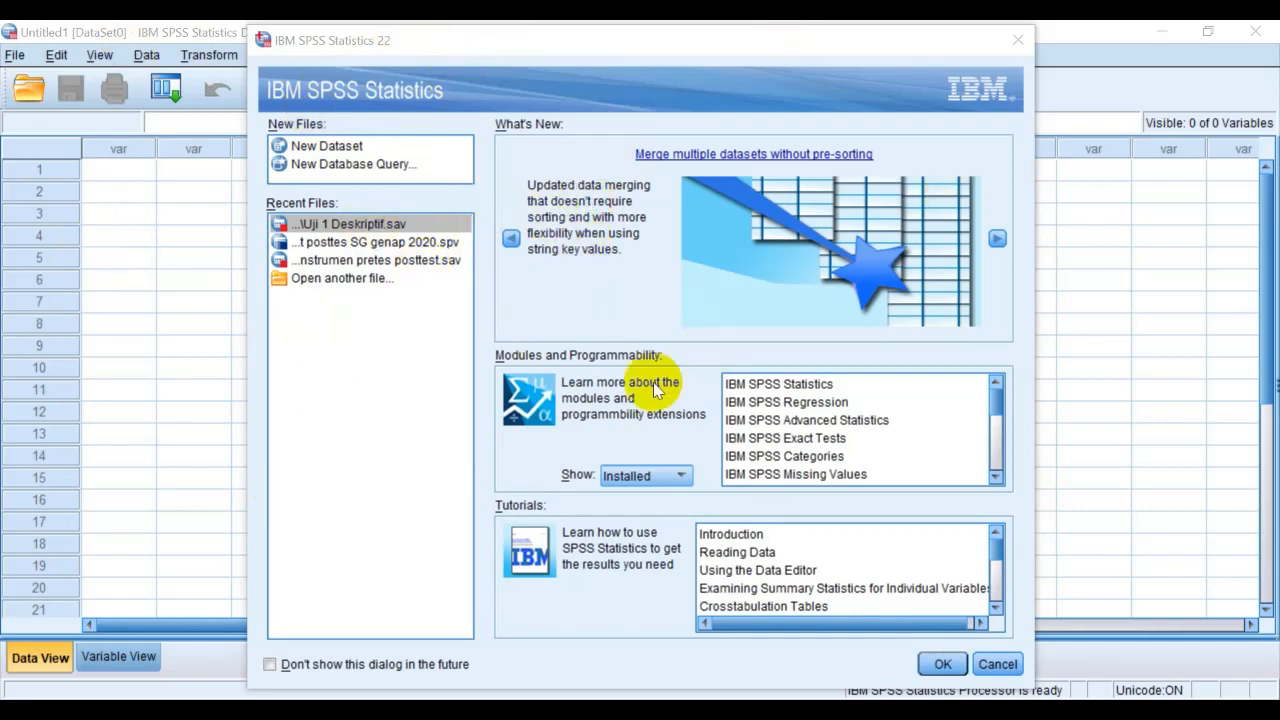
Create a new empty dataset from the startup dialog
left_click(318, 147)
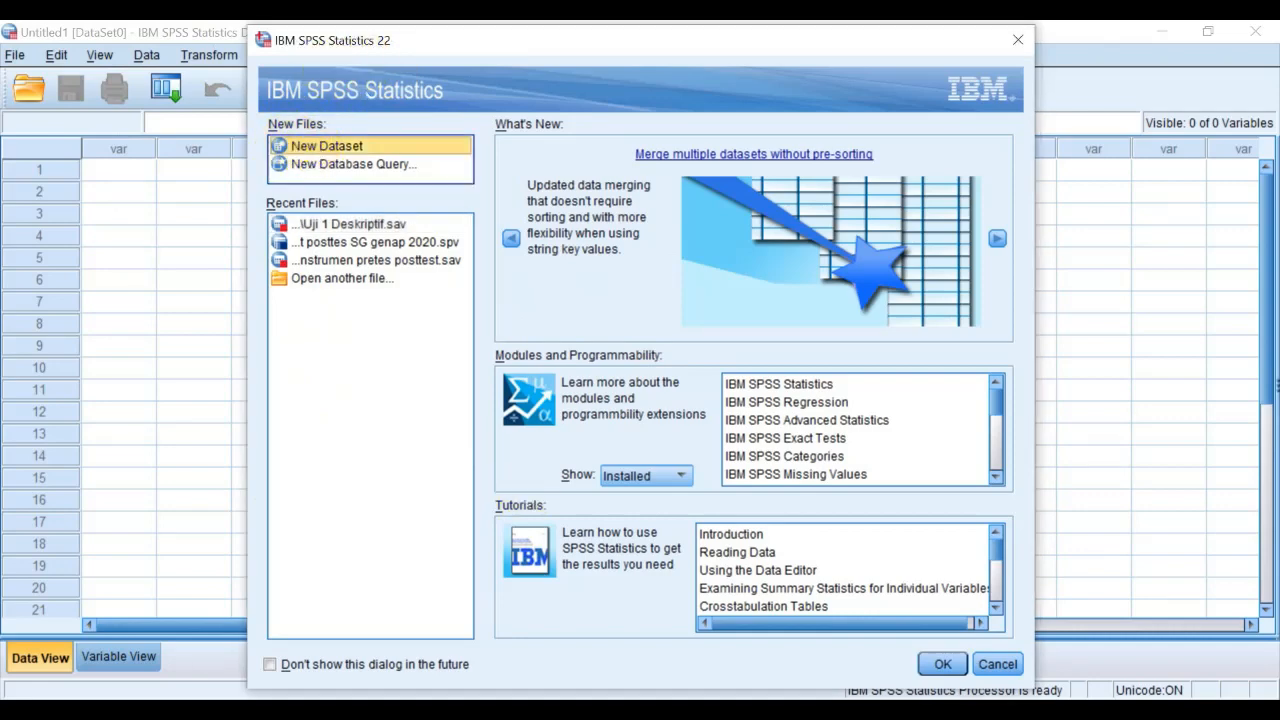
left_click(938, 664)
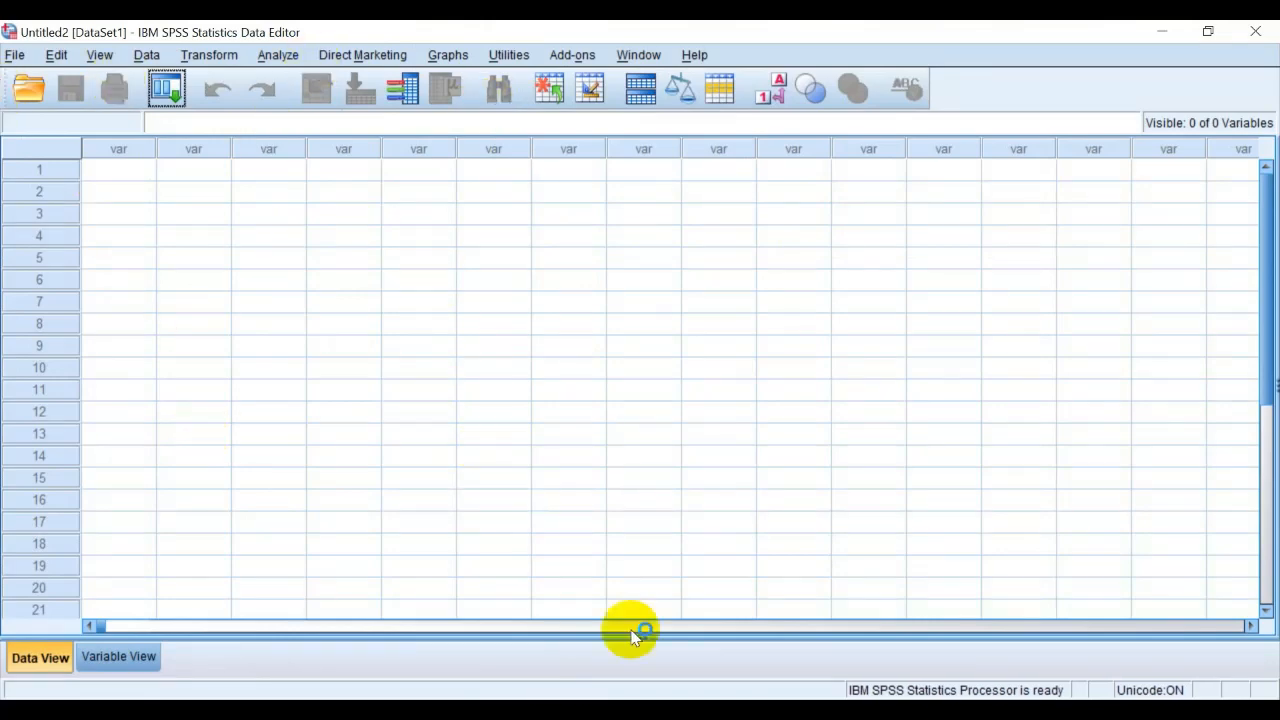
View the Output1 document in the Statistics Viewer at full size, and minimize it
left_click(568, 711)
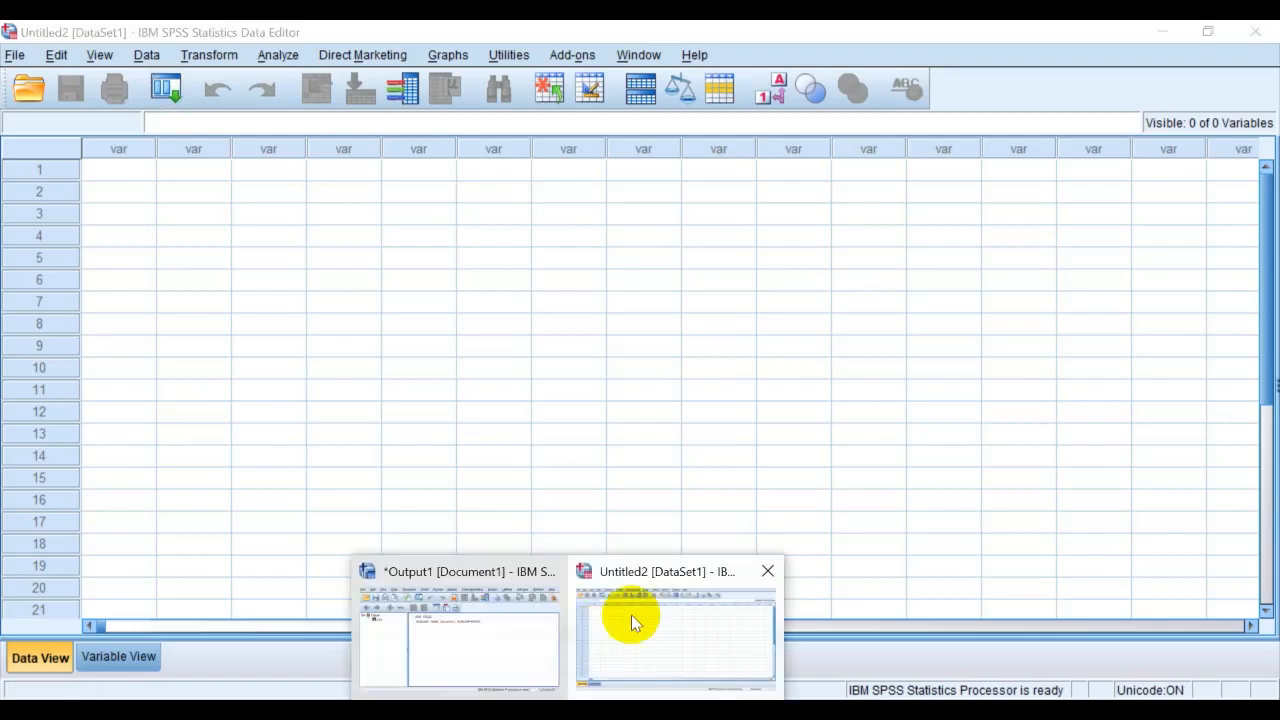
left_click(457, 634)
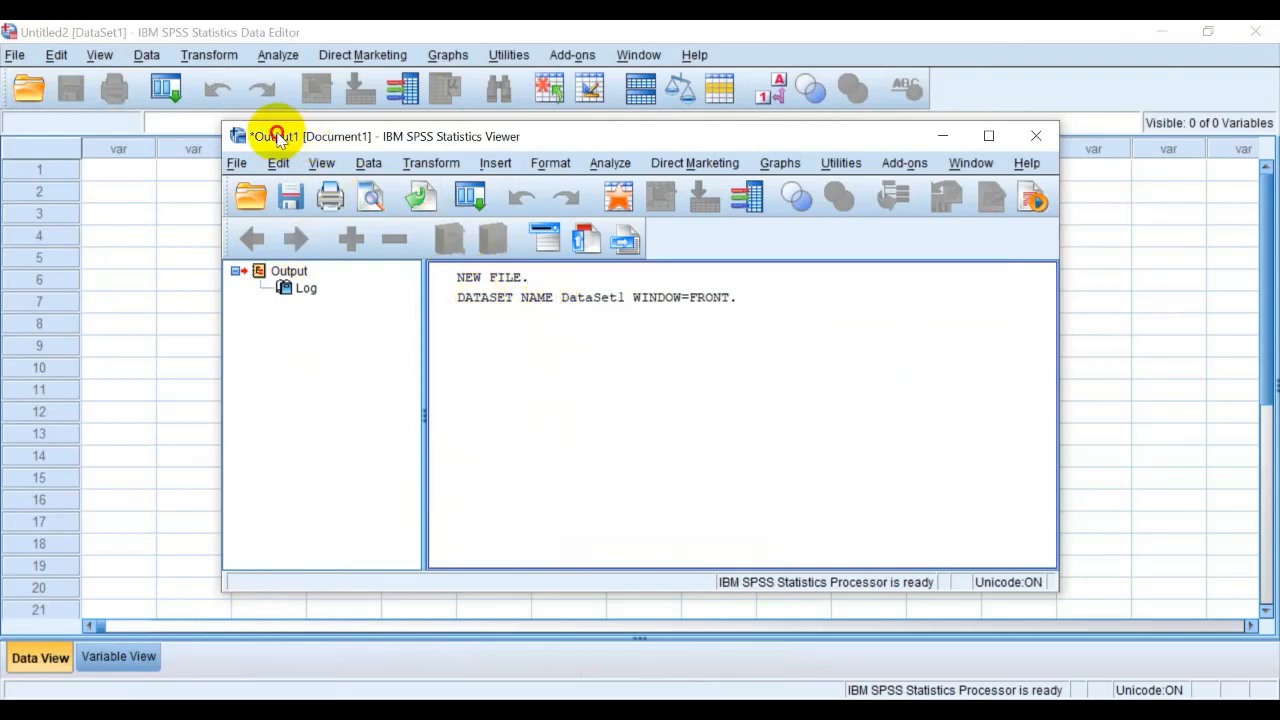
left_click(988, 136)
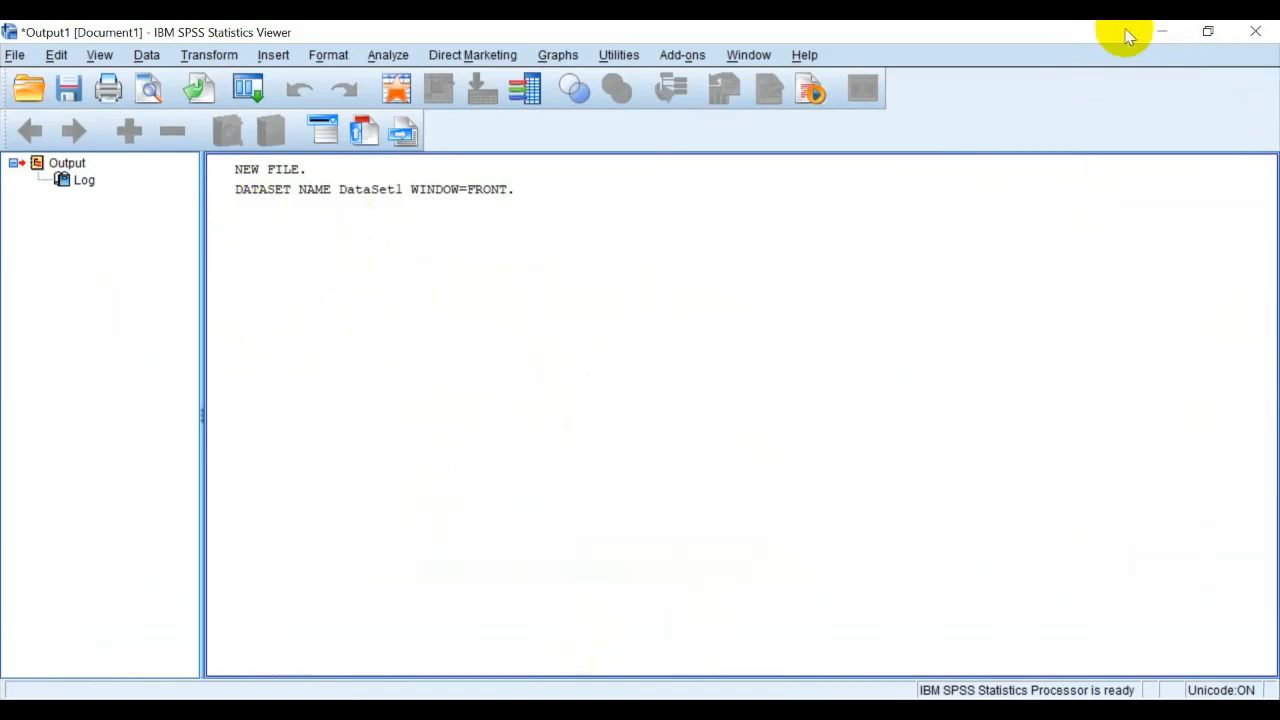
left_click(1160, 32)
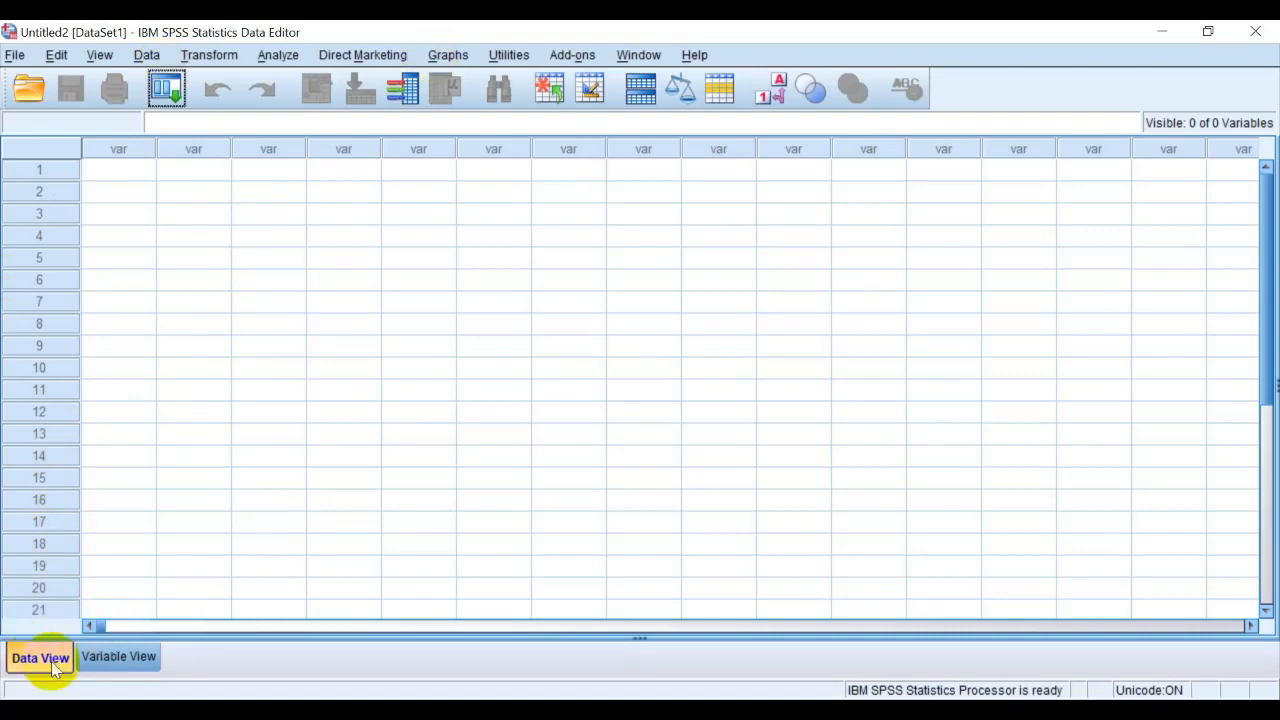
Compare the dataset's Variable View and Data View, ending in Variable View
left_click(121, 659)
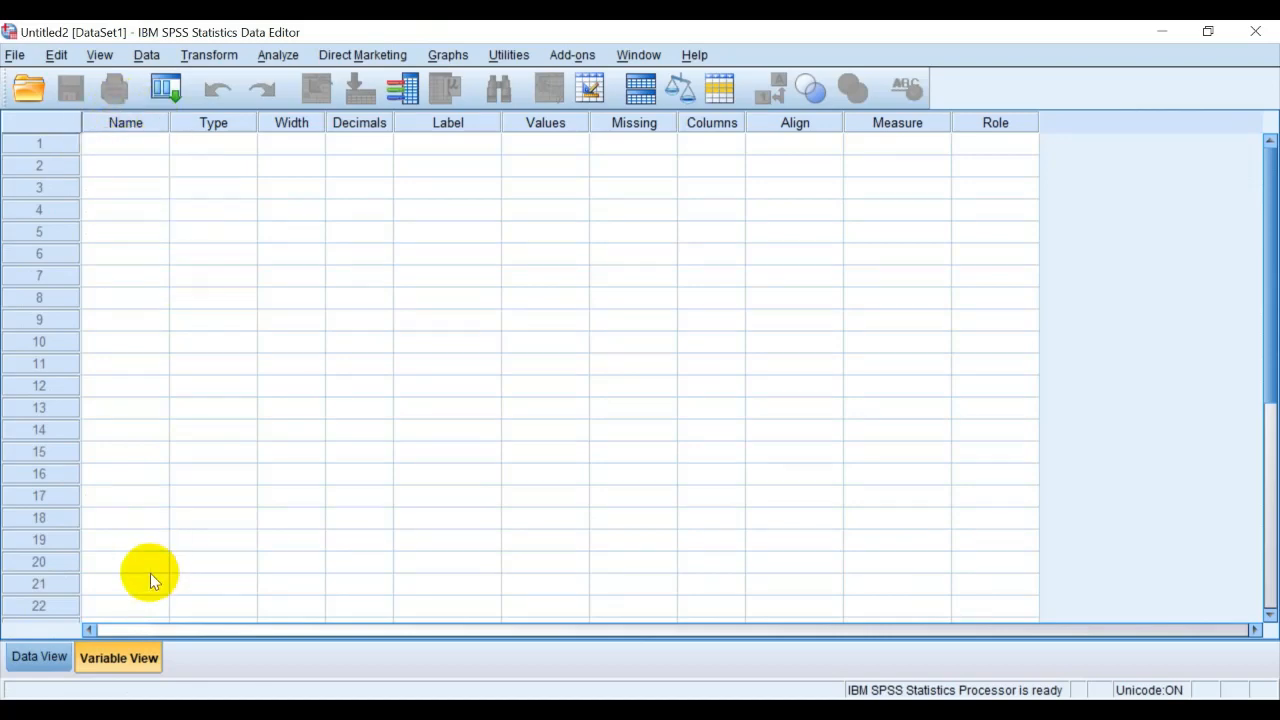
left_click(26, 663)
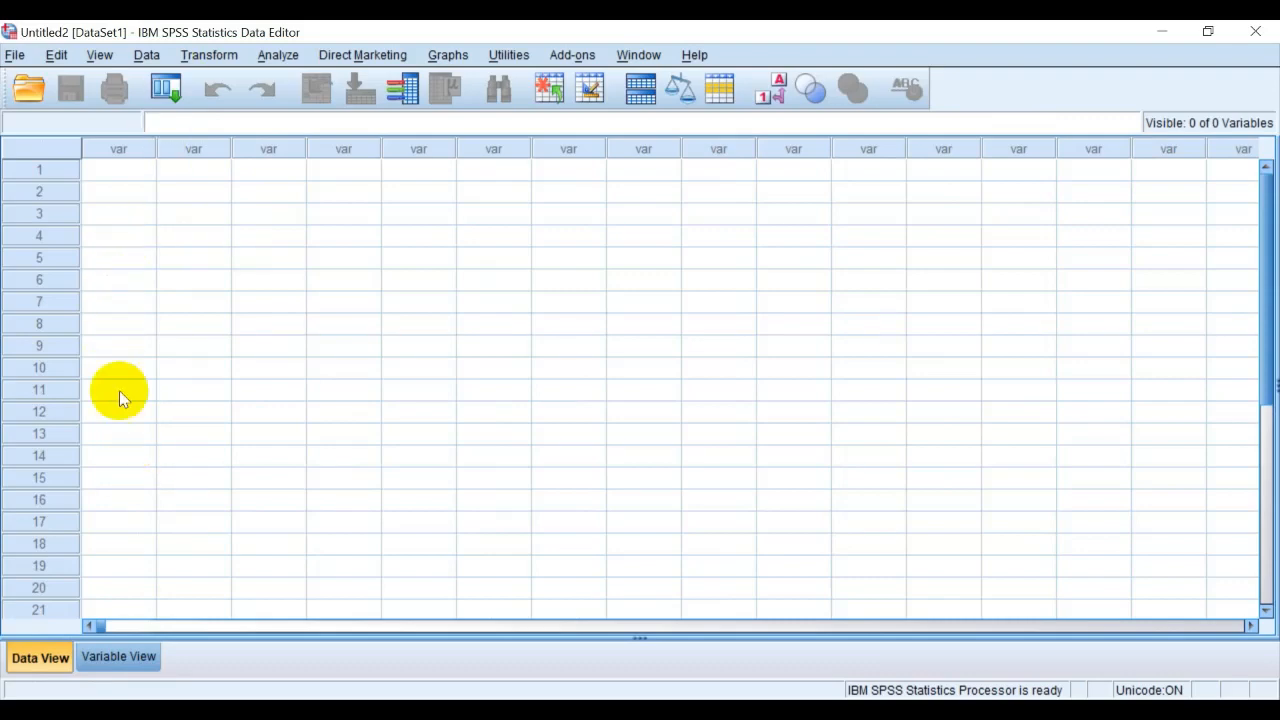
left_click(112, 655)
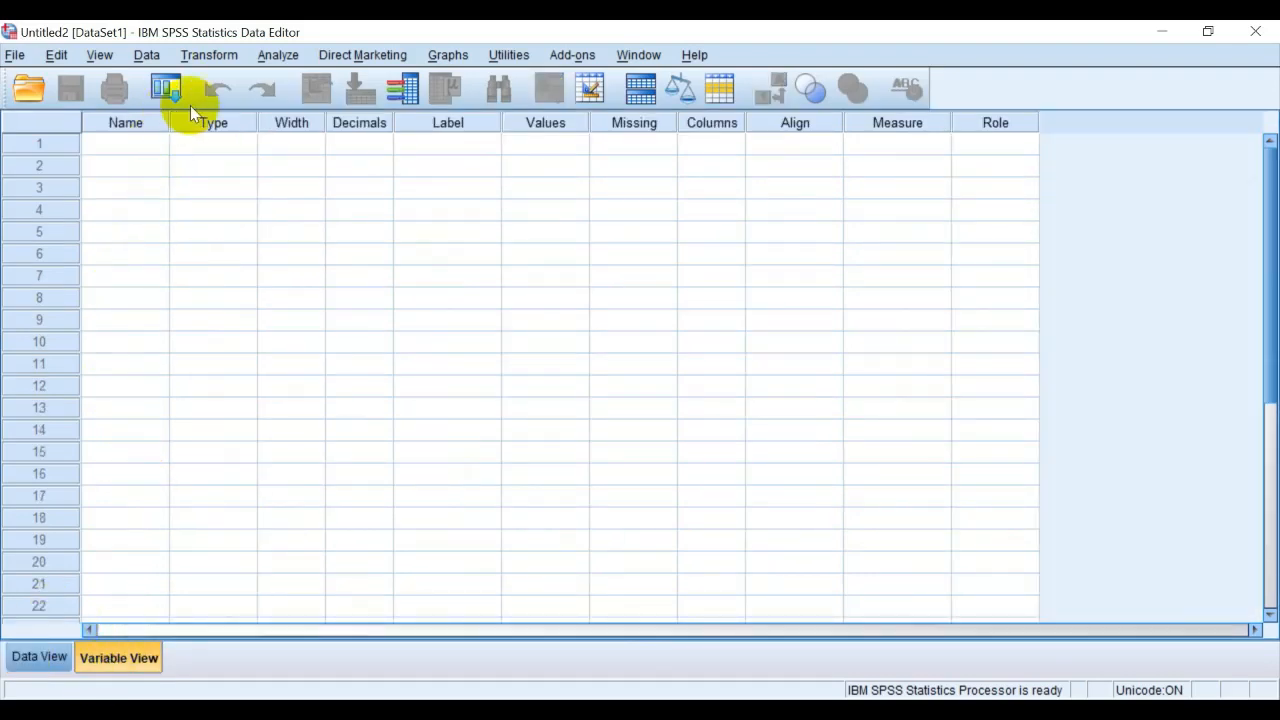
Switch to the "data uji coba spss" workbook in Excel, maximize it and examine the province rows and column headings
mouse_move(618, 712)
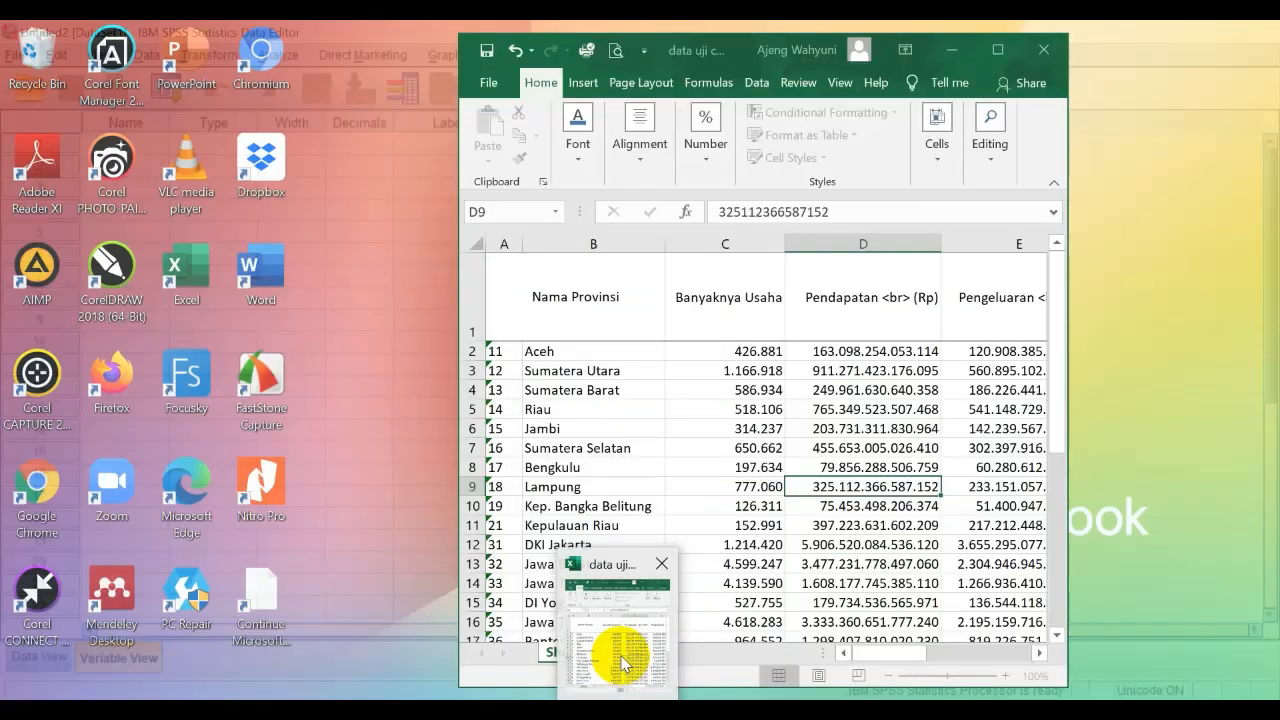
left_click(620, 650)
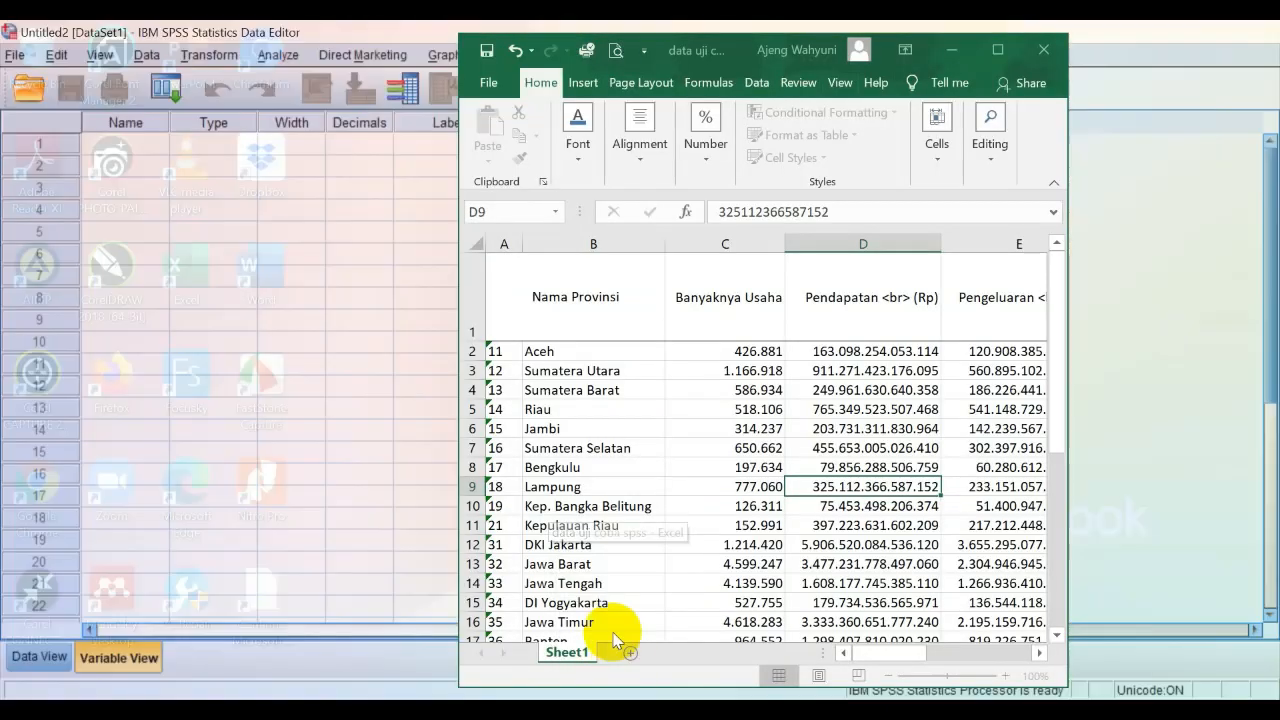
left_click(997, 49)
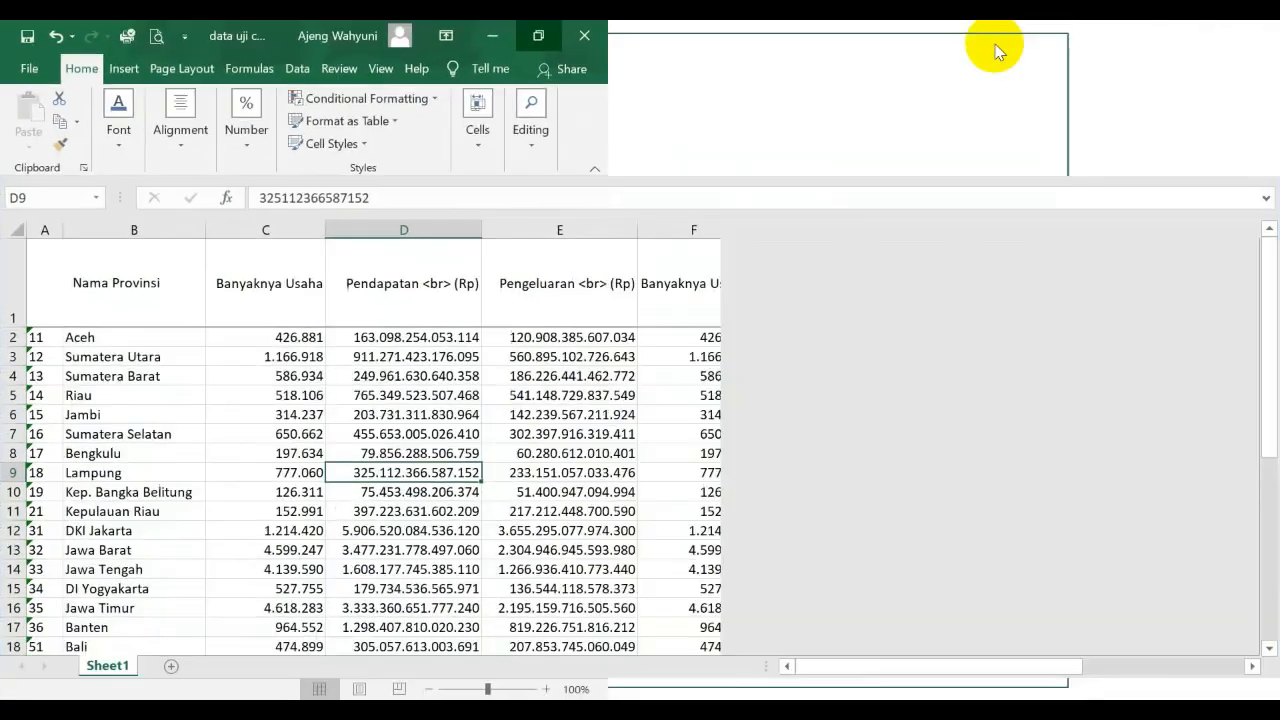
scroll(191, 406, "down", 1)
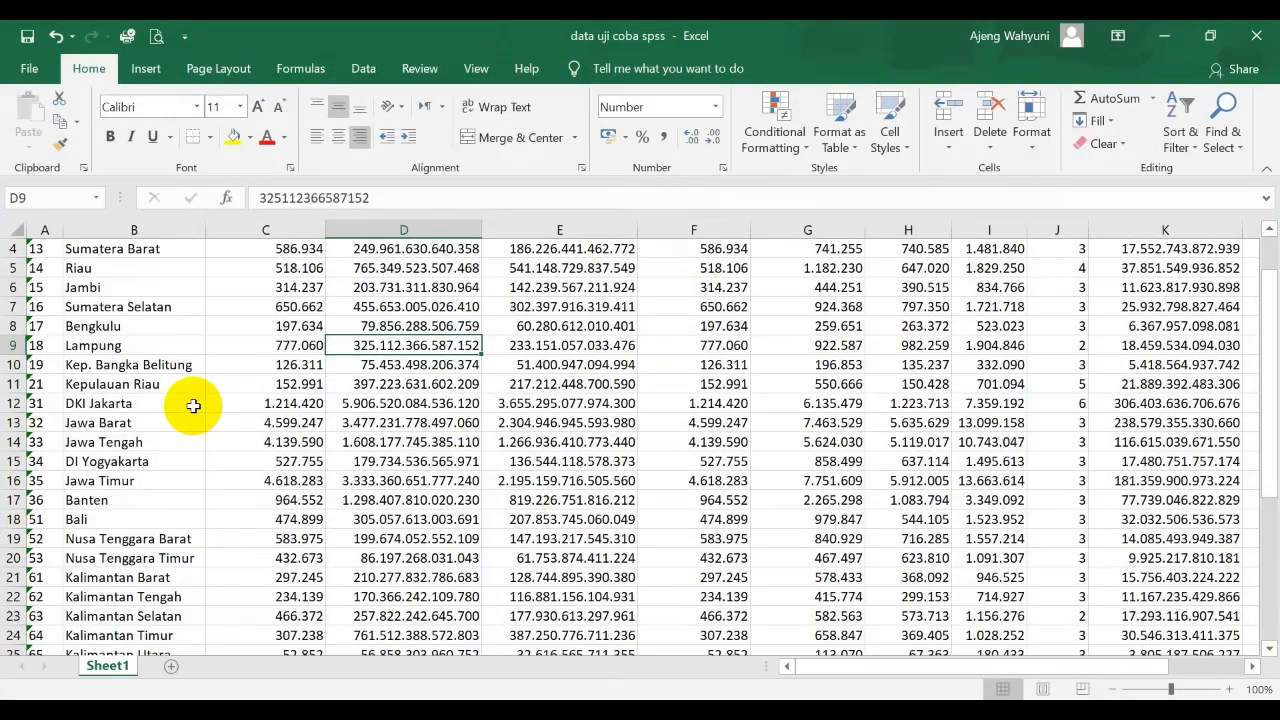
scroll(175, 380, "up", 1)
left_click(92, 279)
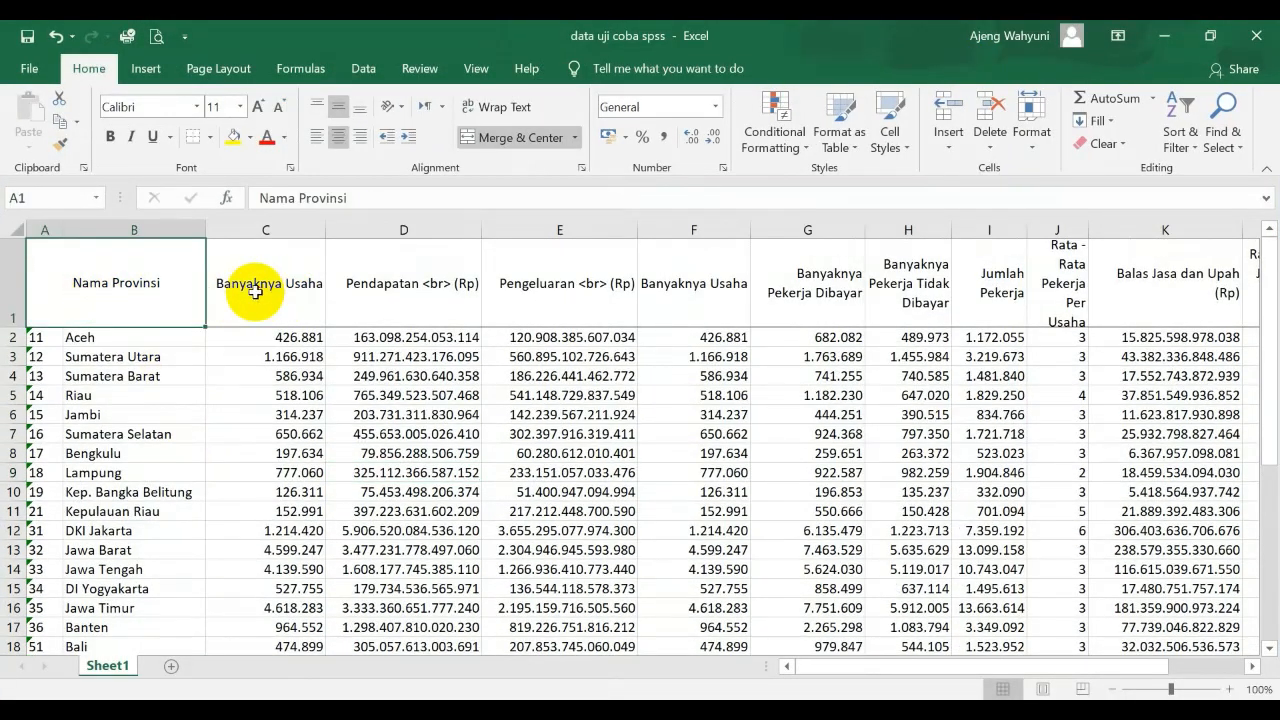
left_click(255, 290)
left_click(406, 280)
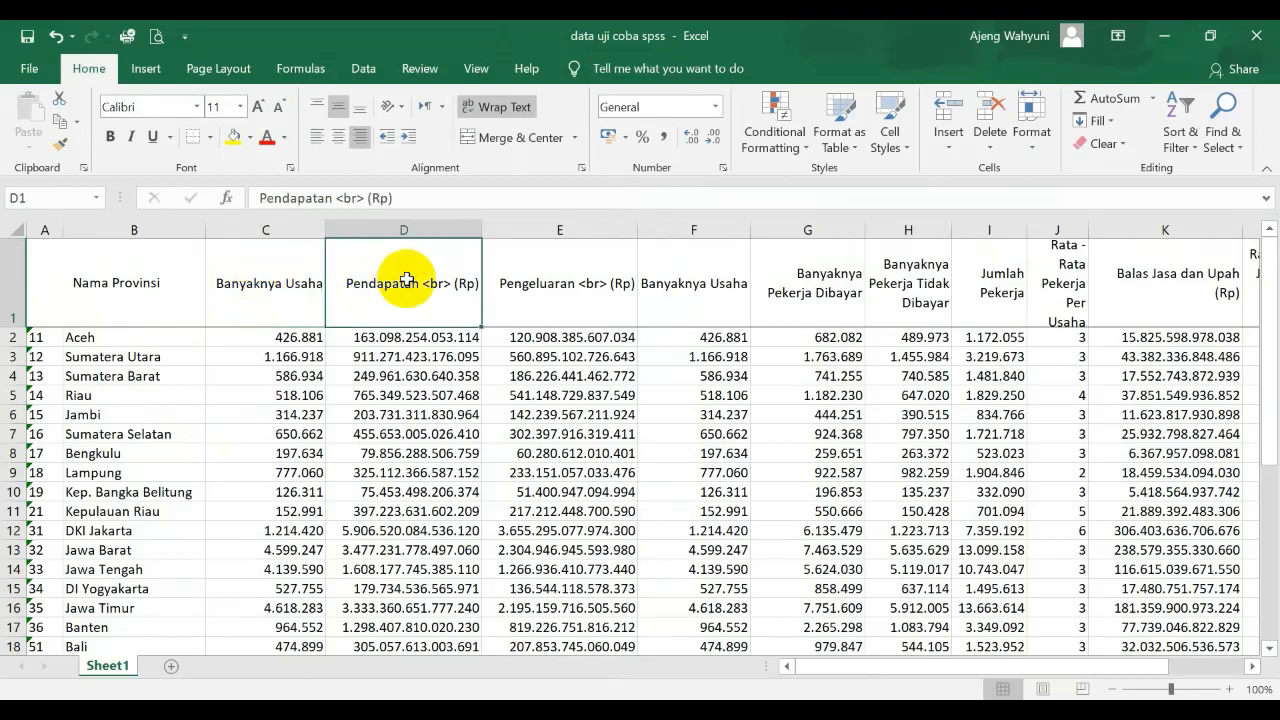
left_click(580, 306)
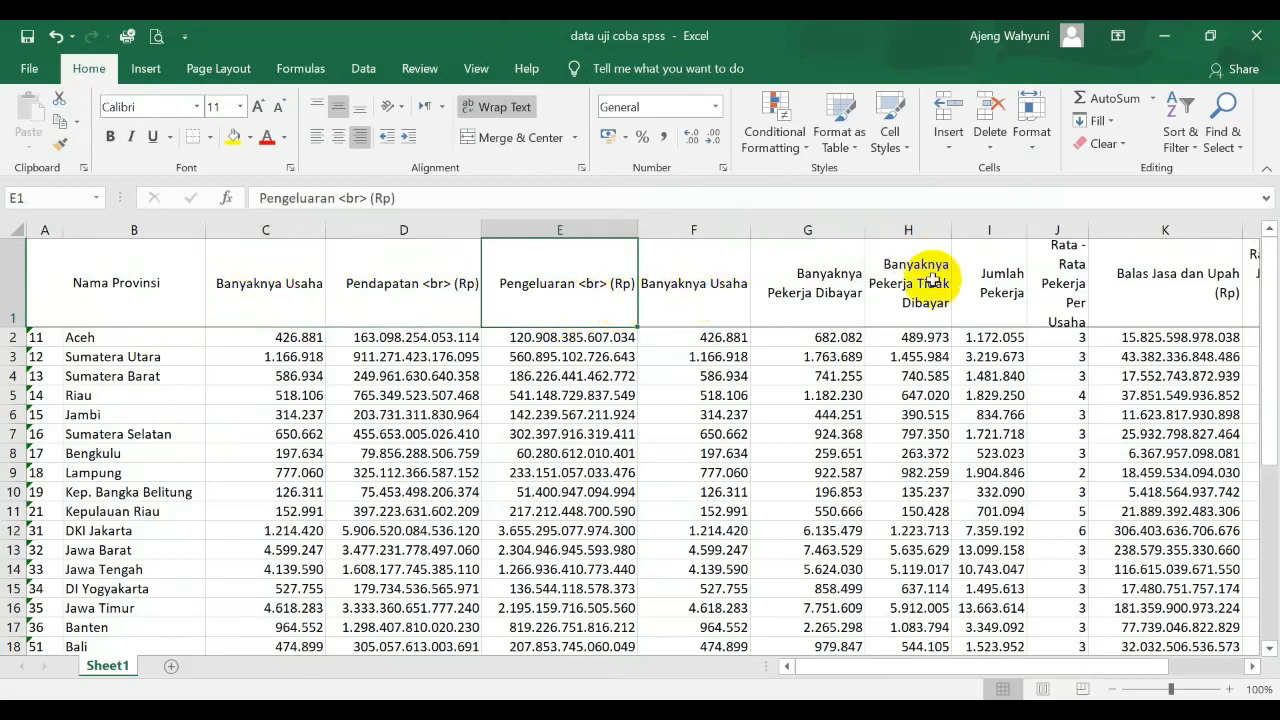
left_click(821, 288)
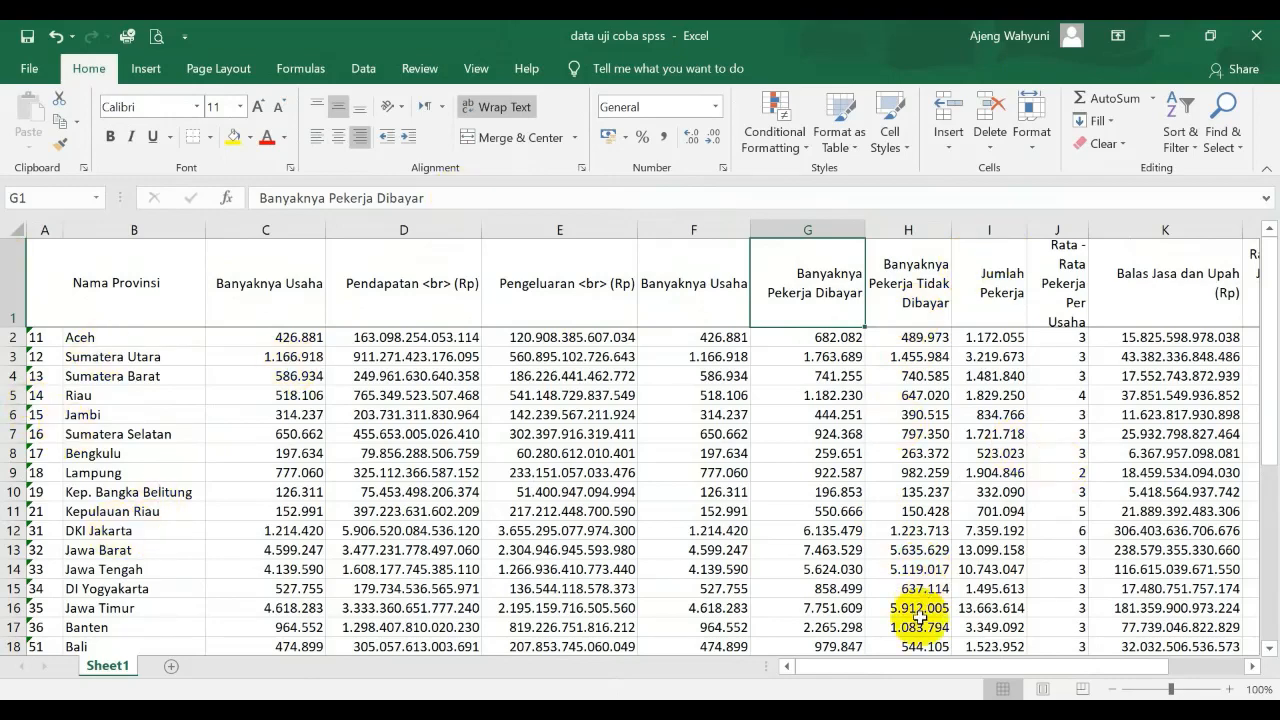
left_click_drag(885, 668, 820, 640)
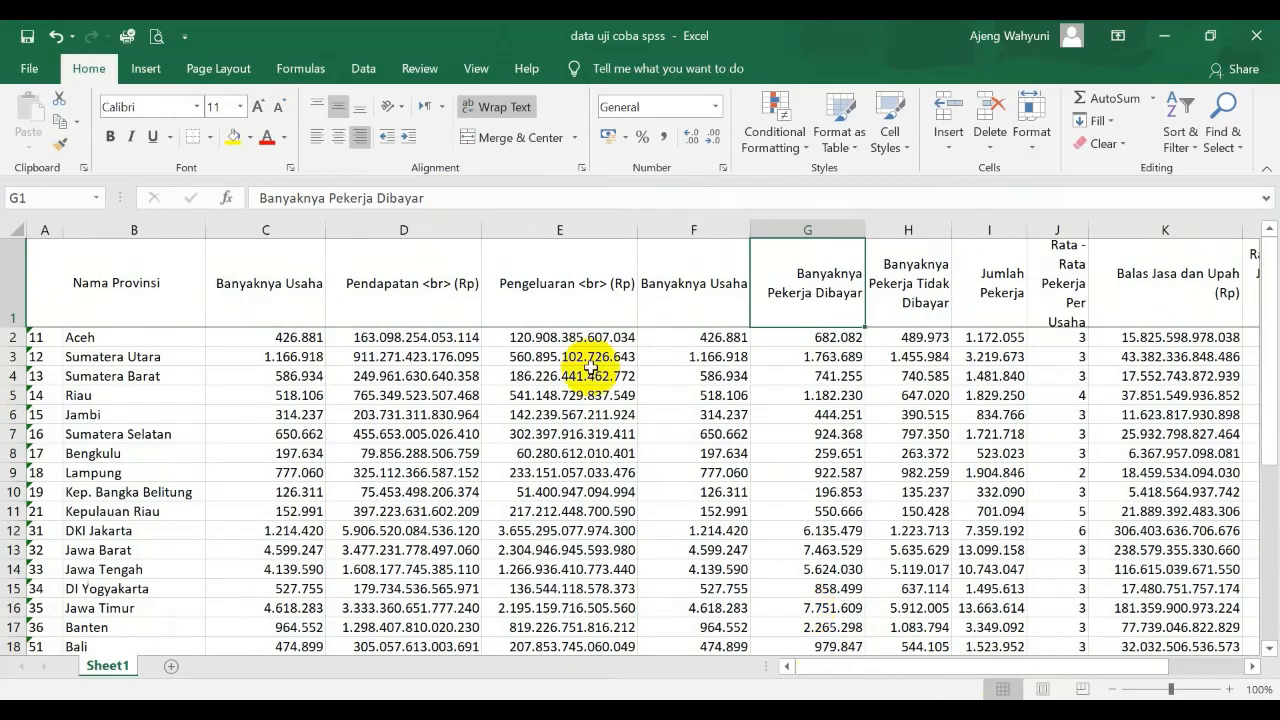
scroll(186, 309, "down", 1)
scroll(176, 285, "up", 1)
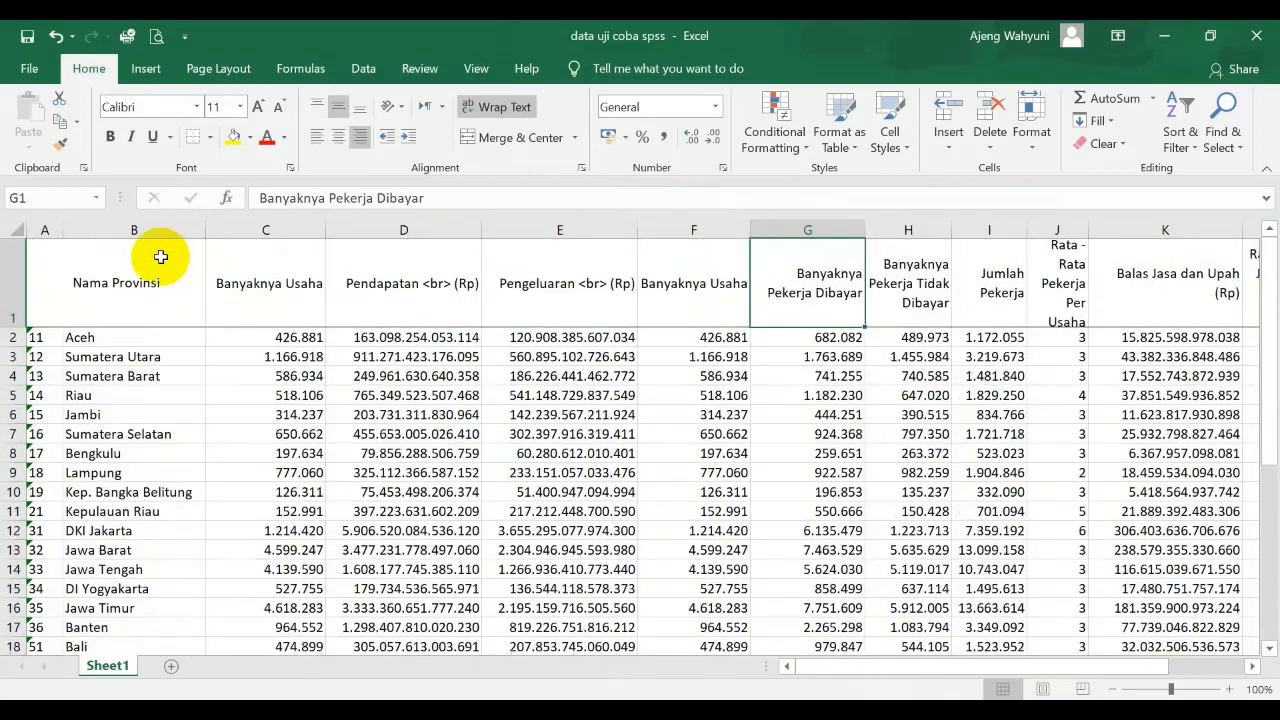
Review the Nama Provinsi, Banyaknya Usaha and Pendapatan headings as candidate variables
left_click(123, 277)
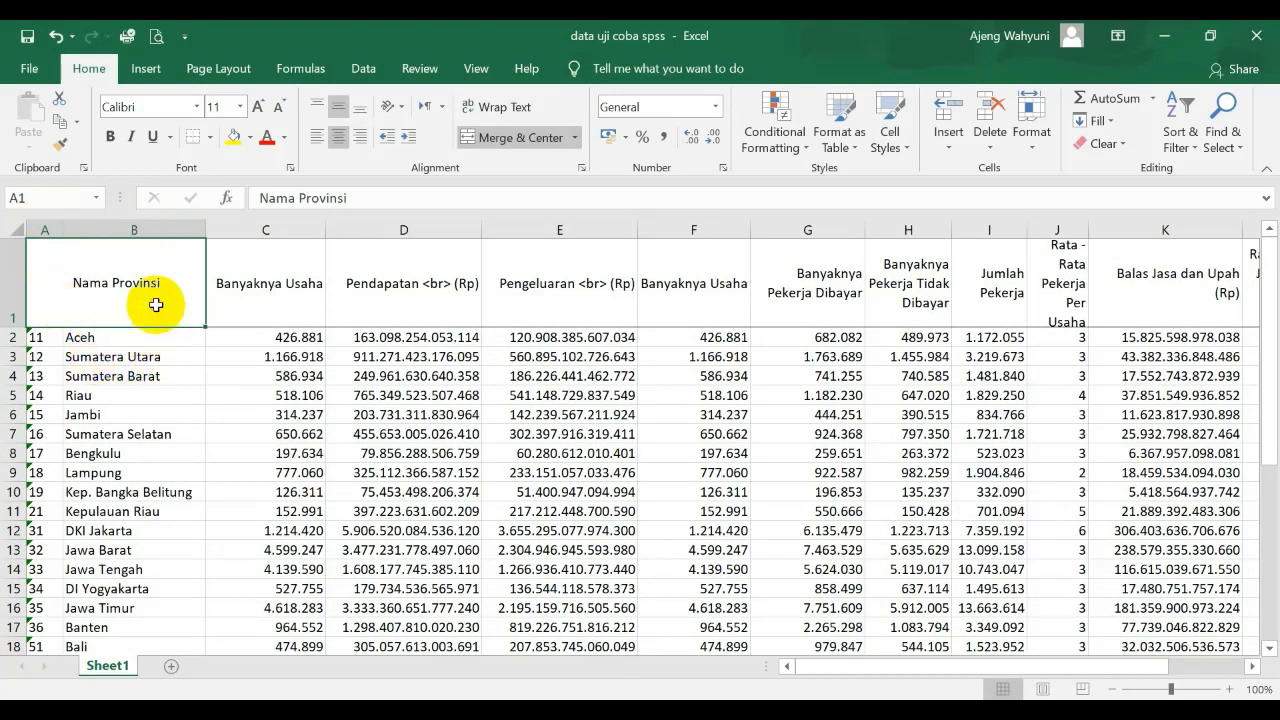
left_click(294, 310)
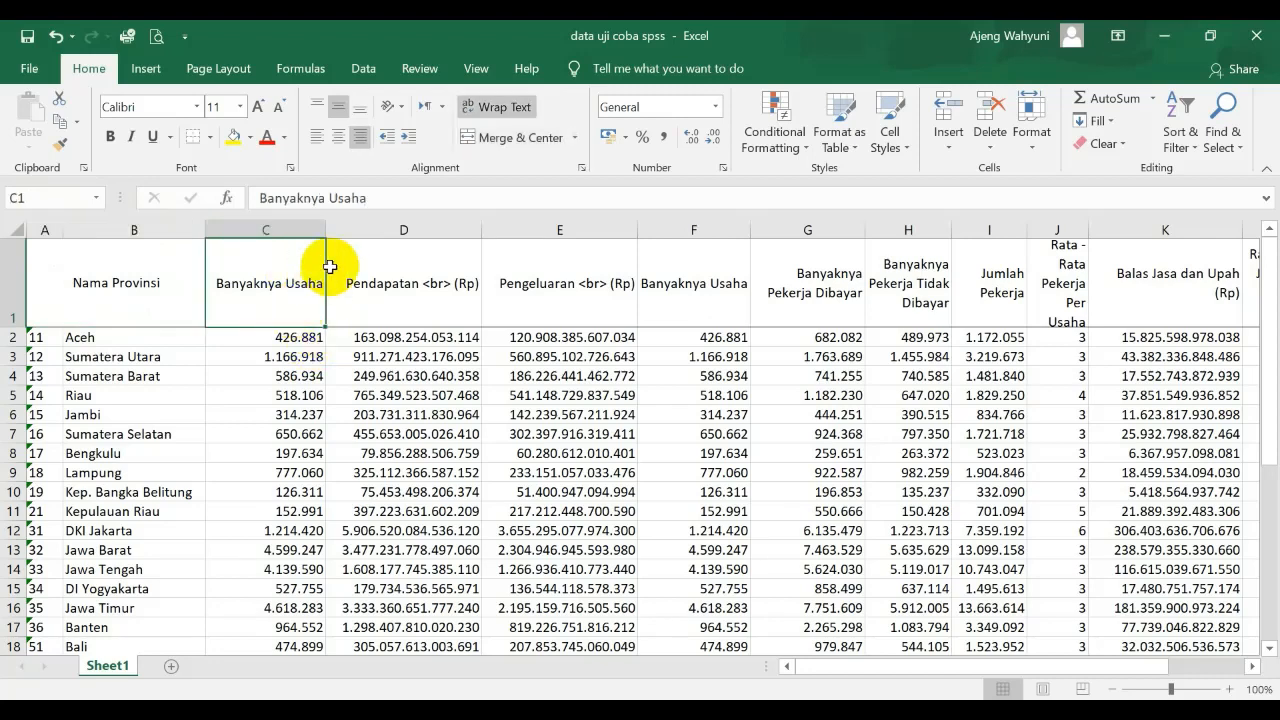
left_click(370, 312)
left_click(280, 285)
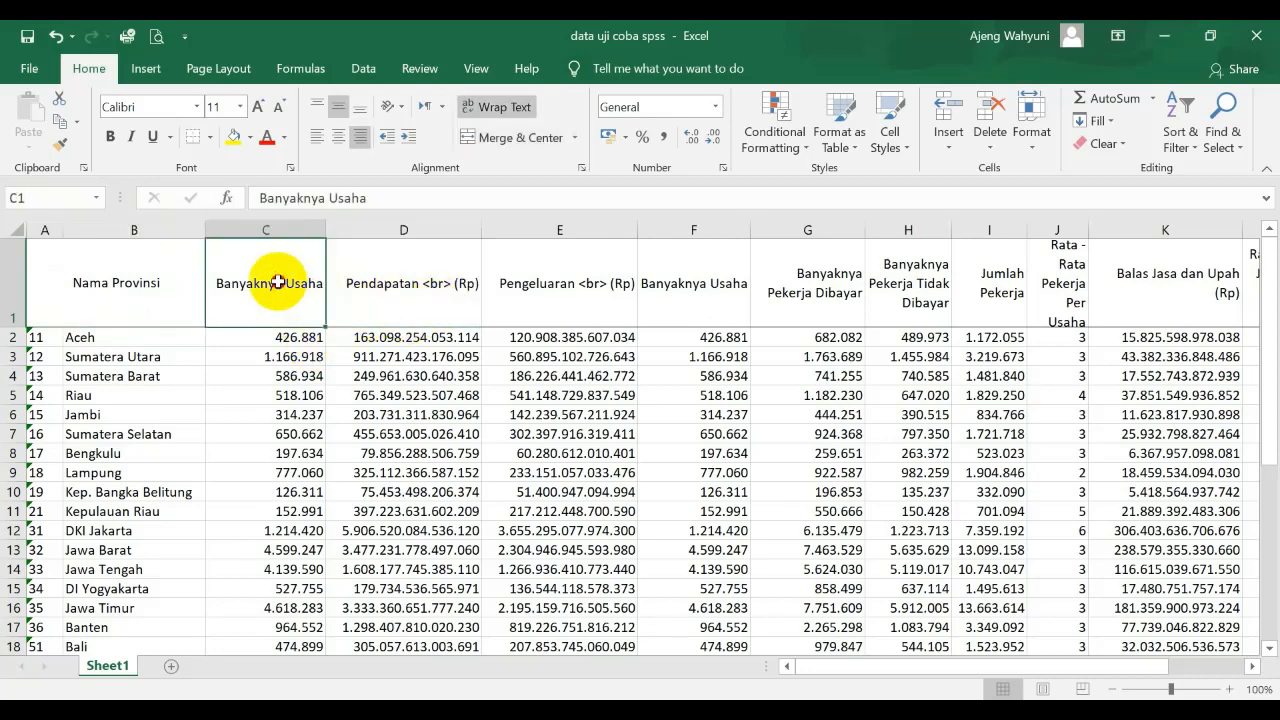
left_click(401, 298)
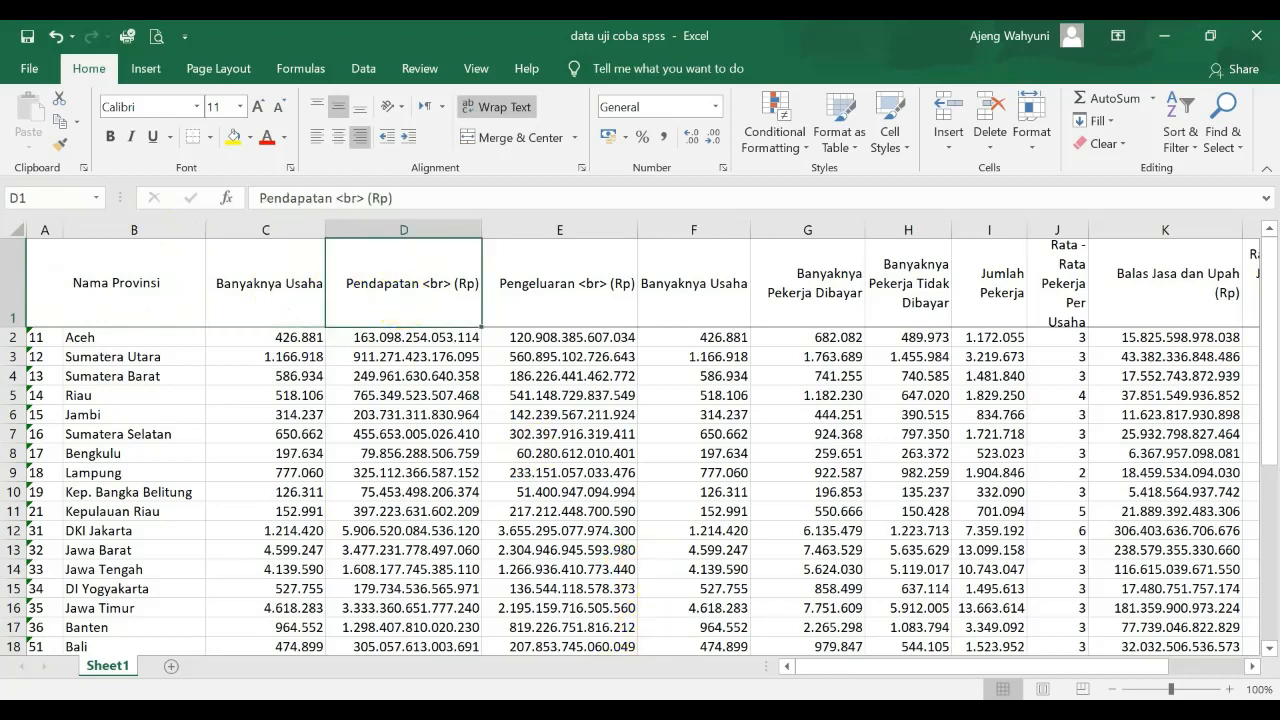
Return to the SPSS Data Editor and define three variables named Prov, Usaha and Pnglrn
left_click(567, 712)
left_click(639, 628)
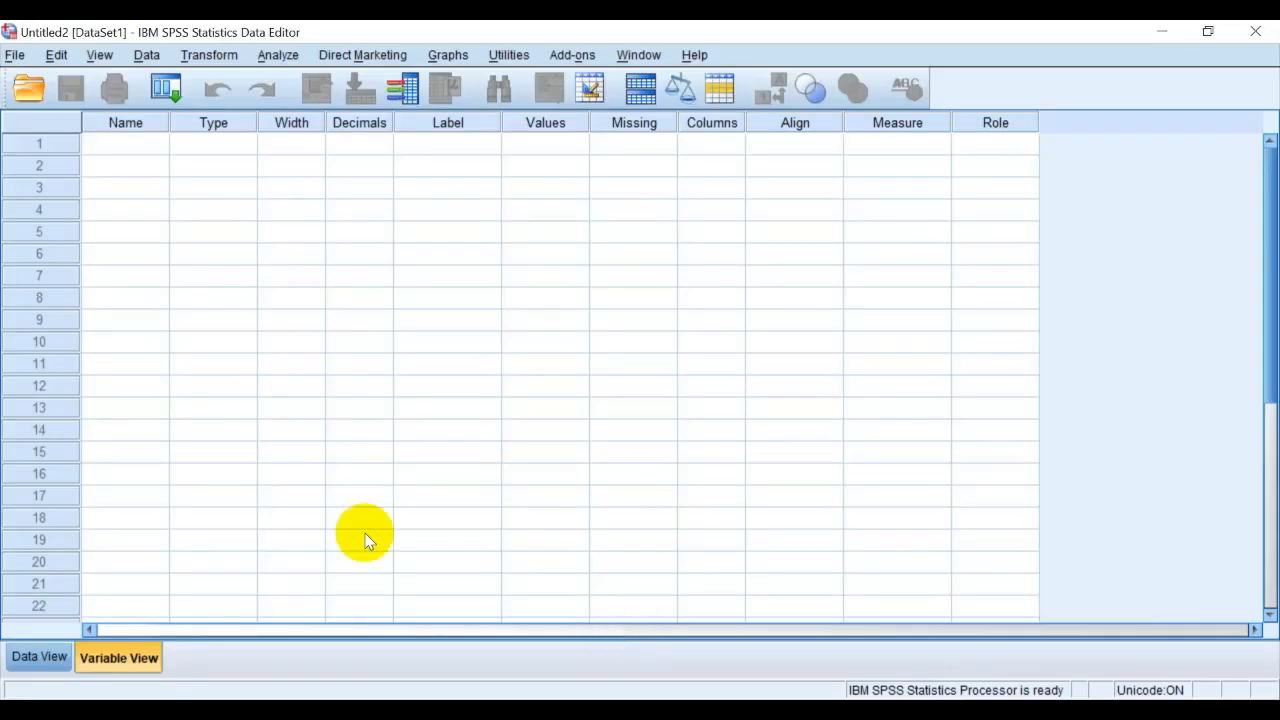
left_click(118, 146)
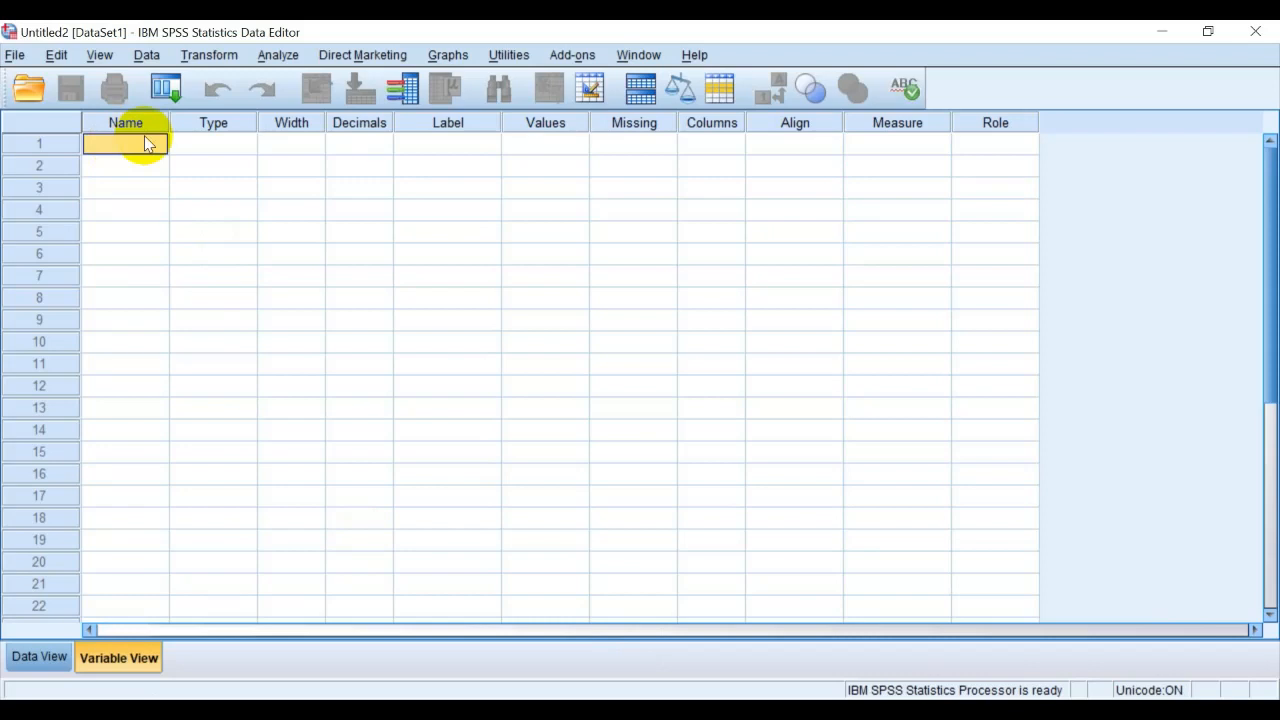
type("PRo")
key("Return")
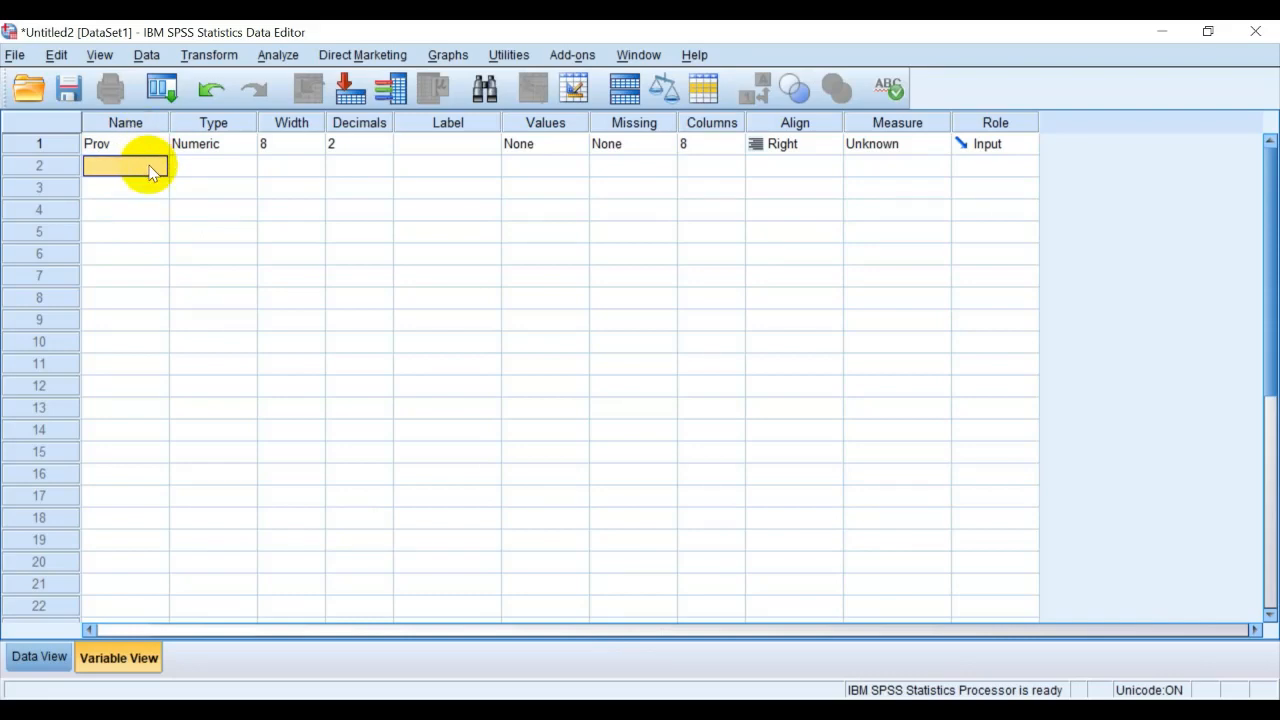
type("B")
key("Return")
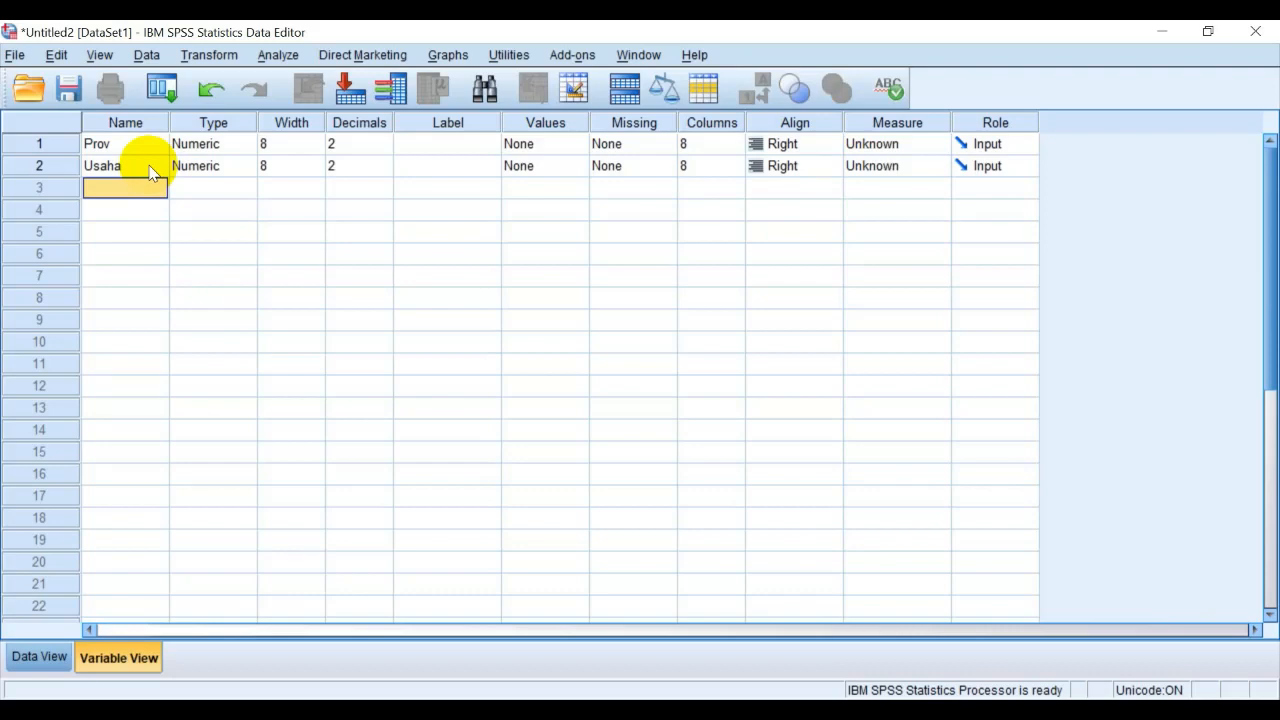
type("Pnglrn")
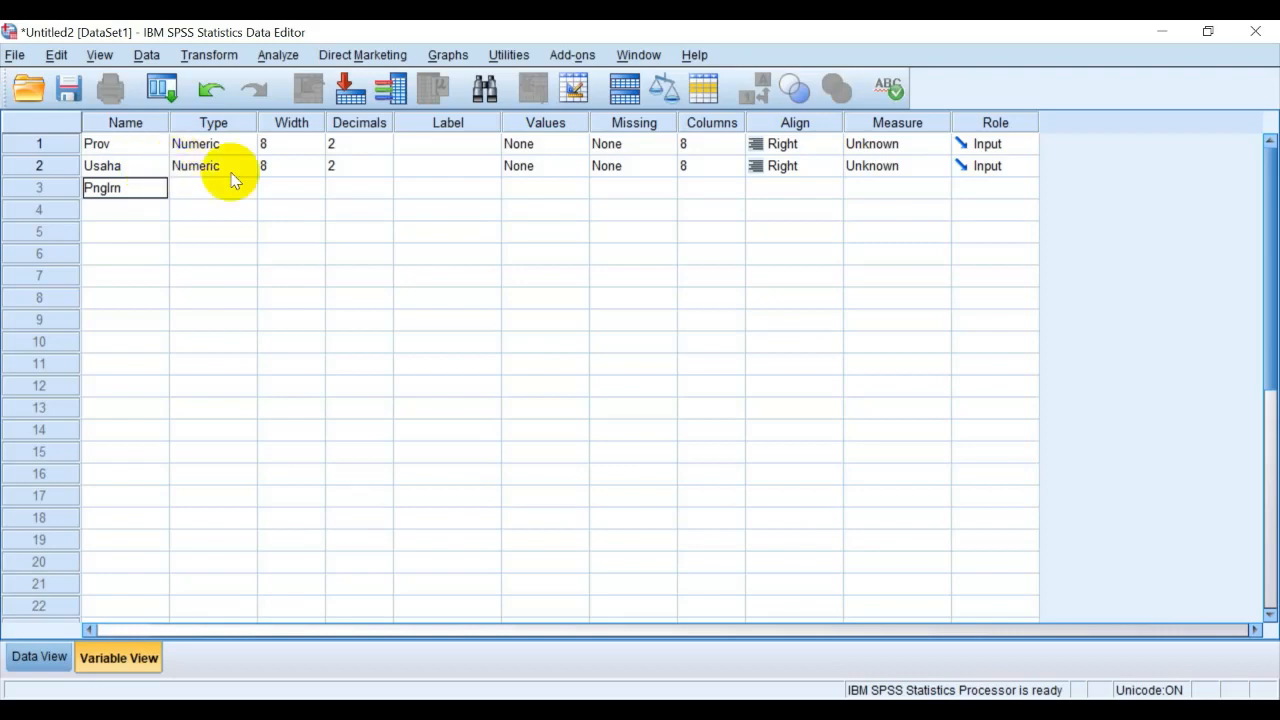
left_click(370, 192)
Label the Prov variable "Provinsi", Usaha "Banyaknya Usaha" and Pnglrn "Pengeluaran"
left_click(462, 145)
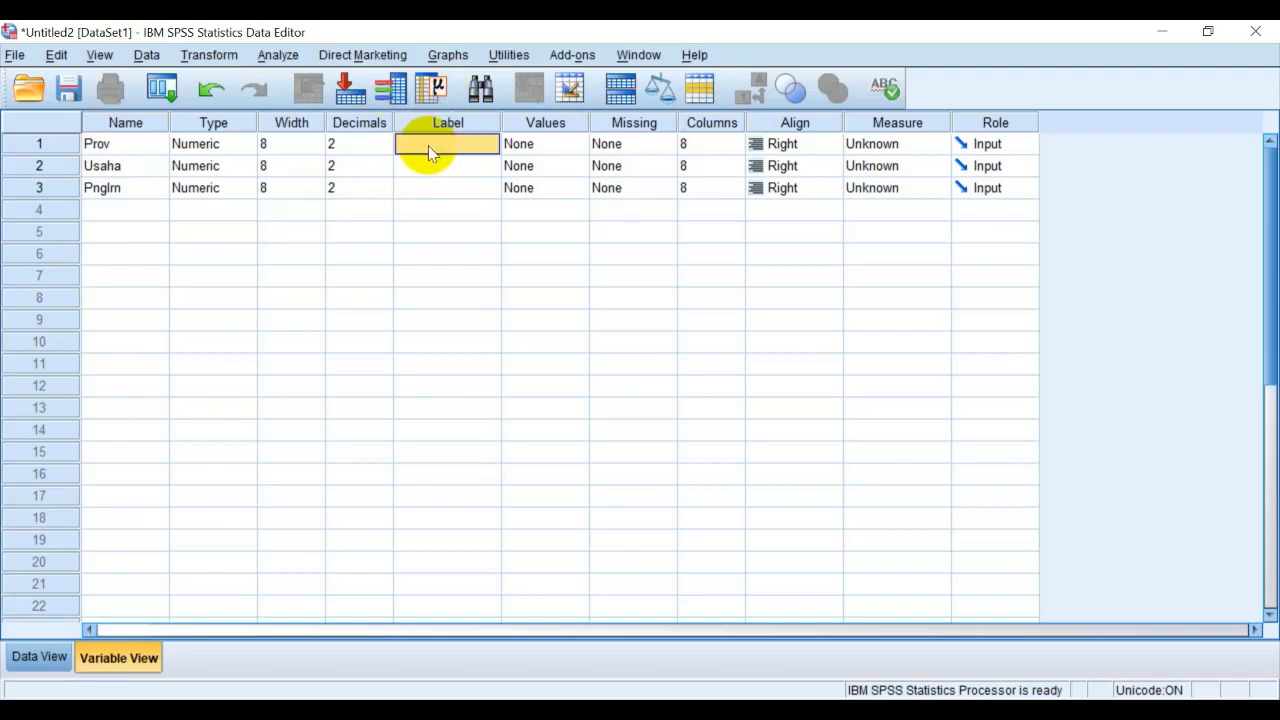
type("PR")
left_click(451, 170)
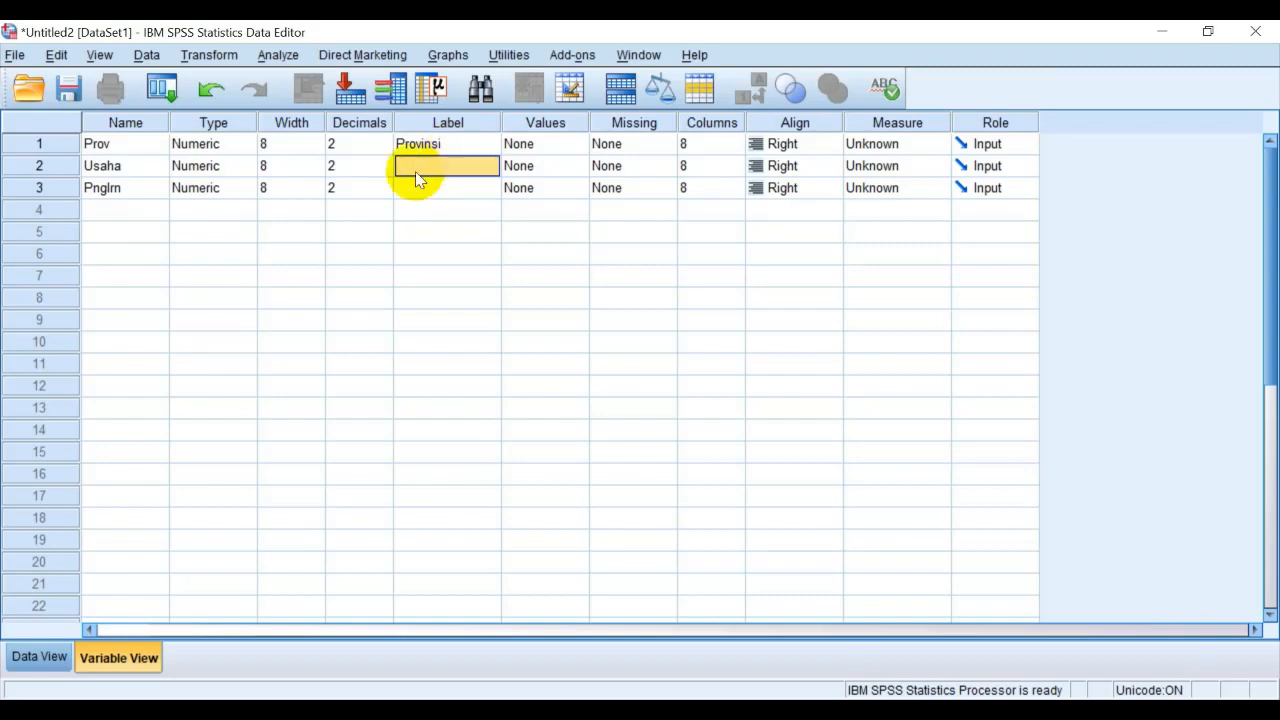
type("Banyaknya Usaha")
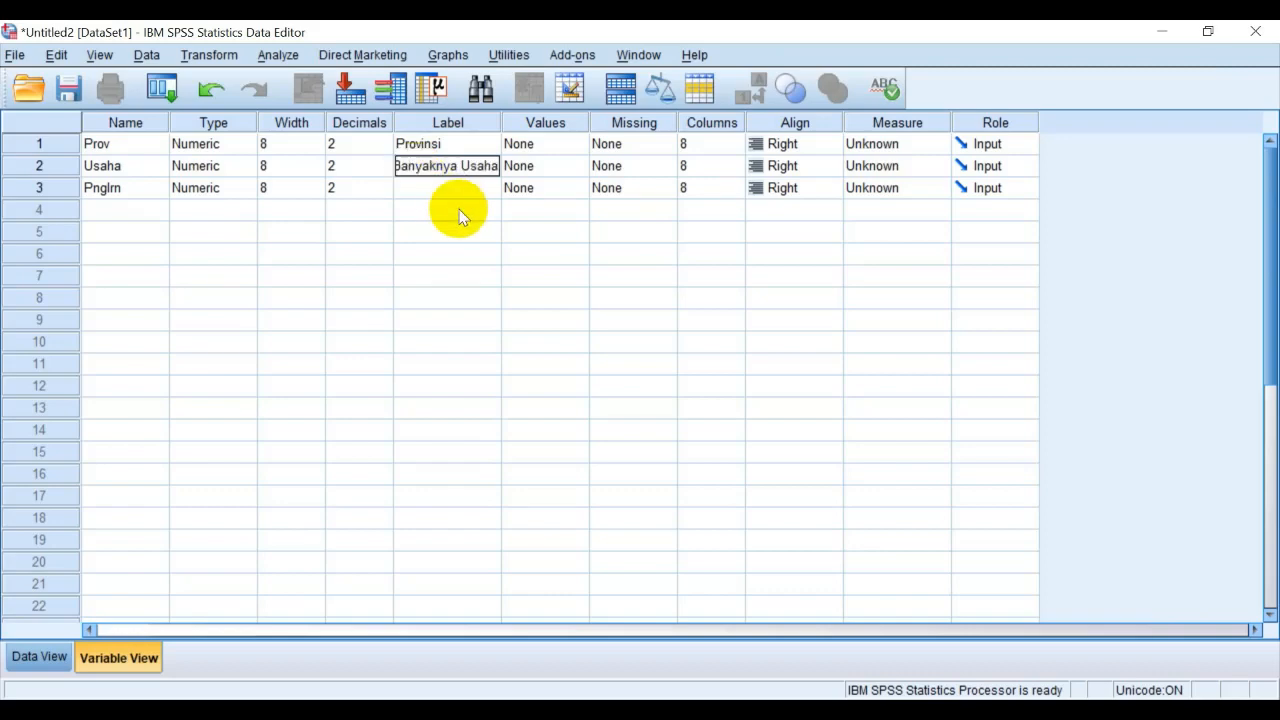
type("Pengeluaran")
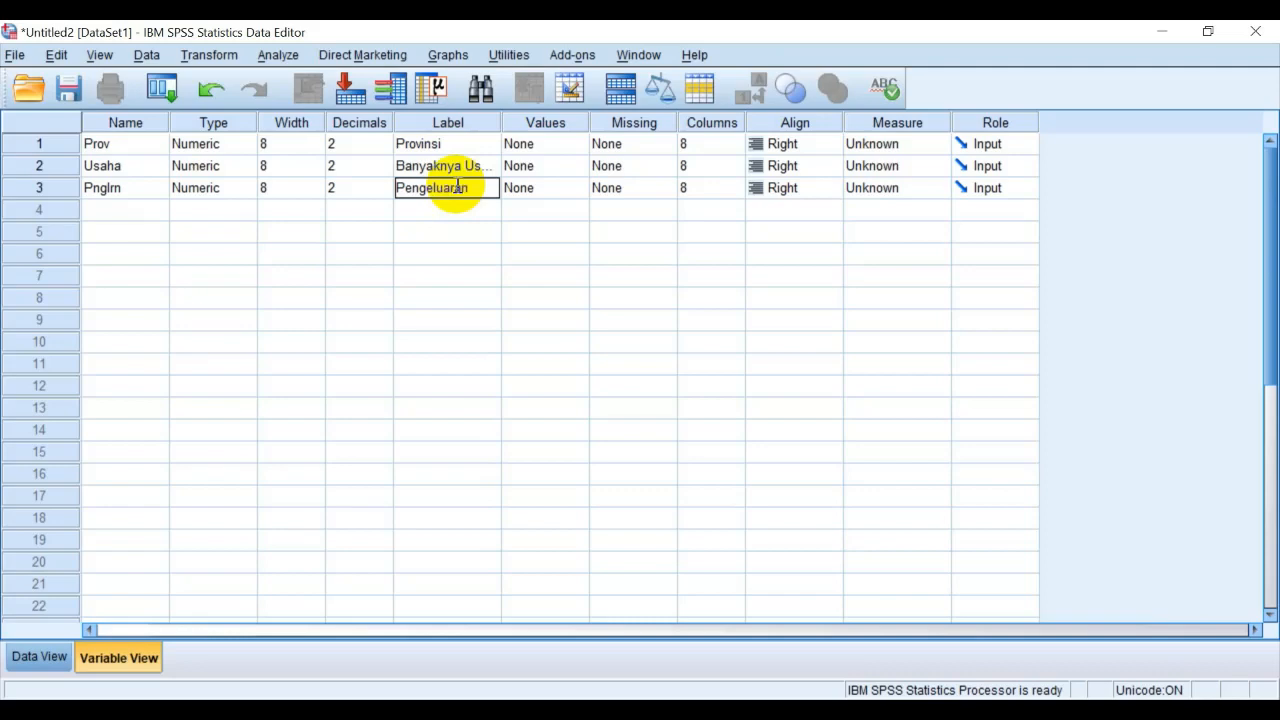
left_click(474, 166)
left_click(470, 143)
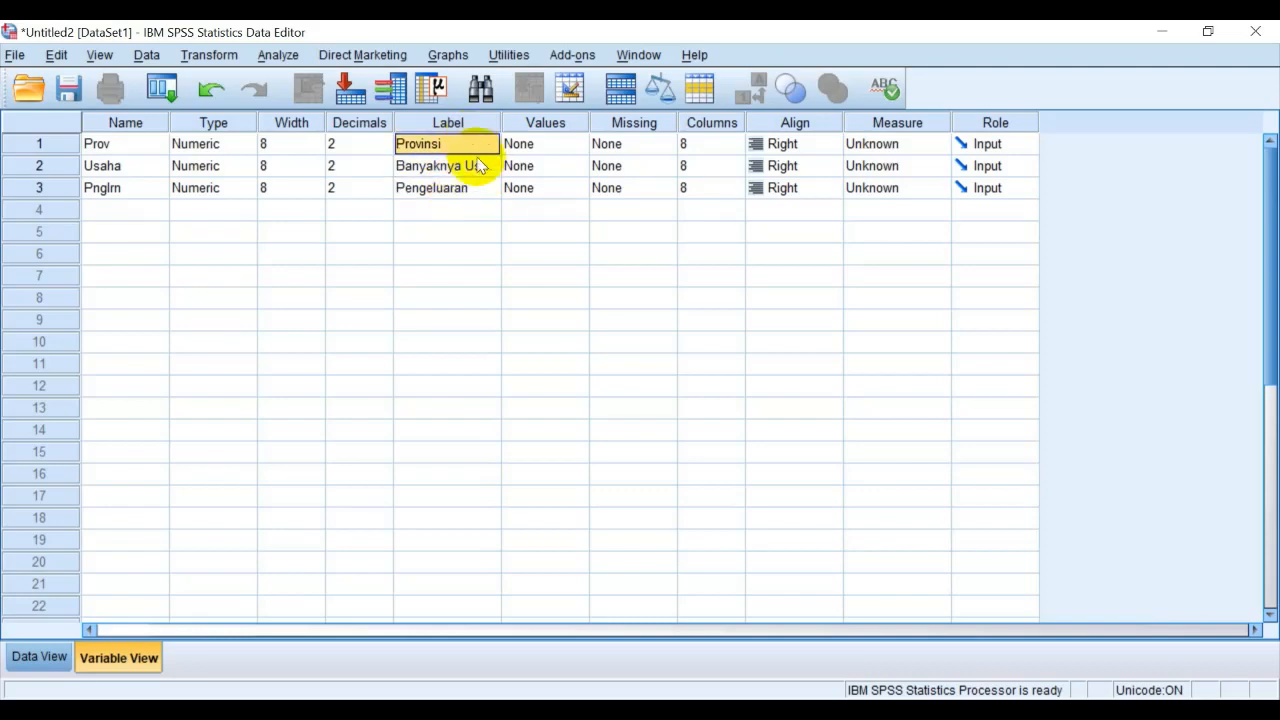
left_click(483, 168)
left_click(478, 190)
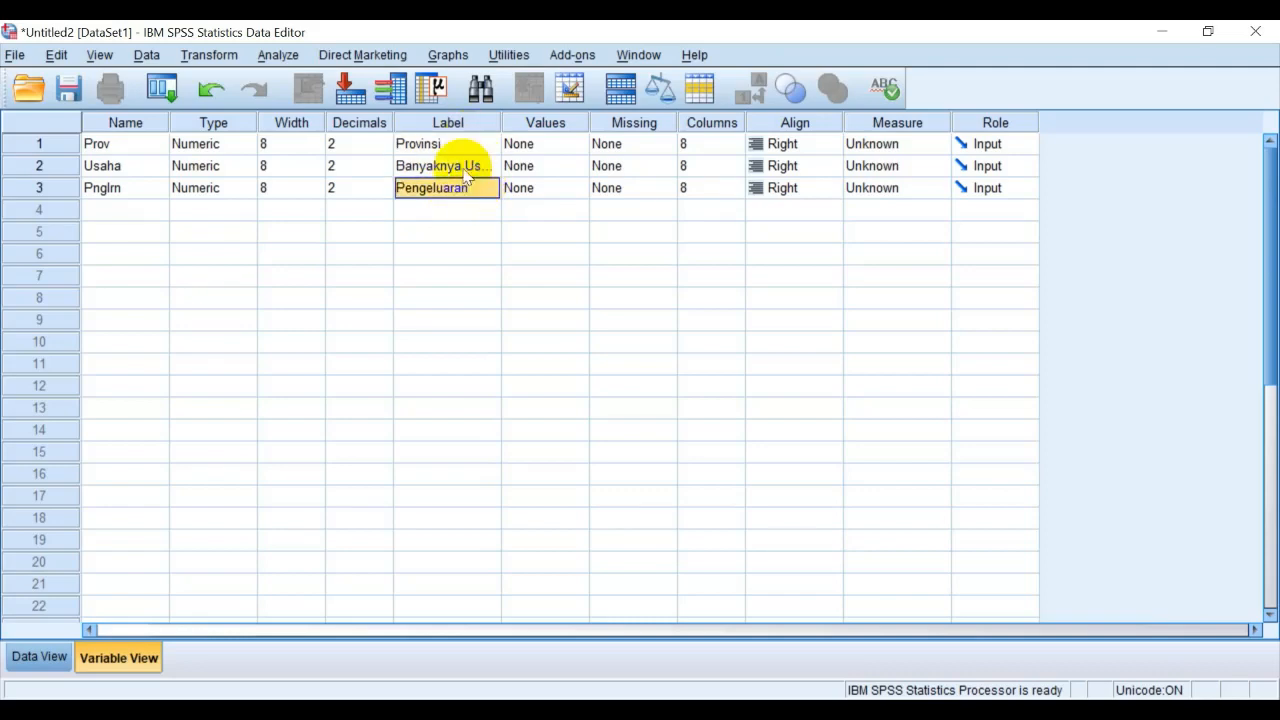
Set the Prov variable to 0 decimals and change its type to String
left_click(388, 145)
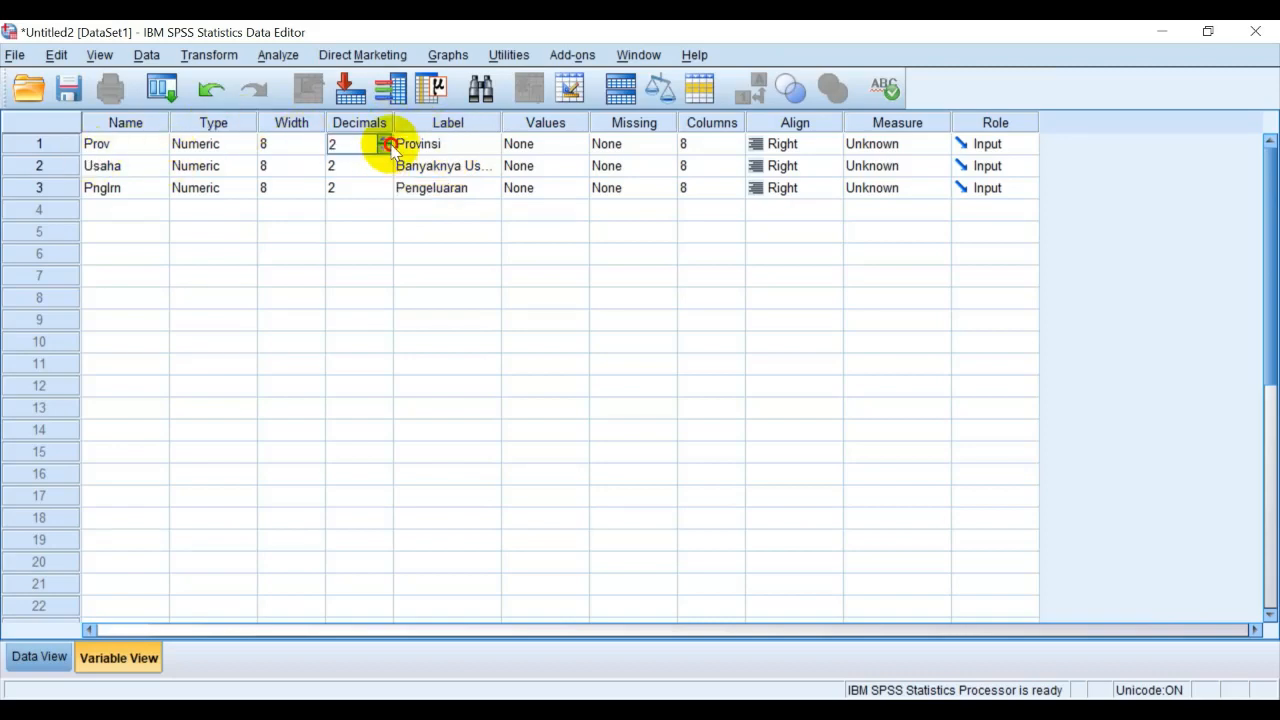
left_click(384, 148)
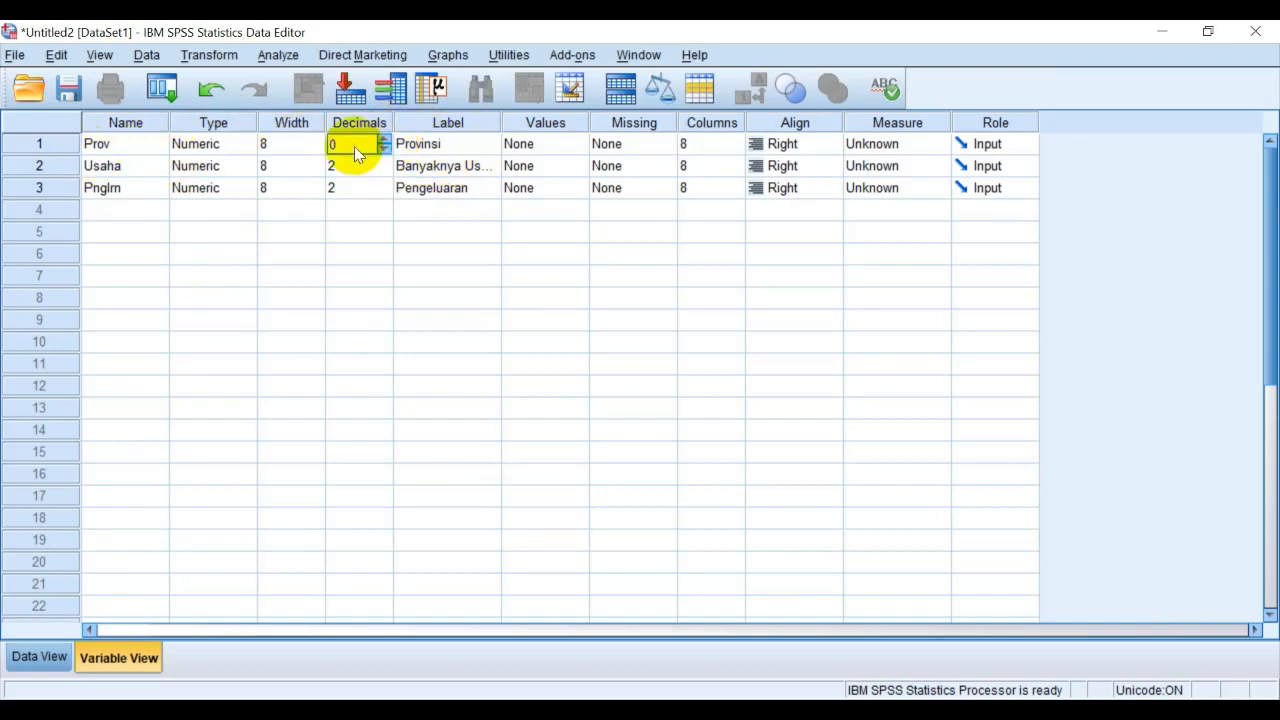
left_click(104, 148)
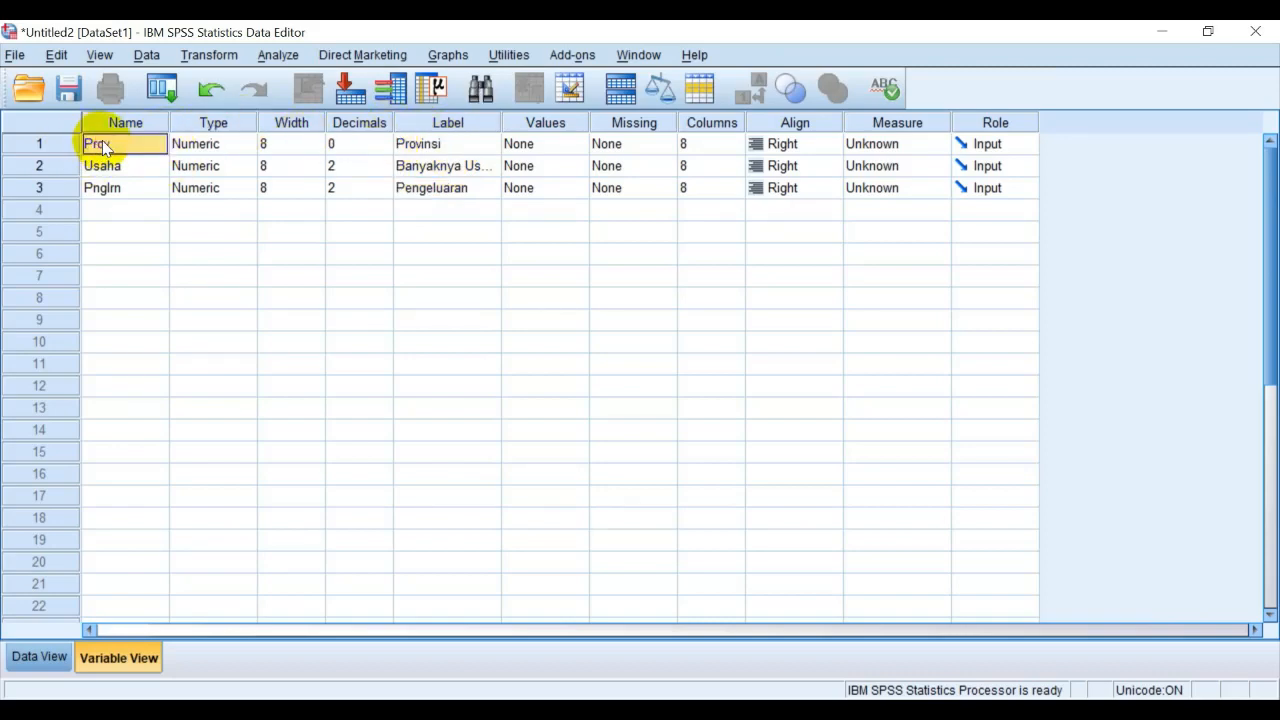
left_click(252, 148)
left_click(252, 148)
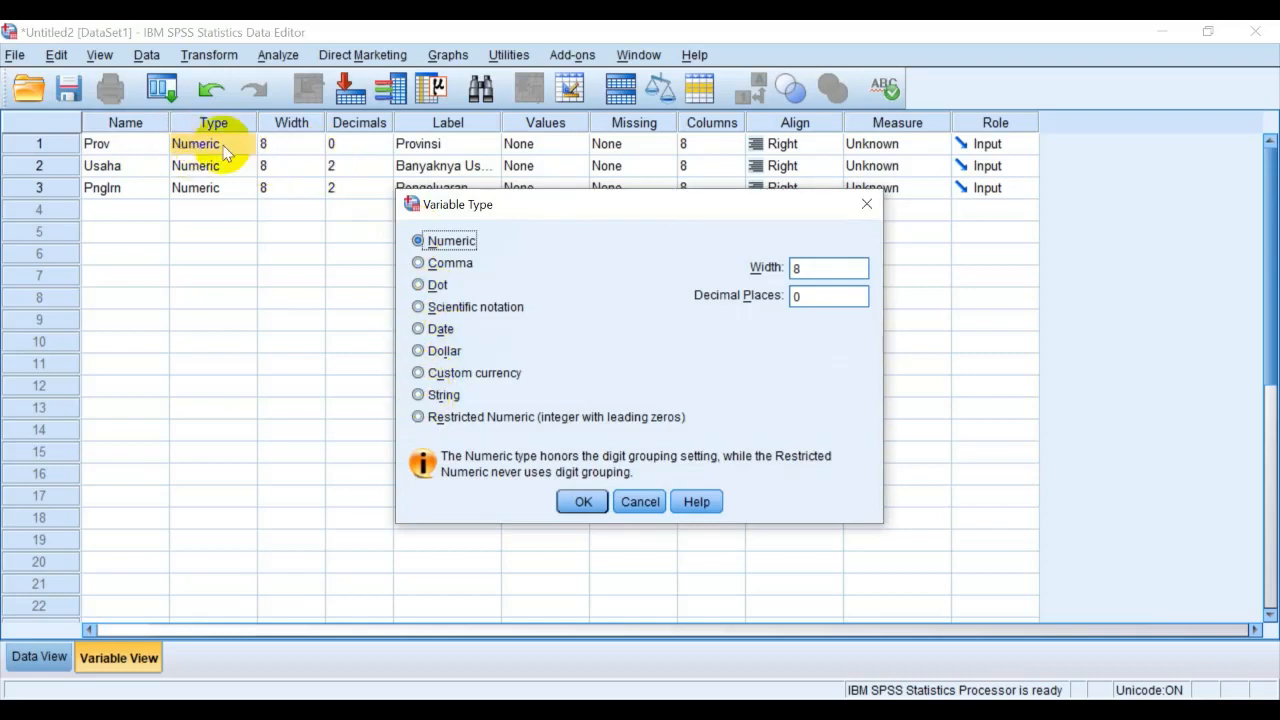
left_click(417, 395)
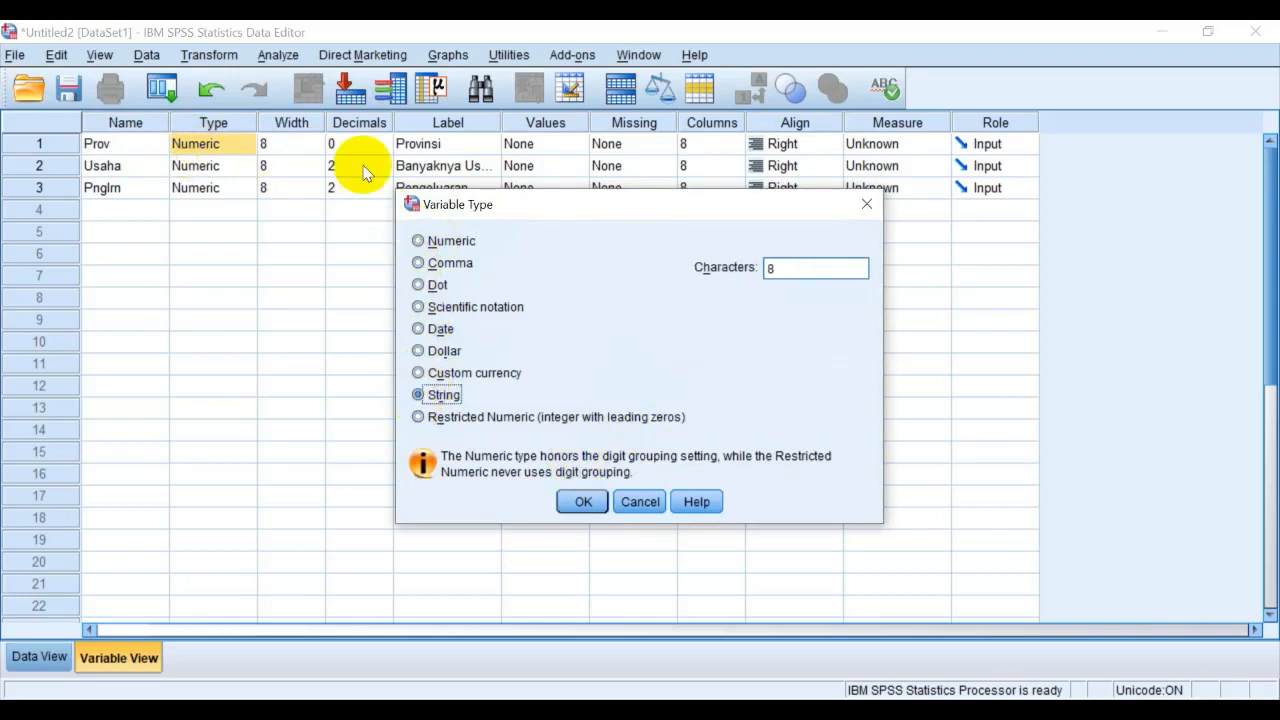
left_click(597, 508)
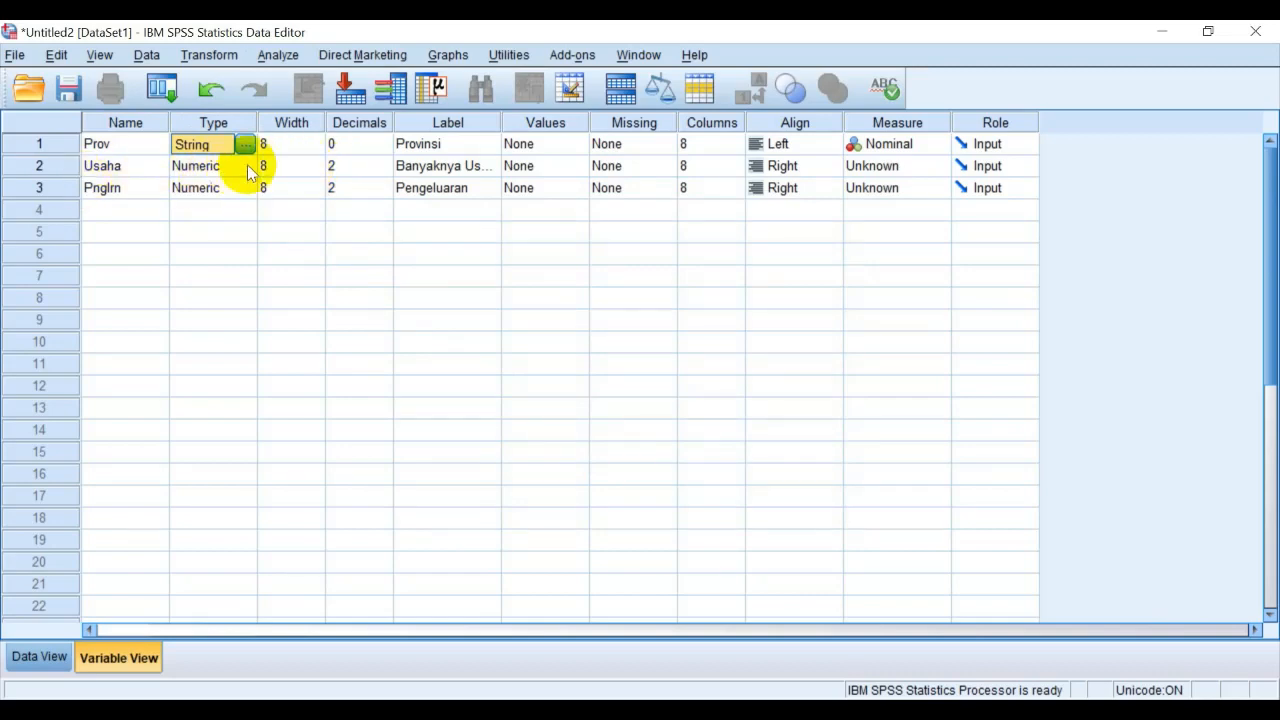
Set the width of the Usaha and Pnglrn variables to 10
left_click(314, 166)
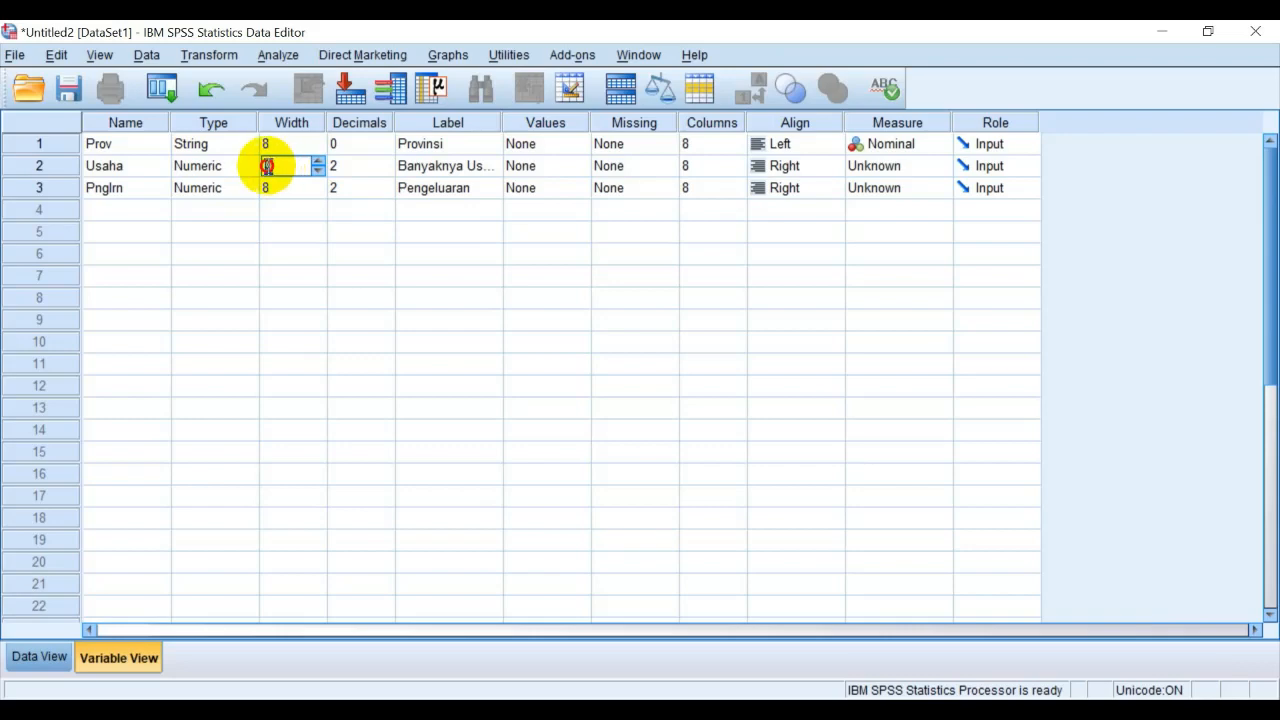
type("10")
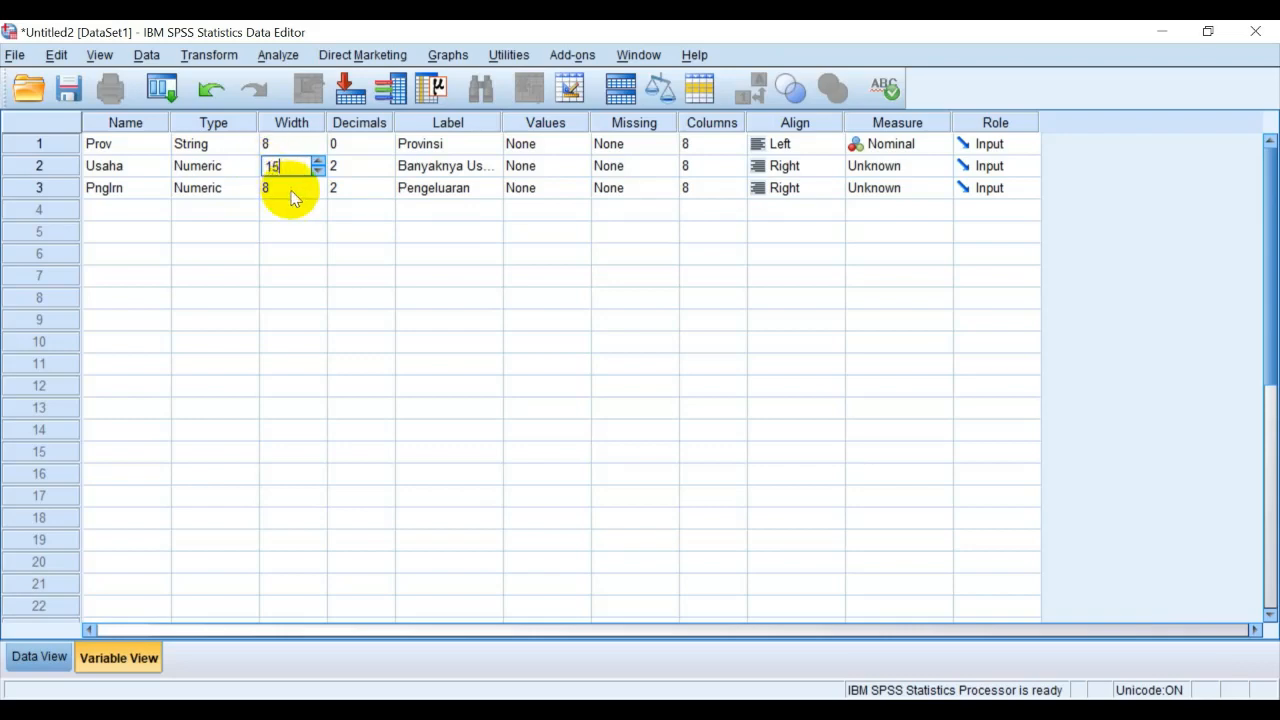
left_click(292, 187)
left_click(271, 165)
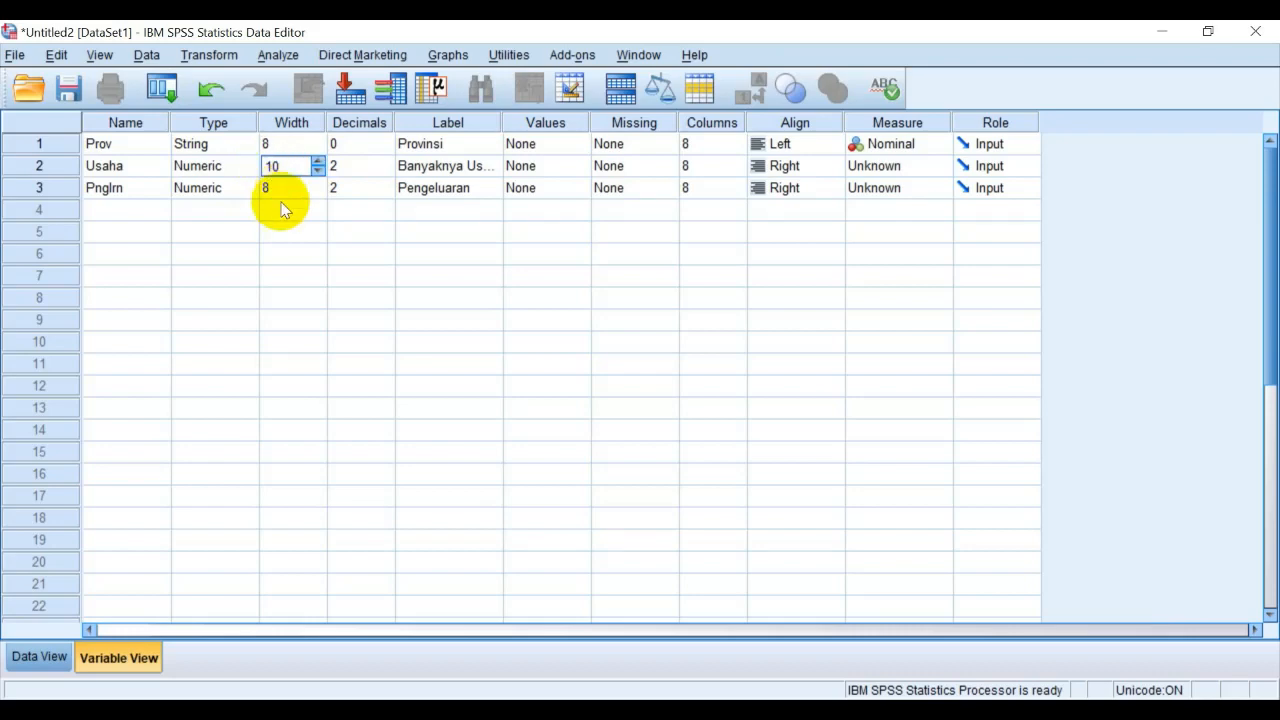
left_click(286, 187)
left_click(258, 189)
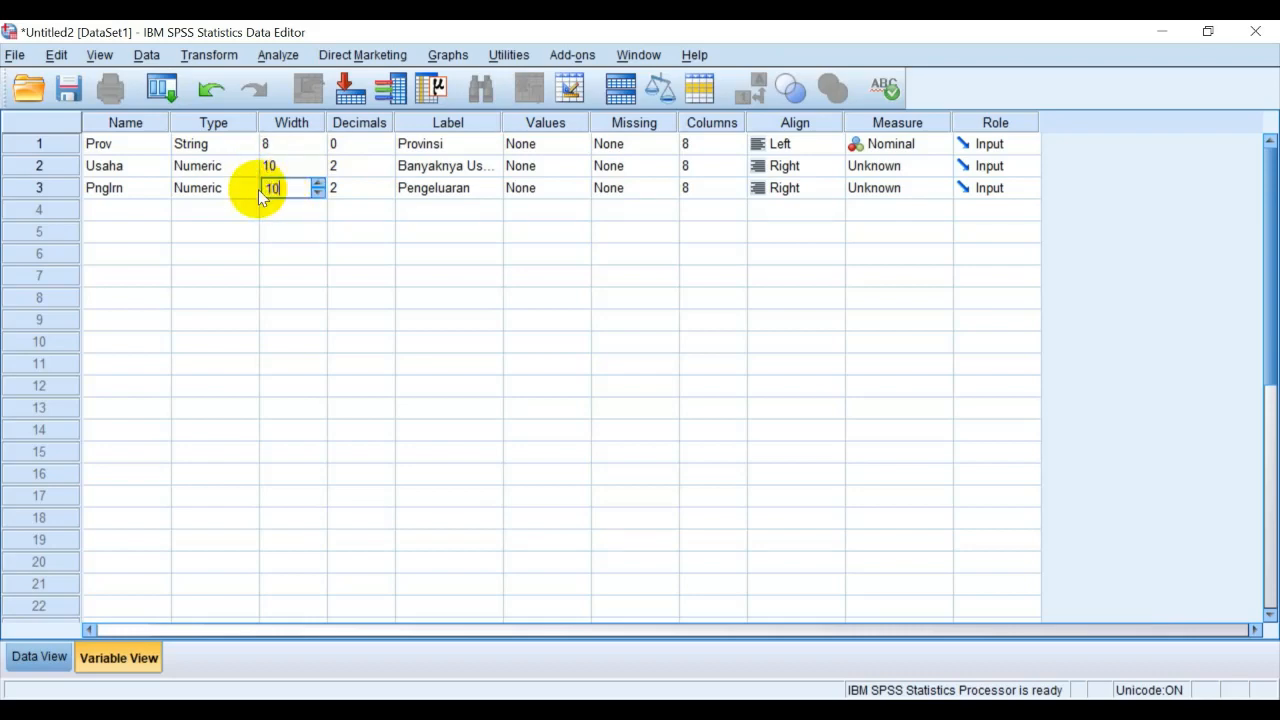
type("10")
Set the decimals of the Usaha and Pnglrn variables to 0
left_click(388, 176)
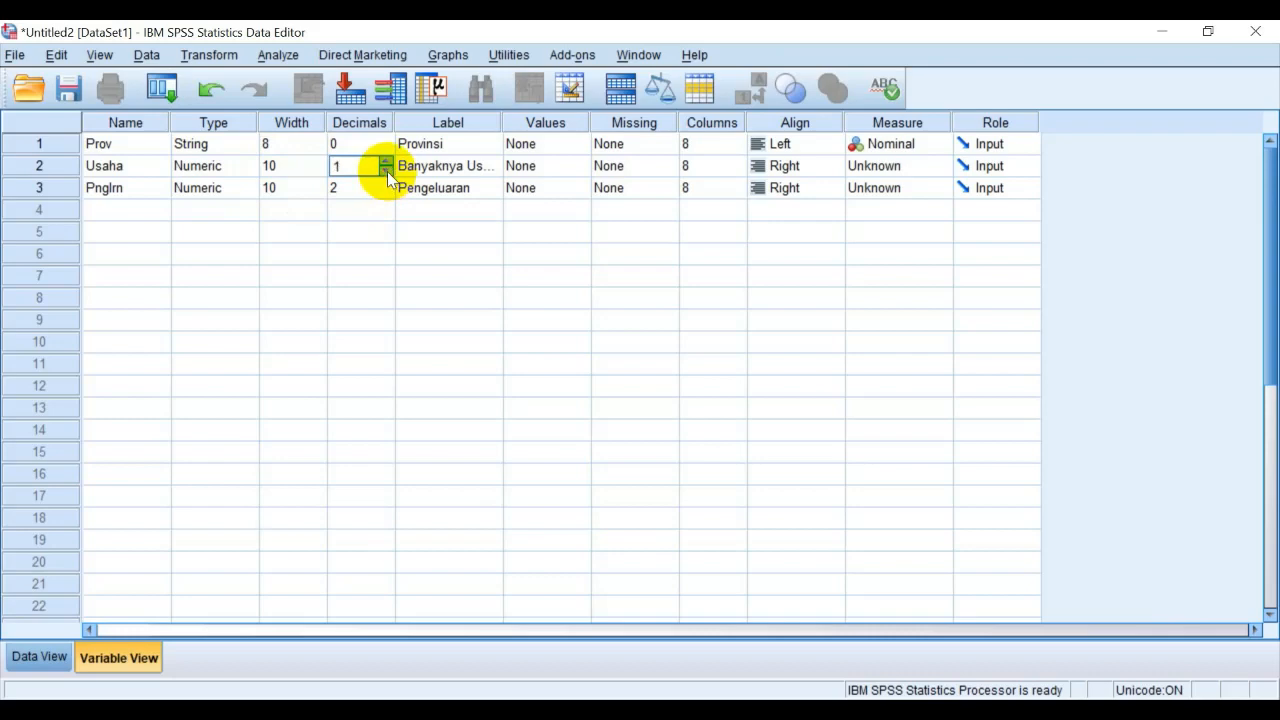
left_click(386, 190)
left_click(387, 193)
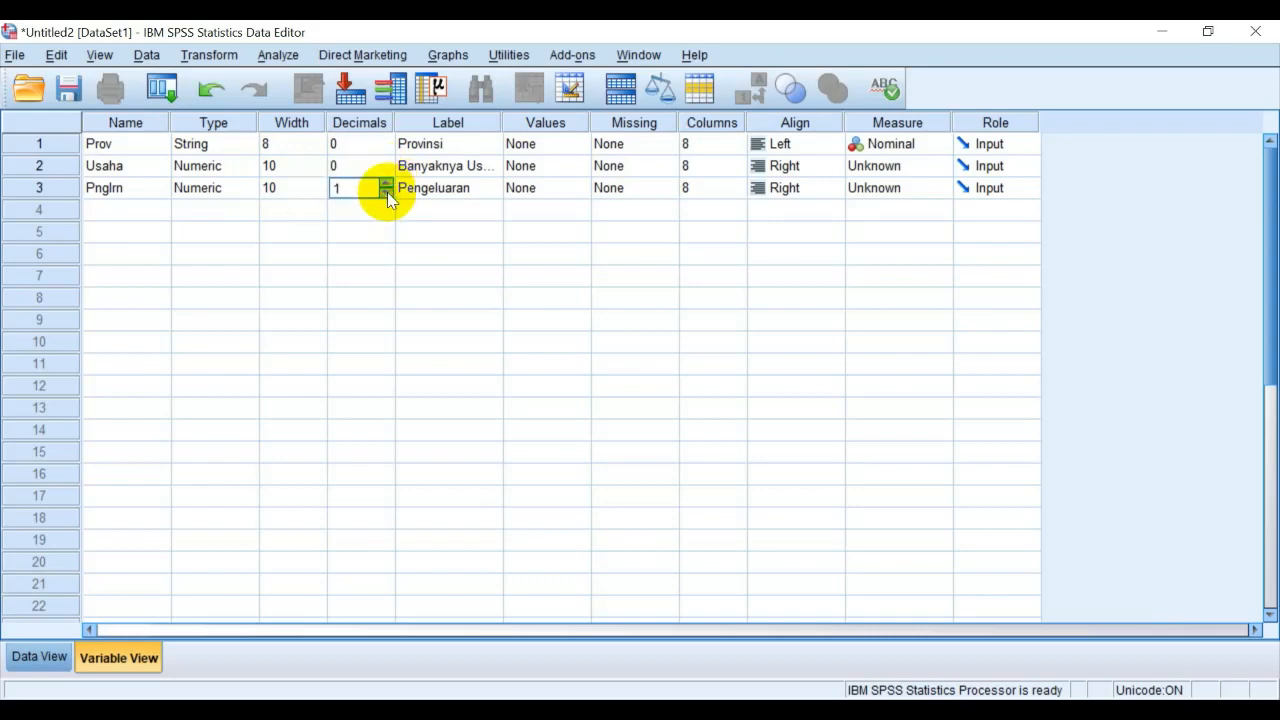
left_click(474, 198)
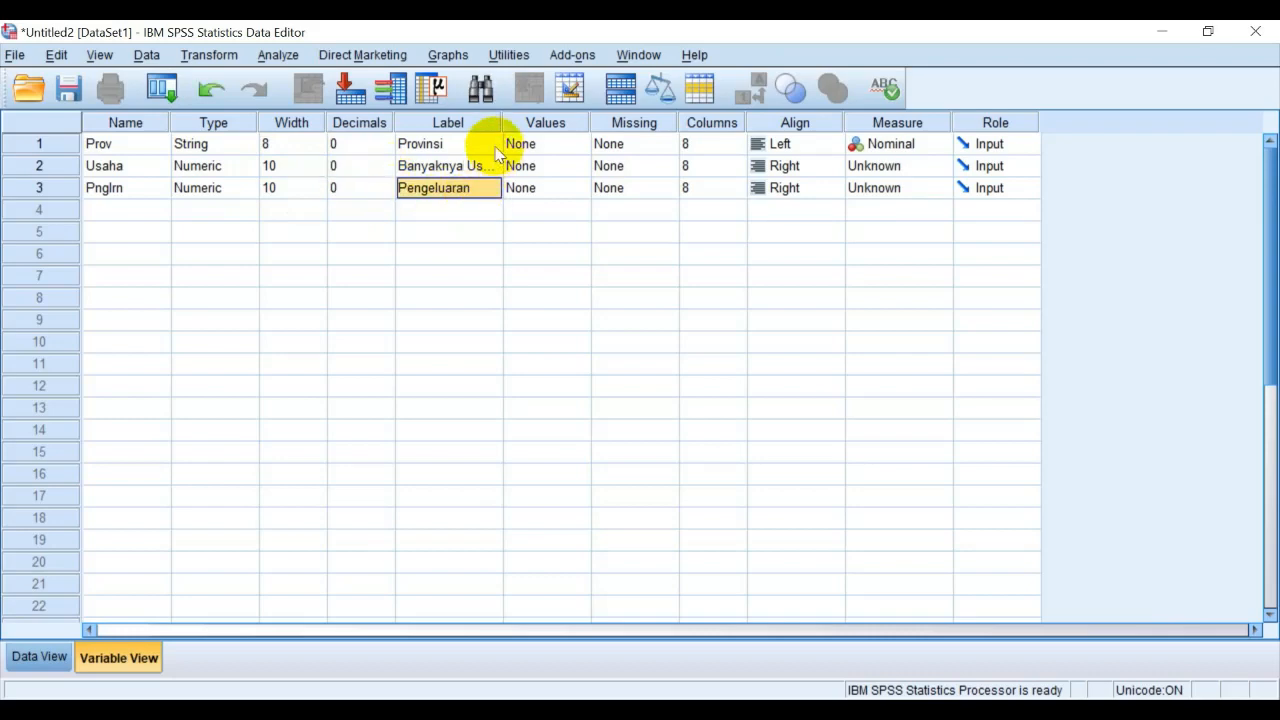
left_click(468, 163)
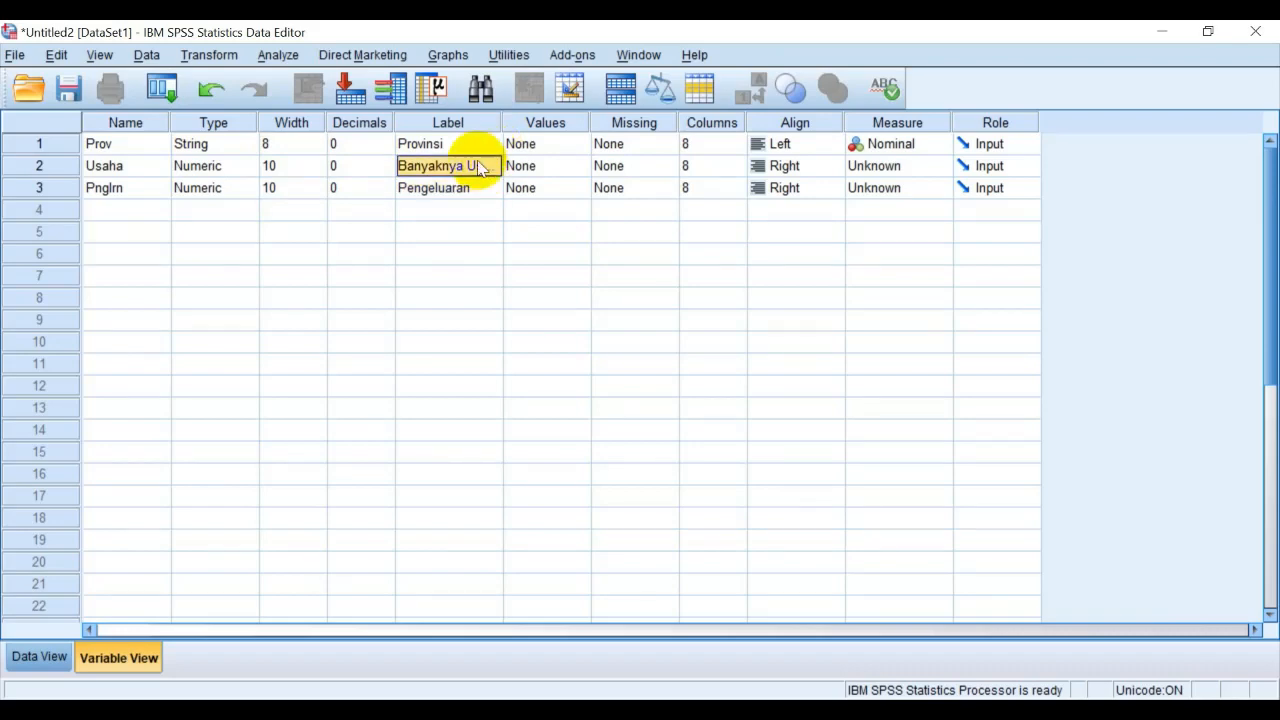
Compare the variable definitions with the empty data grid's columns, finishing in Data View
left_click(40, 663)
left_click(107, 661)
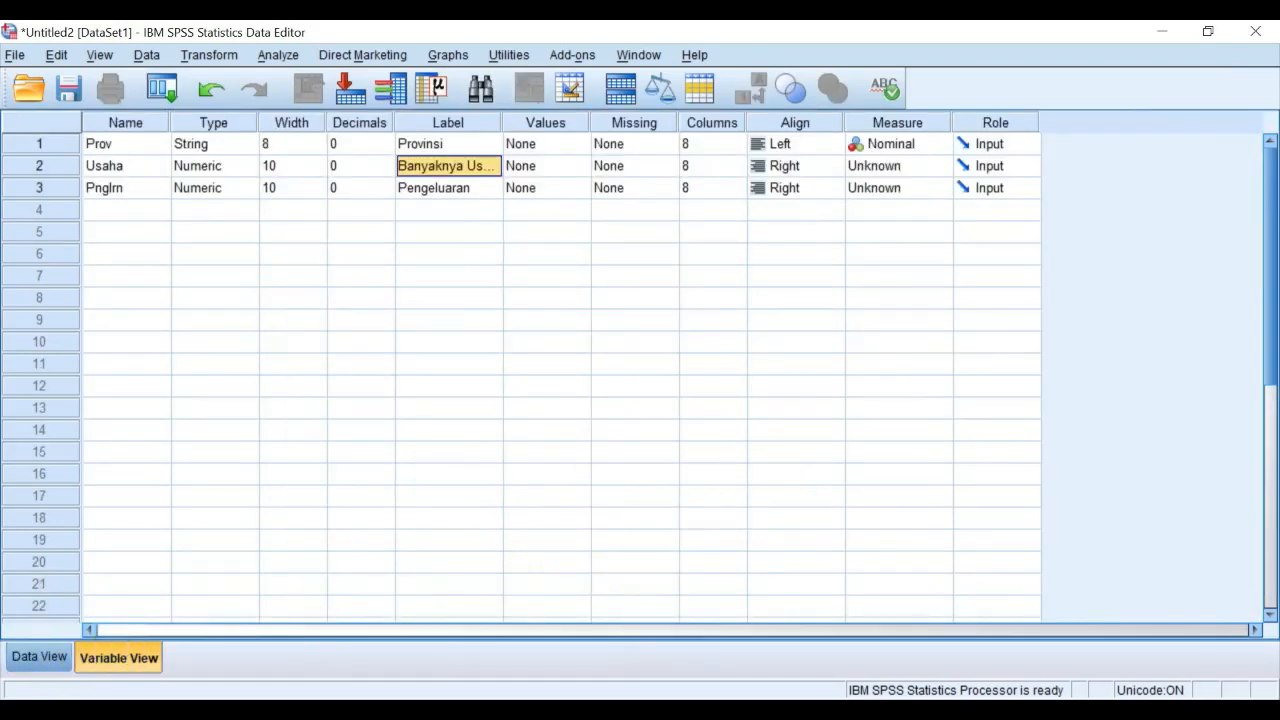
left_click(40, 663)
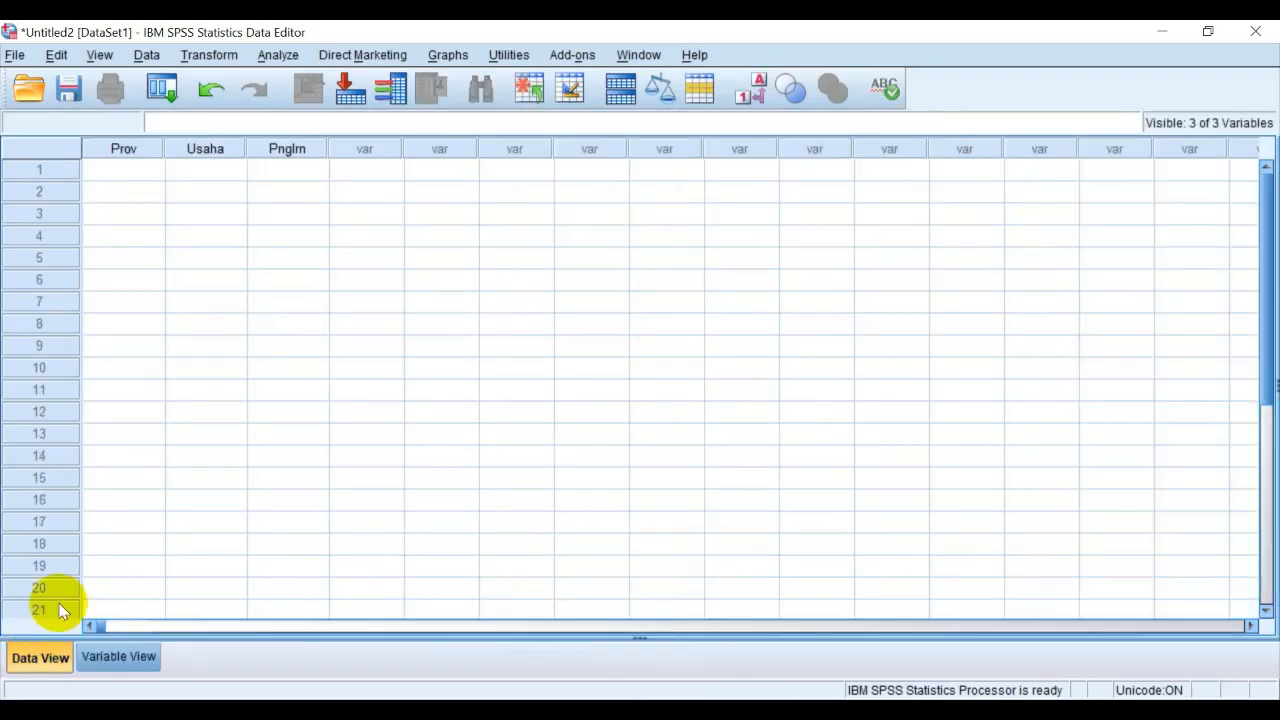
left_click(110, 660)
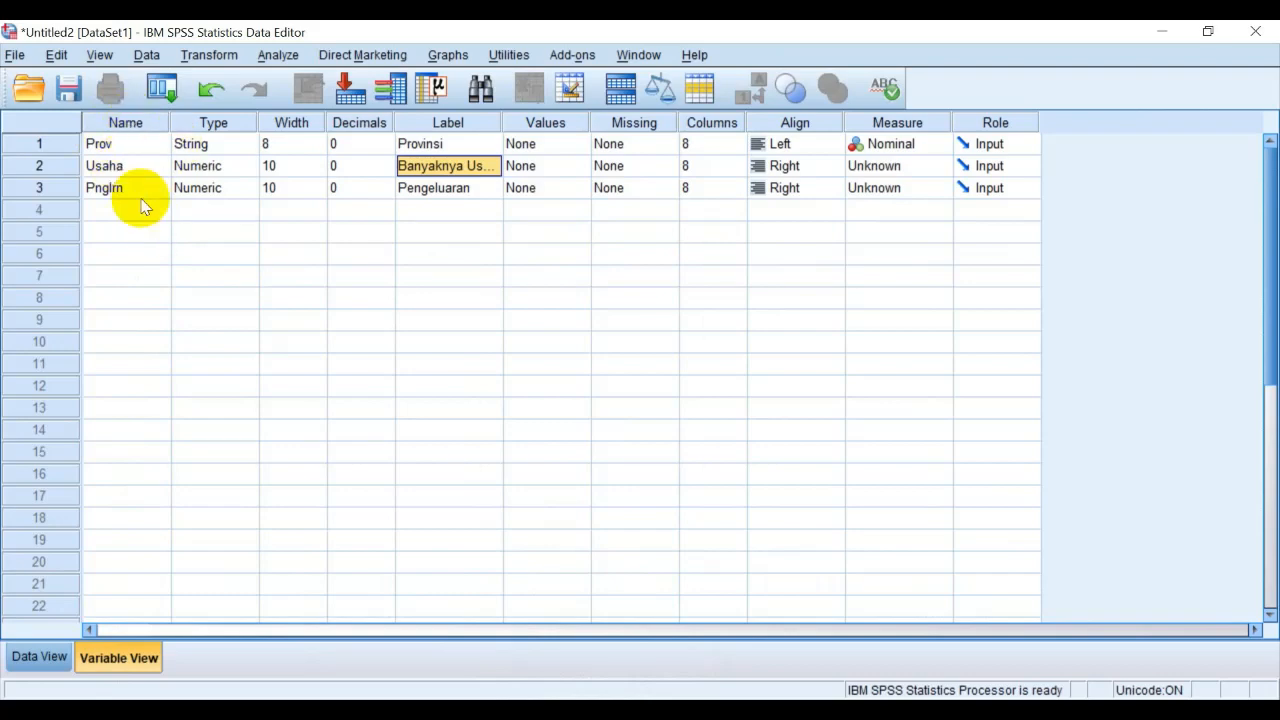
left_click(38, 656)
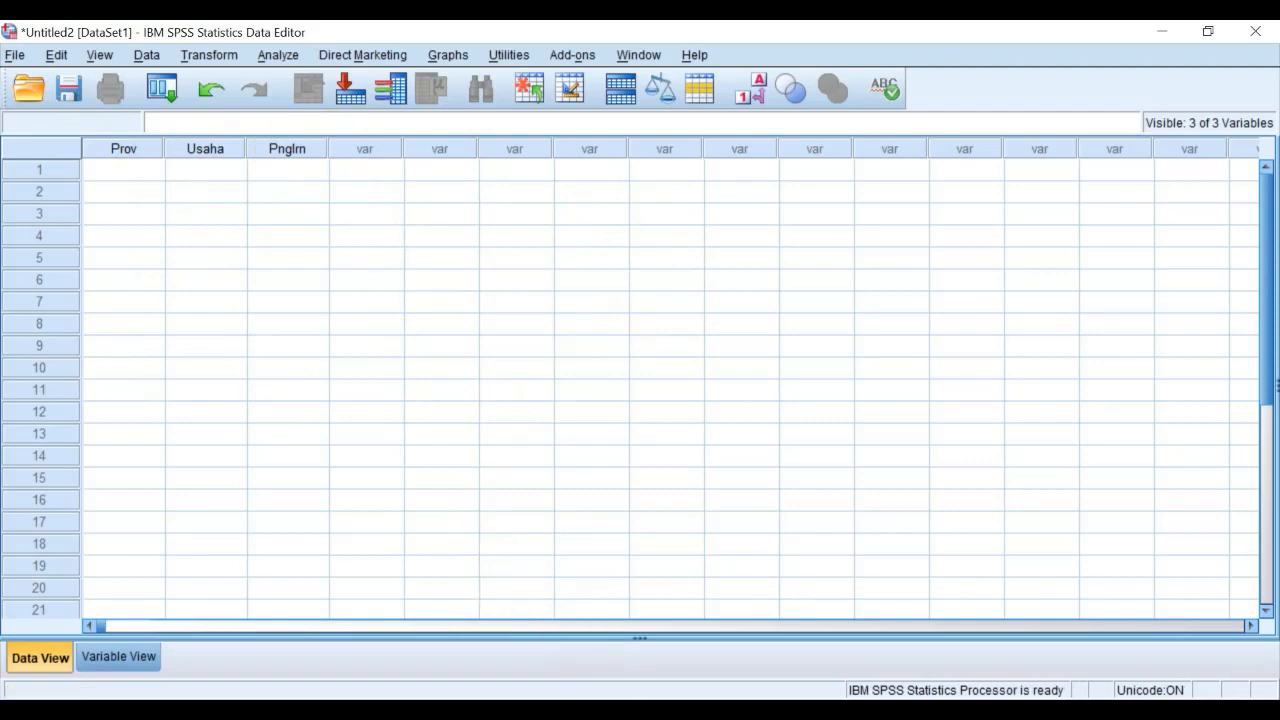
Switch to the "data uji coba spss" workbook in Excel and copy the province names from Aceh to Papua, without the Indonesia total
key("alt+Tab")
left_click(108, 335)
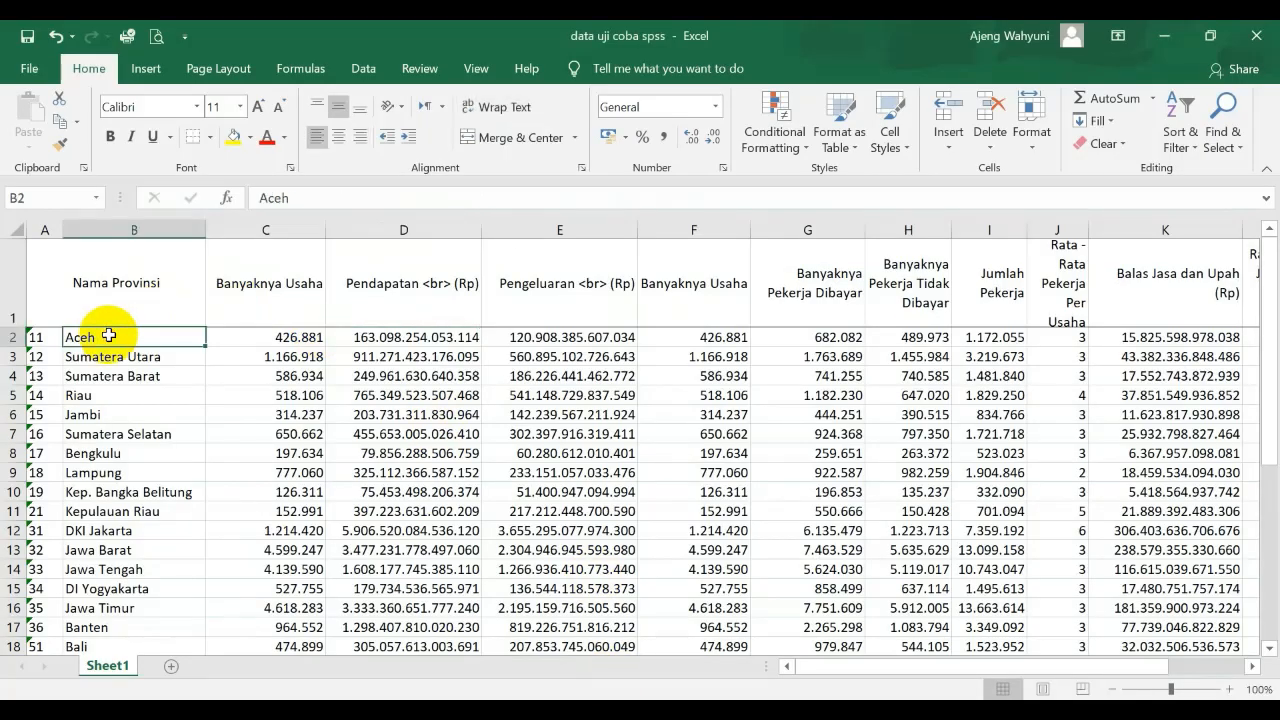
key("shift+Down")
key("shift+Down")
key("shift+Down")
key("shift+Down")
key("shift+Down")
key("shift+Down")
key("shift+Down")
key("shift+Down")
key("shift+Down")
key("shift+Down")
key("shift+Down")
key("shift+Down")
key("shift+Down")
key("shift+Down")
key("shift+Down")
key("shift+Down")
key("shift+Down")
key("shift+Down")
key("shift+Down")
key("shift+Down")
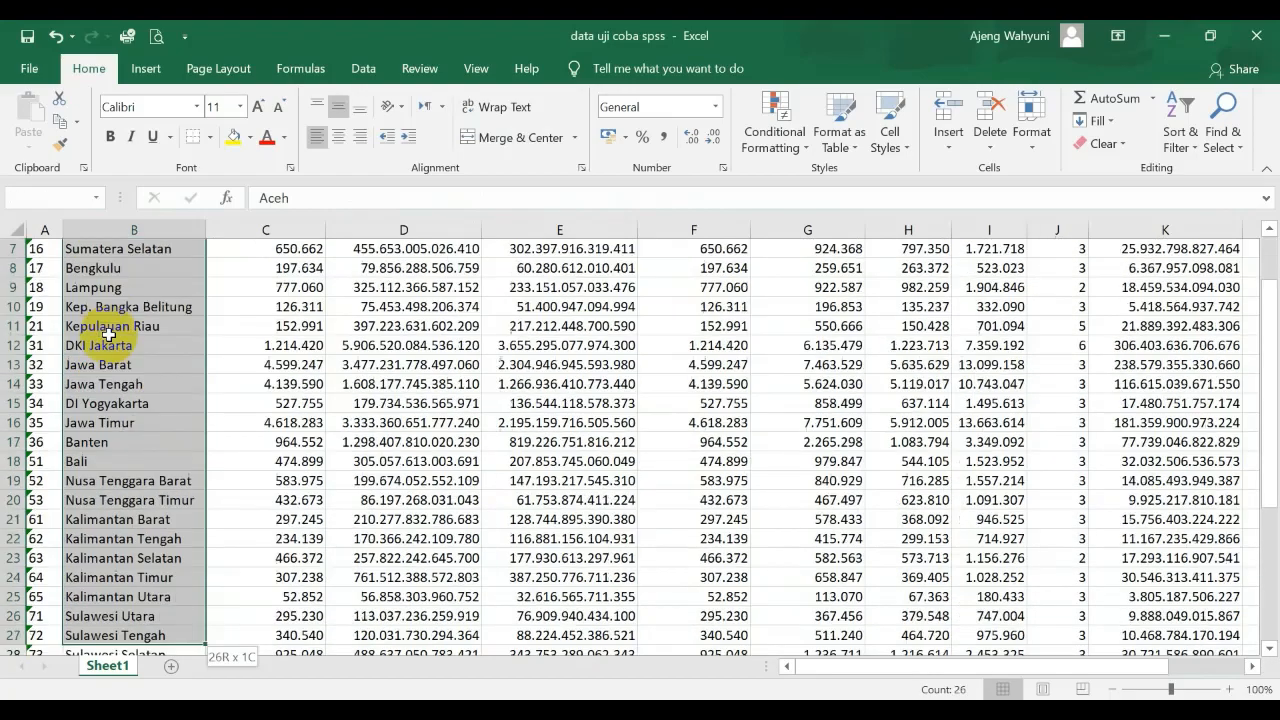
key("shift+Down")
key("shift+Down")
key("shift+Down")
key("shift+Down")
key("shift+Down")
key("shift+Down")
key("shift+Down")
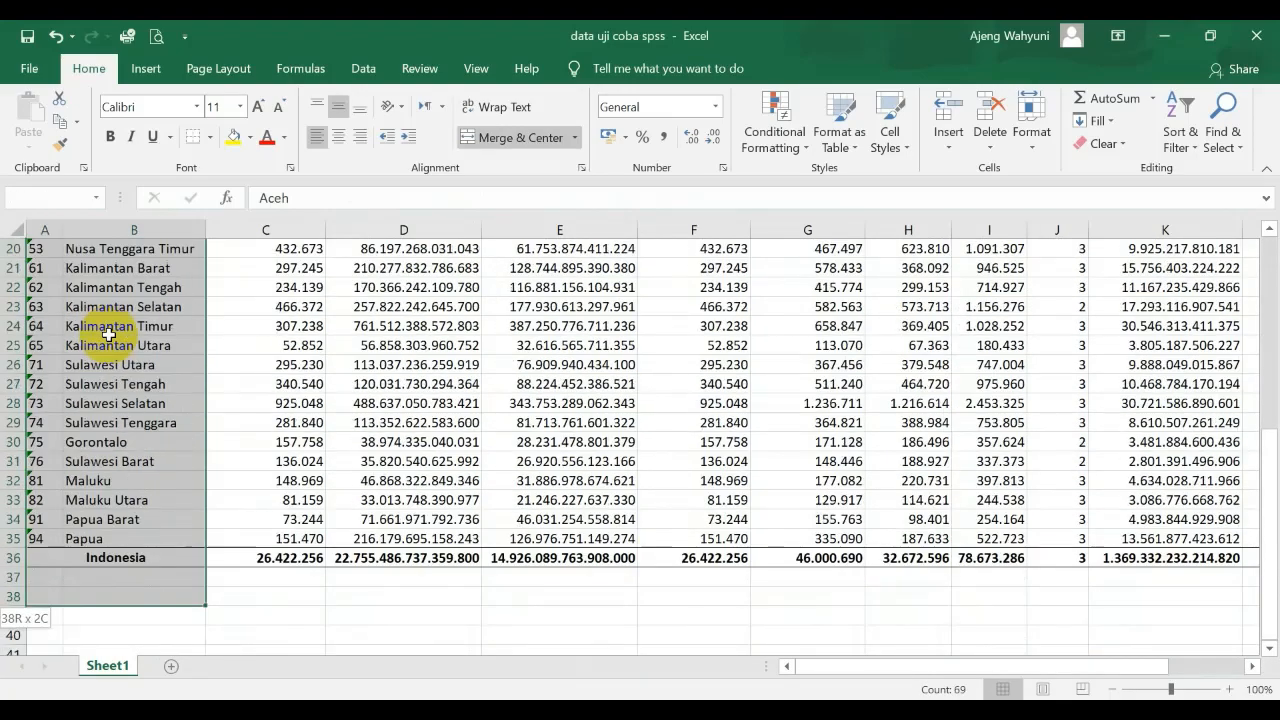
key("shift+Up")
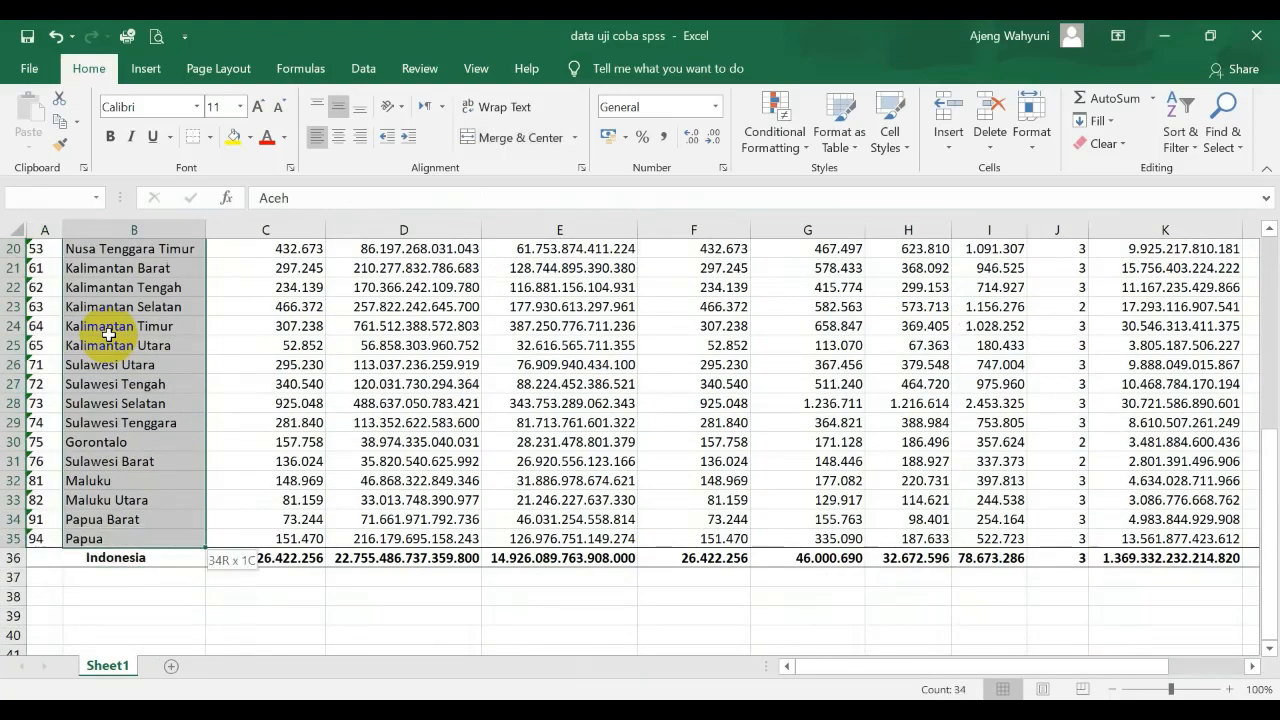
key("ctrl+c")
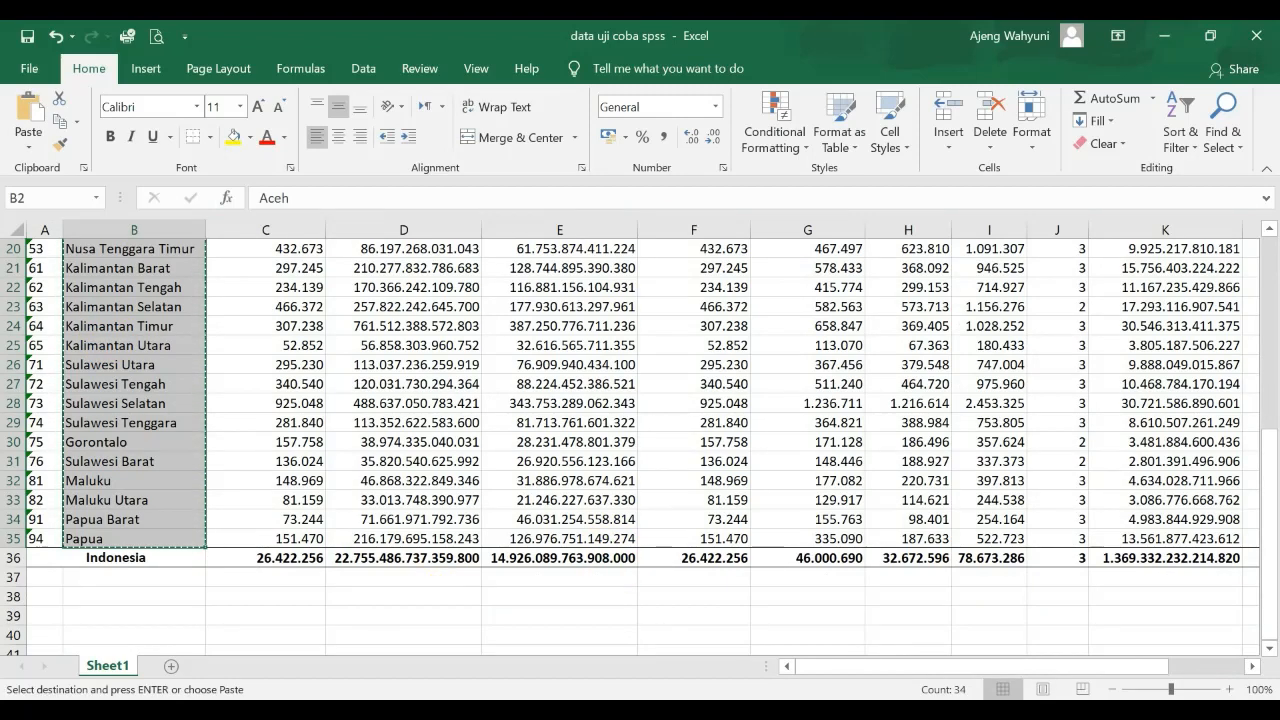
Return to the SPSS Data Editor, paste the province names into the Prov column from row 1 and check them
left_click(568, 710)
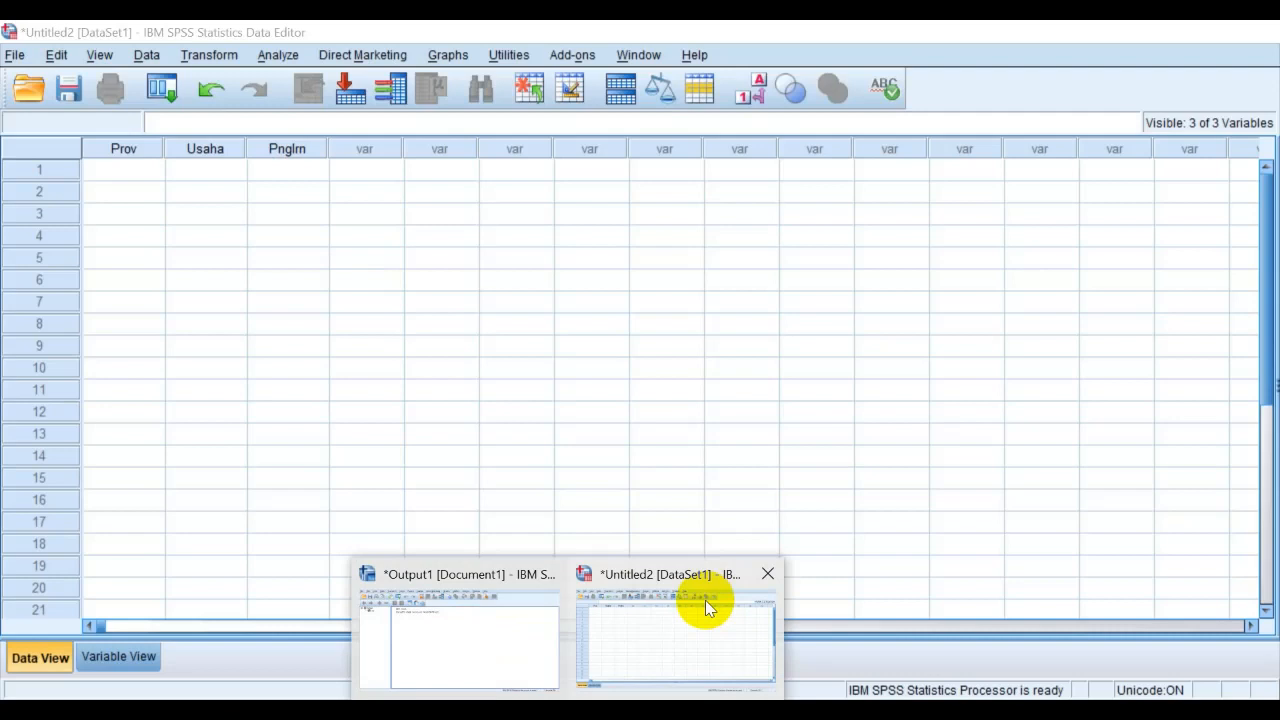
left_click(705, 600)
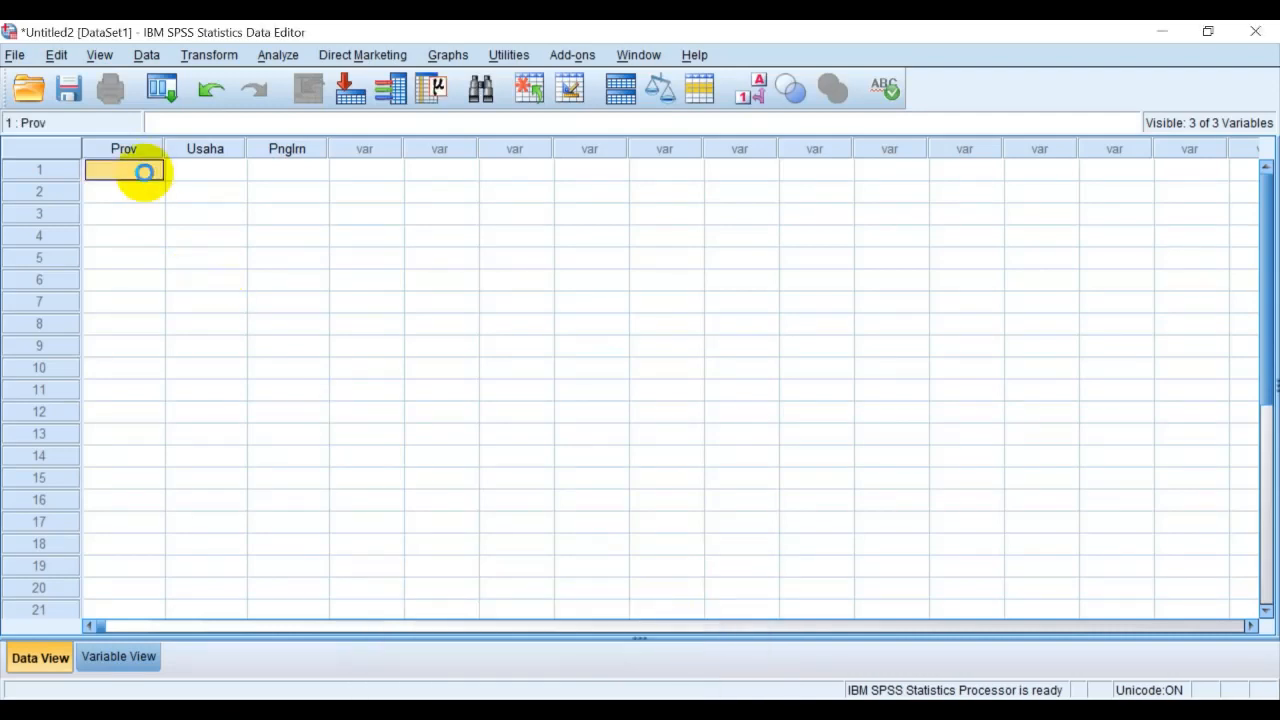
key("ctrl+v")
scroll(190, 260, "down", 5)
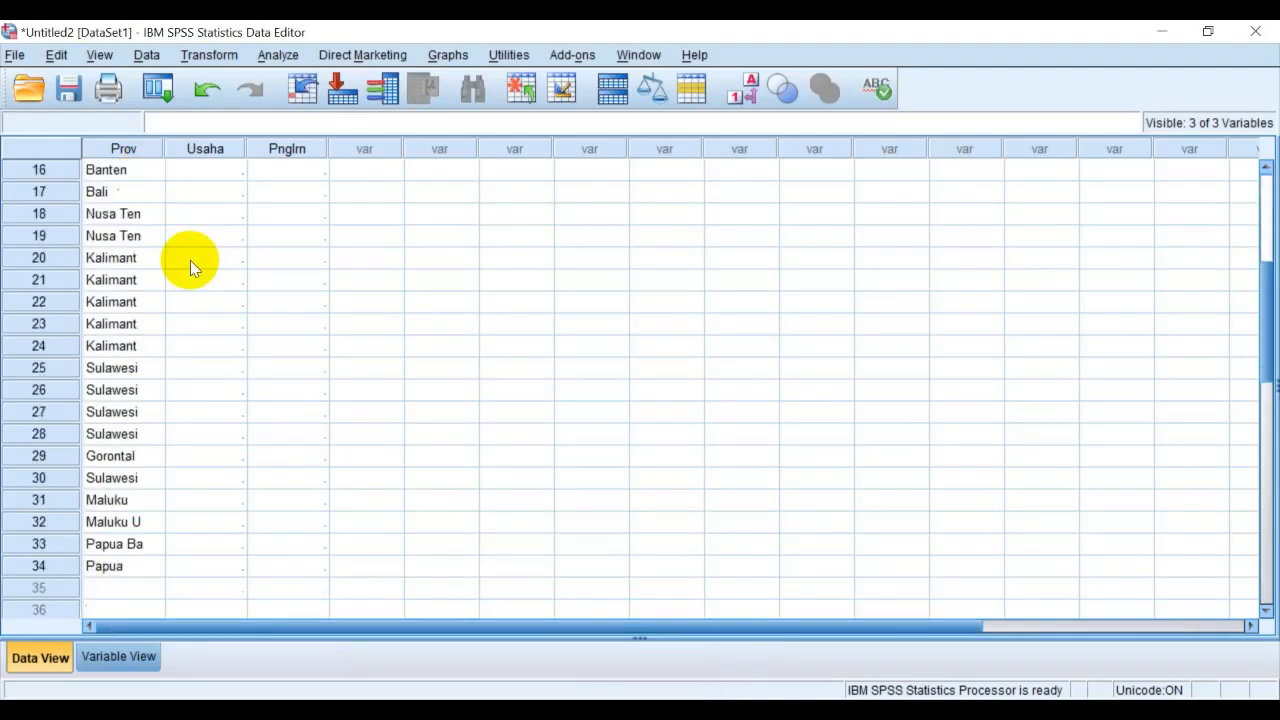
scroll(190, 260, "up", 5)
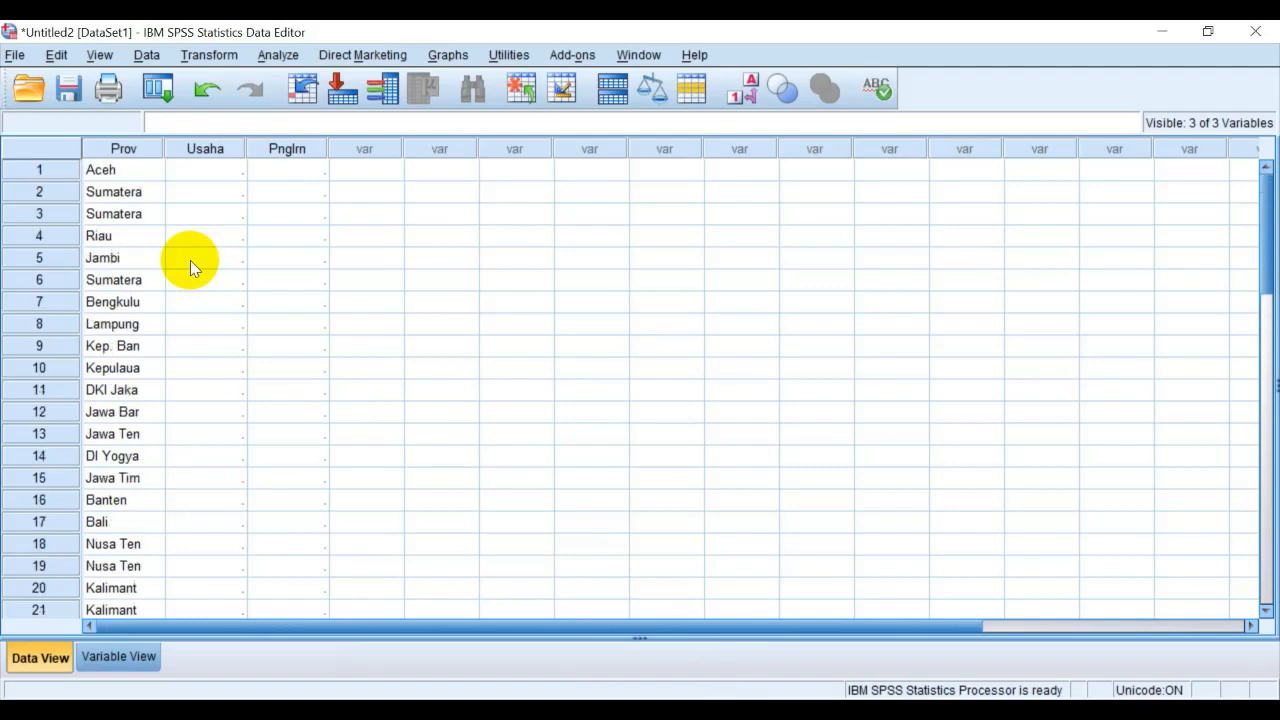
Increase the Prov variable's width and check the province names in Data View
left_click(122, 655)
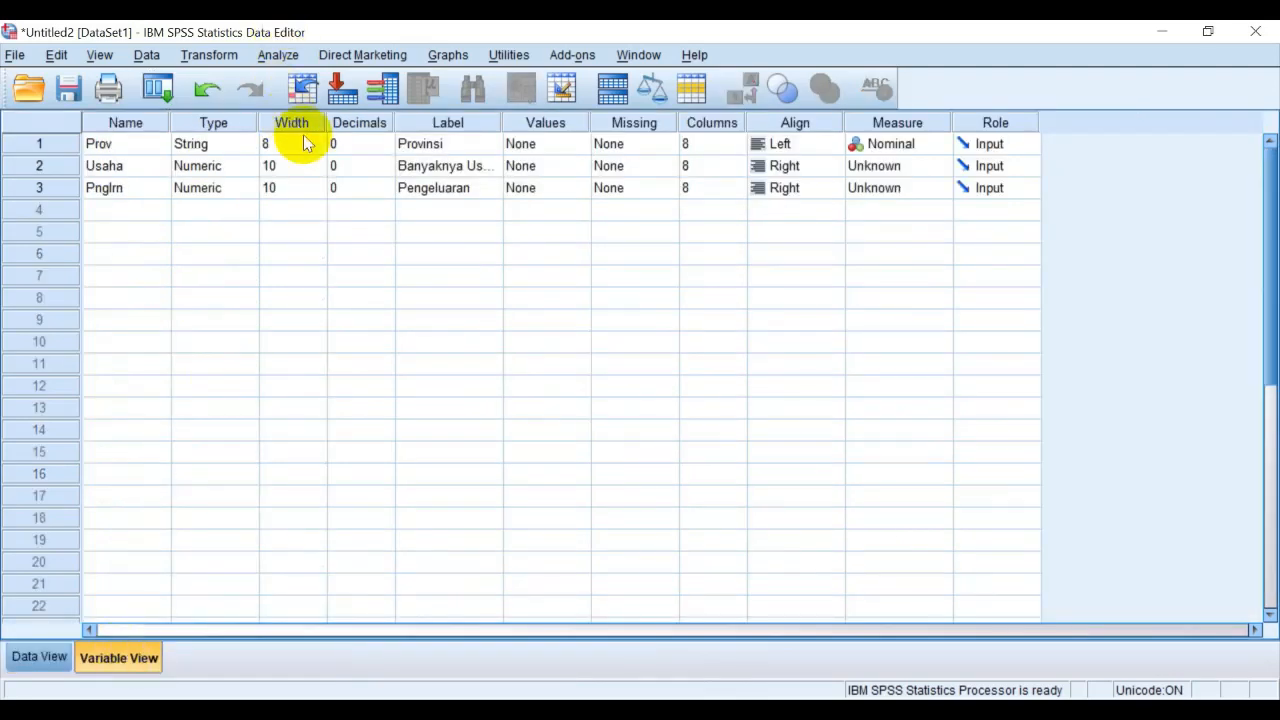
left_click_drag(299, 145, 258, 150)
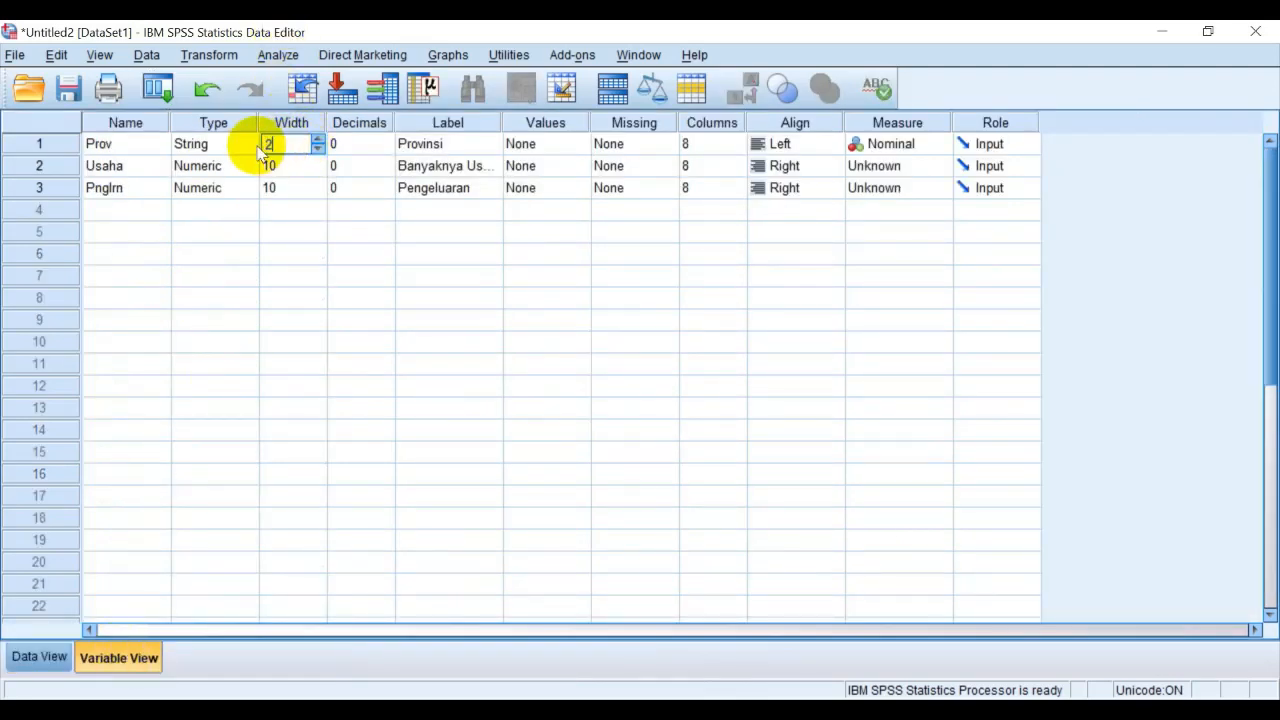
left_click(40, 657)
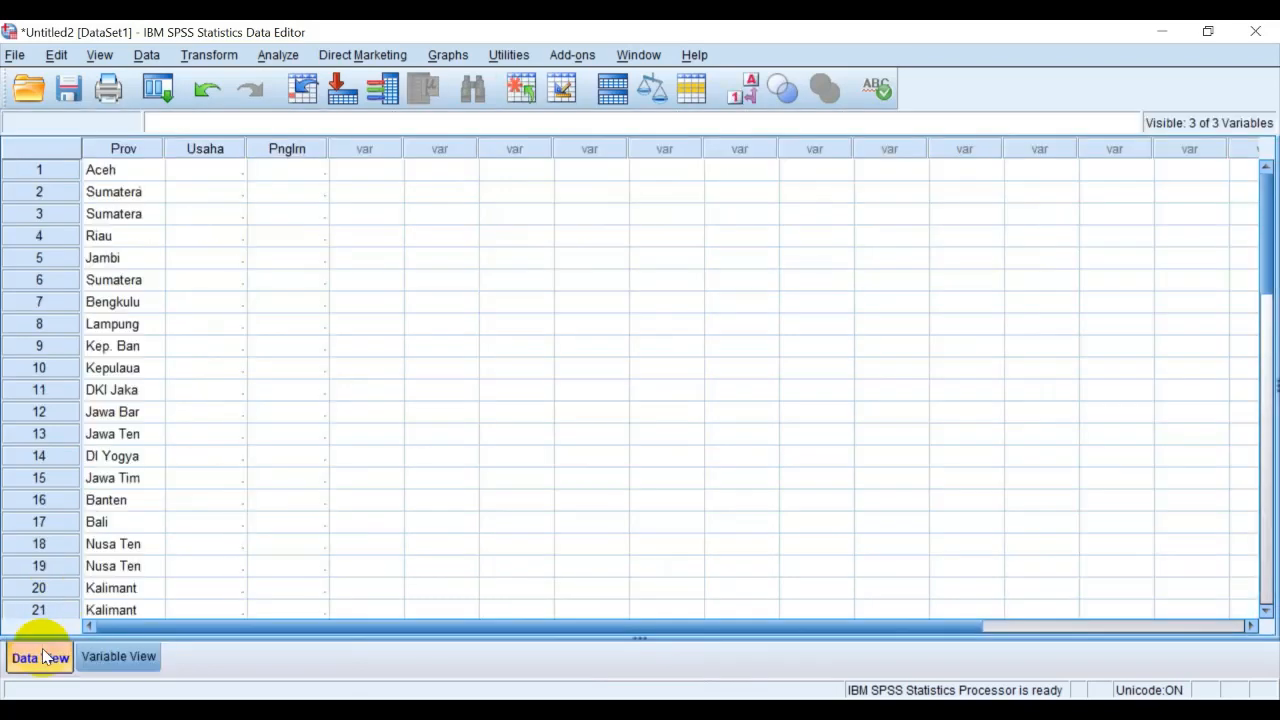
scroll(117, 483, "down", 3)
scroll(117, 483, "up", 2)
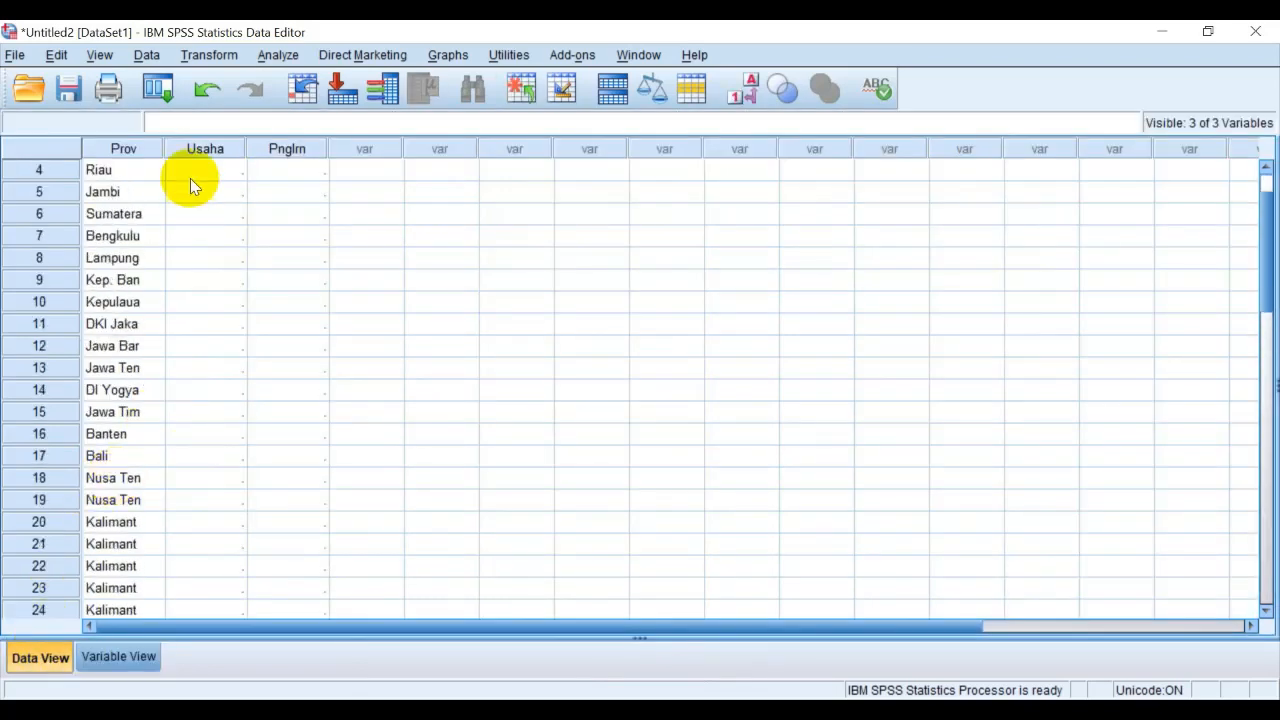
Try widening the Prov column in the data grid, restore its narrower display width and review the province names
left_click_drag(166, 149, 200, 151)
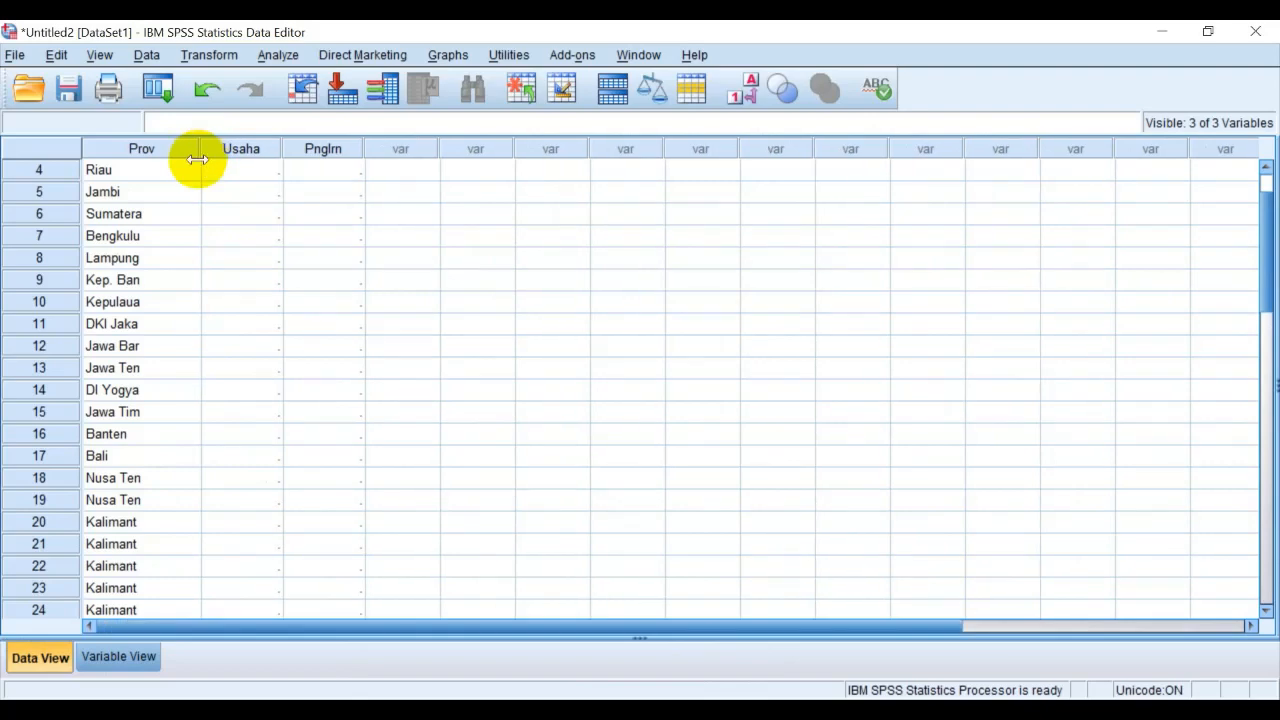
left_click(193, 150)
left_click(177, 178)
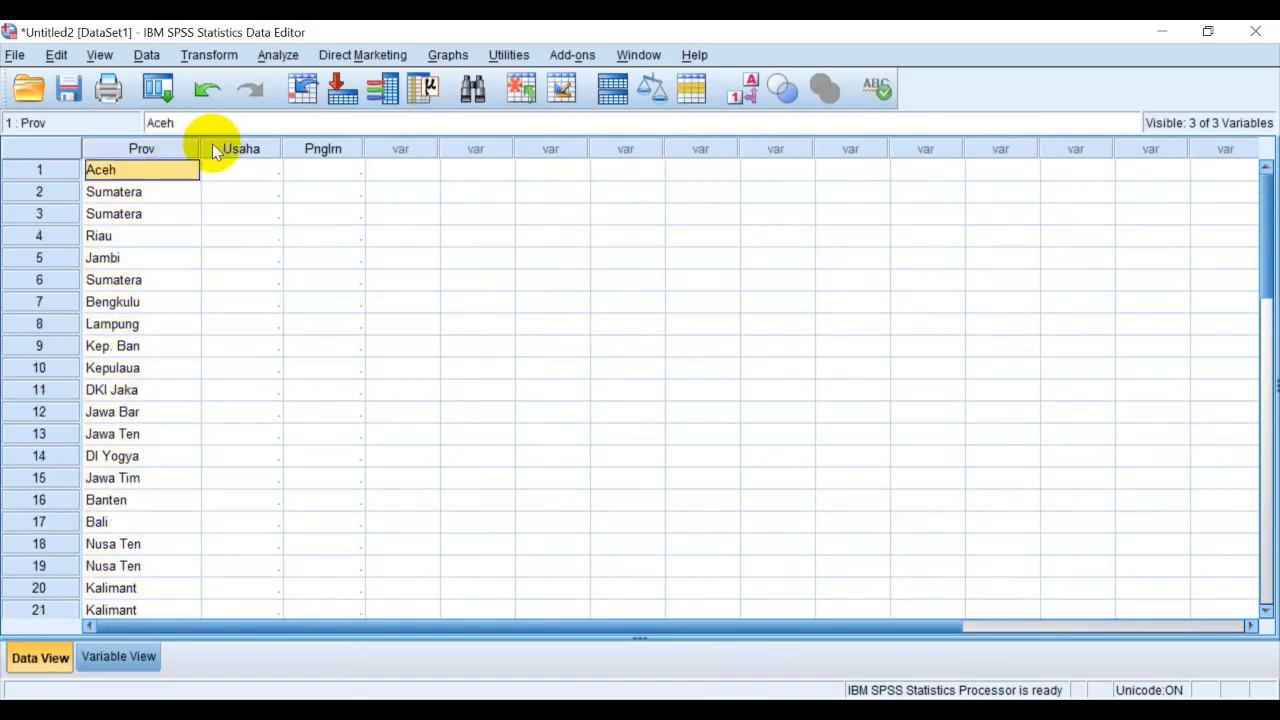
left_click(195, 150)
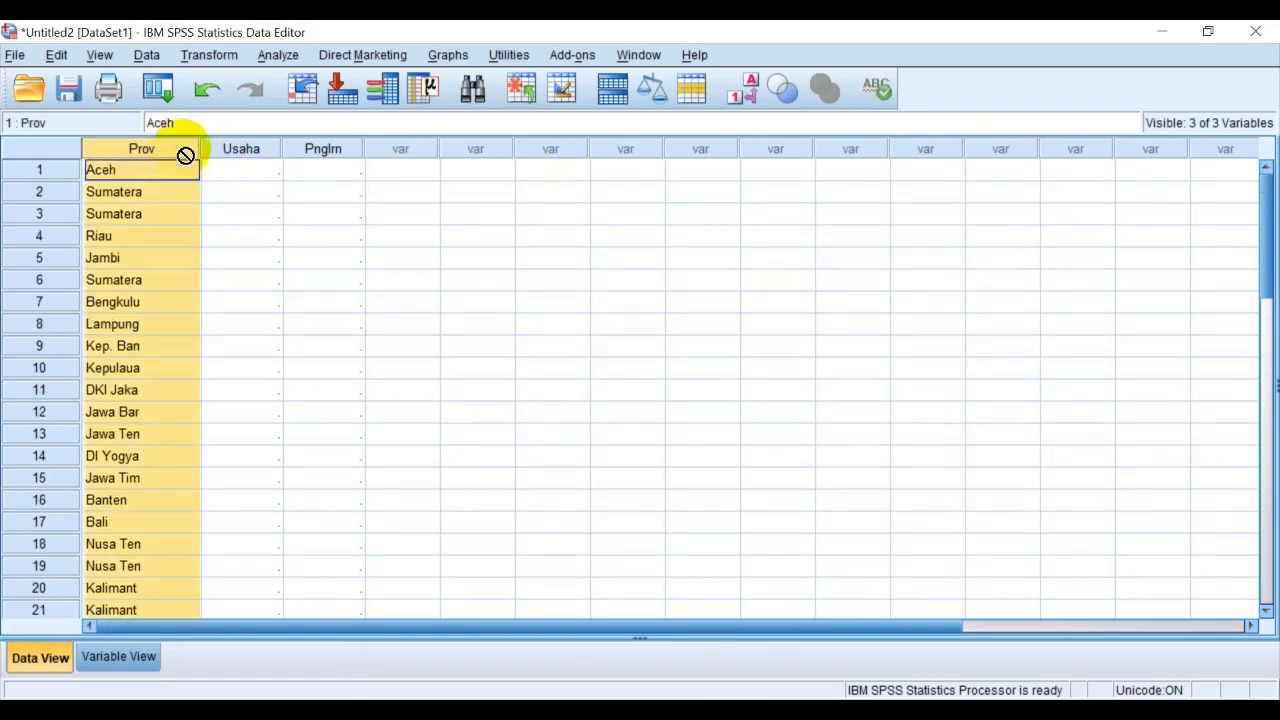
left_click(275, 210)
left_click_drag(198, 148, 163, 146)
scroll(252, 415, "down", 6)
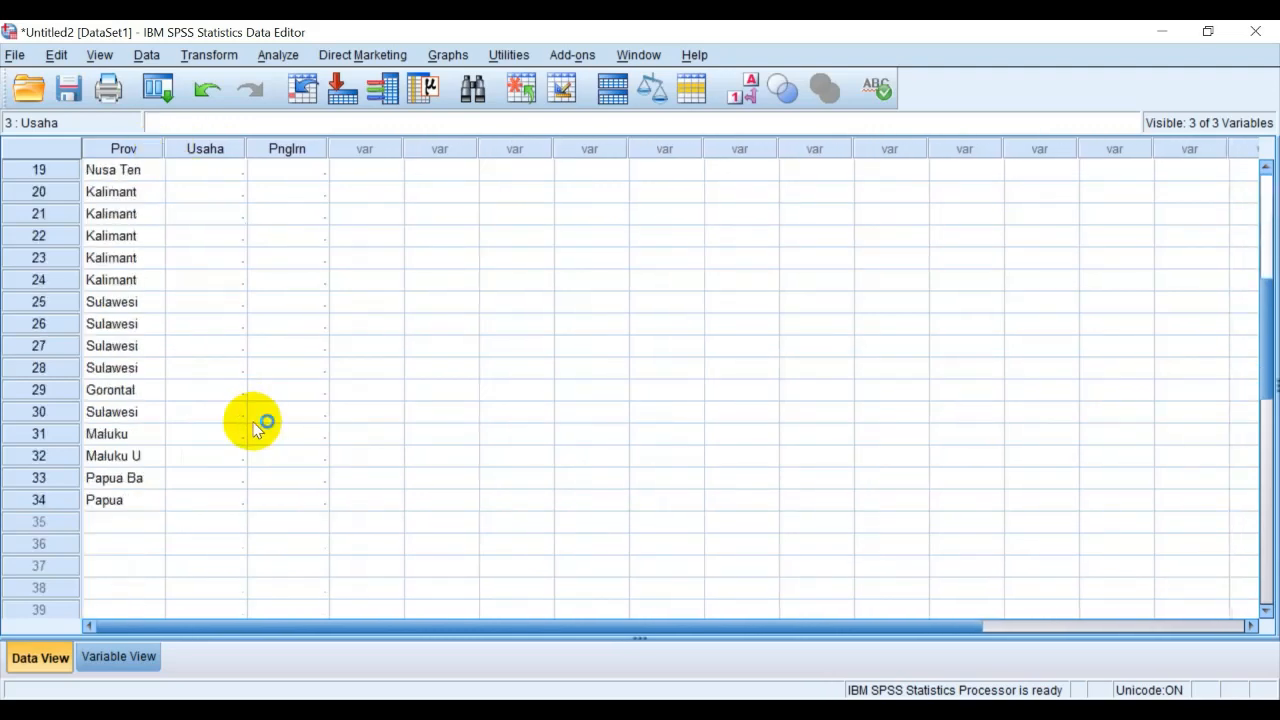
scroll(255, 425, "up", 2)
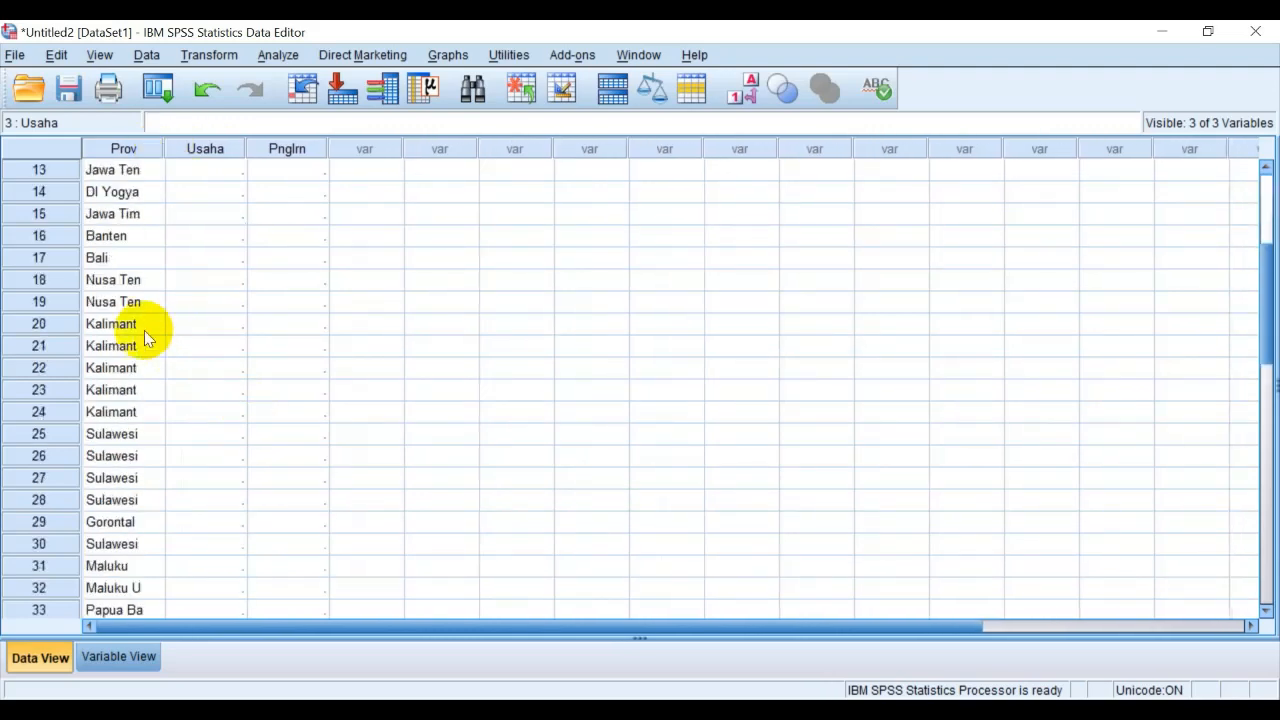
Check the truncated Kalimantan entries and paste the copied province names again into the Prov column from row 1
left_click(136, 328)
left_click(133, 356)
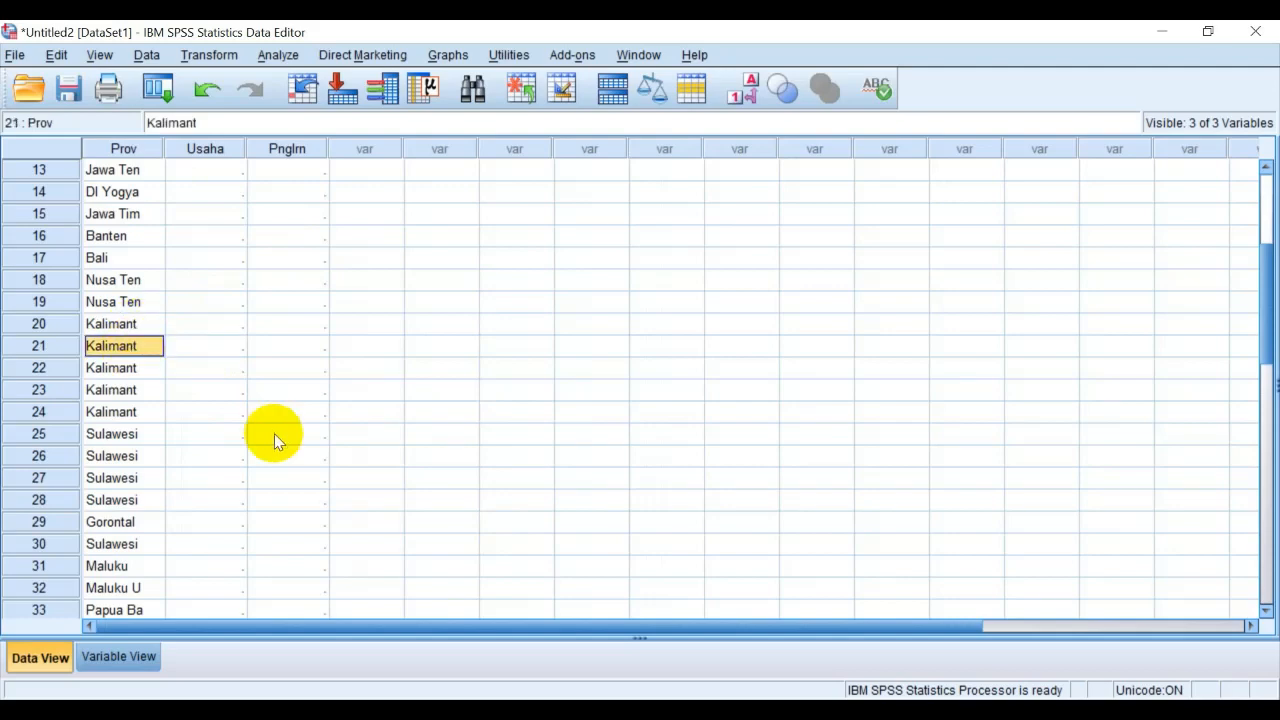
scroll(275, 437, "up", 4)
left_click(122, 172)
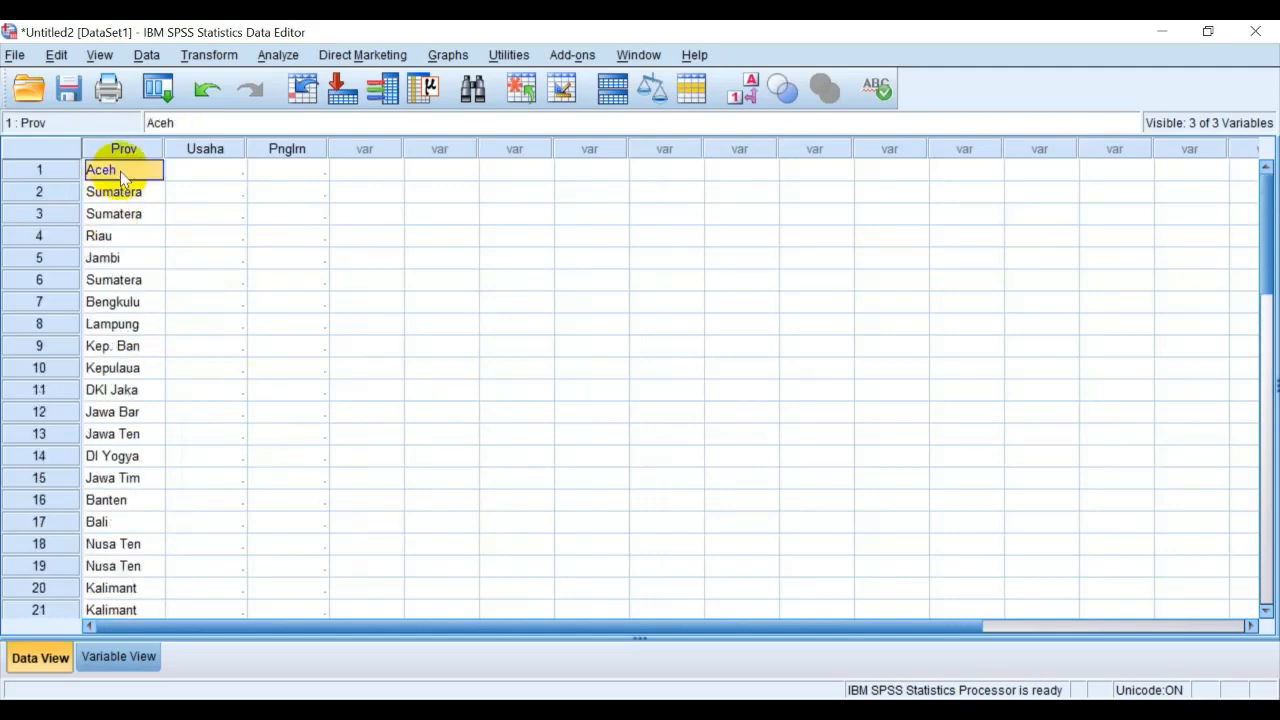
key("ctrl+v")
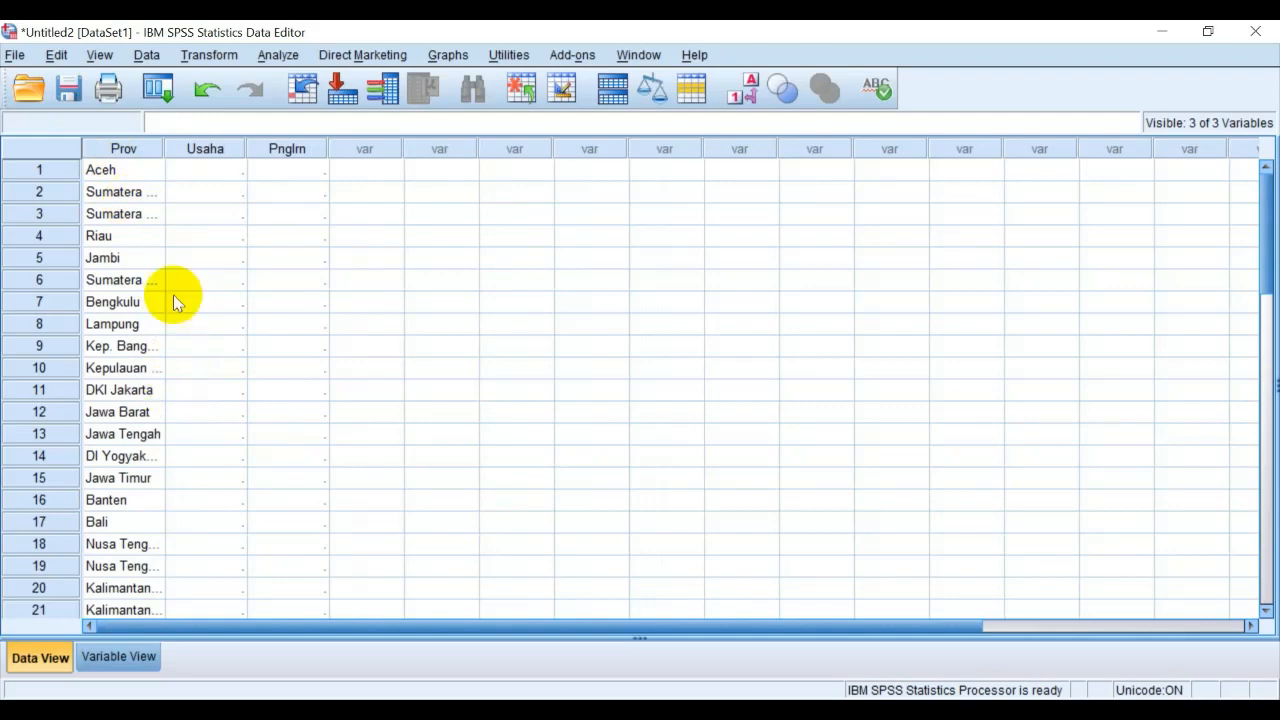
Widen the Prov column in the data grid to fit the full province names and review the list down to Papua
left_click_drag(165, 148, 228, 158)
scroll(163, 371, "down", 7)
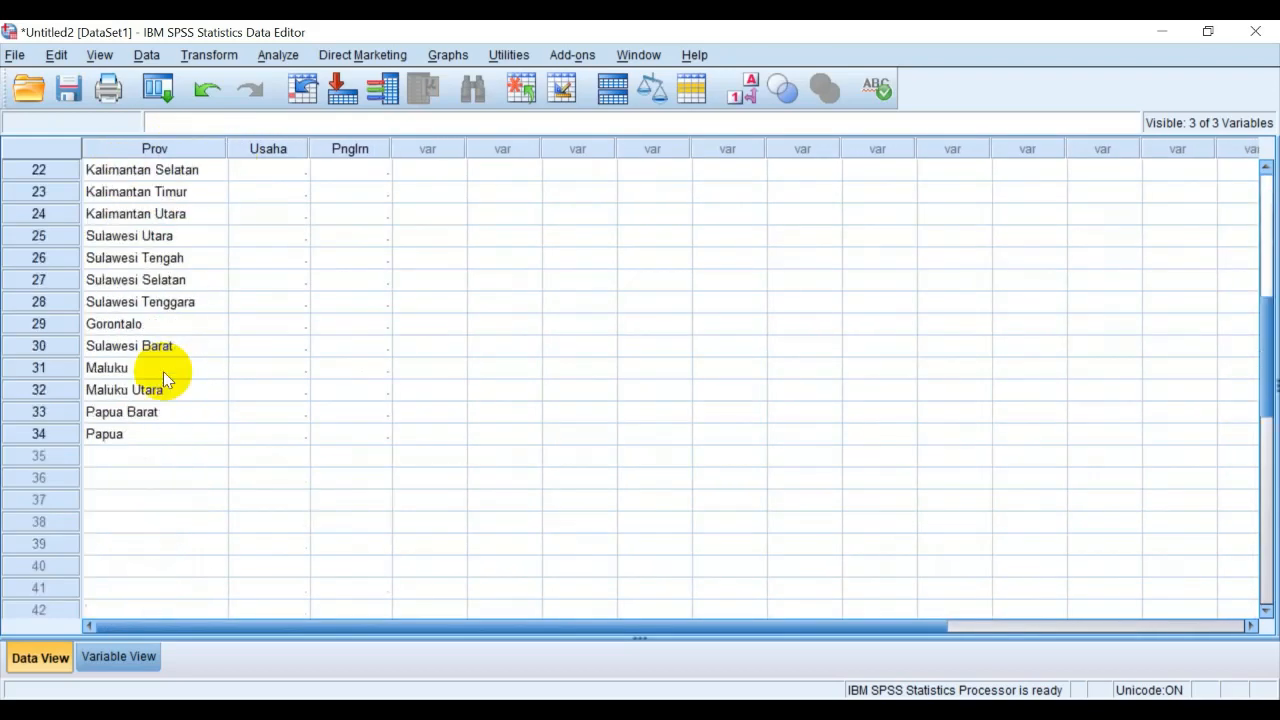
scroll(164, 371, "up", 7)
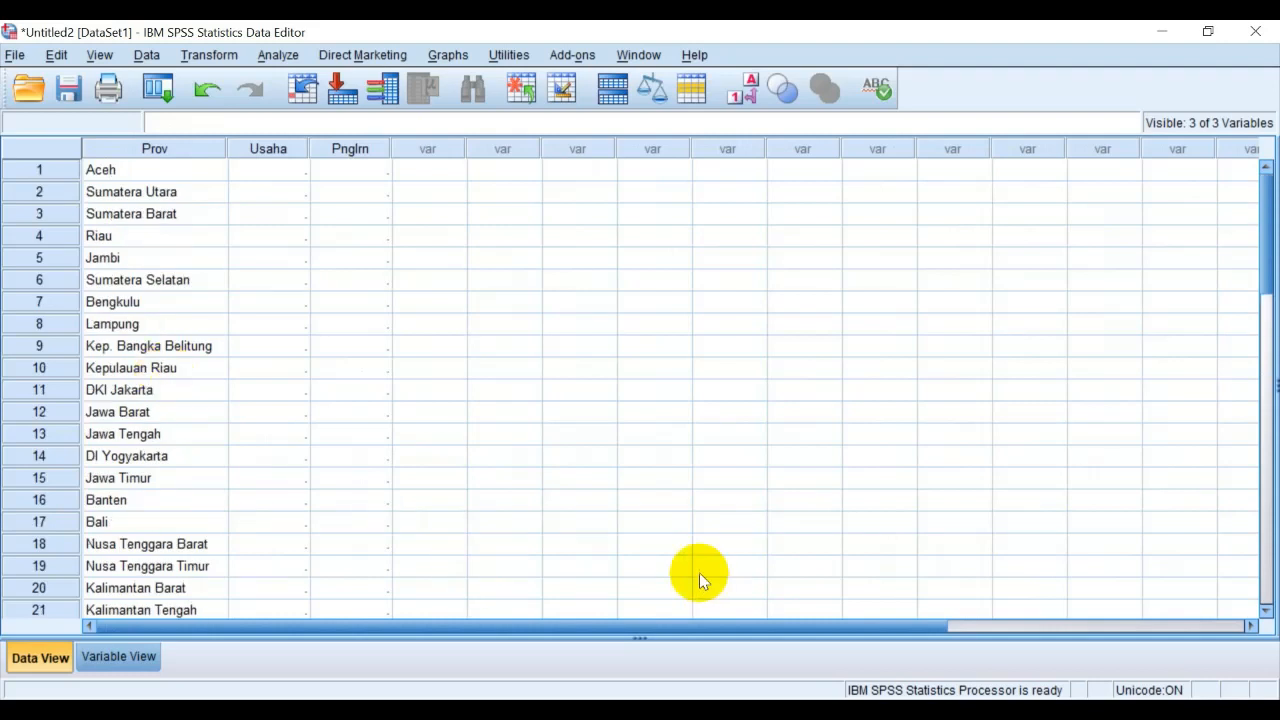
Switch to the Excel workbook and copy the Banyaknya Usaha values in column C from Aceh to Papua, without the Indonesia total
left_click(624, 709)
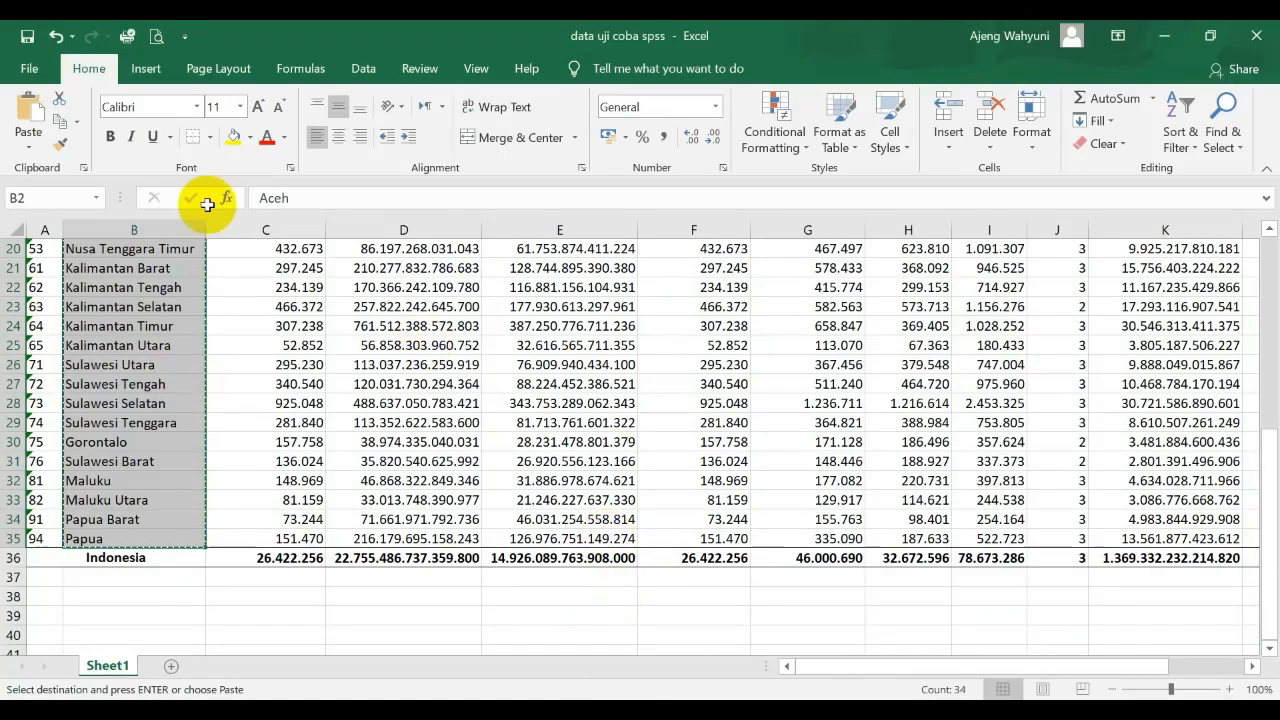
scroll(404, 390, "up", 7)
left_click(290, 340)
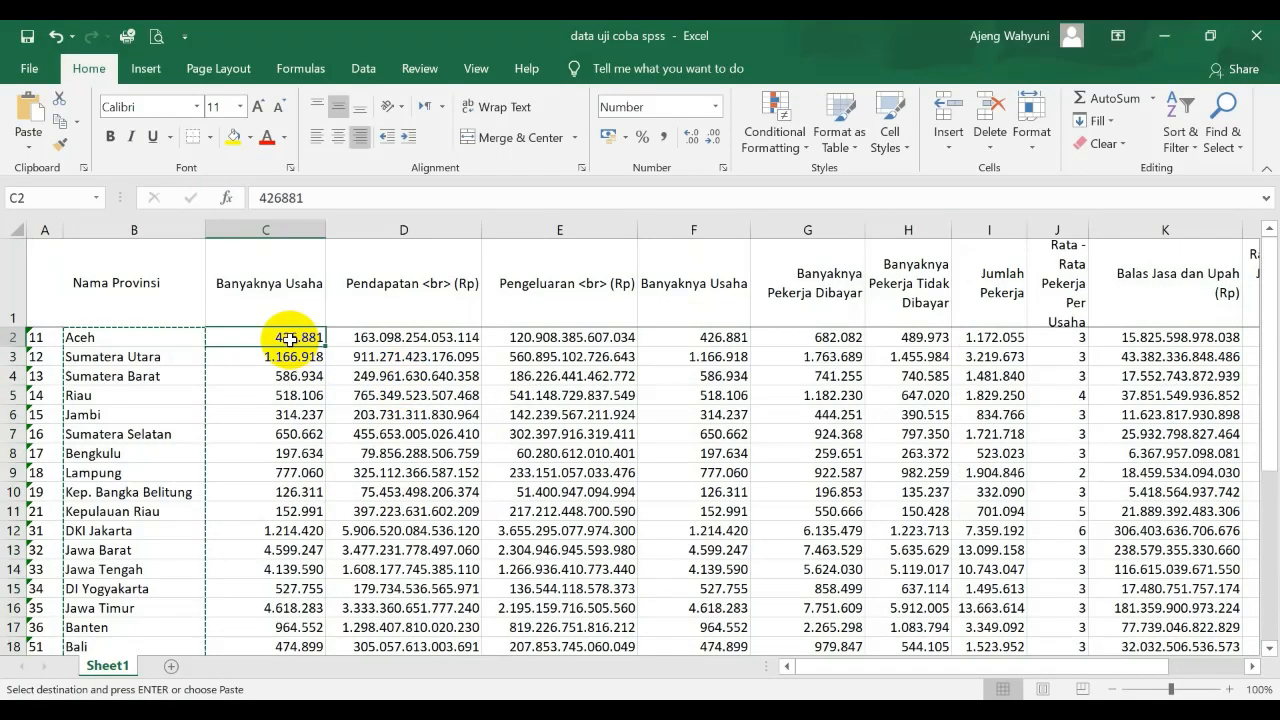
key("shift+Down")
key("shift+Down")
key("shift+Down")
key("shift+Down")
key("shift+Down")
key("shift+Down")
key("shift+Down")
key("shift+Down")
key("shift+Down")
key("shift+Down")
key("shift+Down")
key("shift+Down")
key("shift+Down")
key("shift+Down")
key("shift+Down")
key("shift+Down")
key("shift+Down")
key("shift+Down")
key("shift+Down")
key("shift+Down")
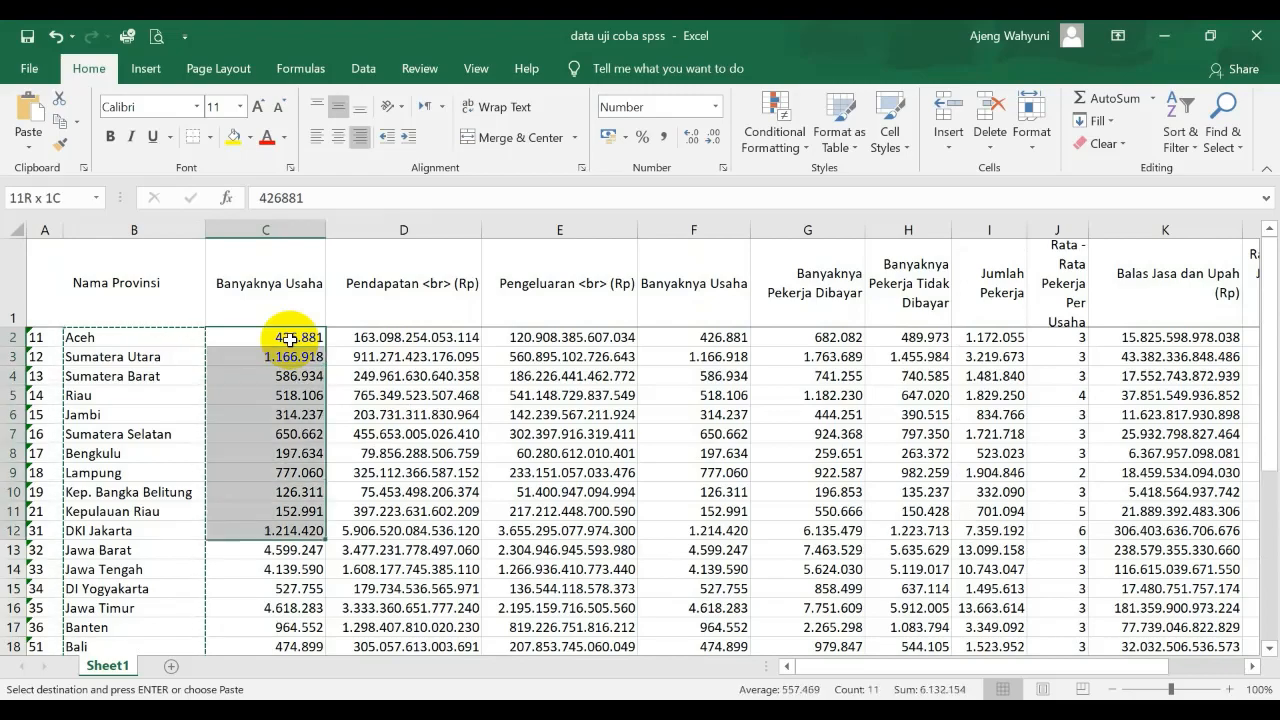
key("shift+Down")
key("shift+Down")
key("shift+Down")
key("shift+Down")
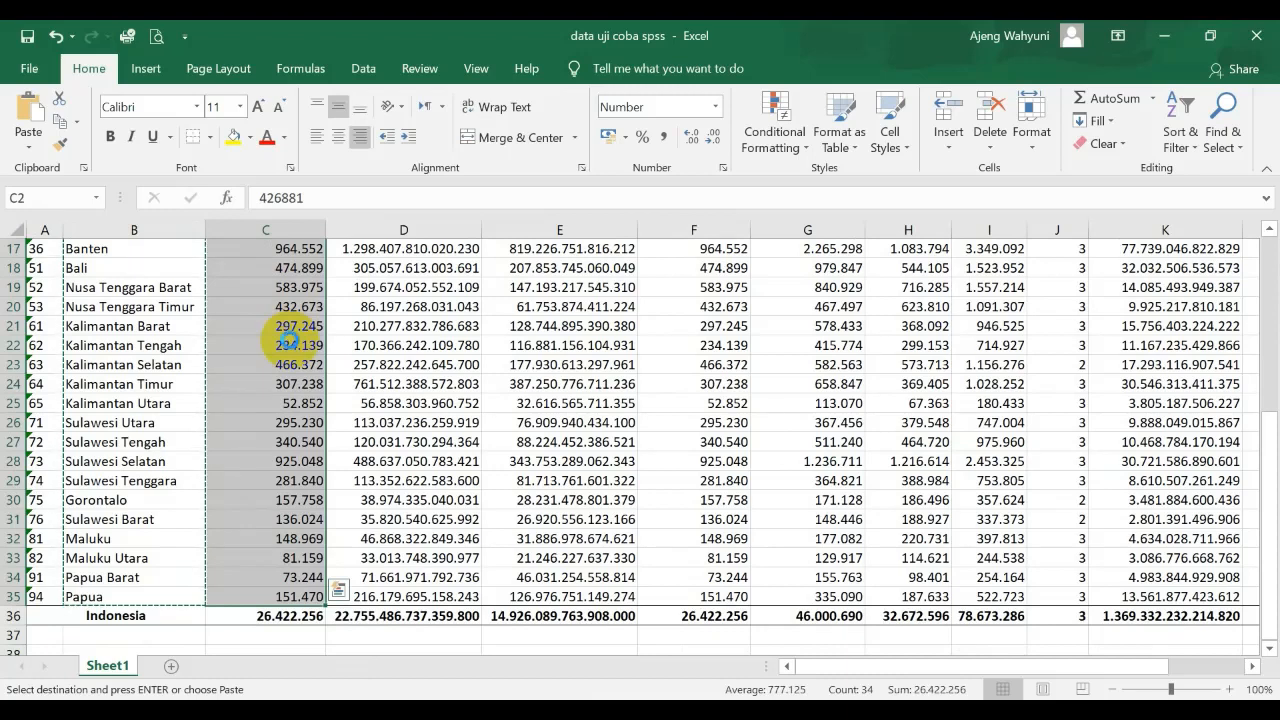
key("ctrl+c")
Return to the SPSS Data Editor, paste the business counts into the Usaha column from row 1 and check them
left_click(567, 711)
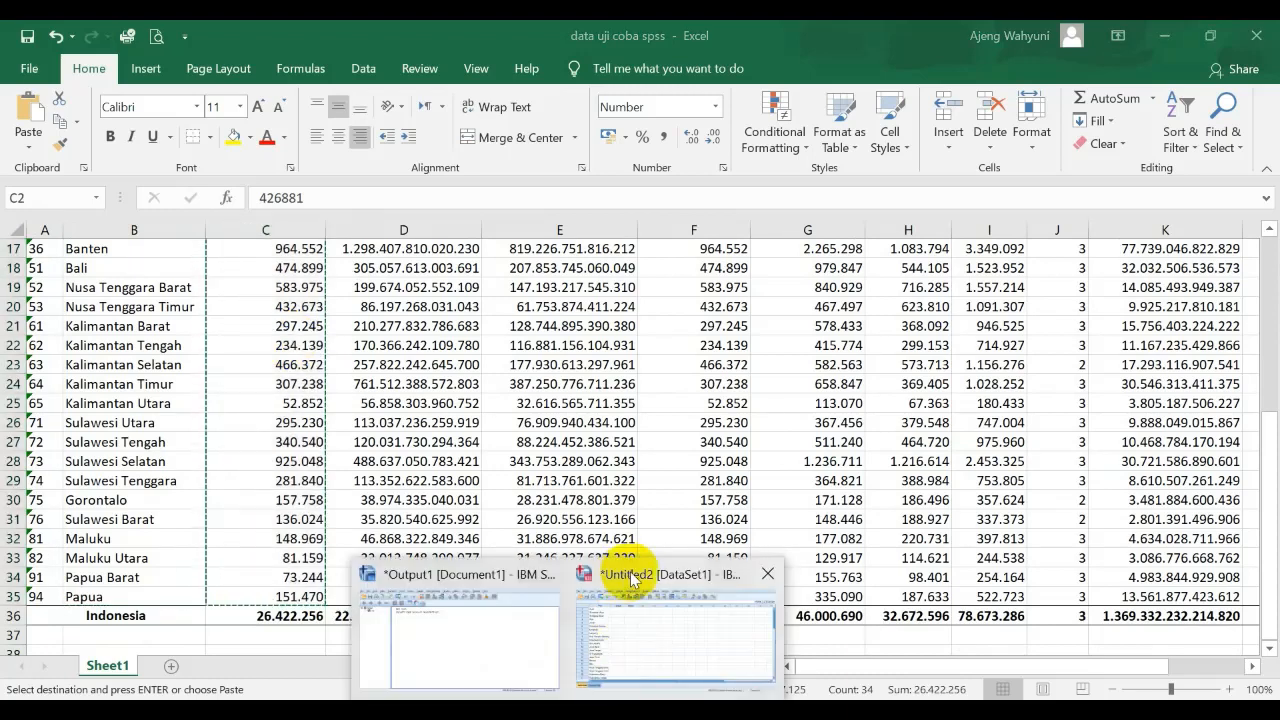
left_click(692, 622)
left_click(283, 172)
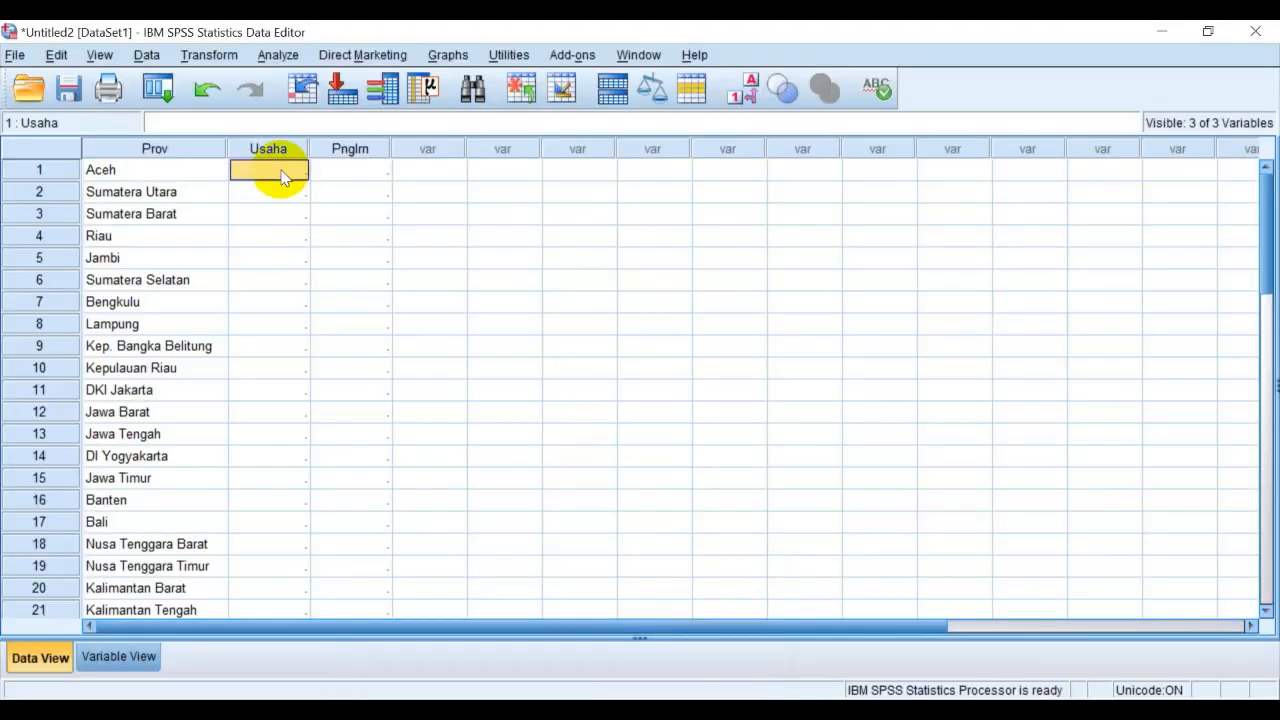
key("ctrl+v")
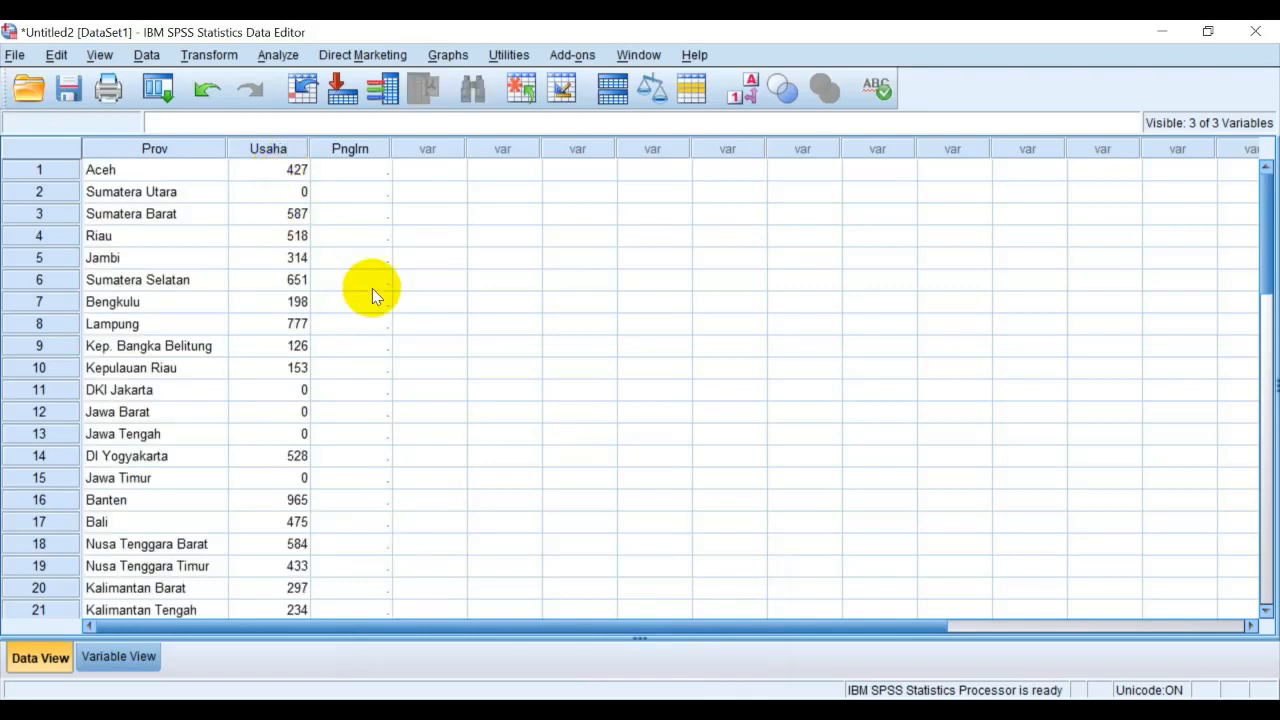
scroll(353, 332, "down", 7)
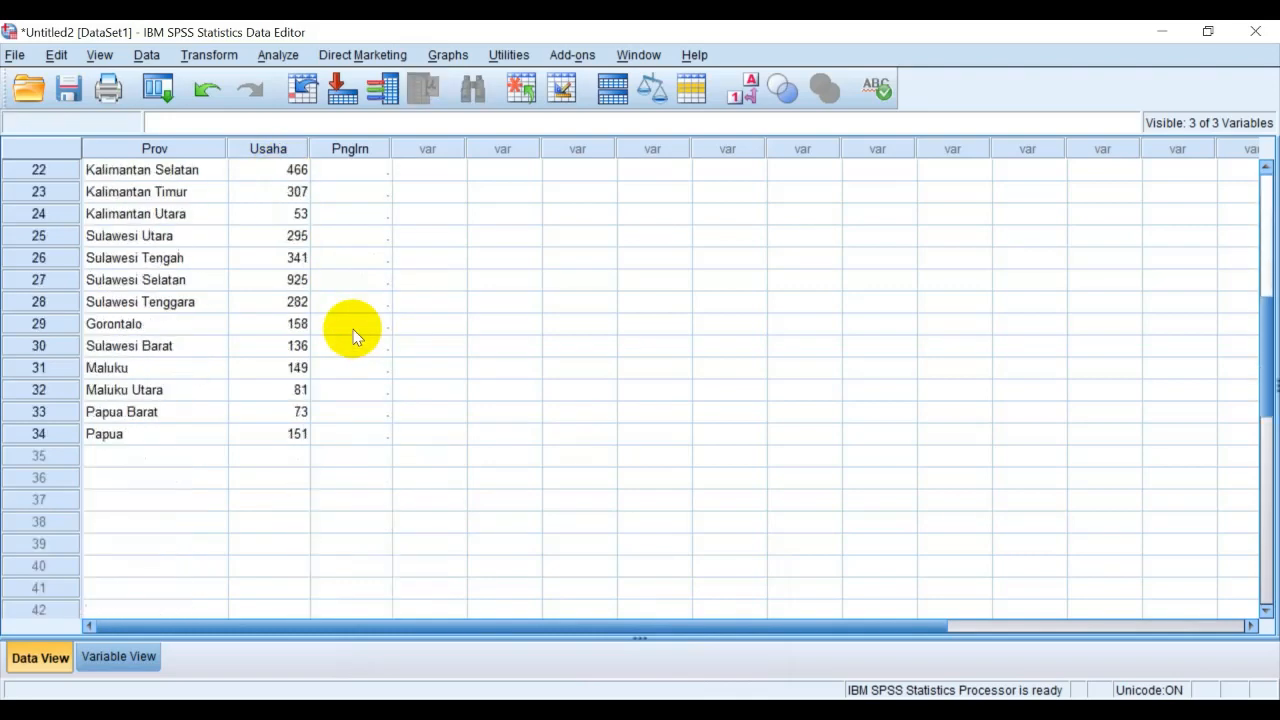
scroll(354, 335, "up", 5)
scroll(353, 330, "up", 2)
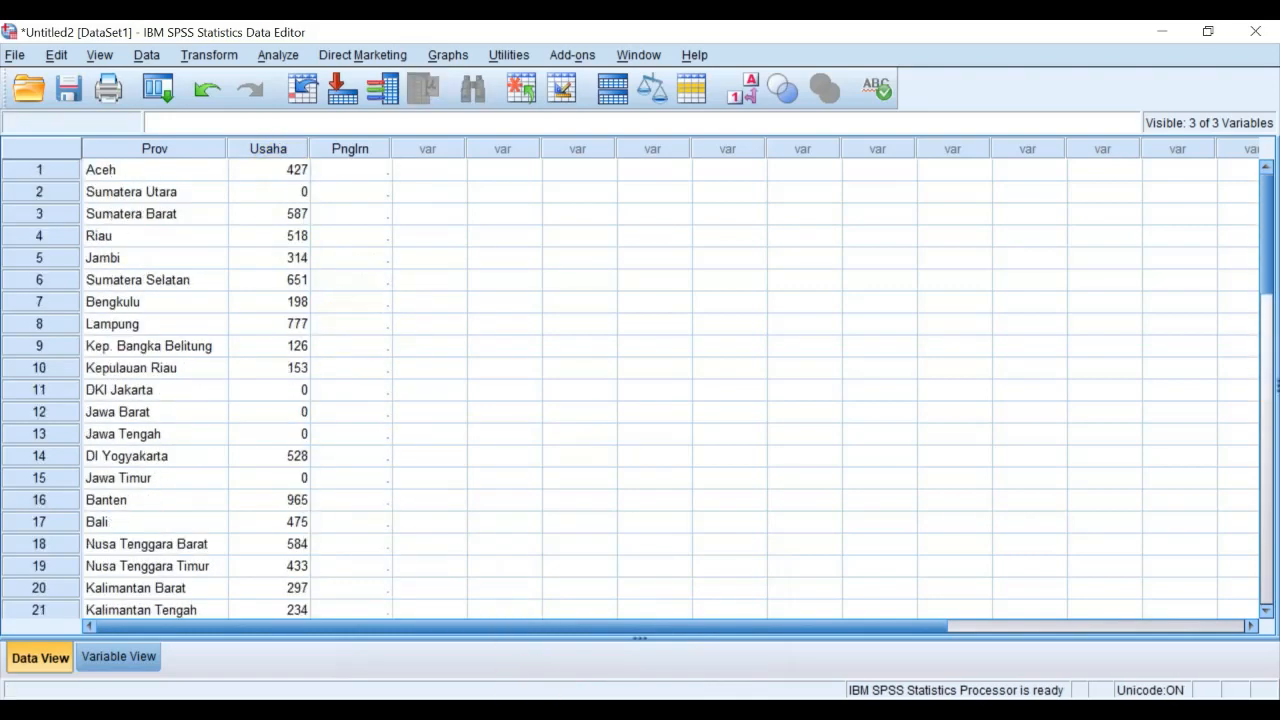
Switch to the Excel workbook and copy the Pengeluaran values in column E from Aceh to Papua, without the Indonesia total
left_click(568, 712)
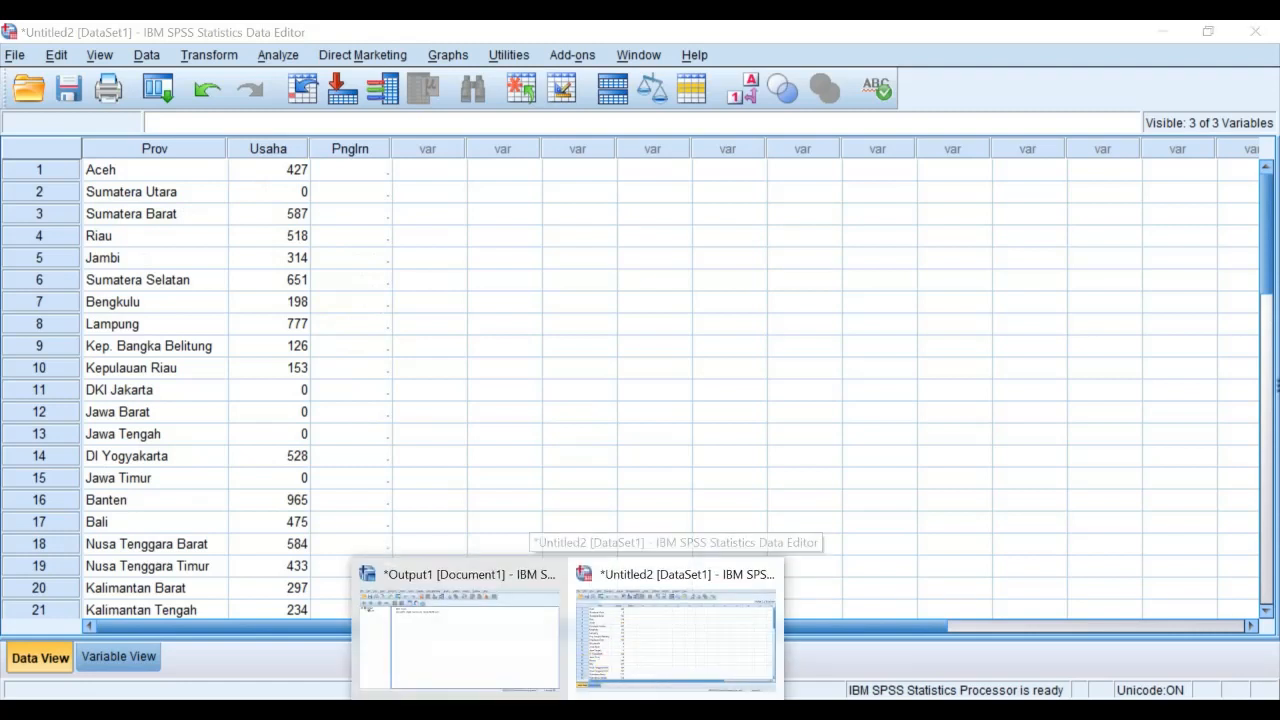
left_click(617, 712)
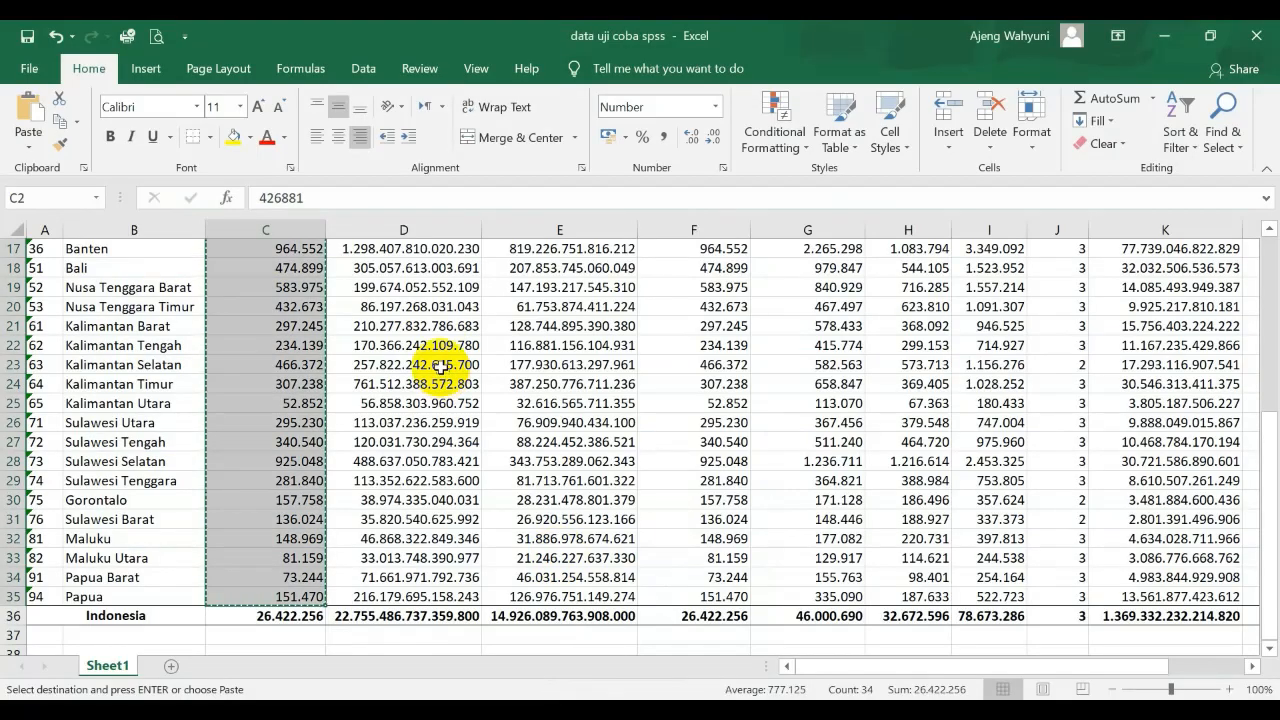
scroll(440, 362, "up", 5)
scroll(431, 357, "down", 1)
scroll(431, 357, "up", 1)
left_click(604, 336)
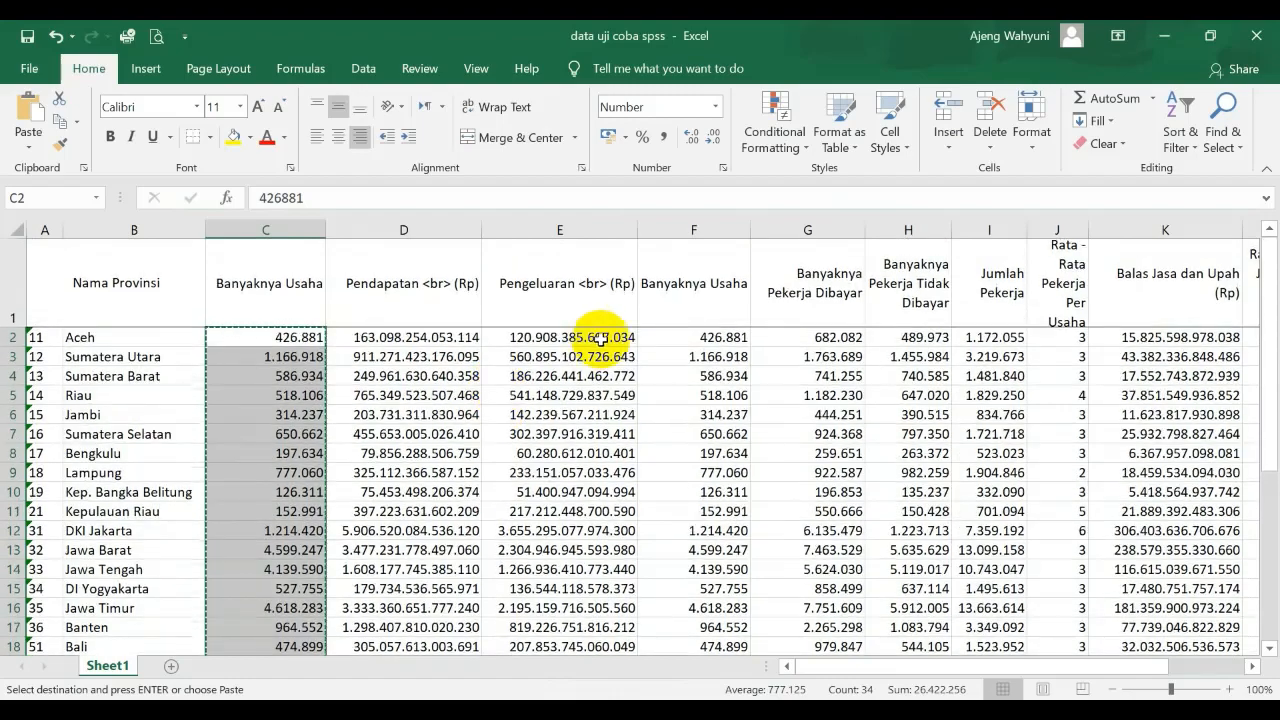
key("shift+Down")
key("shift+Down")
key("shift+Down")
key("shift+Down")
key("shift+Down")
key("shift+Down")
key("shift+Down")
key("shift+Down")
key("shift+Down")
key("shift+Down")
key("shift+Down")
key("shift+Down")
key("shift+Down")
key("shift+Down")
key("shift+Down")
key("shift+Down")
key("shift+Down")
key("shift+Down")
key("shift+Down")
key("shift+Down")
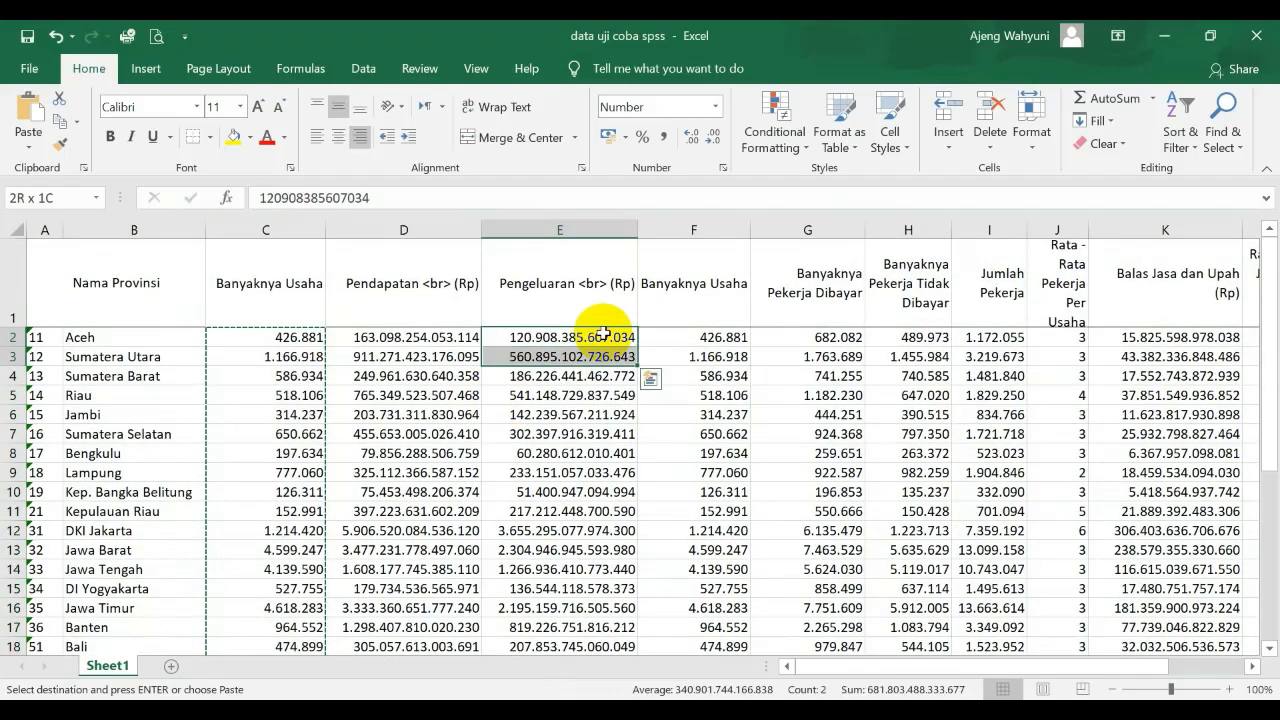
key("shift+Up")
key("shift+Up")
key("shift+Up")
key("shift+Up")
key("shift+Up")
key("shift+Up")
key("shift+Up")
key("shift+Up")
key("shift+Up")
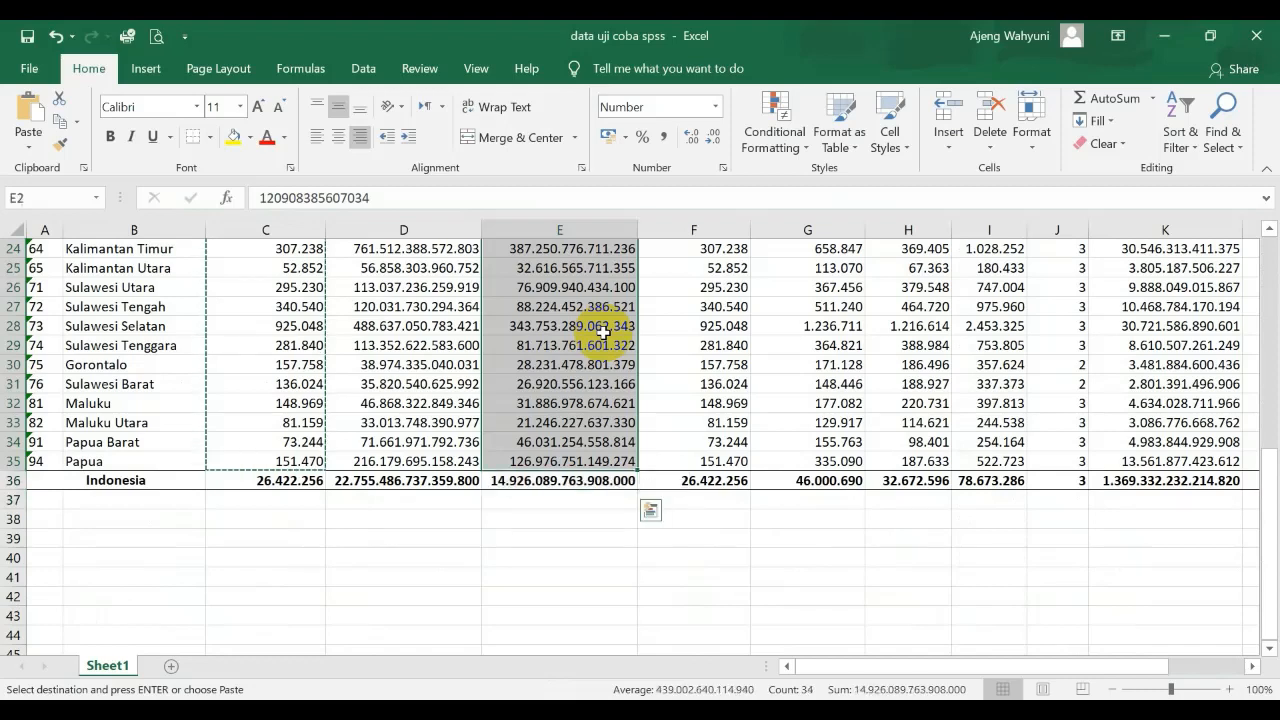
key("ctrl+c")
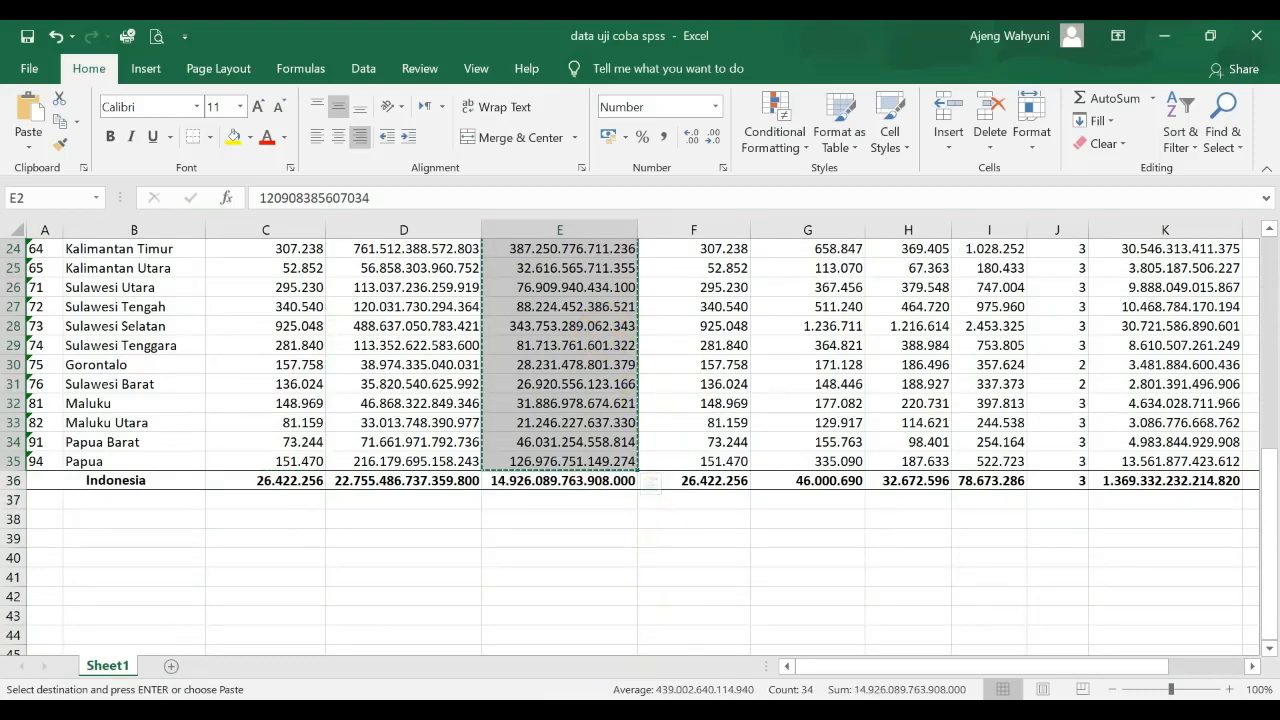
Return to the SPSS Data Editor, paste the expenditure values into the Pnglrn column from row 1 and inspect Aceh's Usaha value
mouse_move(543, 675)
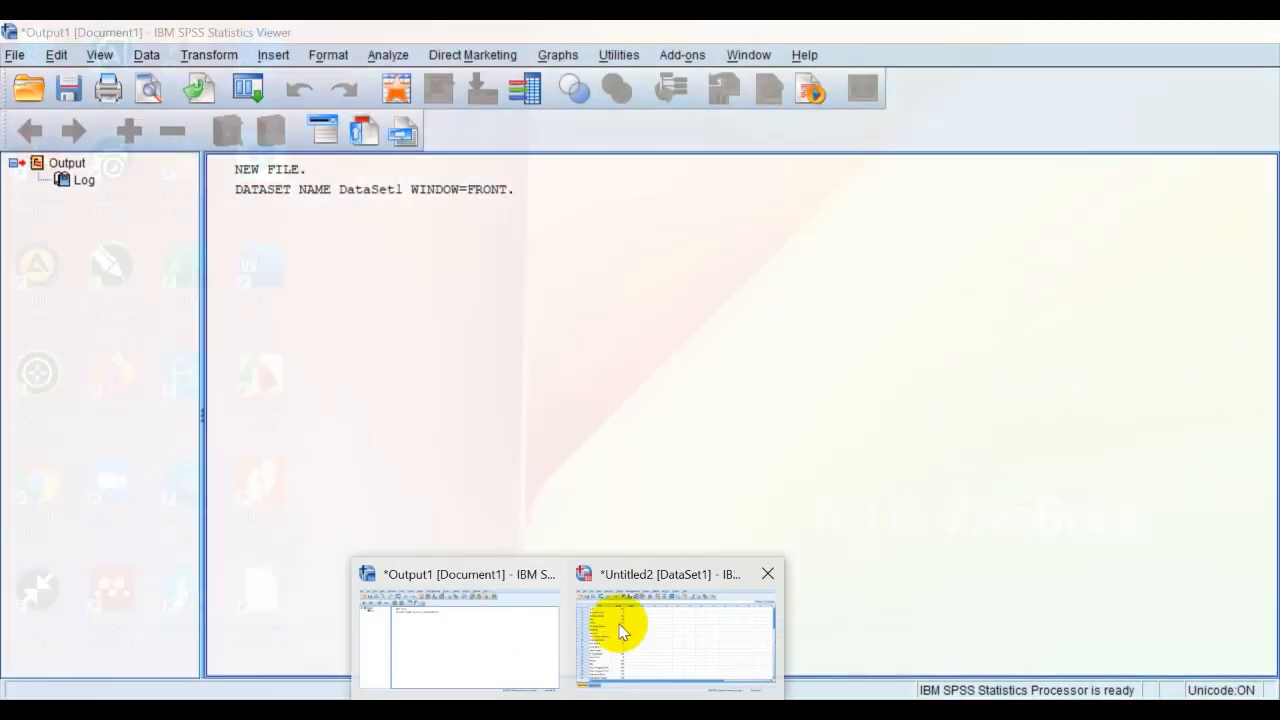
left_click(620, 630)
left_click(351, 172)
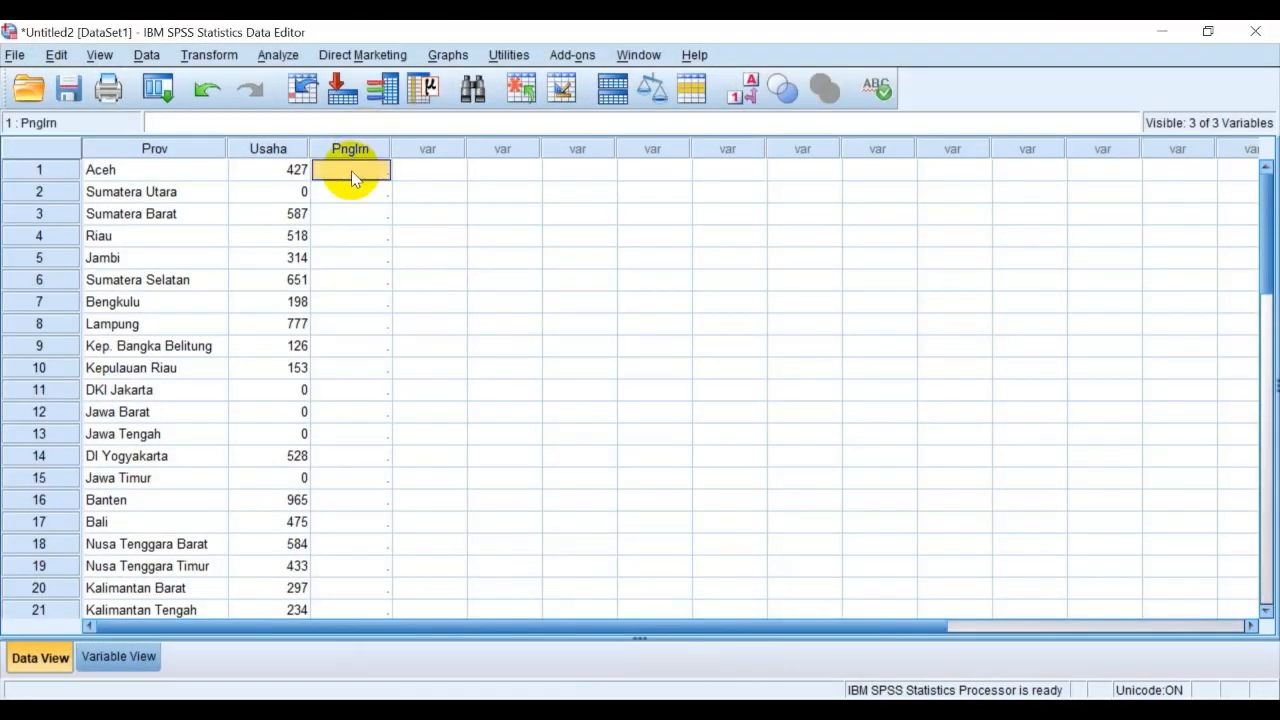
key("ctrl+v")
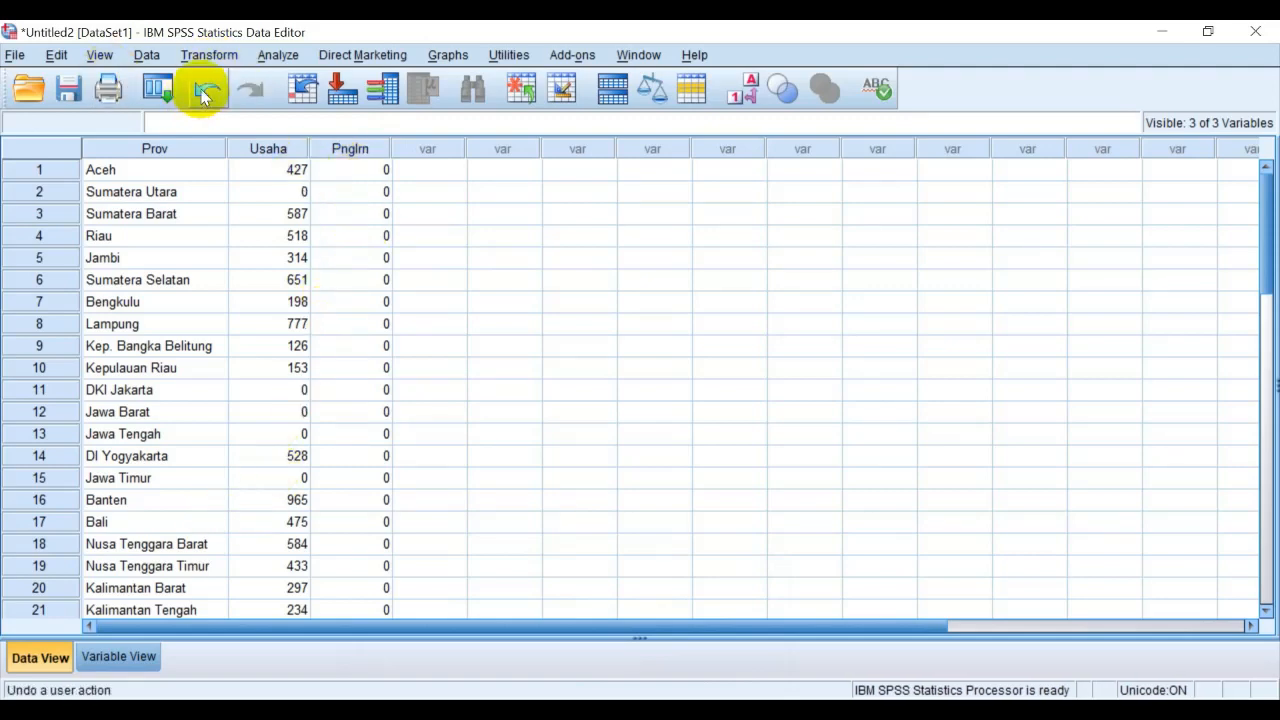
left_click(262, 172)
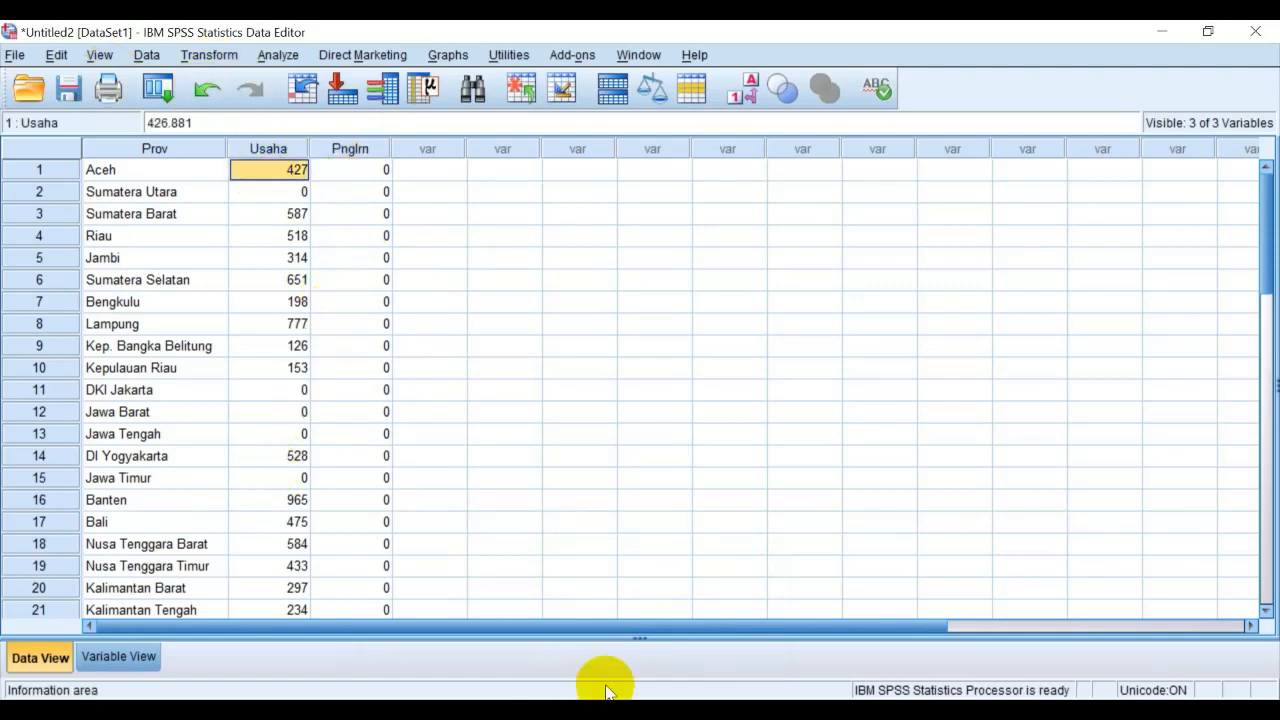
Switch to the Excel workbook and apply the Number format to Aceh's Banyaknya Usaha value in cell C2
left_click(568, 712)
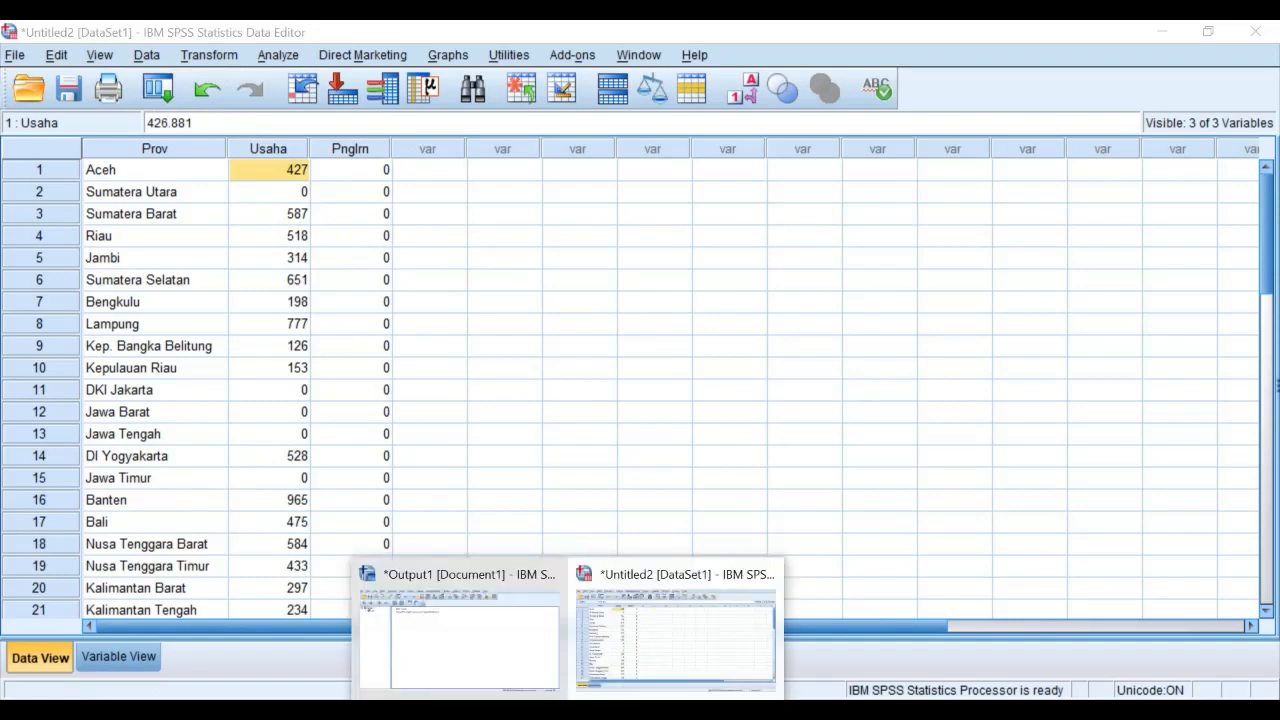
left_click(615, 712)
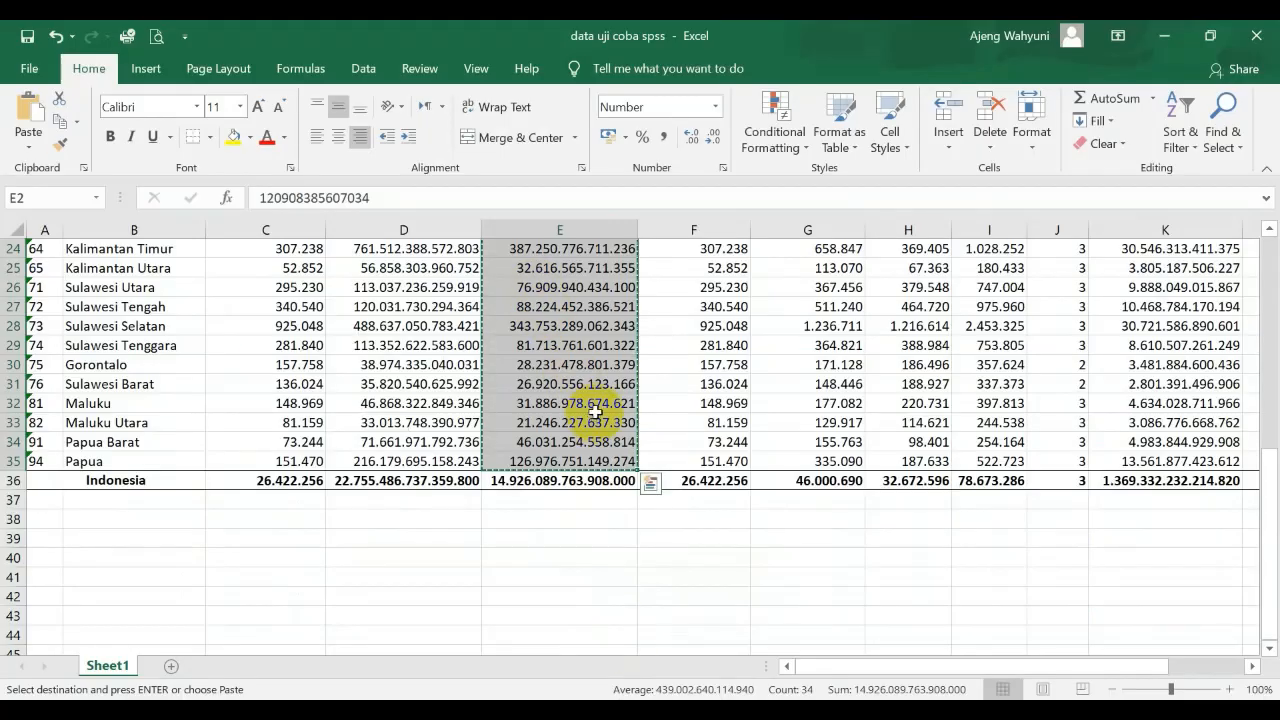
scroll(594, 409, "up", 8)
left_click(366, 338)
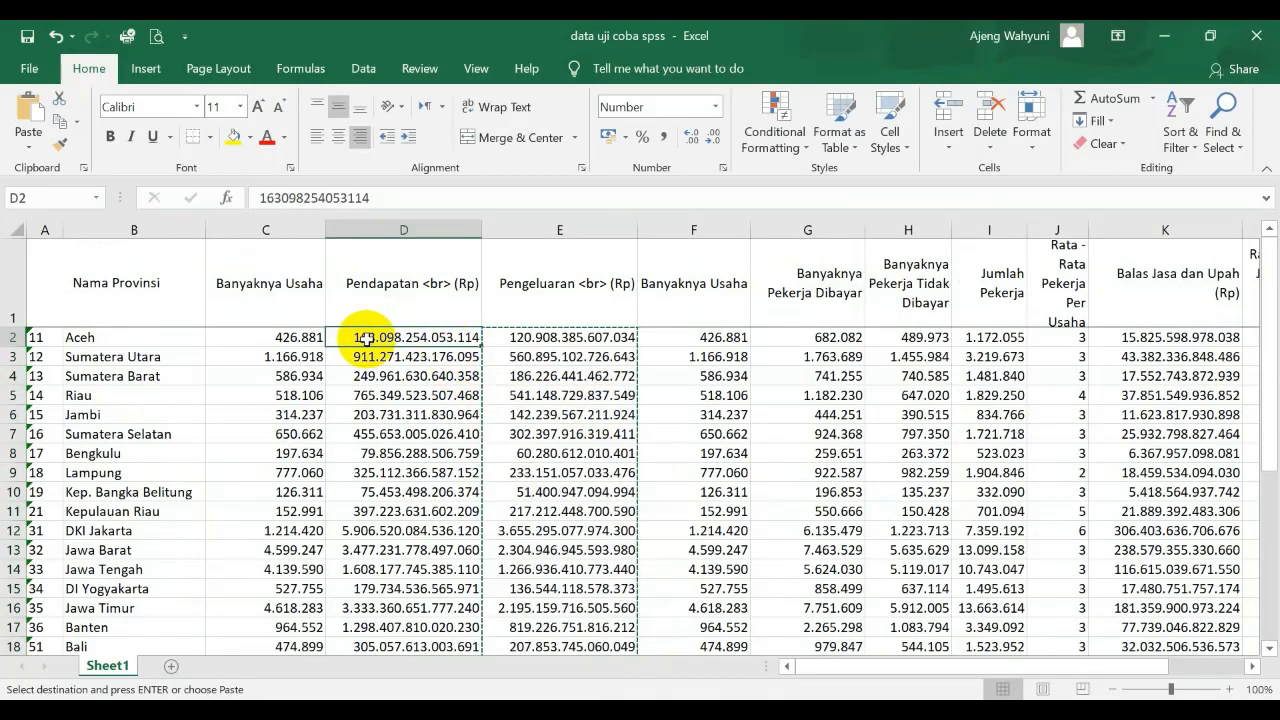
left_click(289, 340)
left_click(388, 338)
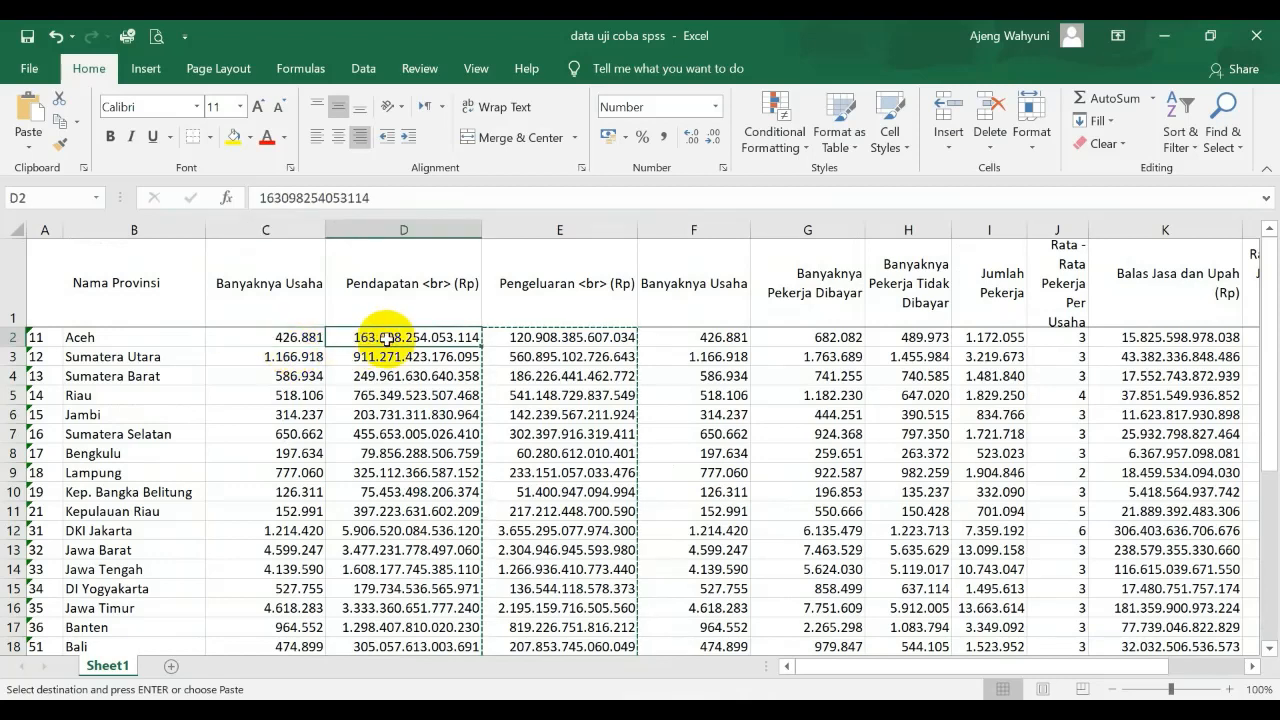
left_click(291, 338)
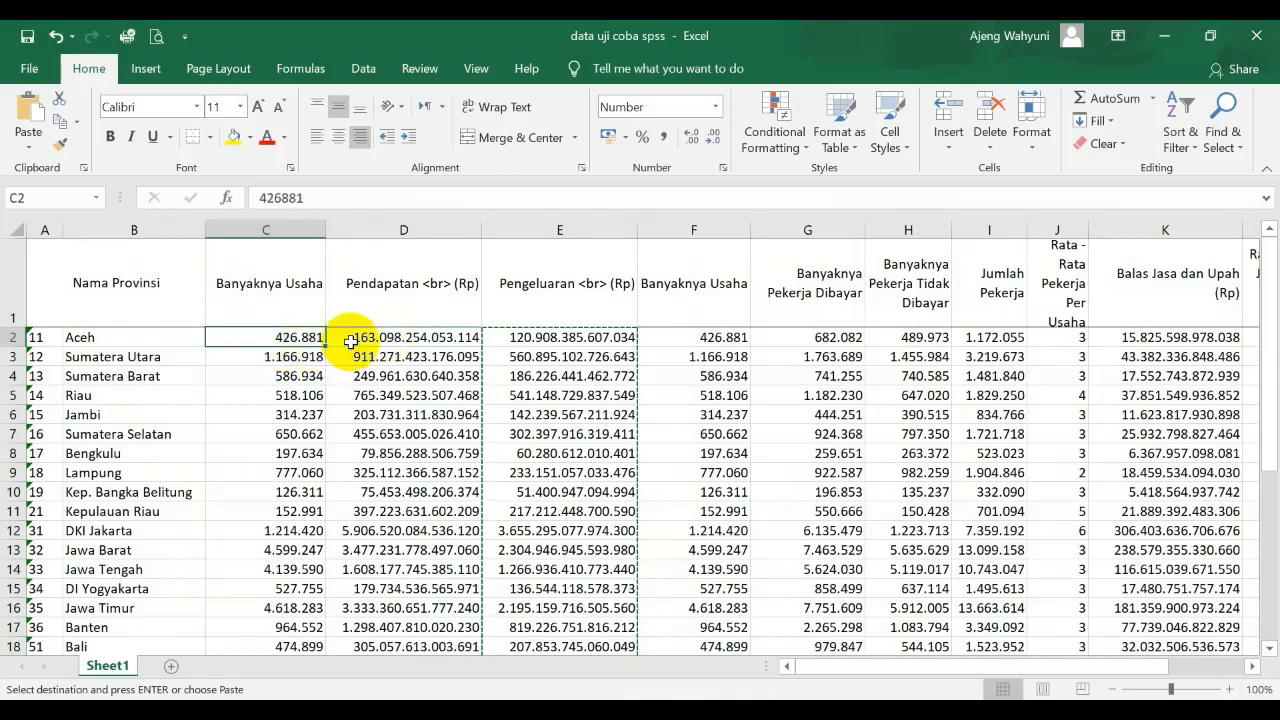
left_click(717, 111)
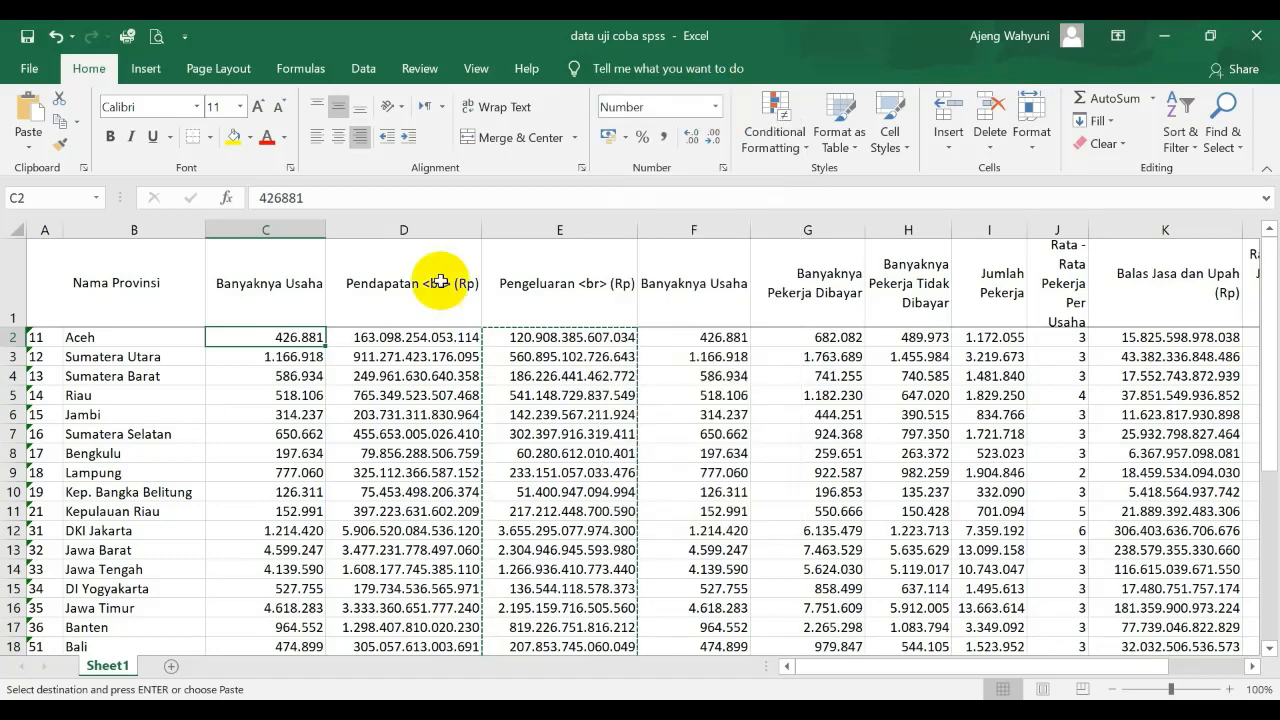
left_click(717, 111)
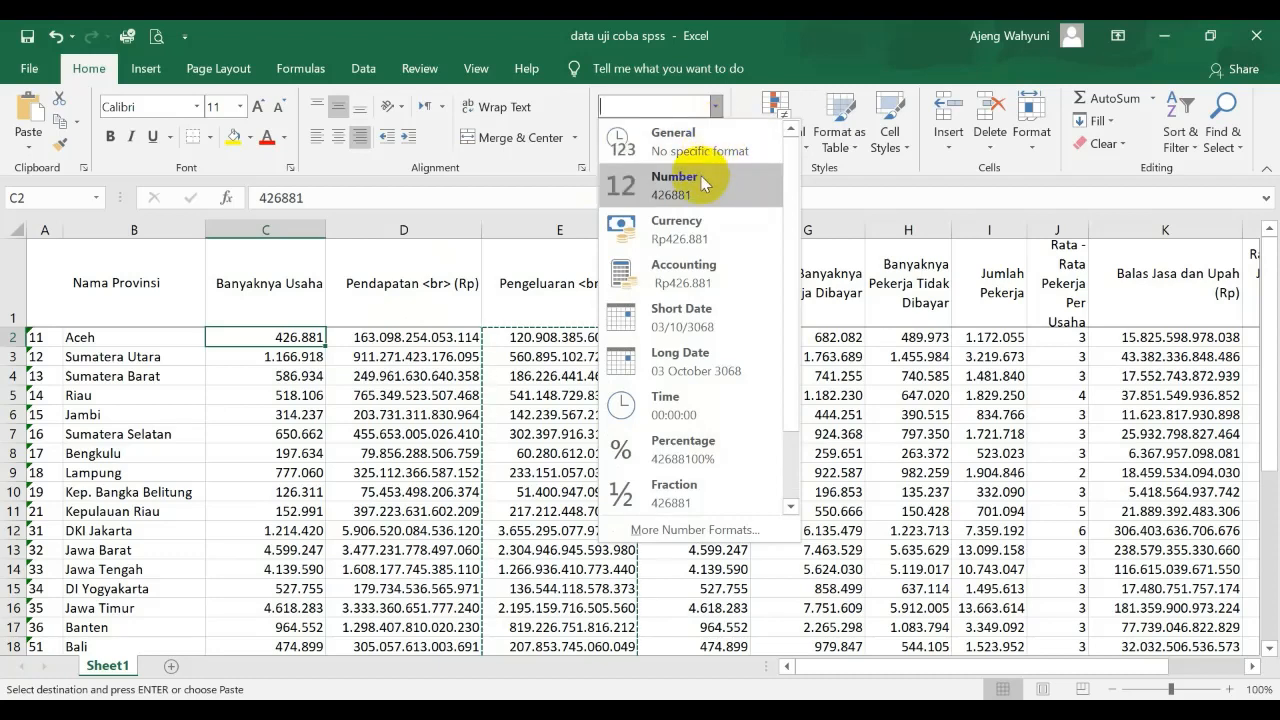
left_click(703, 180)
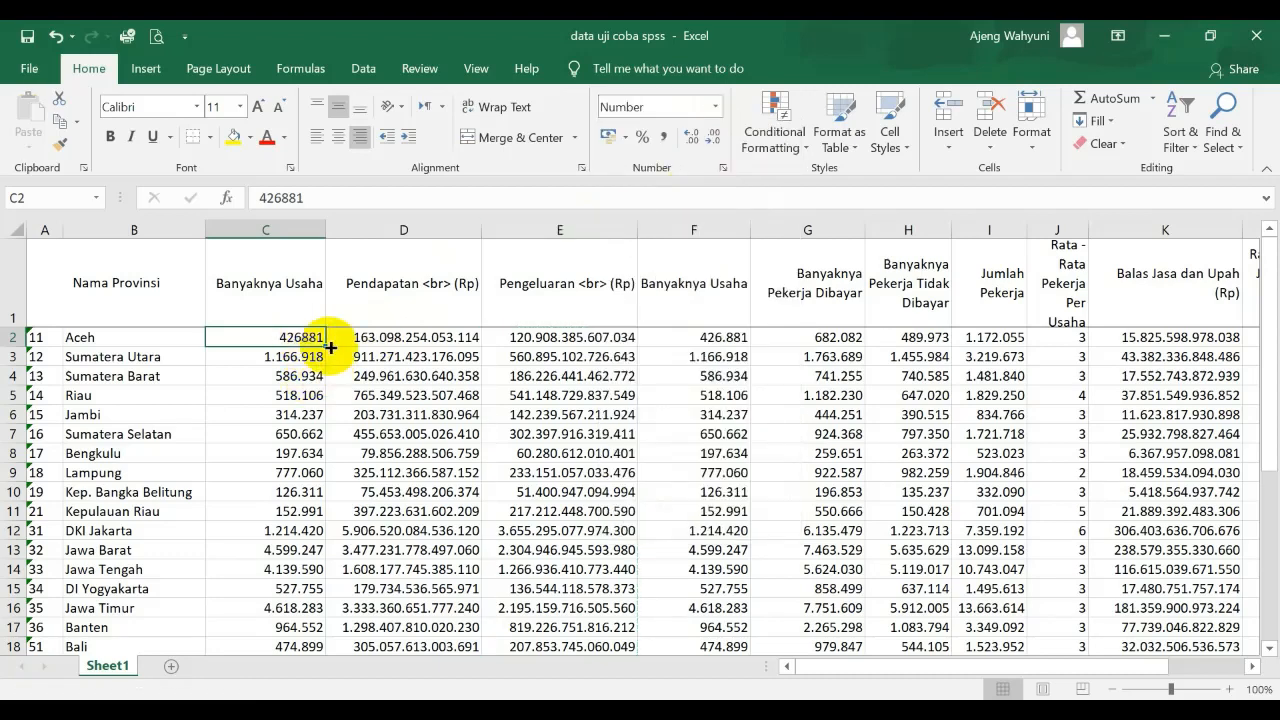
Copy the number format of cell C2 to the remaining Banyaknya Usaha values from Sumatera Utara to Papua
left_click(58, 145)
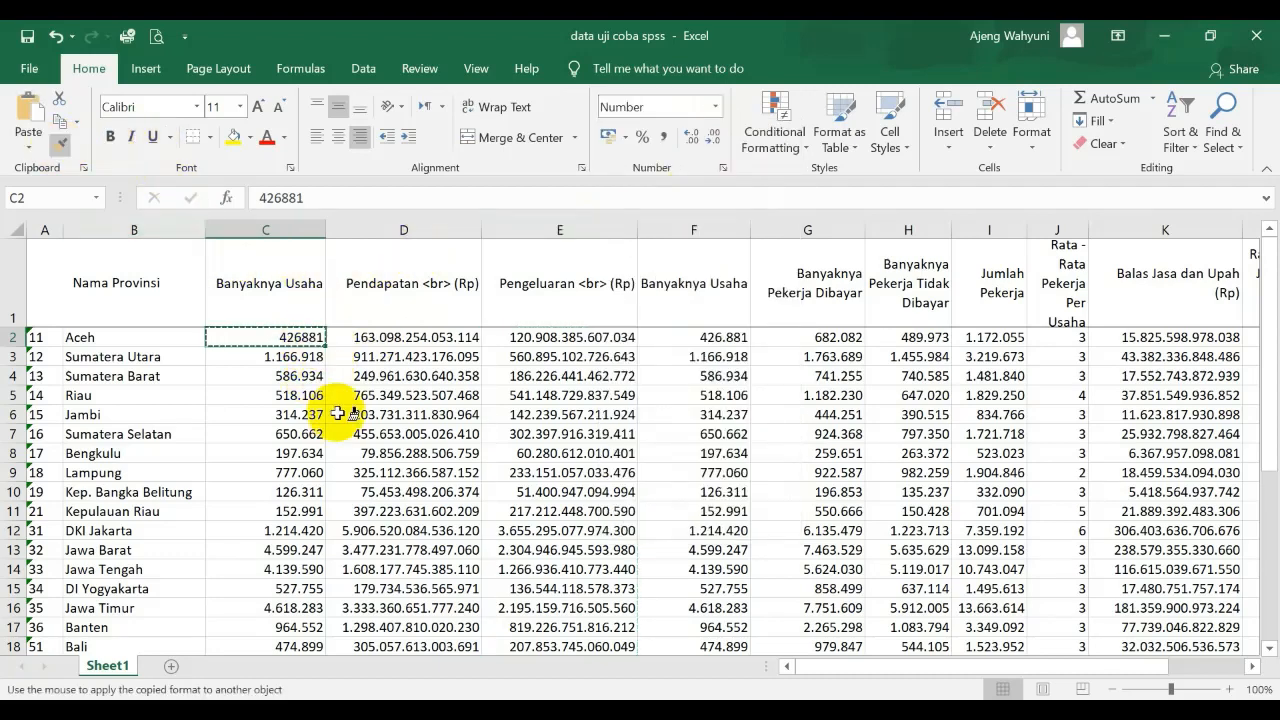
mouse_move(265, 356)
left_mouse_down()
mouse_move(295, 395)
mouse_move(271, 452)
mouse_move(270, 648)
mouse_move(266, 600)
mouse_move(257, 680)
mouse_move(271, 590)
left_mouse_up()
scroll(300, 560, "up", 6)
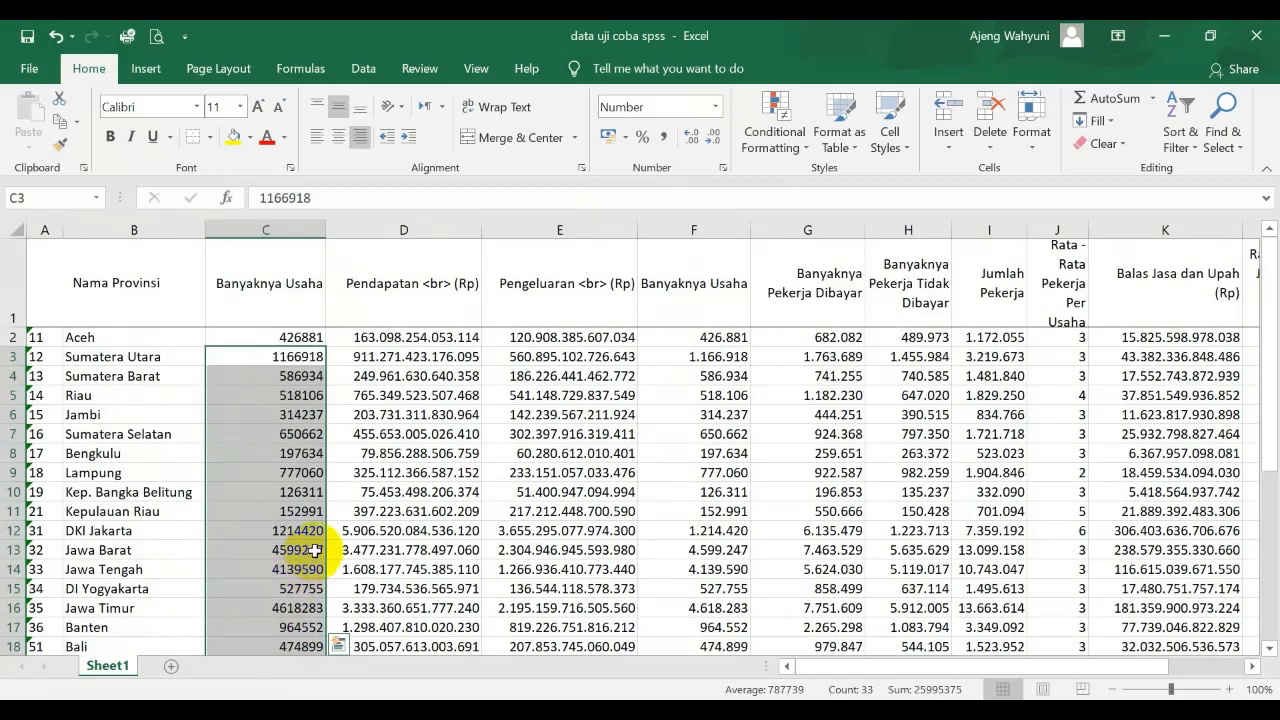
left_click(302, 337)
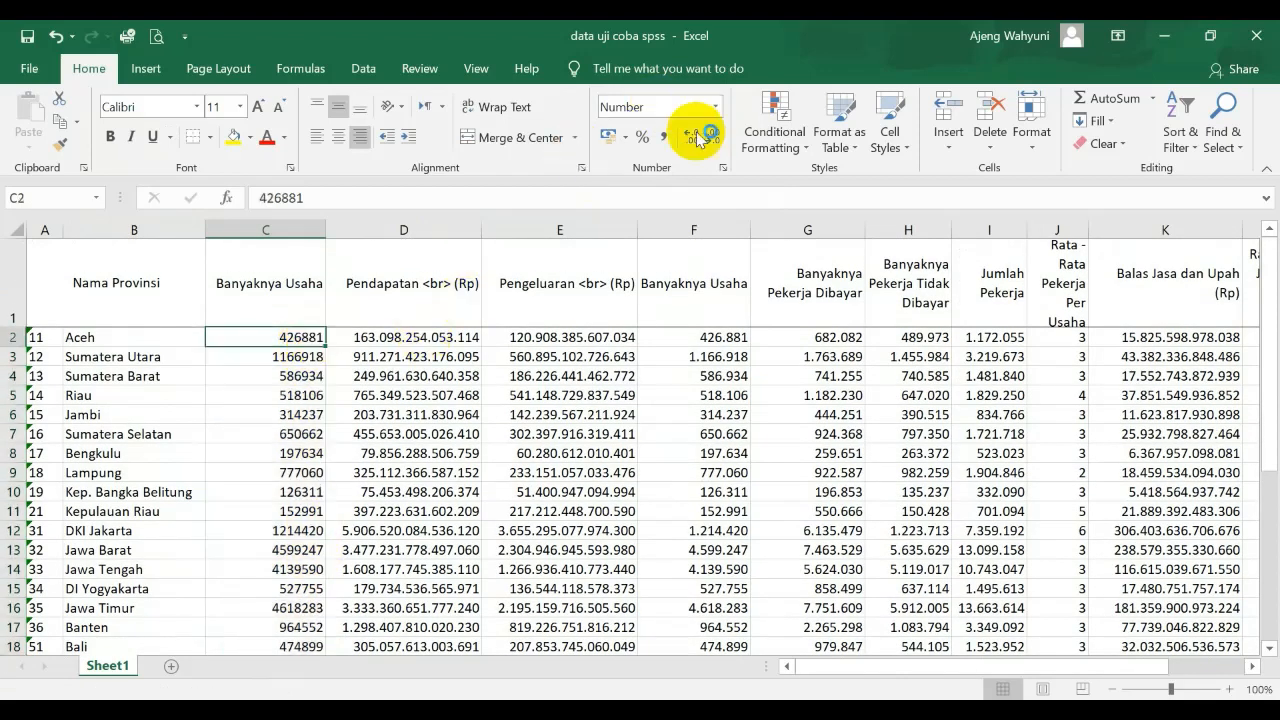
Apply the Number format to Aceh's Pengeluaran value in cell E2 and copy that format to the values from Sumatera Utara to Papua
left_click(527, 336)
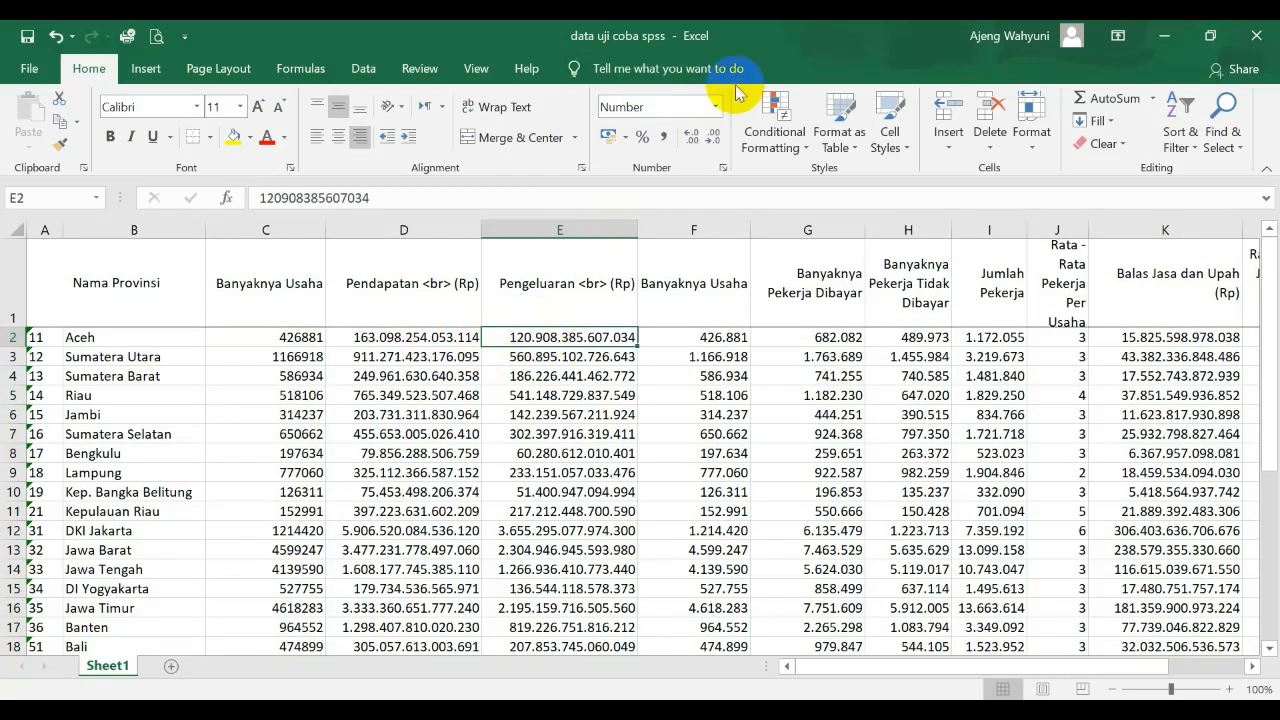
left_click(714, 106)
left_click(762, 185)
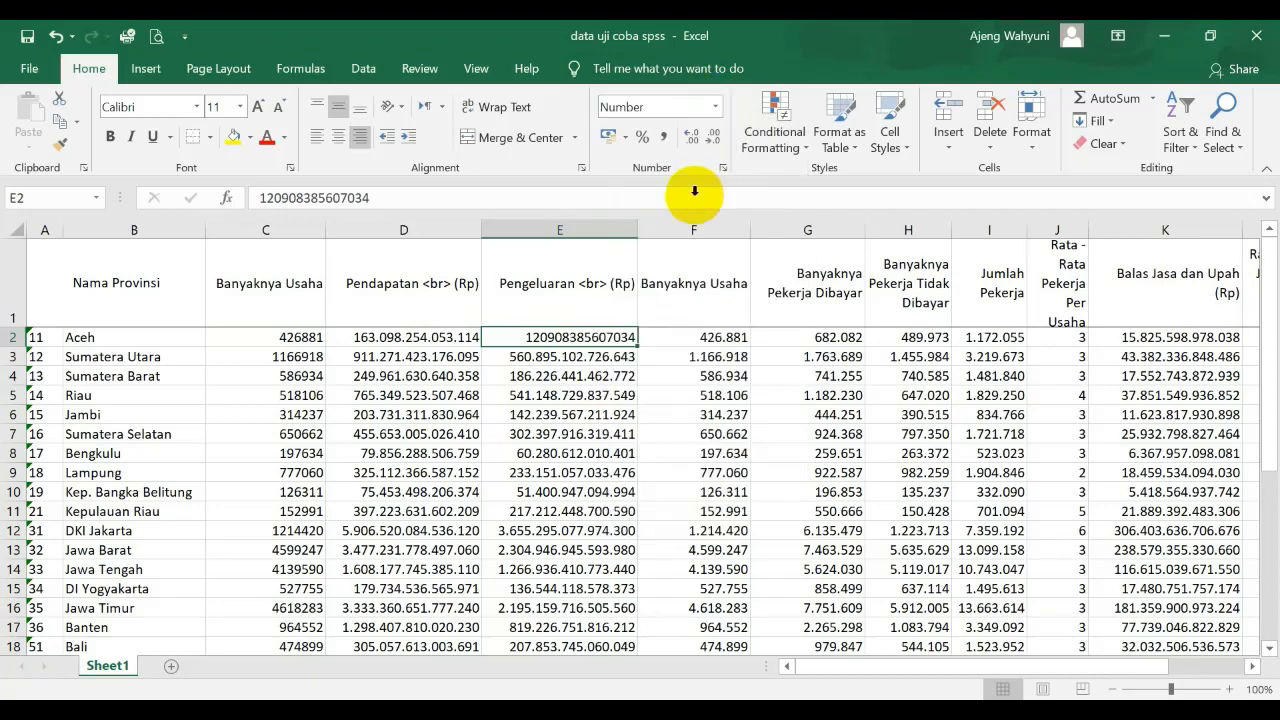
left_click(60, 143)
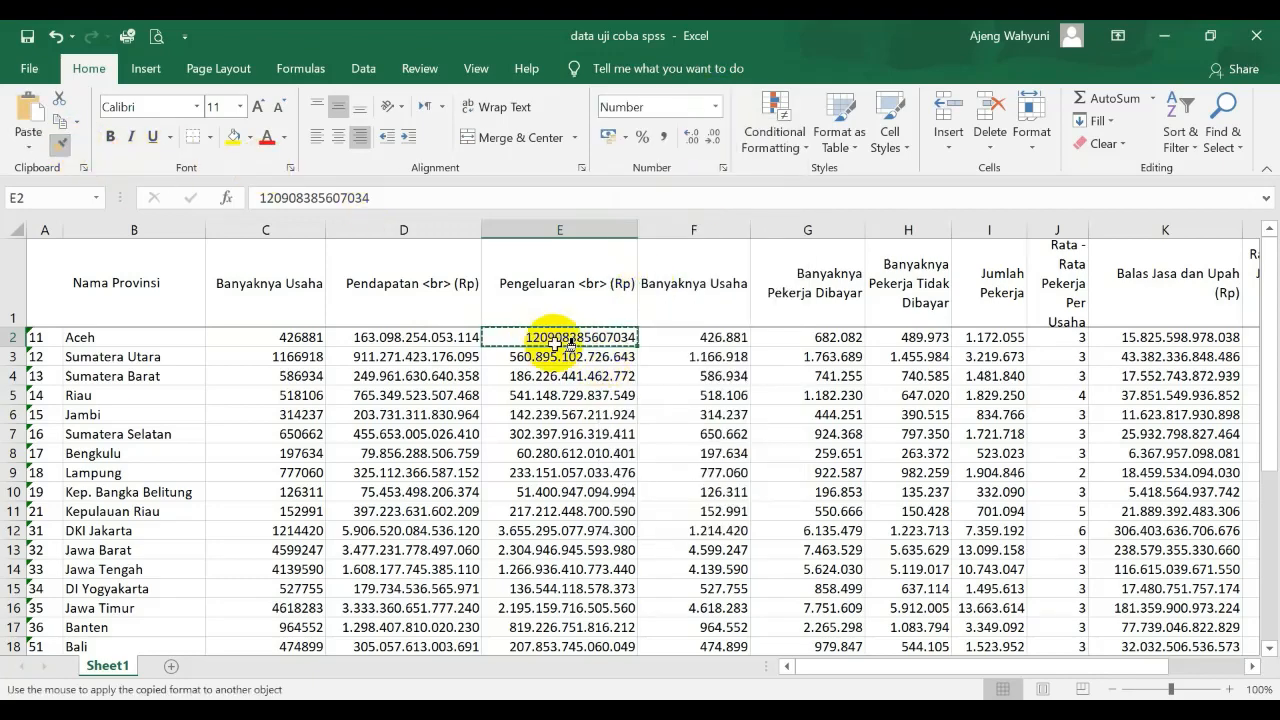
mouse_move(553, 354)
left_mouse_down()
mouse_move(546, 511)
mouse_move(588, 692)
mouse_move(580, 574)
mouse_move(577, 608)
left_mouse_up()
scroll(575, 607, "up", 5)
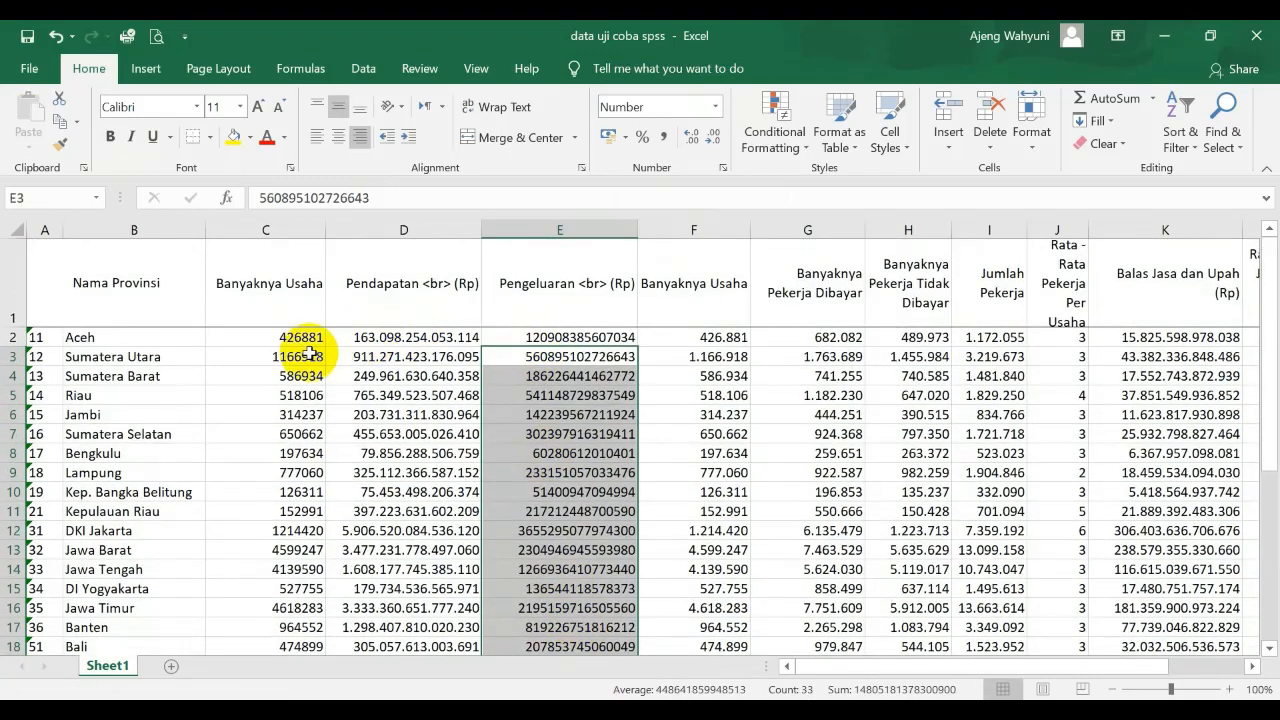
Copy the Banyaknya Usaha values in column C from Aceh to Papua, without the Indonesia total
left_click(306, 338)
key("shift+Down")
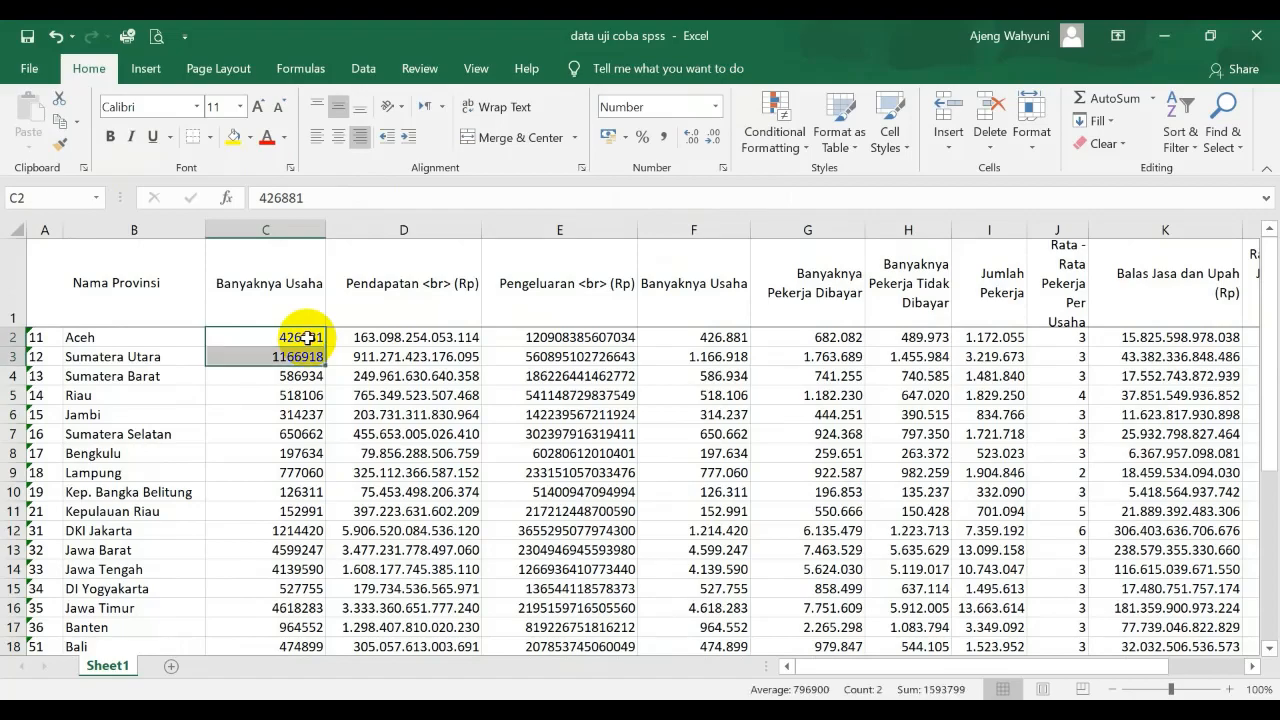
key("shift+Down")
key("shift+Down")
key("shift+Down")
key("shift+Down")
key("shift+Down")
key("shift+Down")
key("shift+Down")
key("shift+Down")
key("shift+Down")
key("shift+Down")
key("shift+Down")
key("shift+Down")
key("shift+Down")
key("shift+Down")
key("shift+Down")
key("shift+Down")
key("shift+Down")
key("shift+Down")
key("shift+Down")
key("shift+Down")
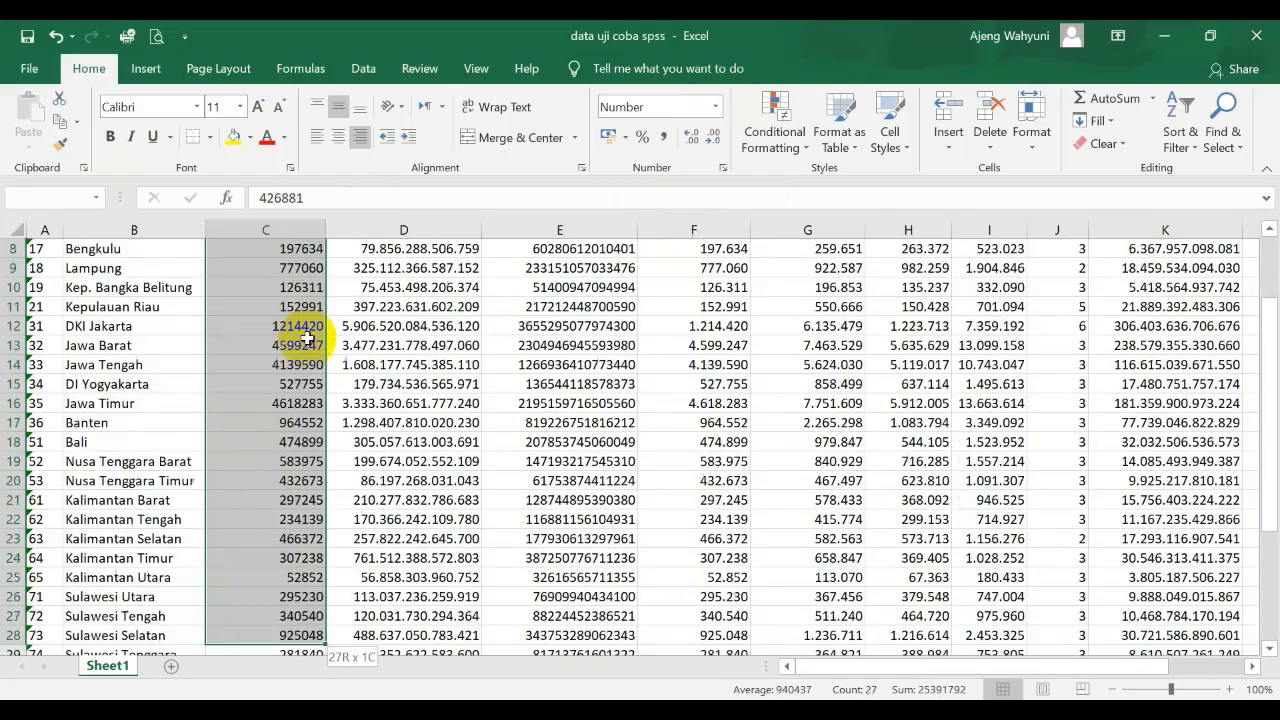
key("shift+Down")
key("shift+Down")
key("shift+Down")
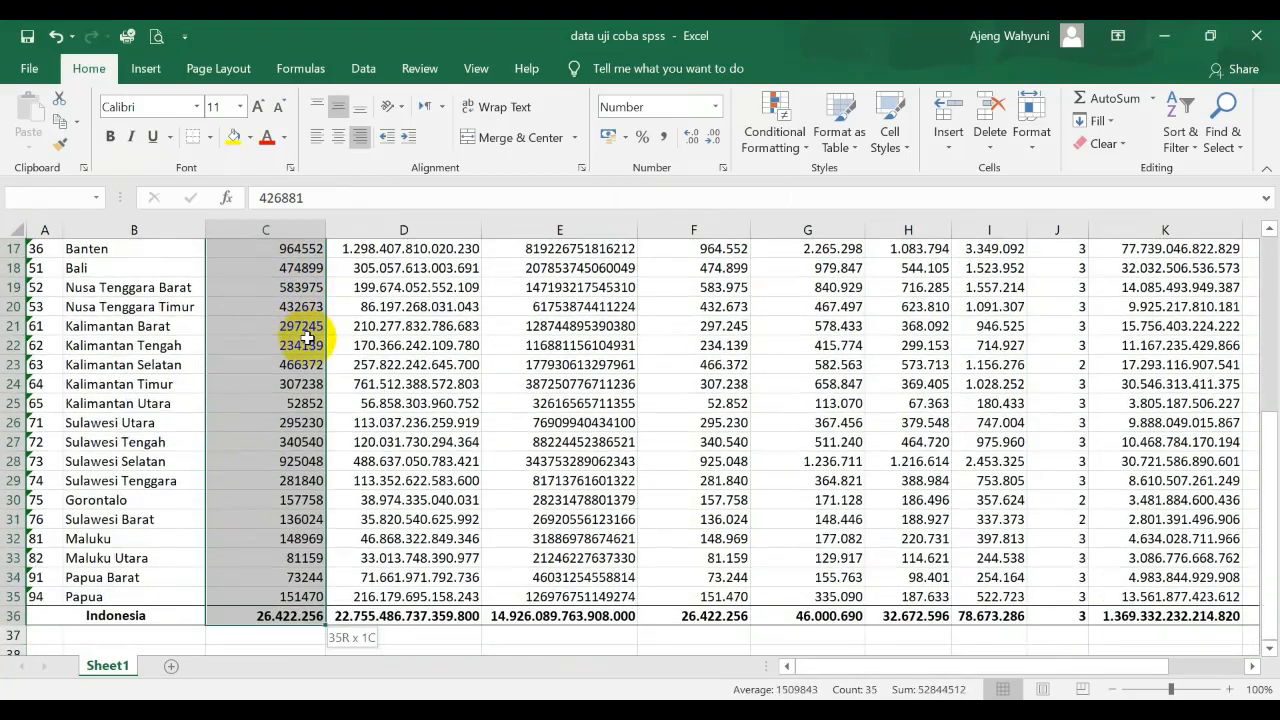
key("ctrl+c")
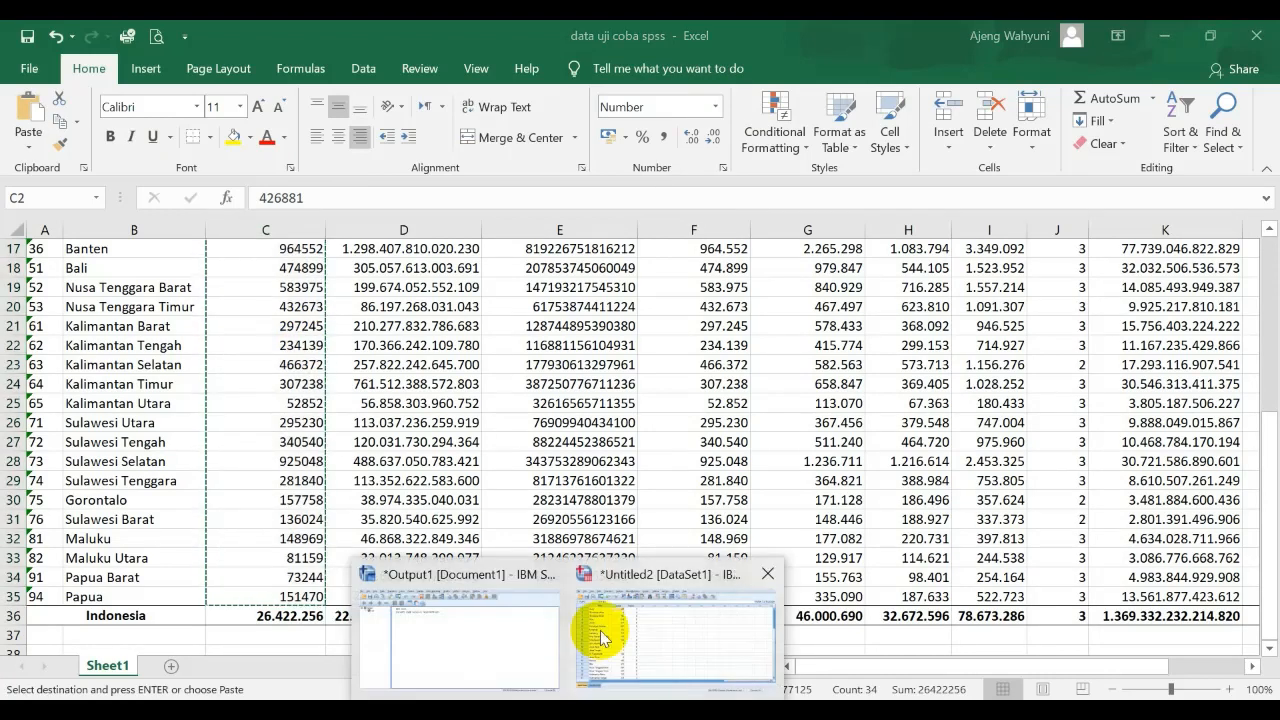
Switch to the SPSS Data Editor and paste the business counts into the Usaha column from row 1
left_click(645, 630)
left_click(285, 191)
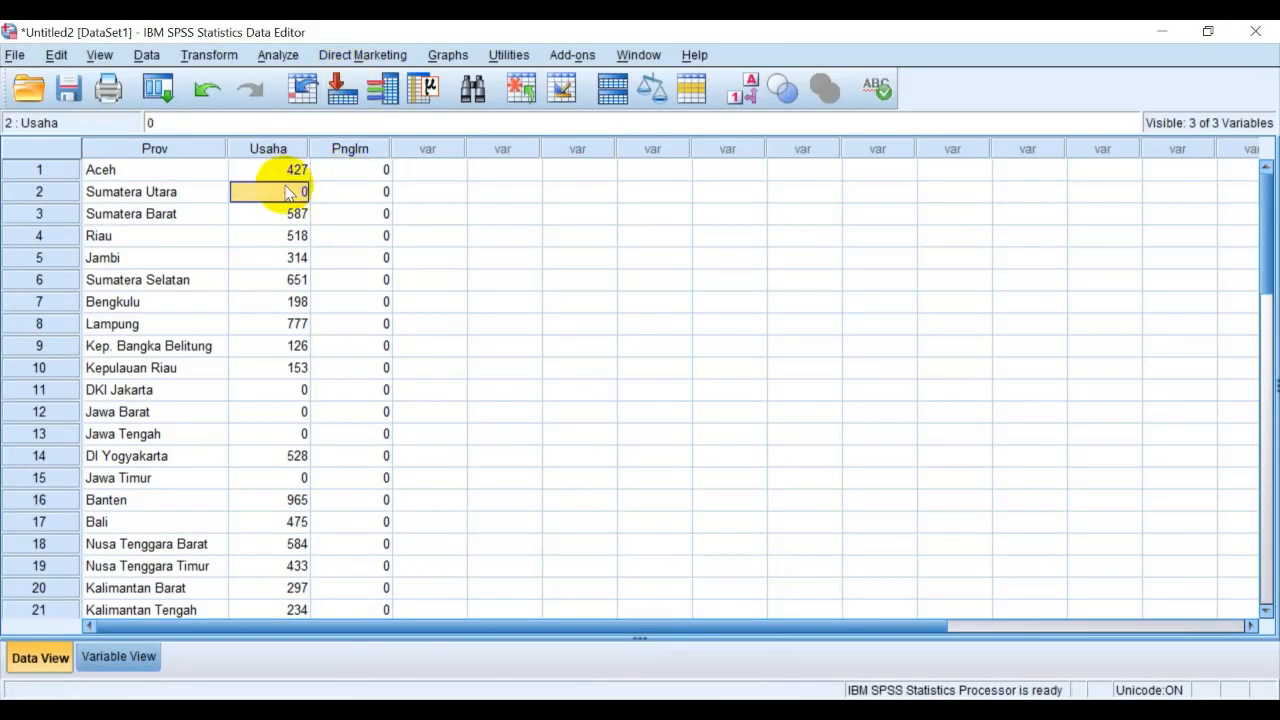
left_click(278, 172)
key("ctrl+v")
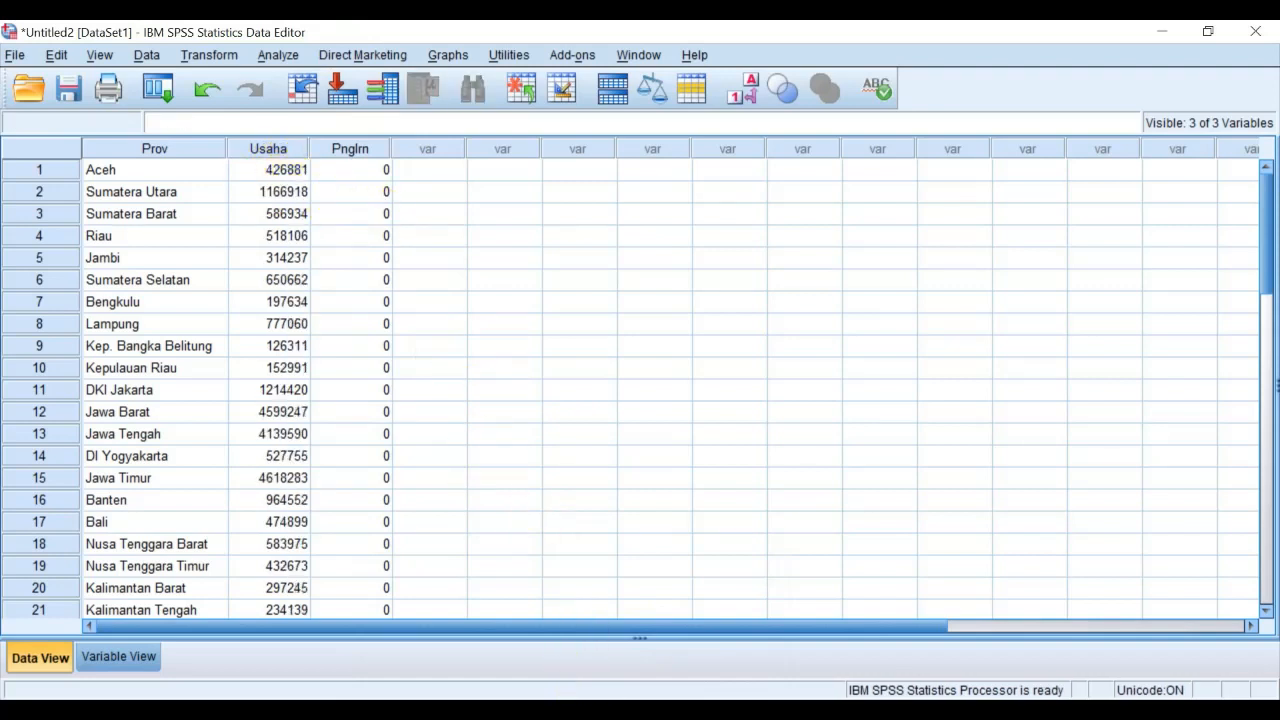
Switch to the Excel workbook and copy the reformatted Pengeluaran values in column E from Aceh to Papua, leaving out the Indonesia total
left_click(590, 712)
scroll(640, 466, "up", 5)
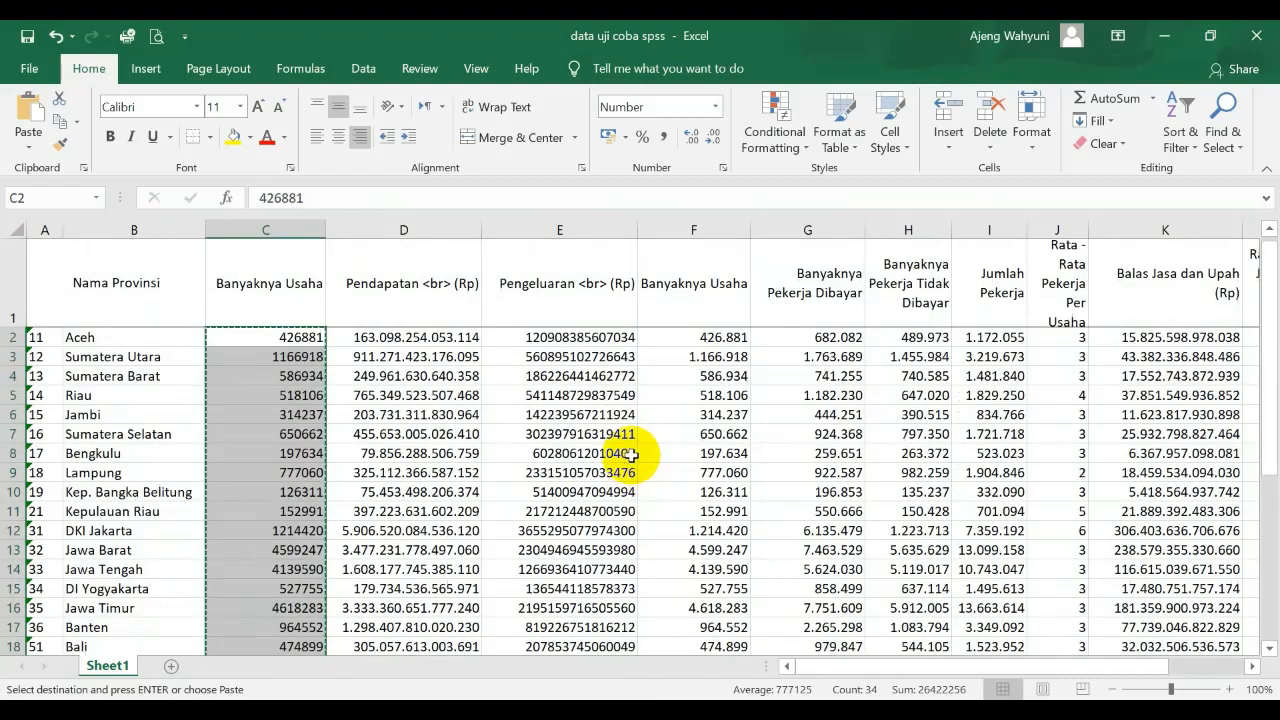
left_click(605, 337)
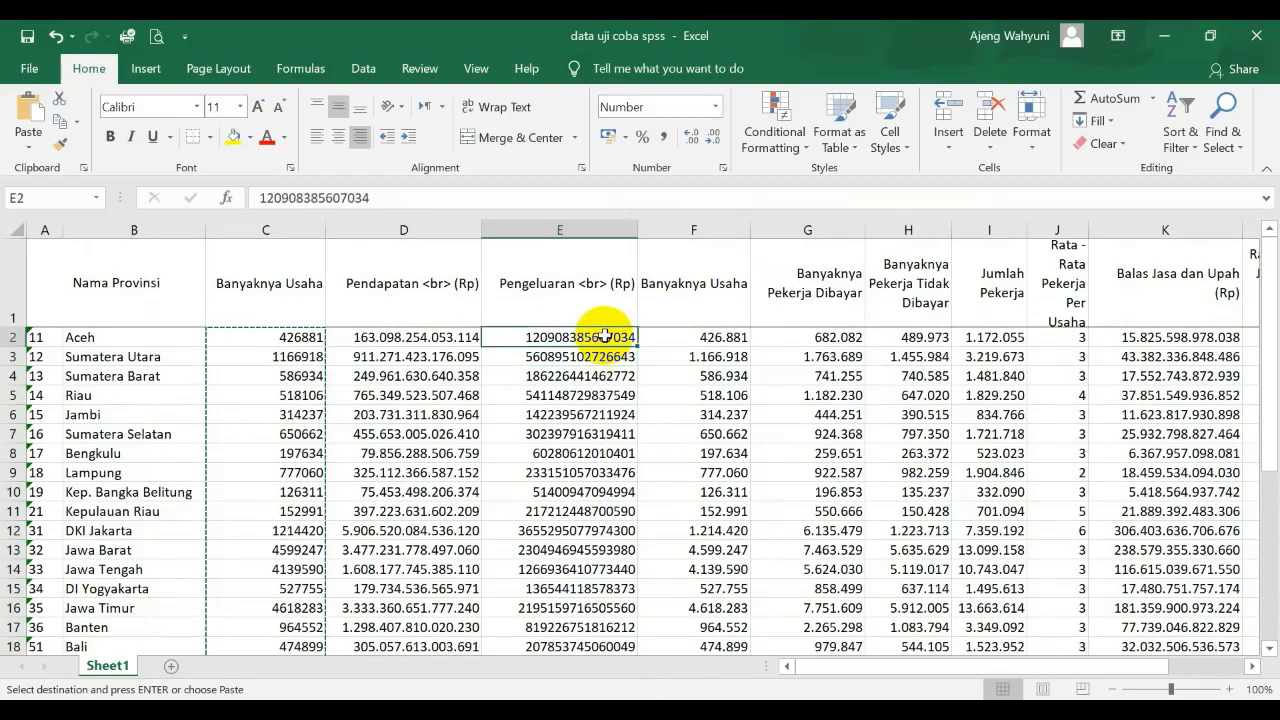
key("shift+Down")
key("shift+Down")
key("shift+Down")
key("shift+Down")
key("shift+Down")
key("shift+Down")
key("shift+Down")
key("shift+Down")
key("shift+Down")
key("shift+Down")
key("shift+Down")
key("shift+Down")
key("shift+Down")
key("shift+Down")
key("shift+Down")
key("shift+Down")
key("shift+Down")
key("shift+Down")
key("shift+Down")
key("shift+Down")
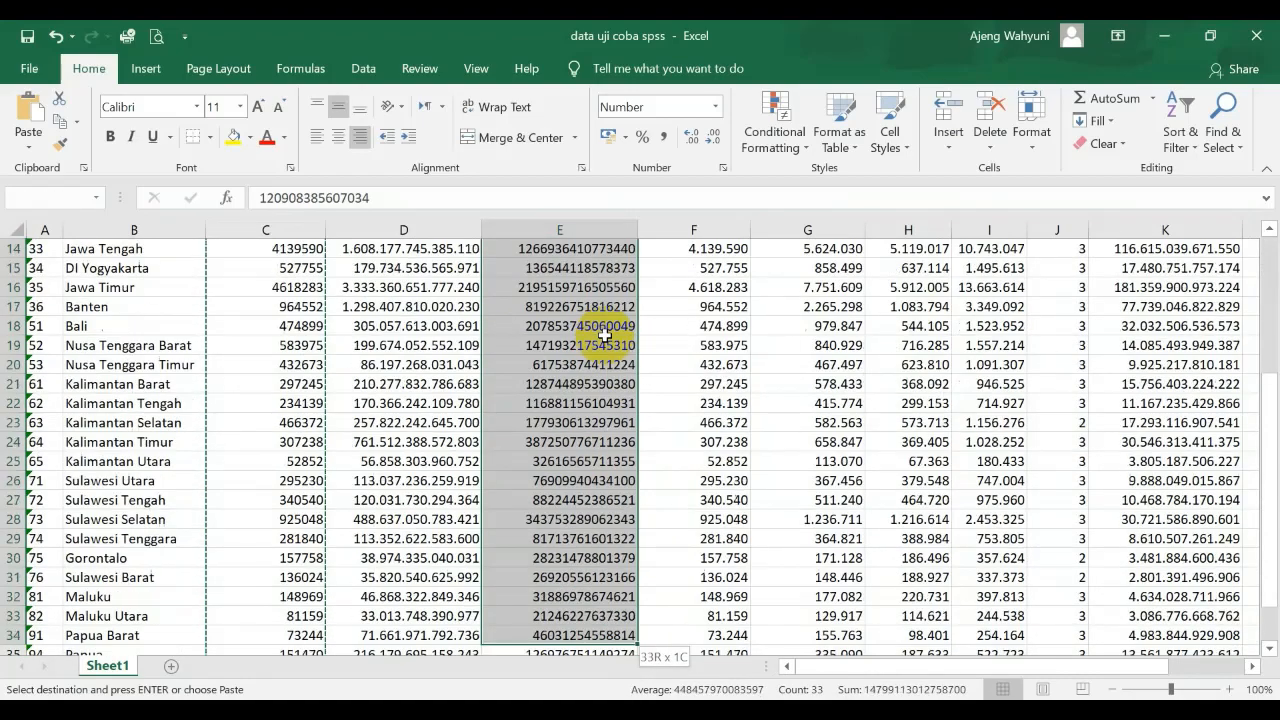
key("shift+Down")
key("shift+Down")
key("shift+Down")
key("shift+Down")
key("shift+Down")
key("shift+Down")
key("shift+Down")
key("shift+Down")
key("shift+Down")
key("shift+Up")
key("shift+Up")
key("shift+Up")
key("shift+Up")
key("shift+Up")
key("shift+Up")
key("shift+Up")
key("shift+Up")
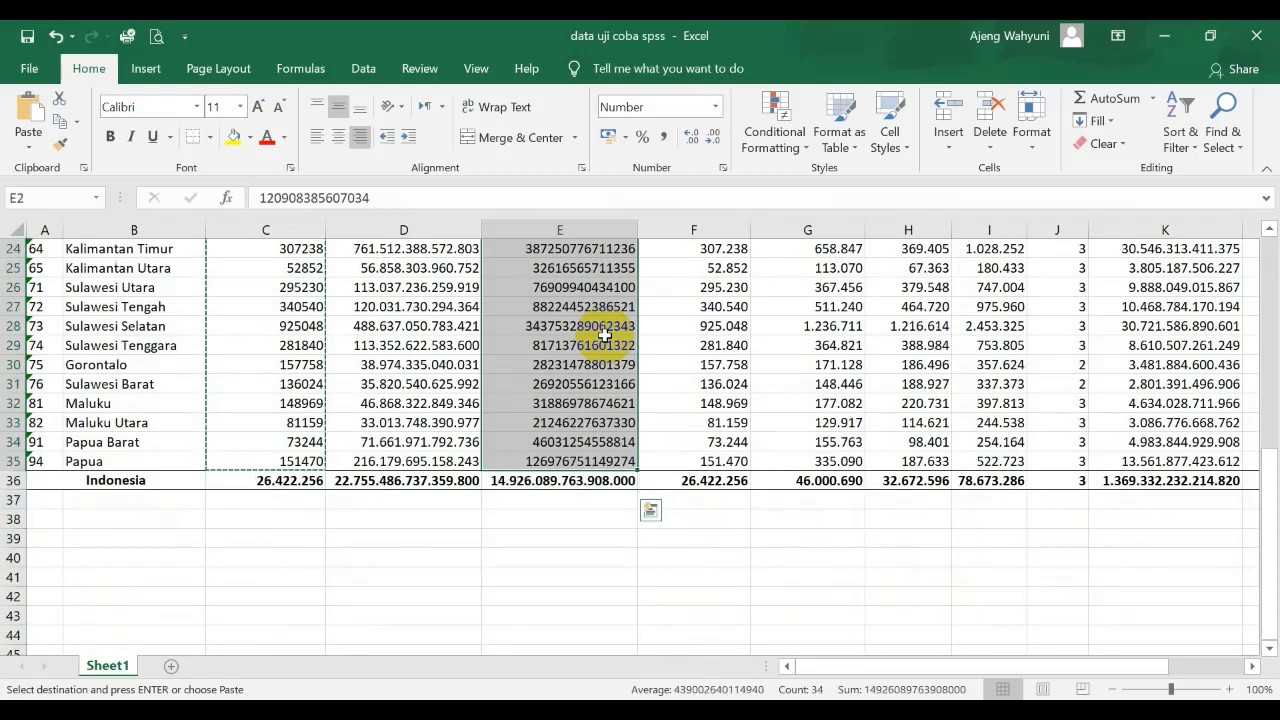
key("ctrl+c")
Return to the SPSS Data Editor and paste the reformatted expenditure values into the Pnglrn column from row 1
left_click(568, 712)
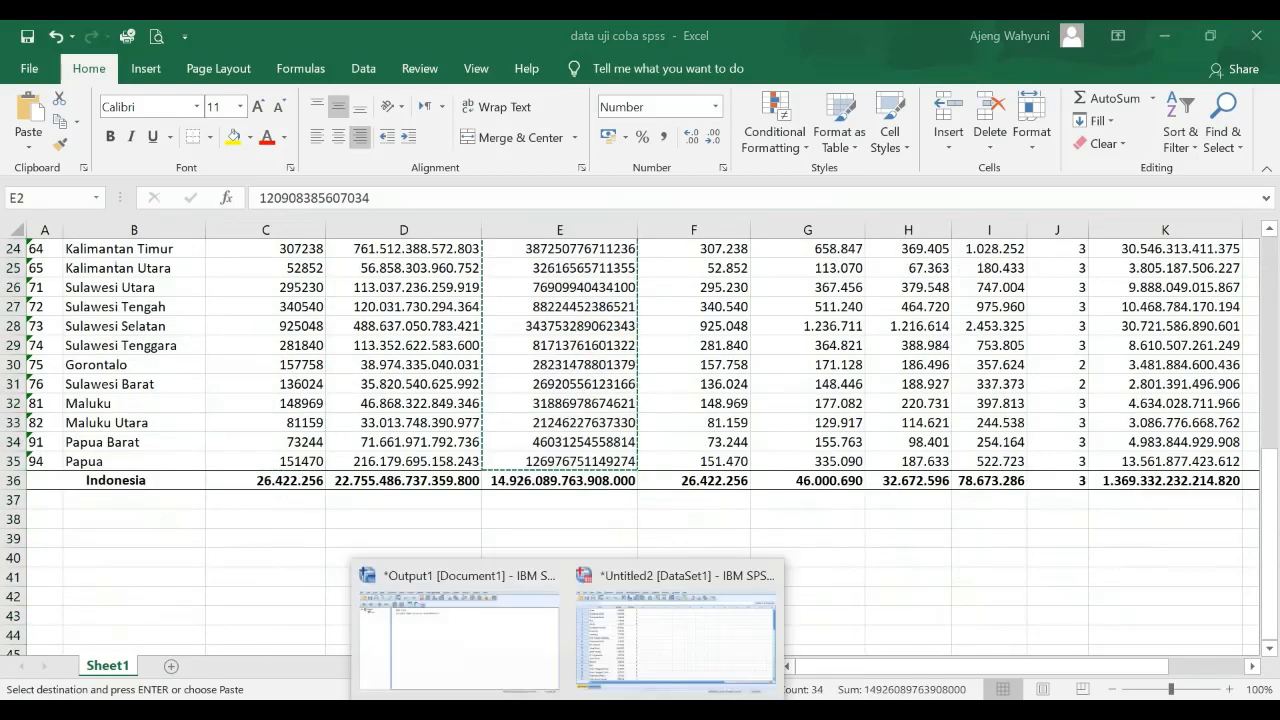
left_click(649, 625)
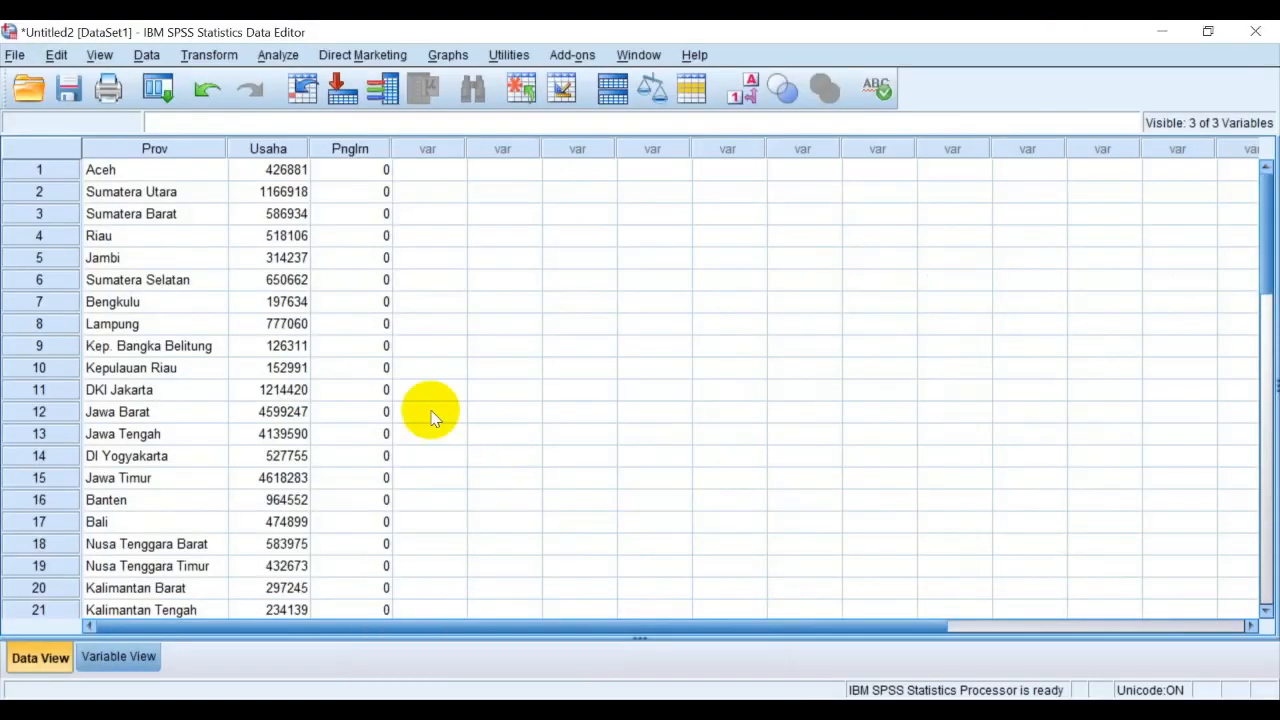
scroll(385, 215, "down", 2)
scroll(385, 217, "up", 2)
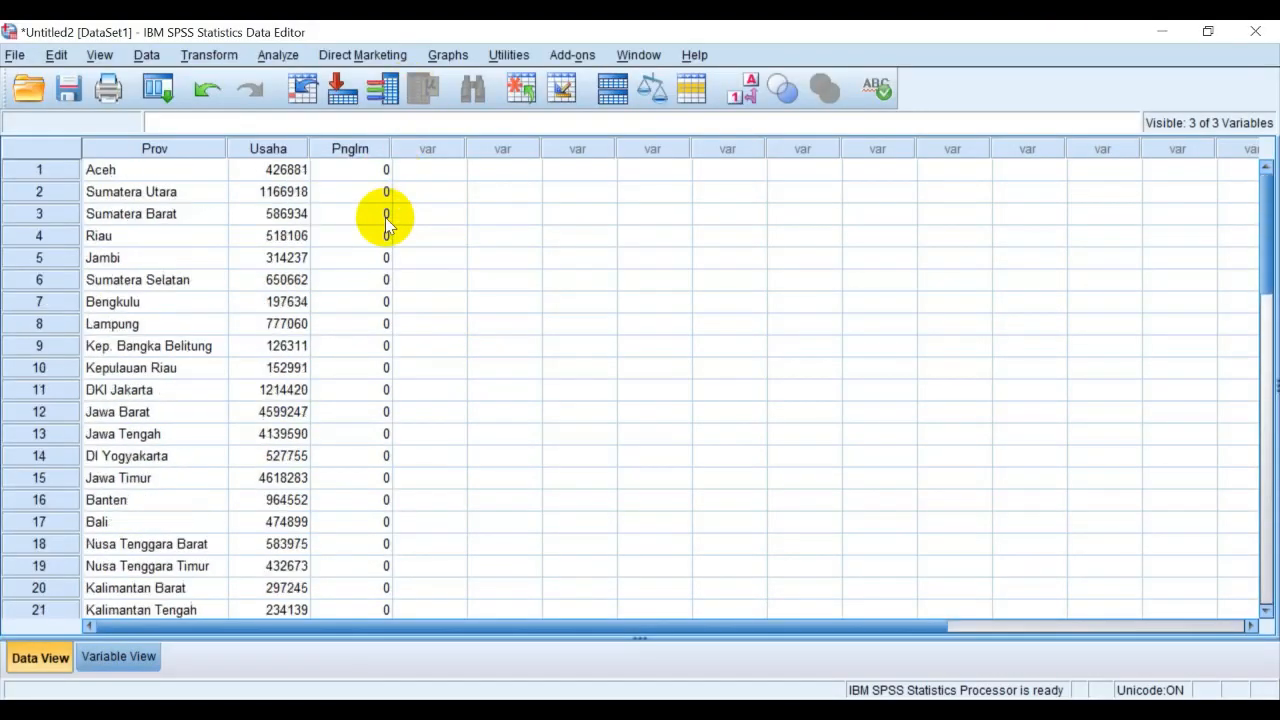
left_click(378, 177)
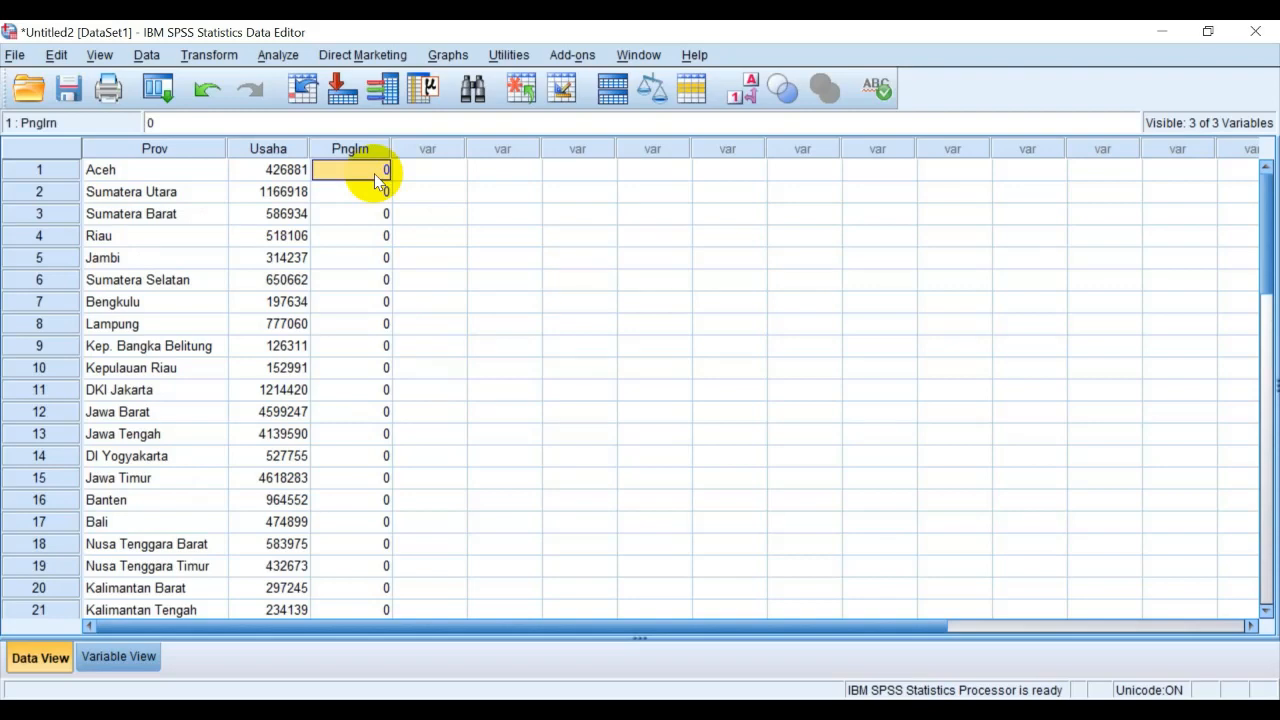
key("ctrl+v")
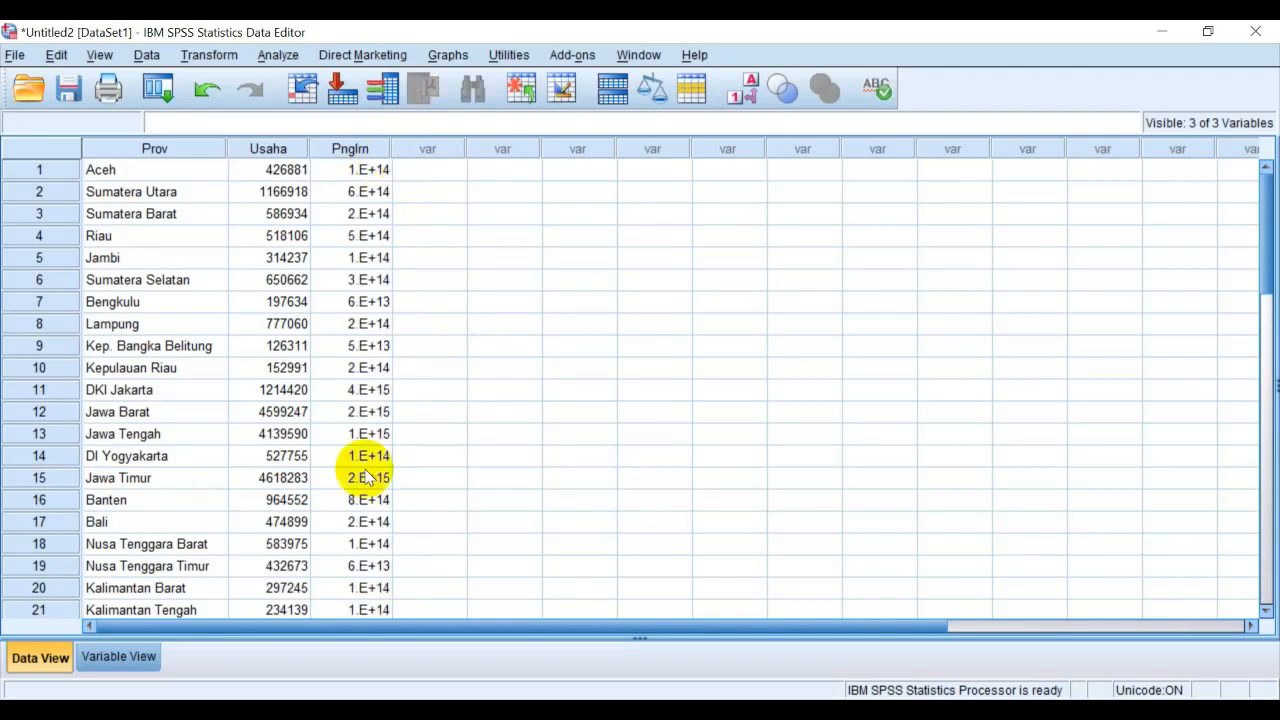
Set the width of the Pnglrn variable to 15 in Variable View
left_click(133, 658)
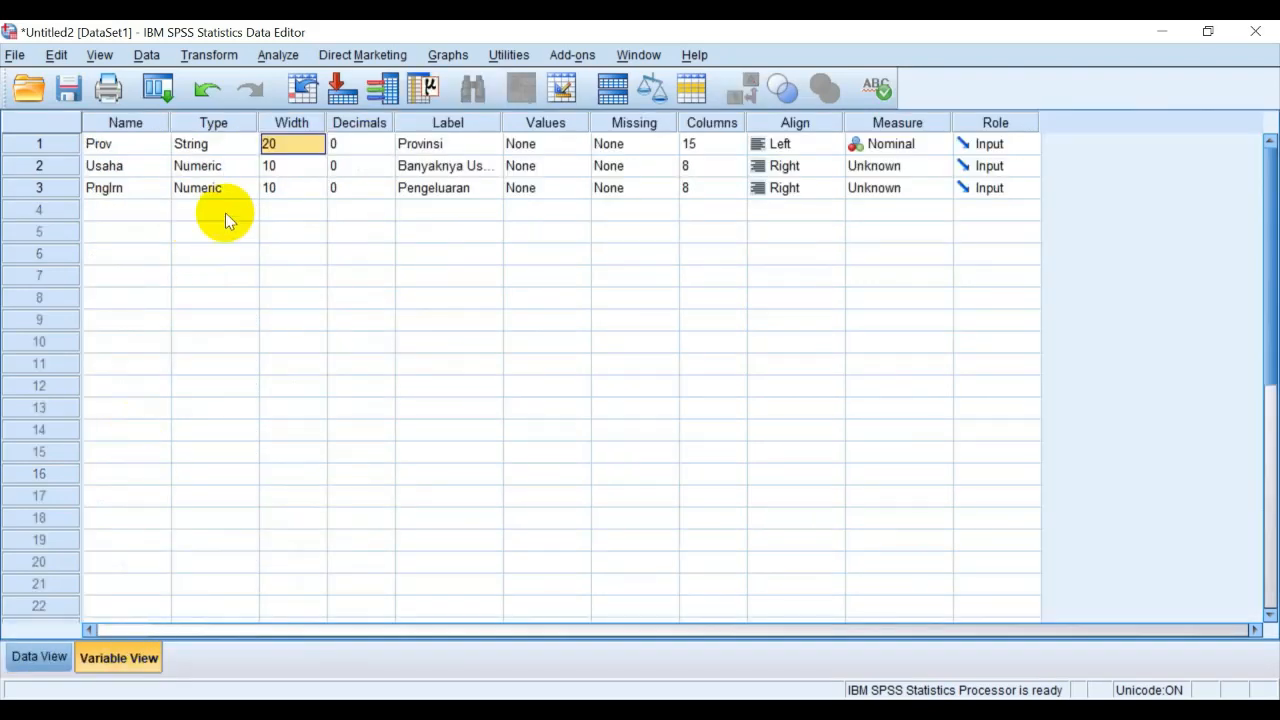
left_click(290, 190)
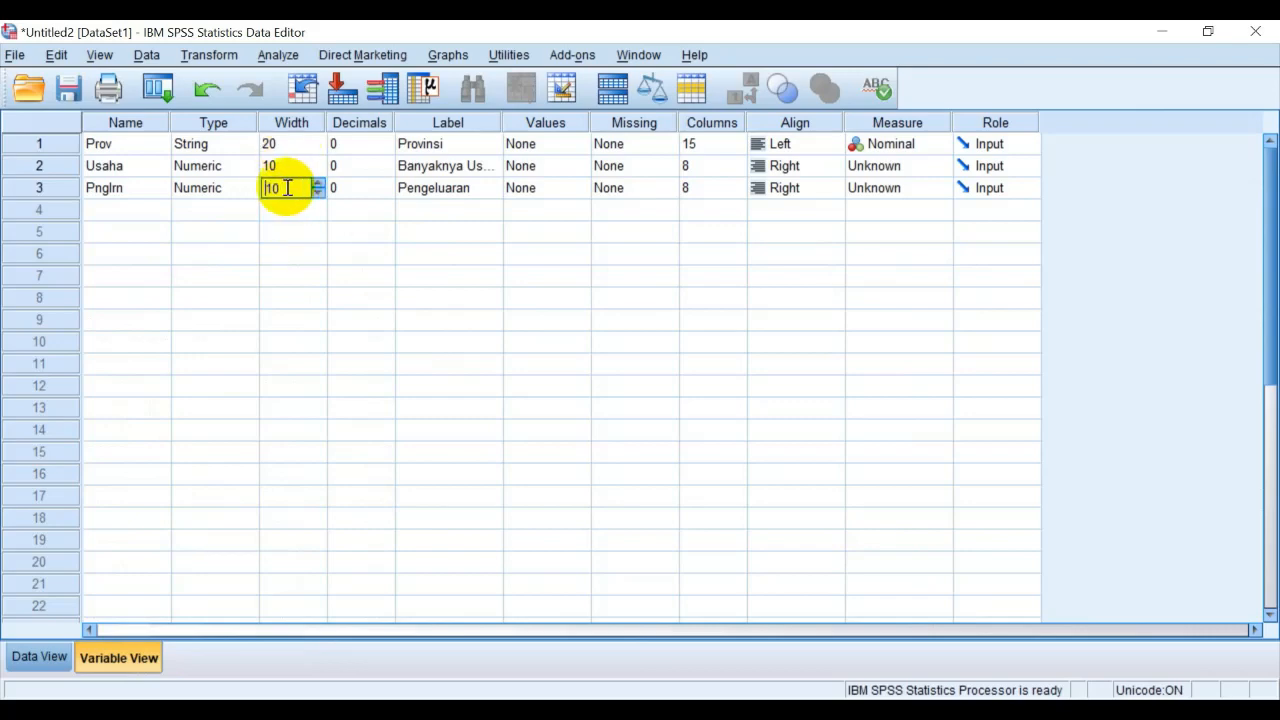
type("15")
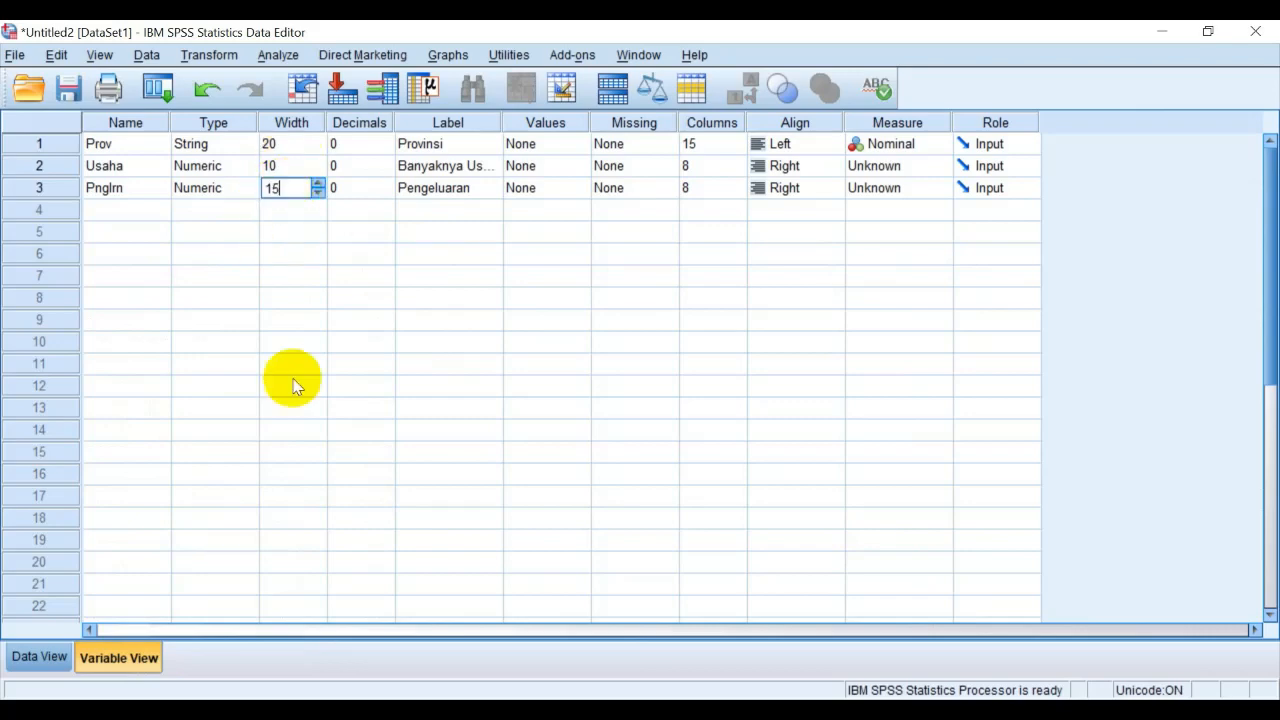
double_click(244, 583)
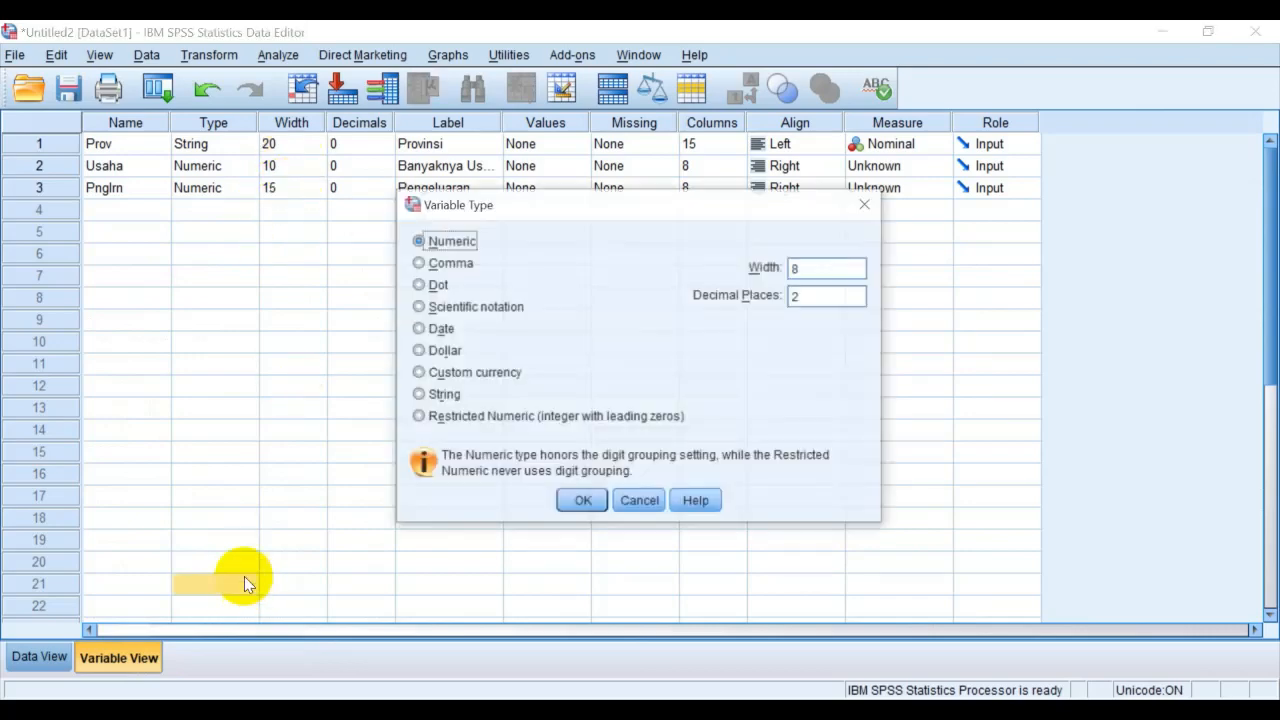
left_click(641, 501)
Widen the Pnglrn column in Data View to fit the full expenditure numbers and look through the pasted rows
left_click(38, 657)
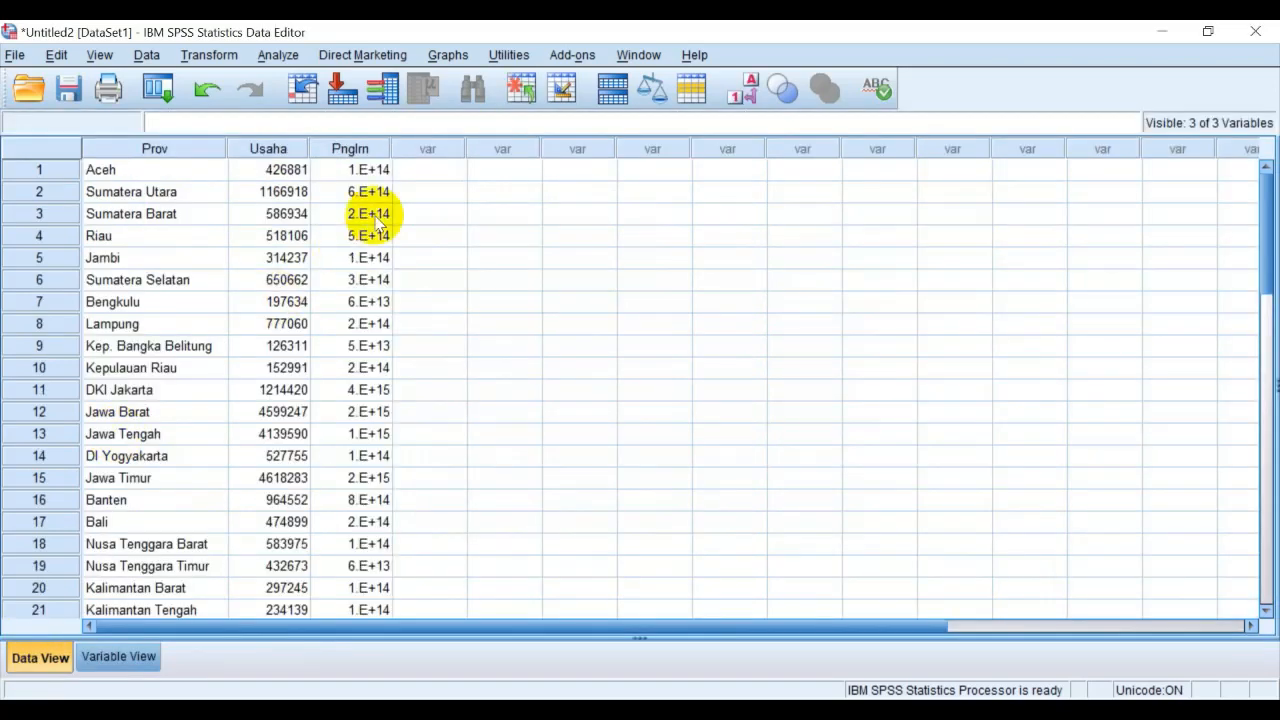
left_click_drag(392, 143, 445, 148)
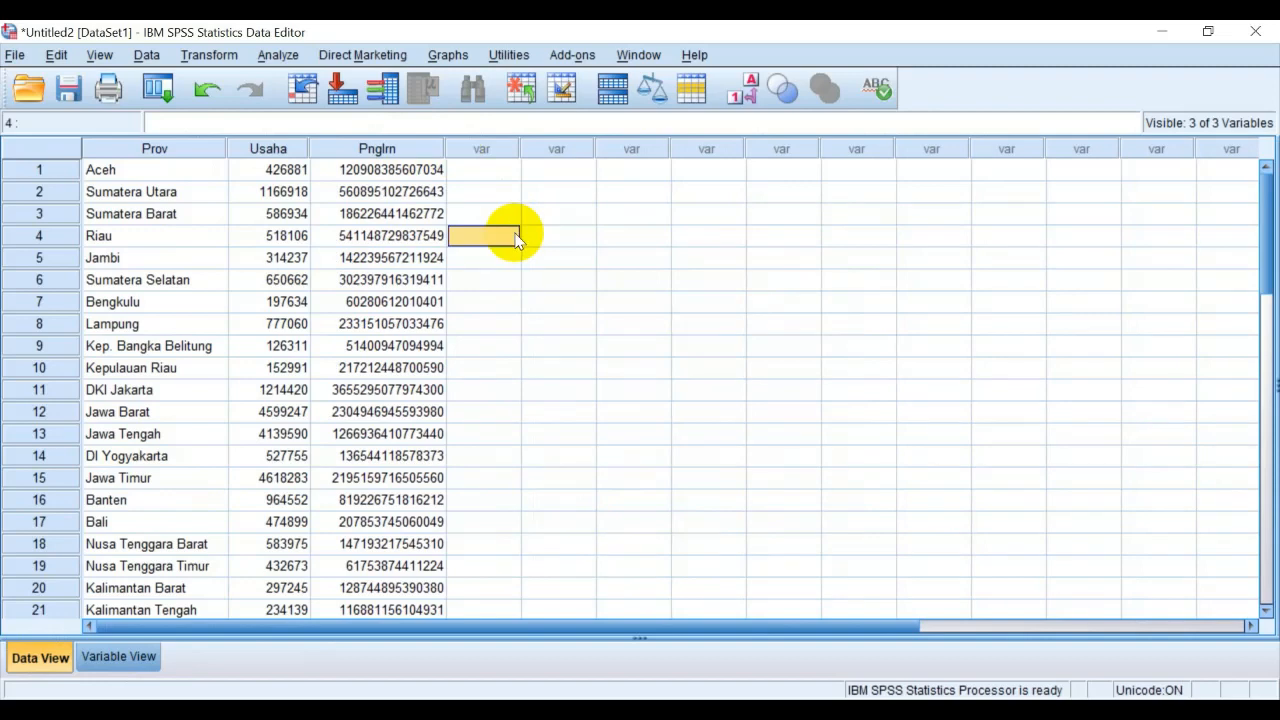
scroll(466, 331, "down", 10)
scroll(461, 336, "up", 10)
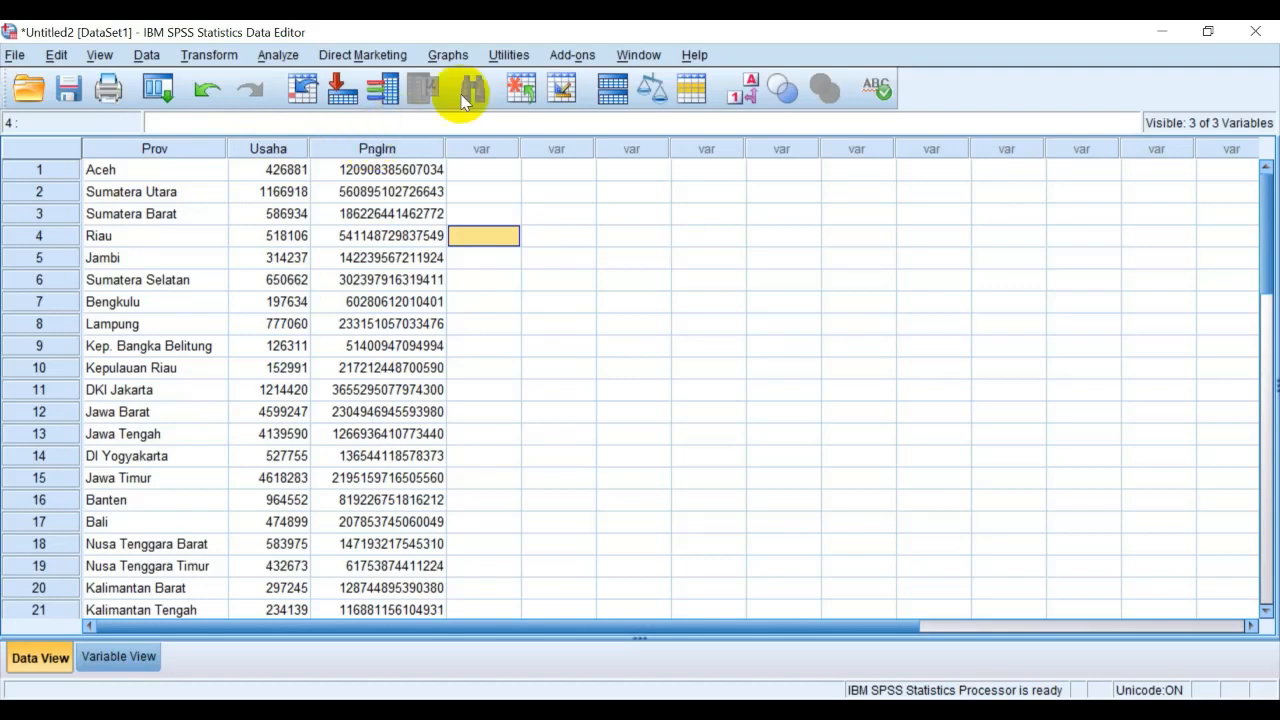
mouse_move(520, 149)
left_mouse_down()
mouse_move(600, 157)
mouse_move(520, 149)
left_mouse_up()
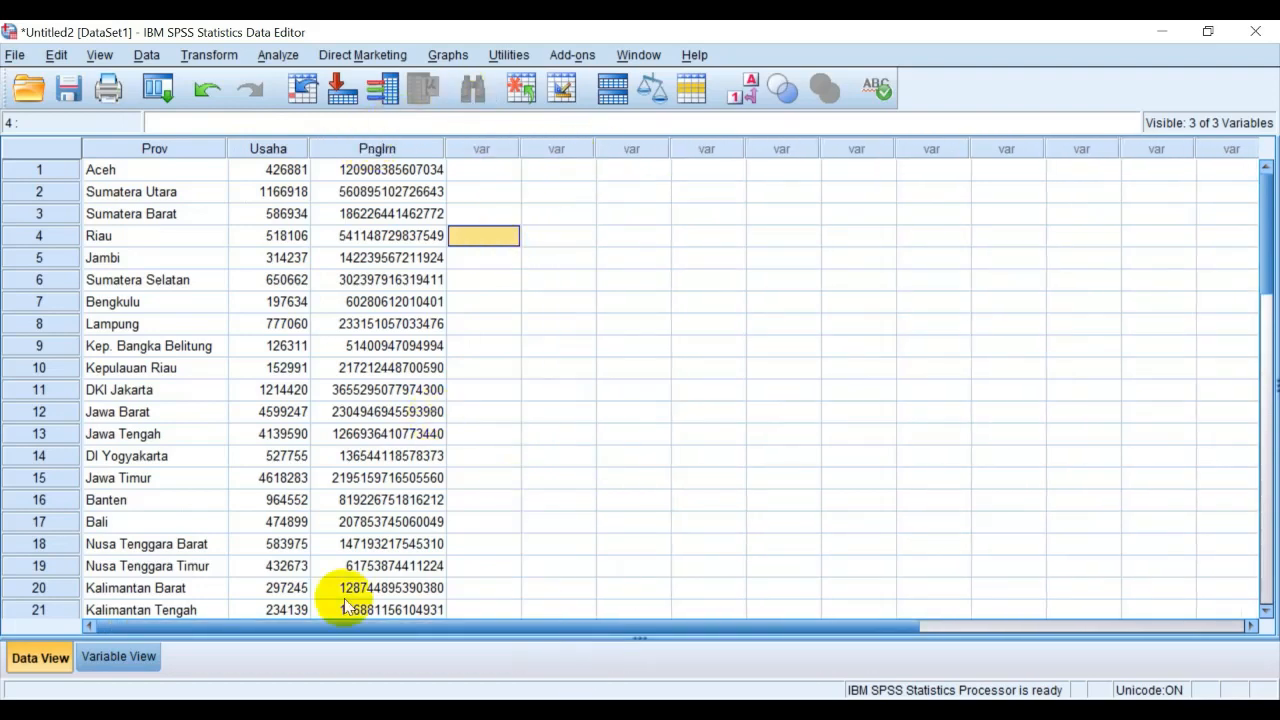
Add a fourth variable named Pndptn below Pnglrn in Variable View
left_click(92, 658)
left_click(144, 195)
left_click(145, 207)
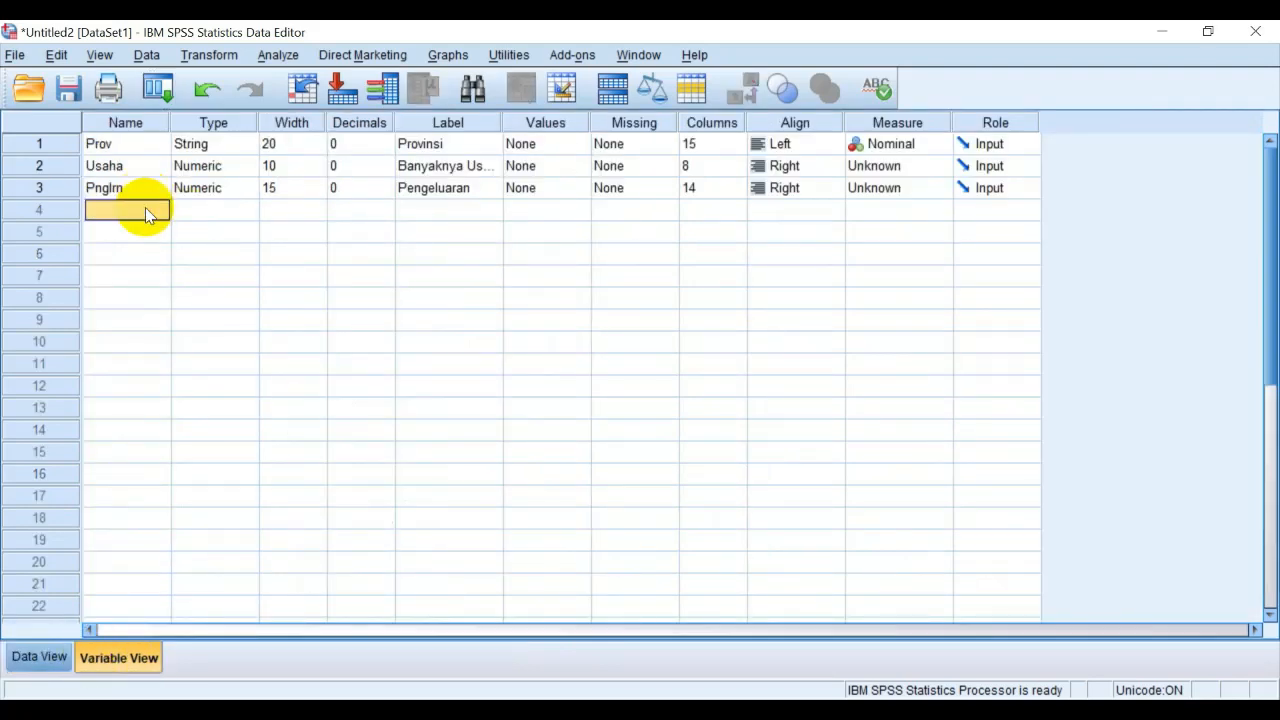
type("Pe")
Set the Pndptn variable to 0 decimals and width 15, and give it the label Pendapatan
left_click(367, 211)
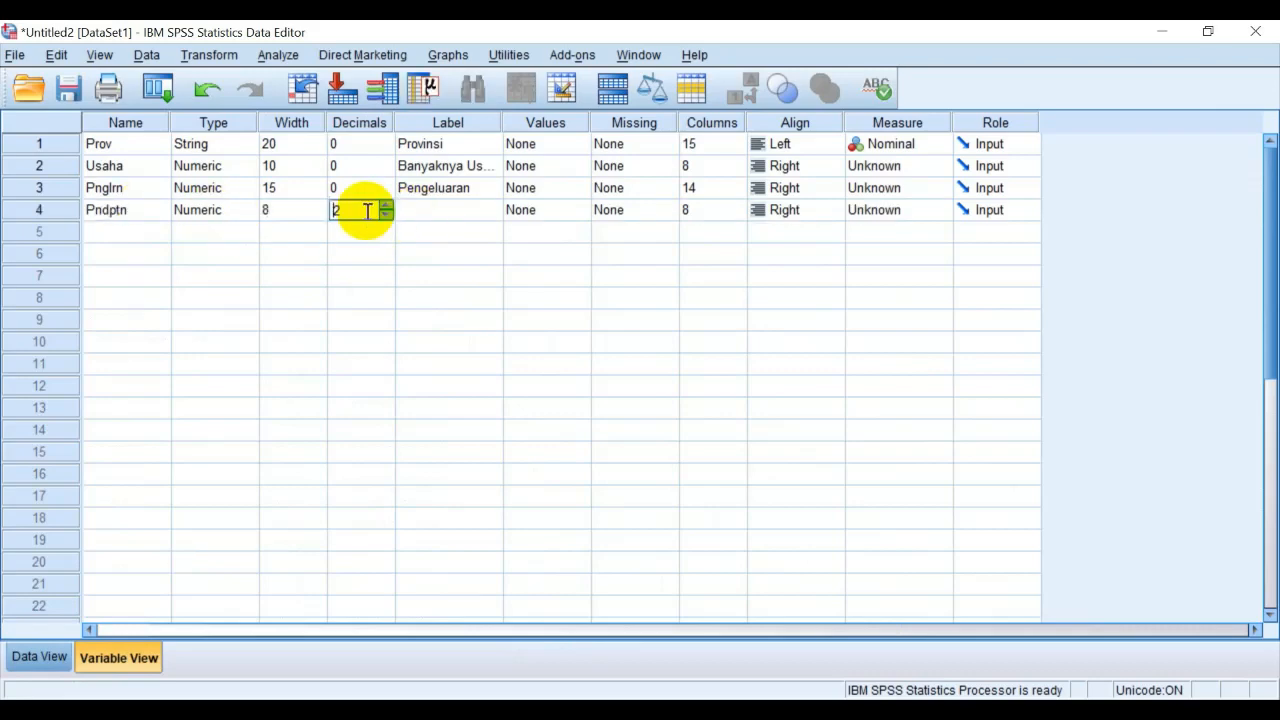
left_click(387, 215)
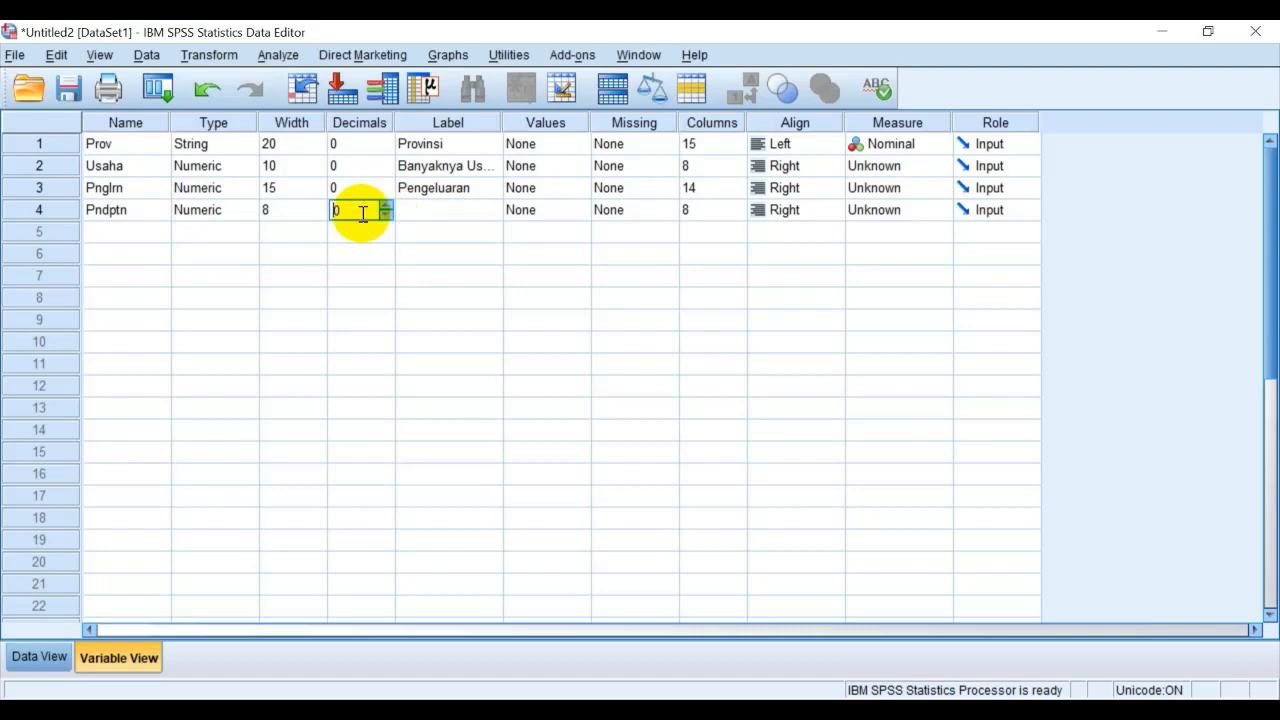
left_click(294, 211)
type("15")
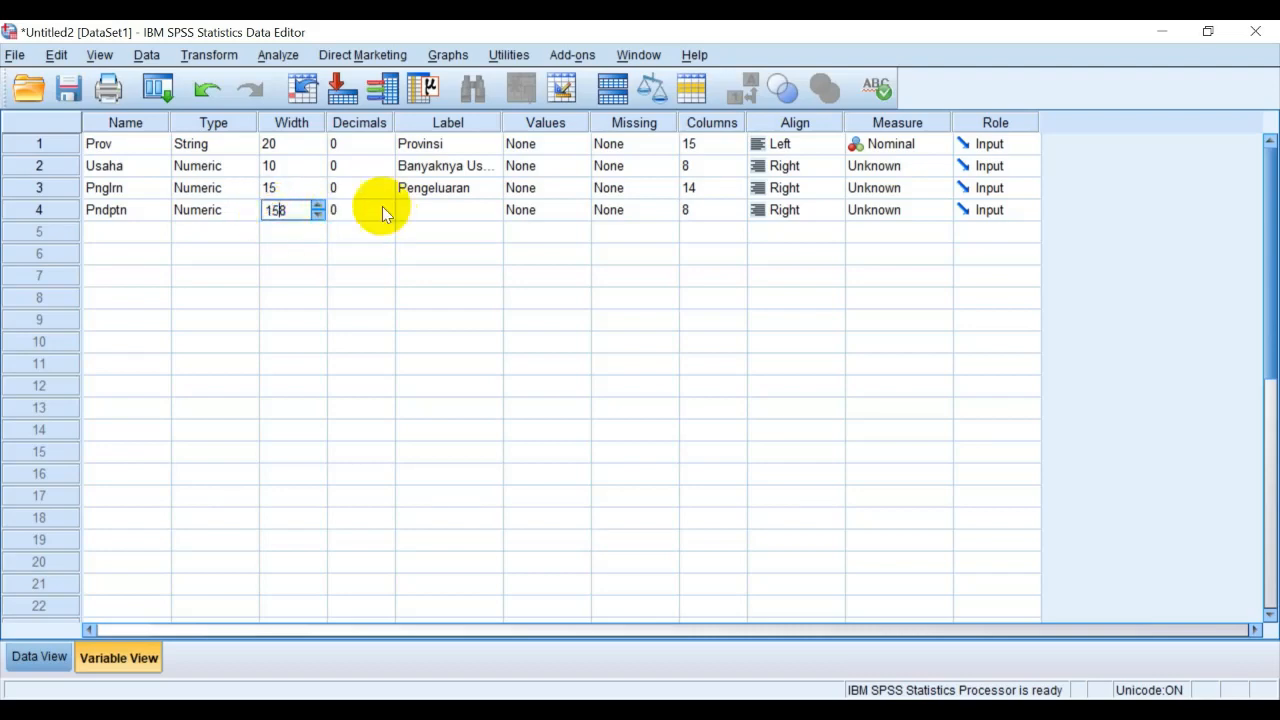
key("Delete")
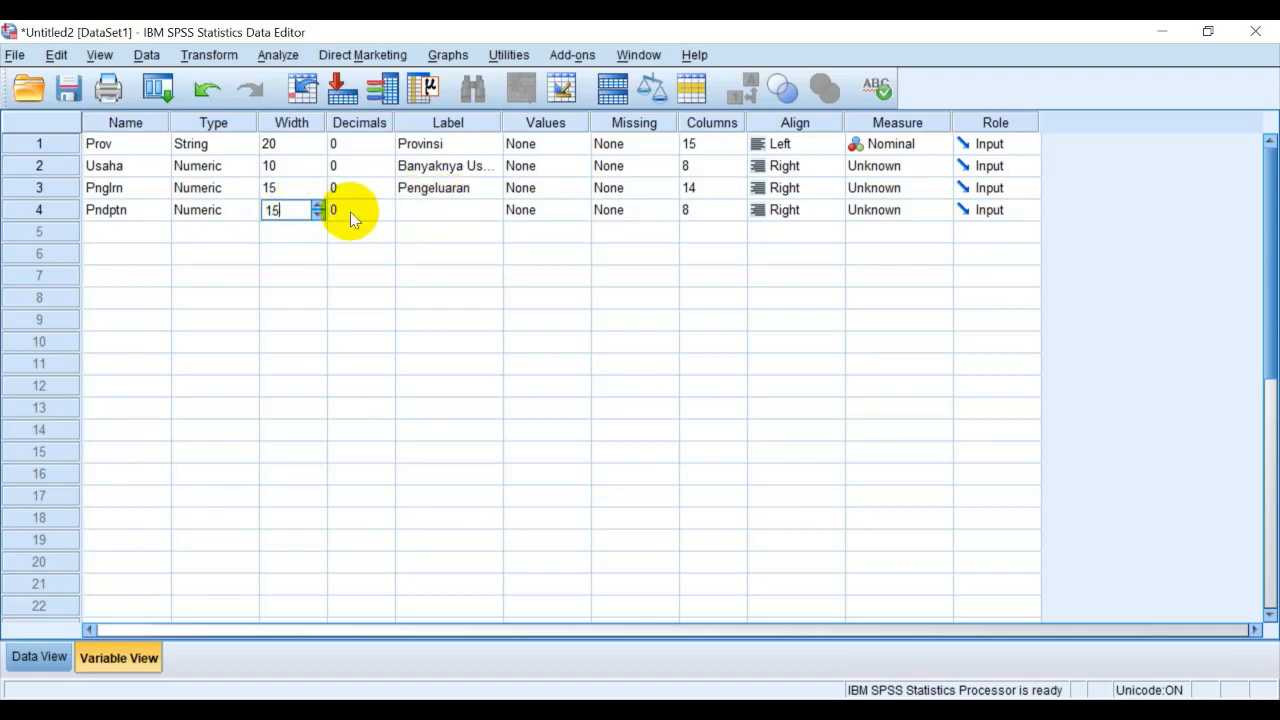
left_click(431, 216)
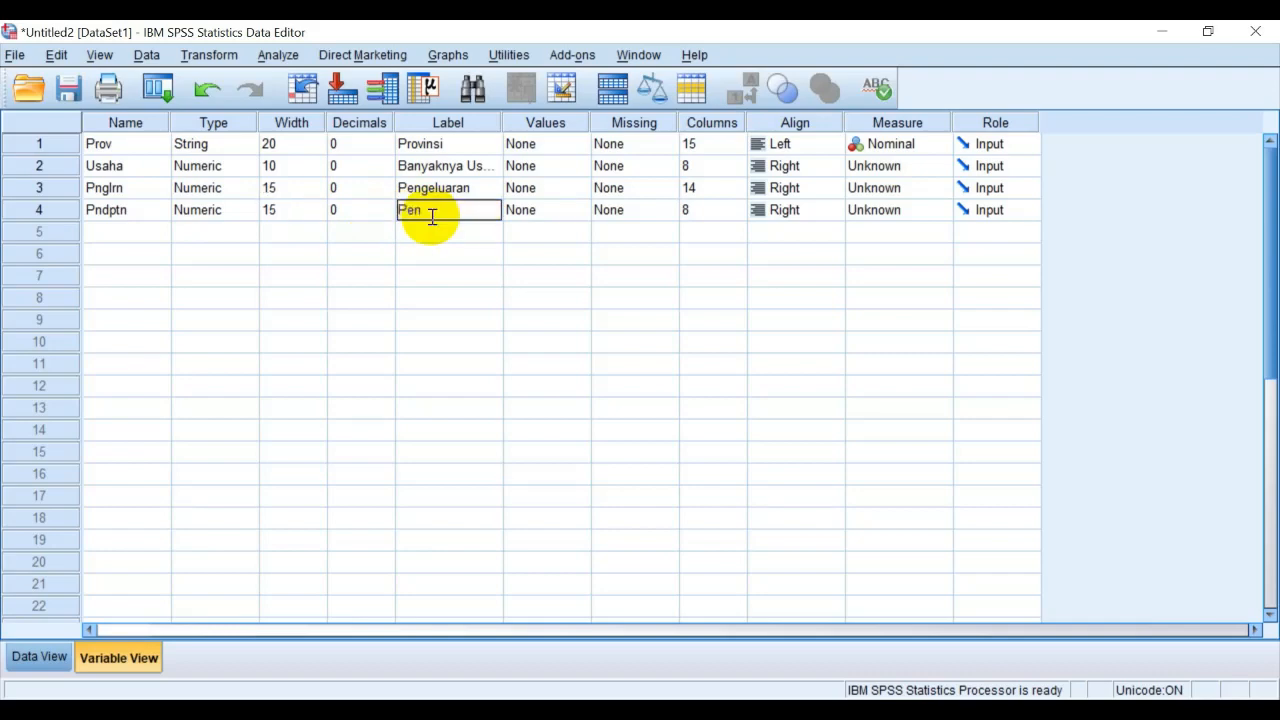
key("Return")
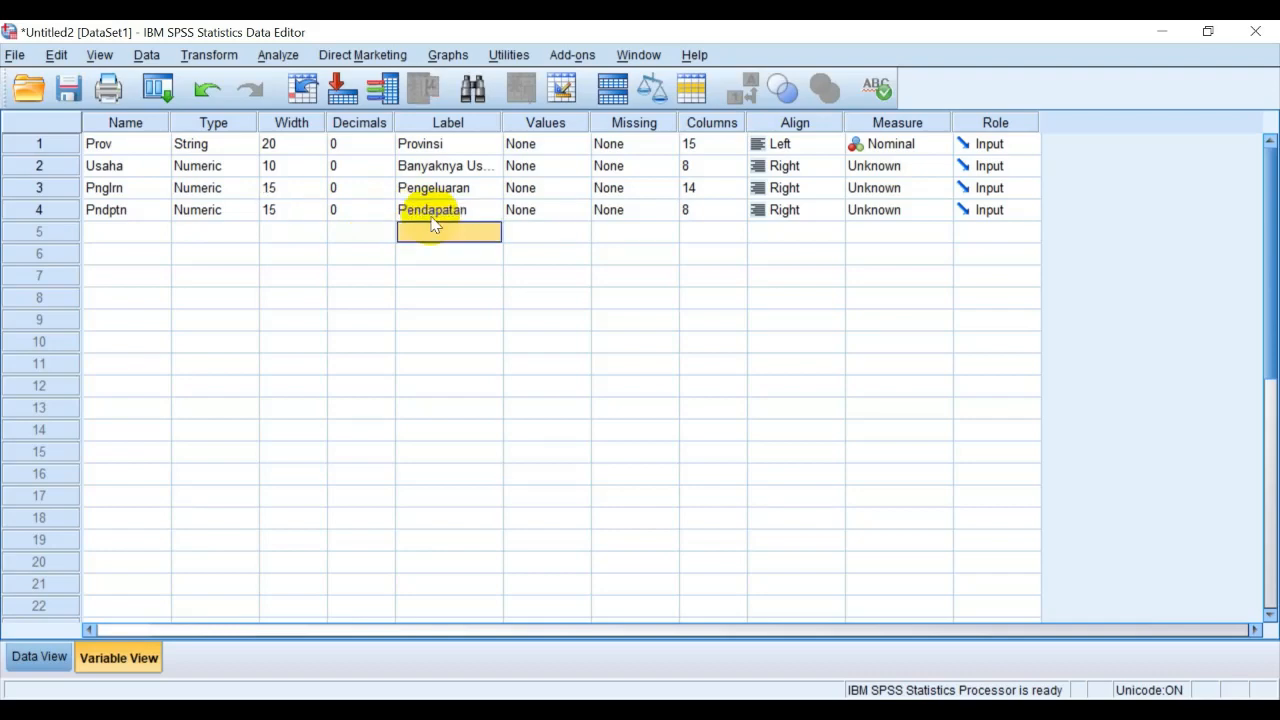
Switch to the Excel workbook and apply the Number format without thousands separators to the Pendapatan values in D2:D35
left_click(668, 709)
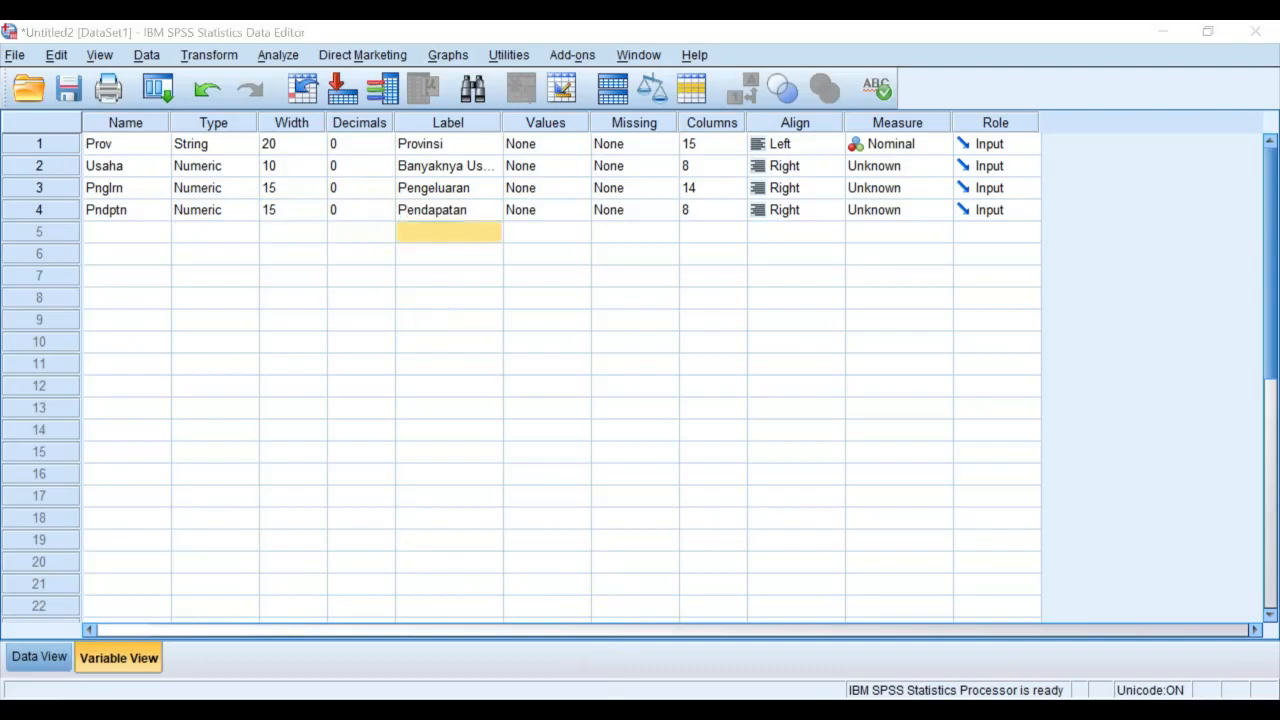
scroll(586, 380, "up", 8)
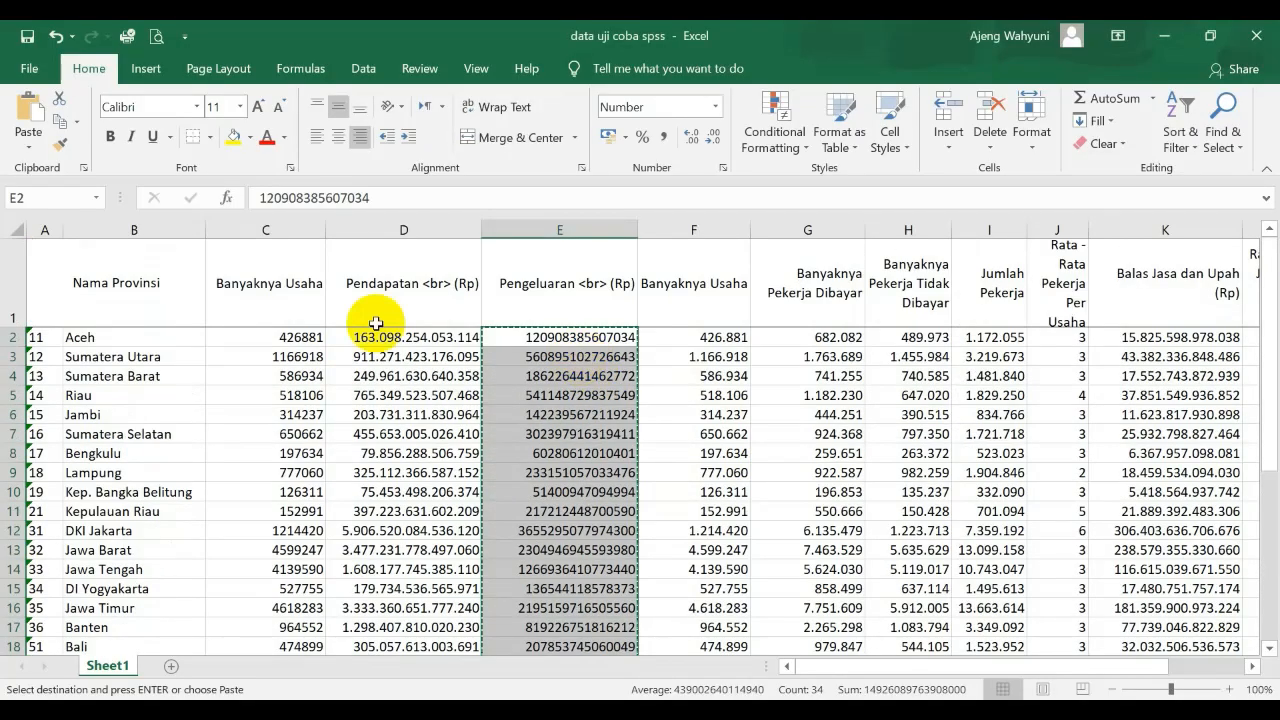
left_click(387, 338)
left_click(715, 106)
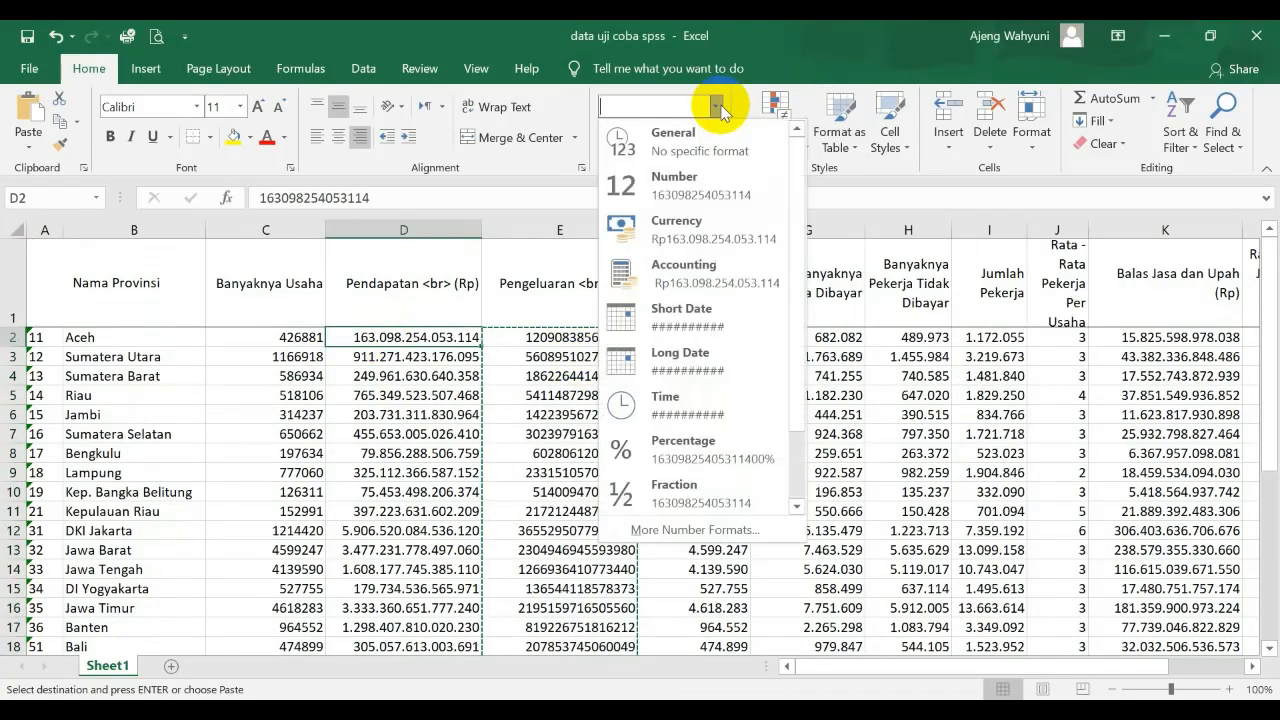
left_click(679, 196)
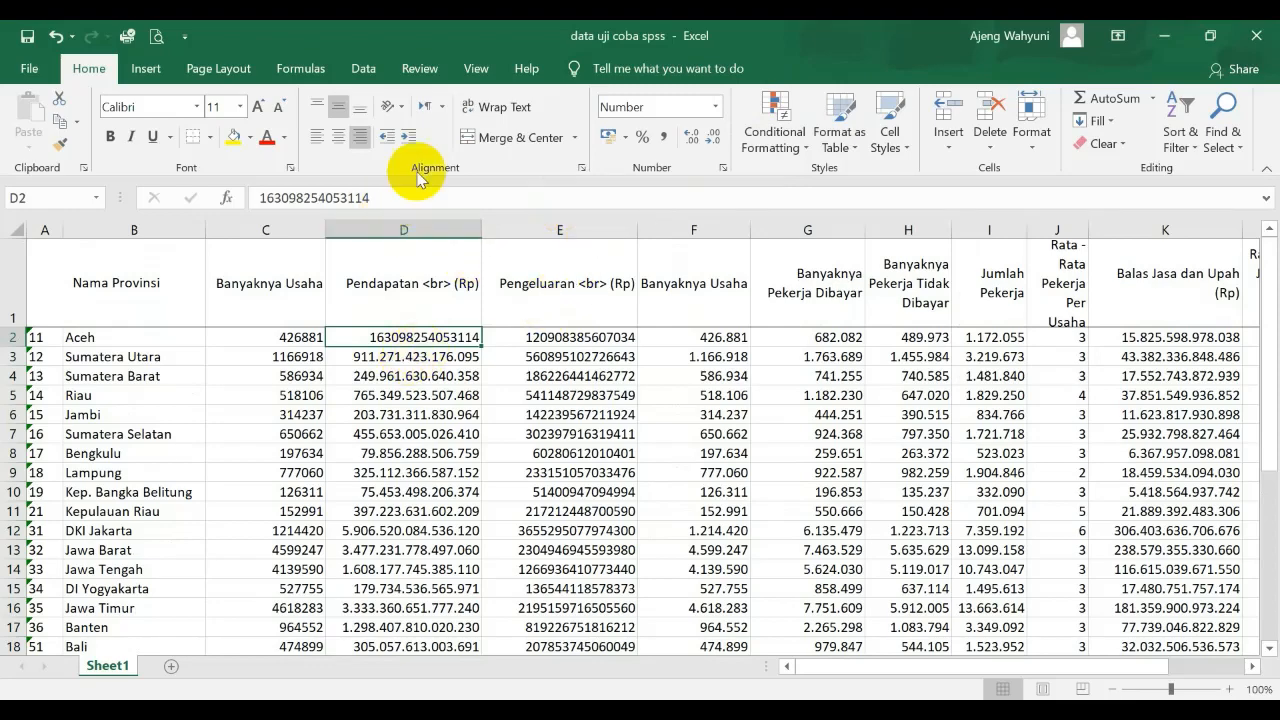
left_click(55, 150)
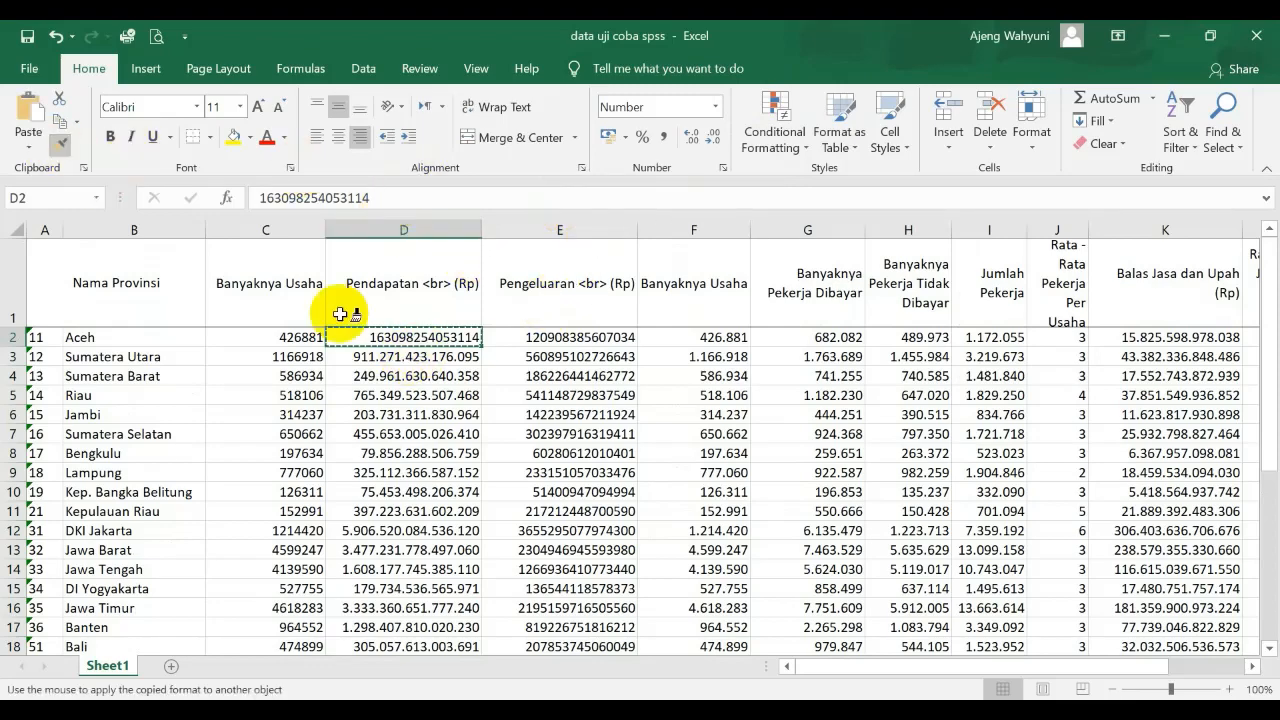
mouse_move(420, 352)
left_mouse_down()
mouse_move(422, 690)
mouse_move(414, 563)
mouse_move(418, 612)
left_mouse_up()
scroll(414, 457, "up", 5)
Copy the Pendapatan values of all provinces in D2:D35, excluding the Indonesia total row
left_click(418, 336)
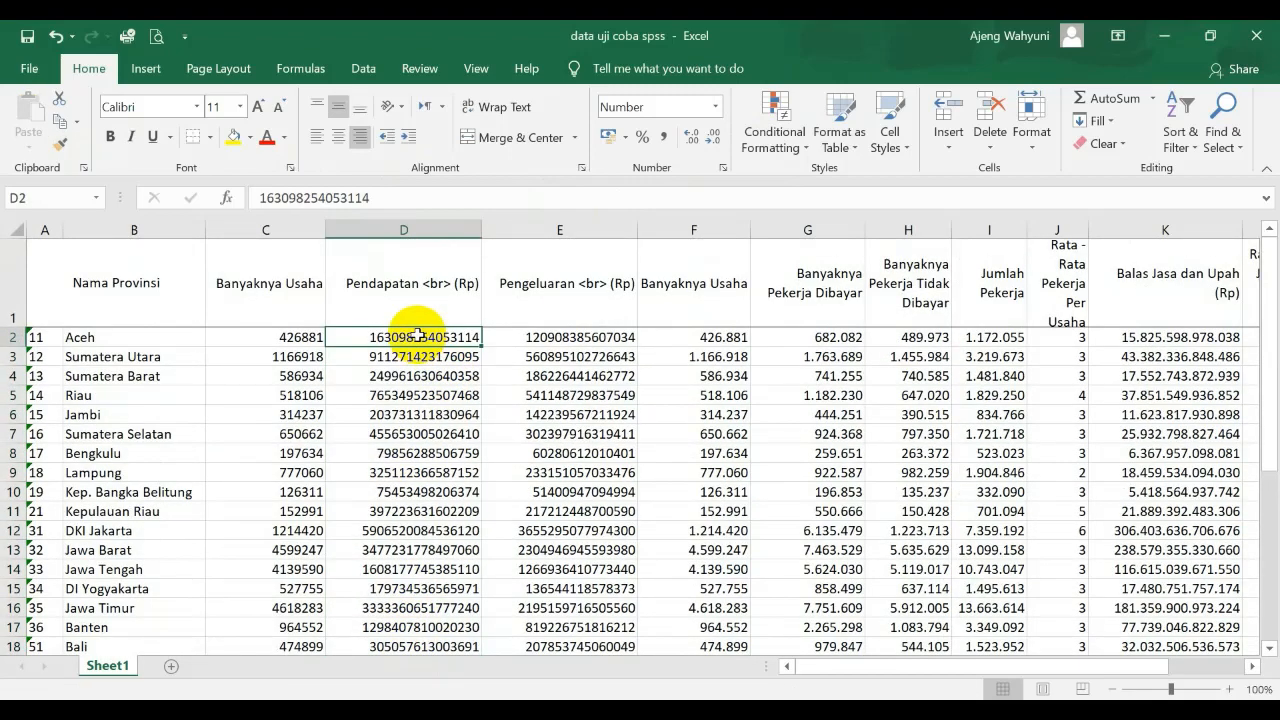
key("shift+Down")
key("shift+Down")
key("shift+Down")
key("shift+Down")
key("shift+Down")
key("shift+Down")
key("shift+Down")
key("shift+Down")
key("shift+Down")
key("shift+Down")
key("shift+Down")
key("shift+Down")
key("shift+Down")
key("shift+Down")
key("shift+Down")
key("shift+Down")
key("shift+Down")
key("shift+Down")
key("shift+Down")
key("shift+Down")
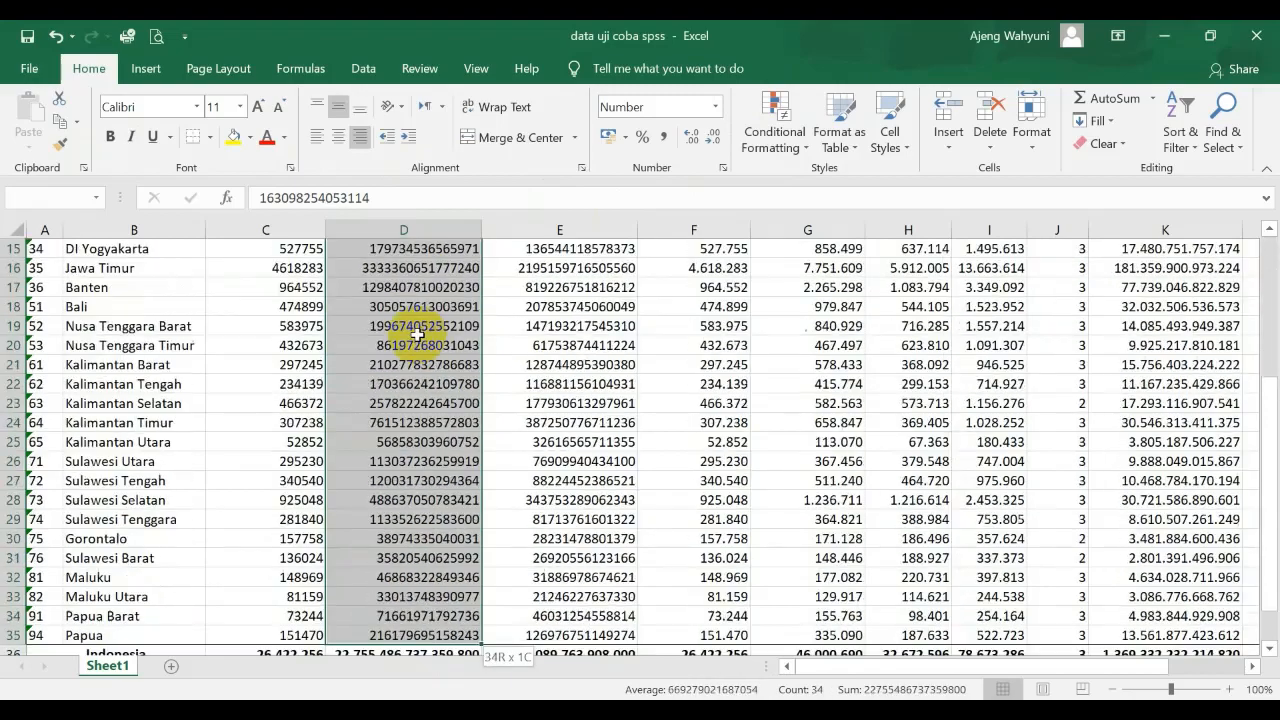
key("shift+Up")
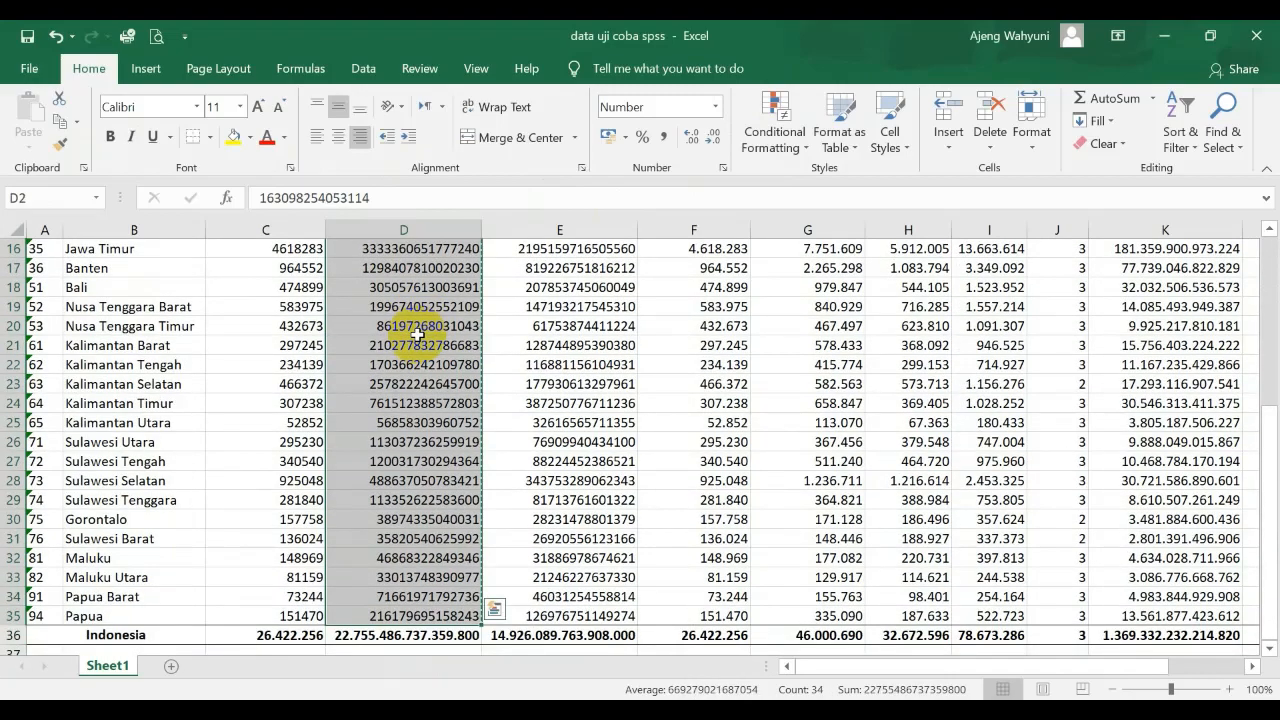
Switch to the SPSS Data Editor, paste the income values into Pndptn in Data View, and widen that column to fit them
left_click(567, 711)
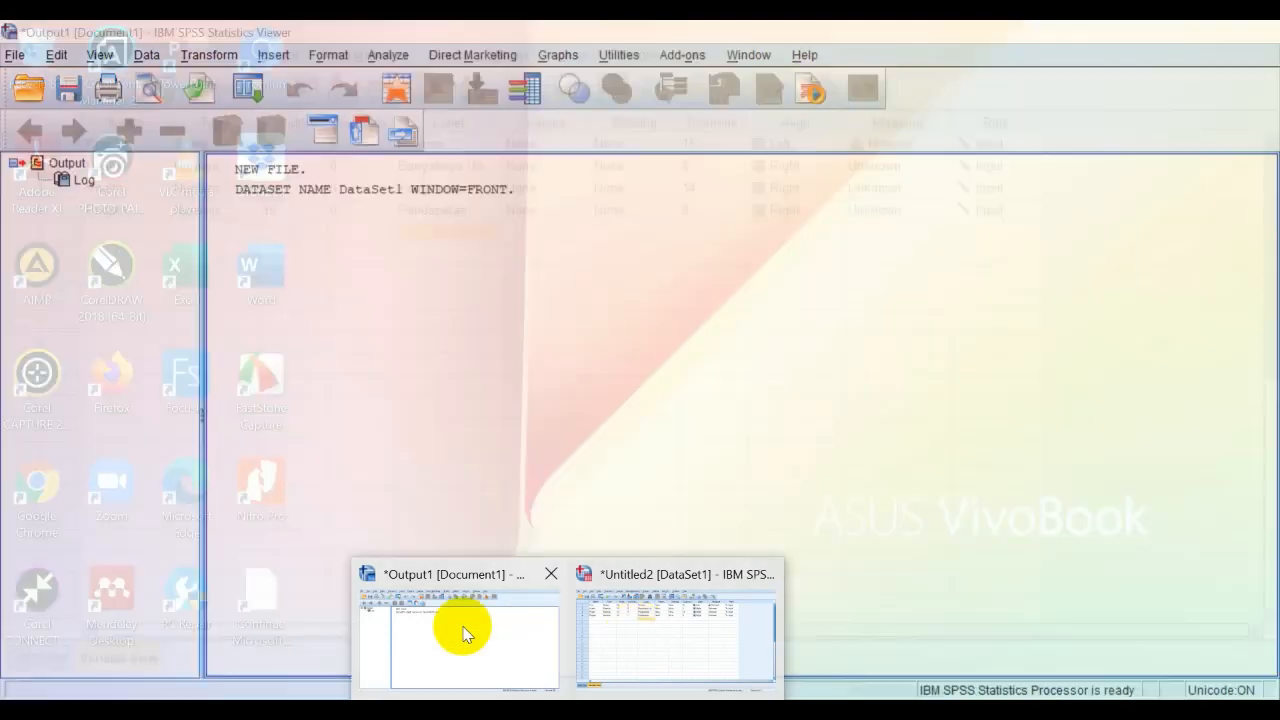
left_click(463, 632)
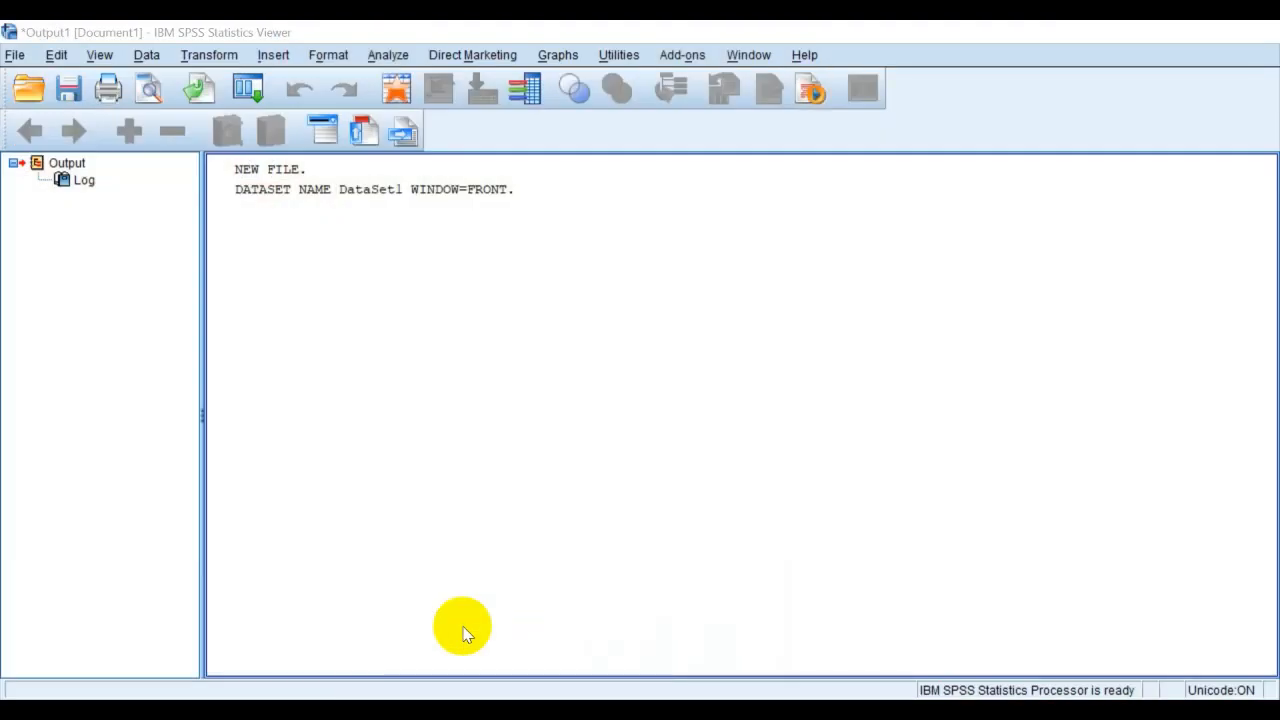
left_click(672, 634)
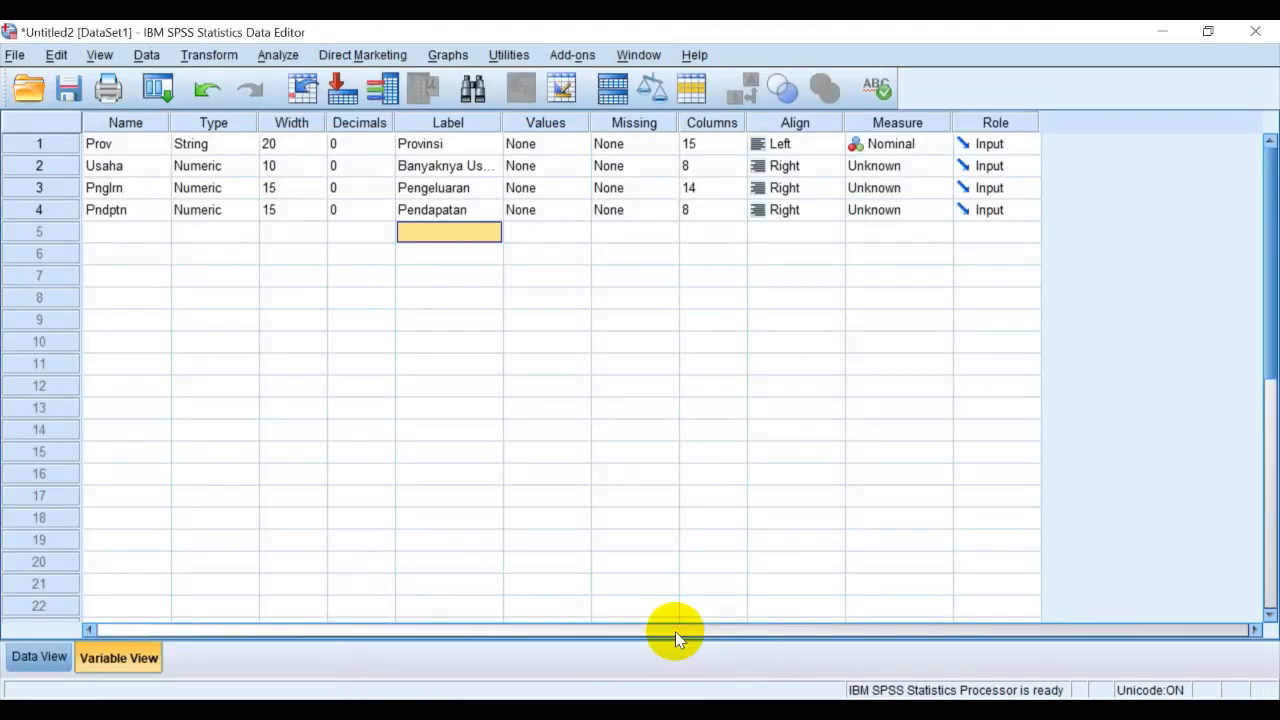
left_click(39, 657)
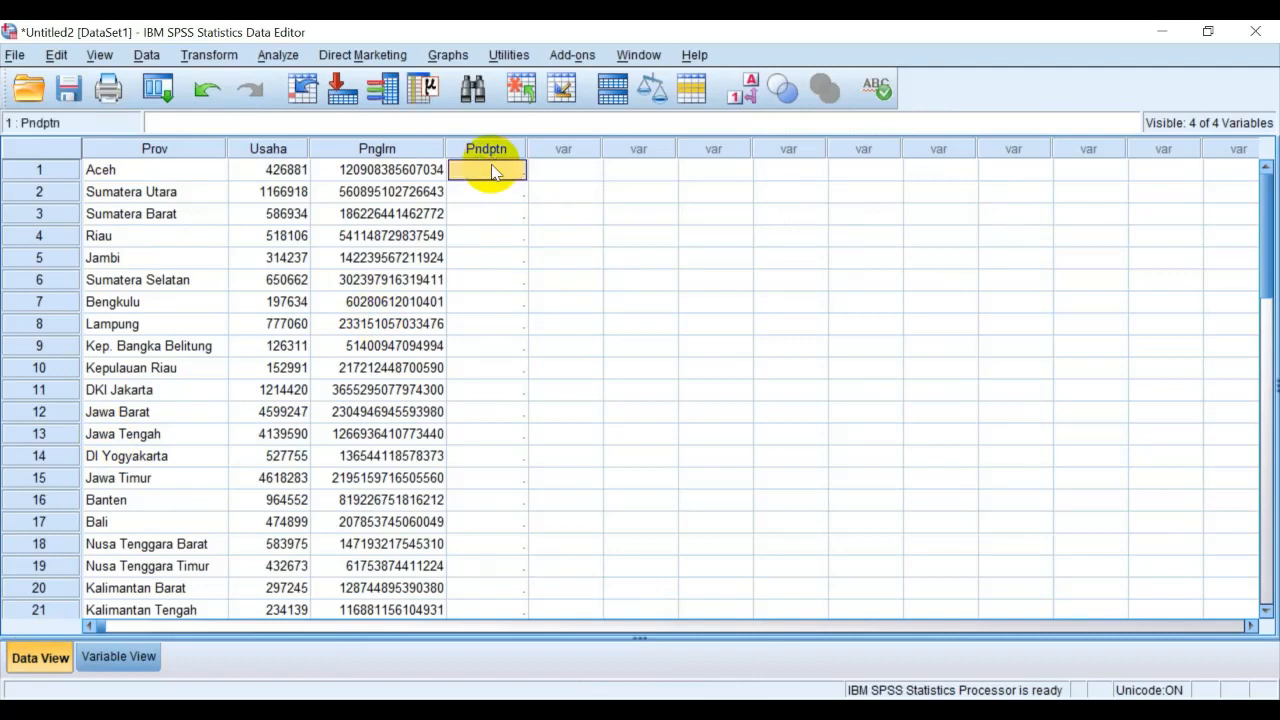
left_click_drag(527, 149, 581, 149)
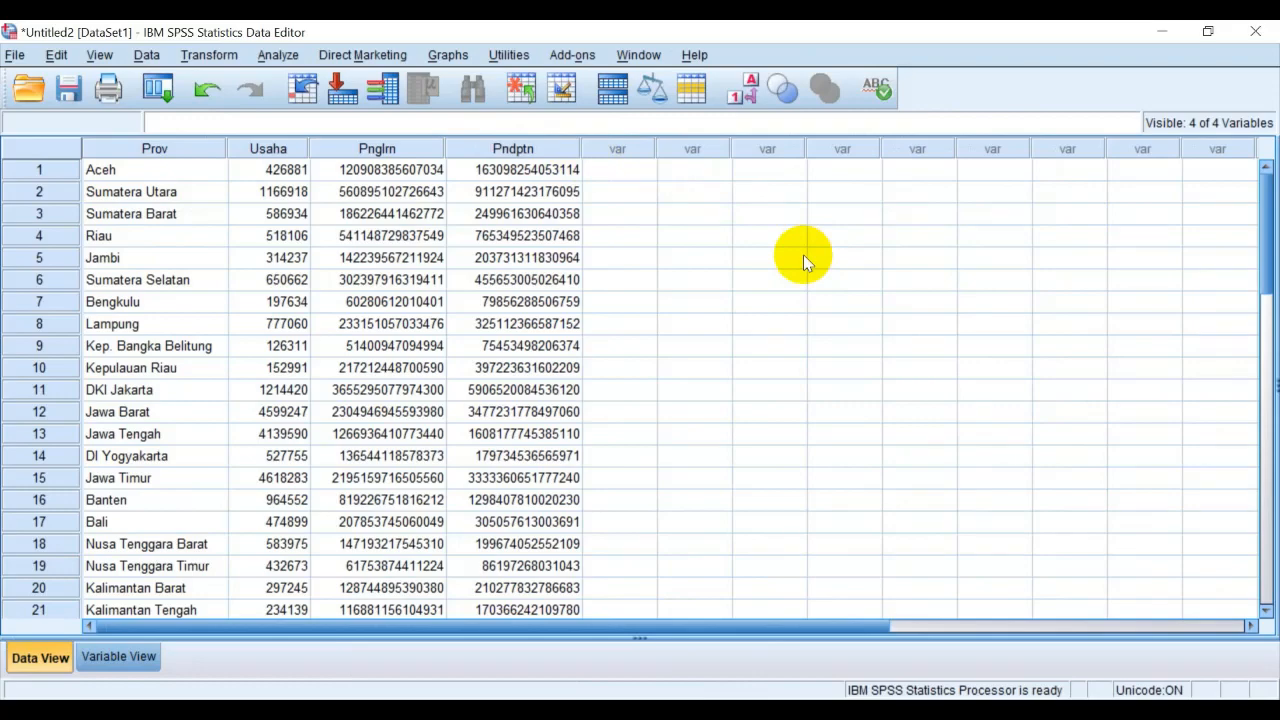
scroll(803, 256, "down", 6)
scroll(802, 256, "up", 6)
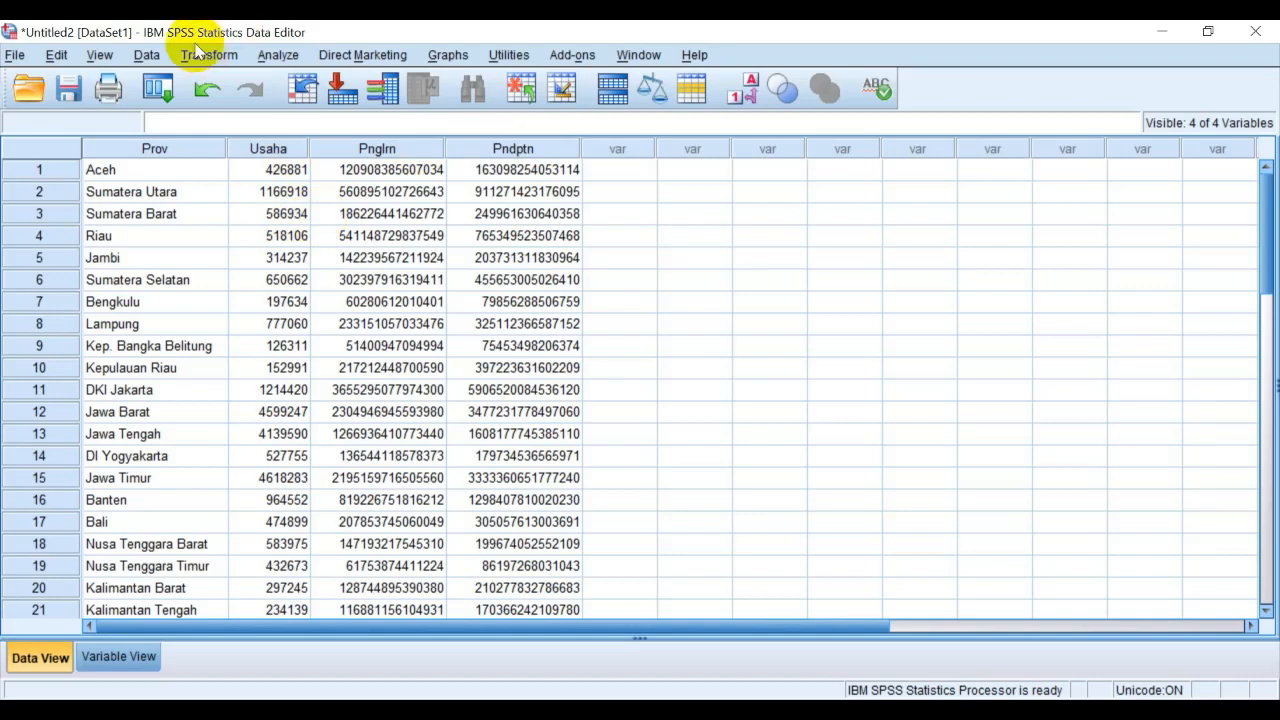
Look through the available analysis procedures, including Tables, Compare Means, Correlate and Regression
left_click(277, 56)
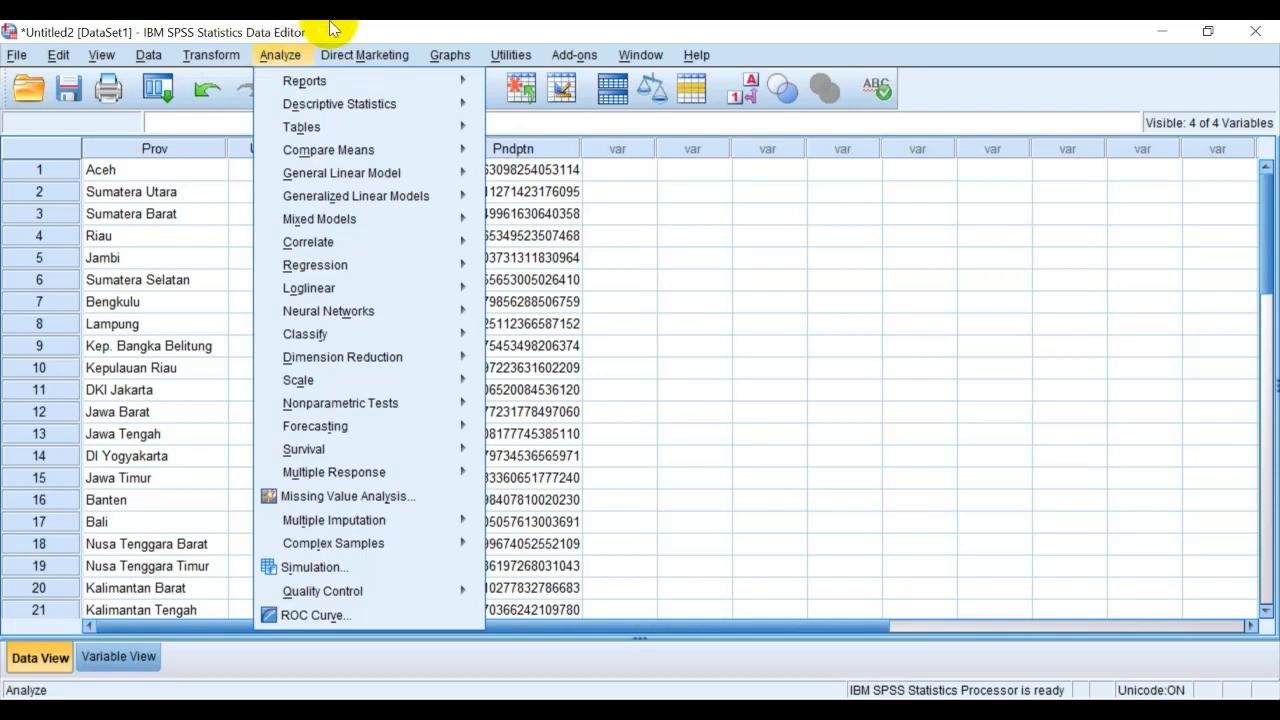
left_click(270, 28)
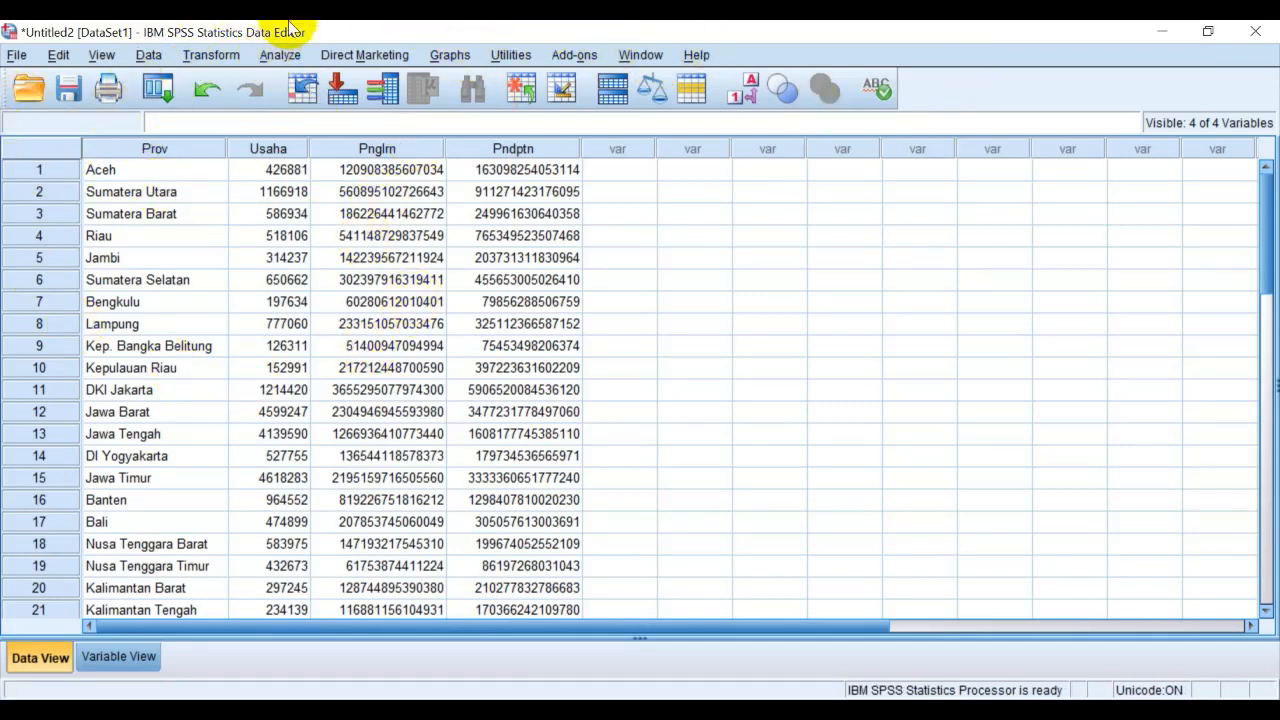
left_click(280, 56)
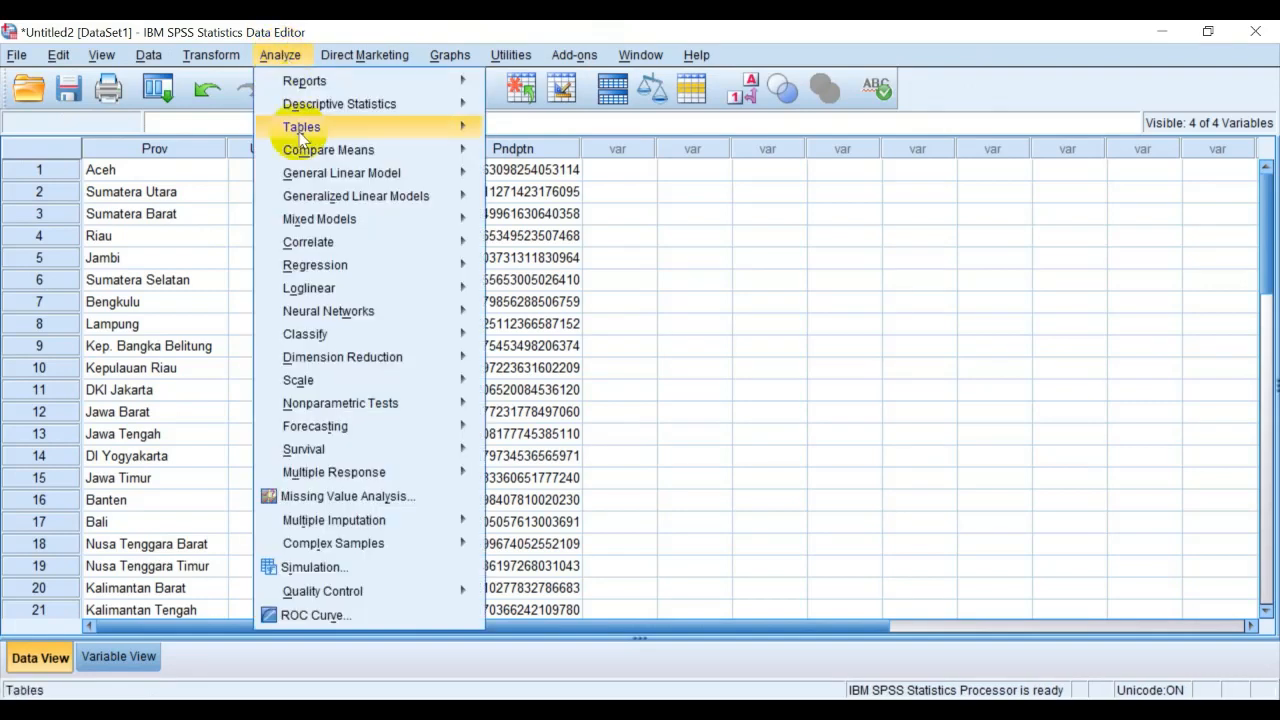
mouse_move(297, 87)
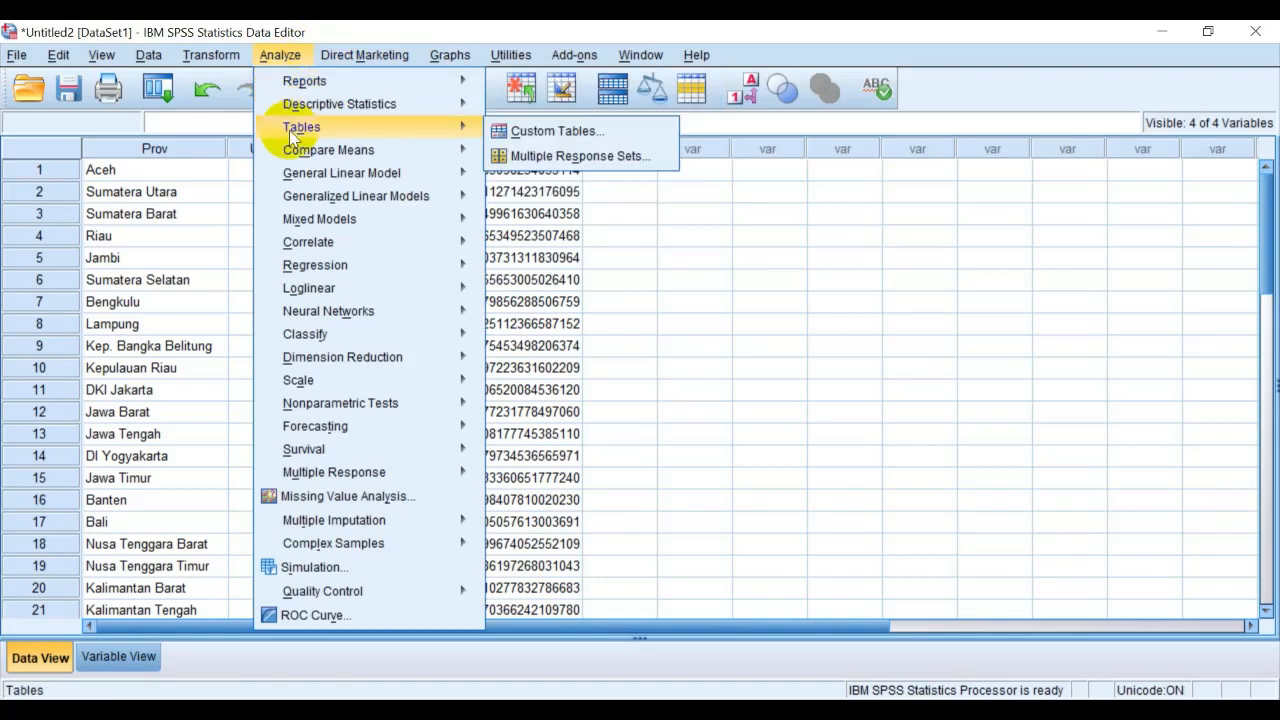
mouse_move(293, 155)
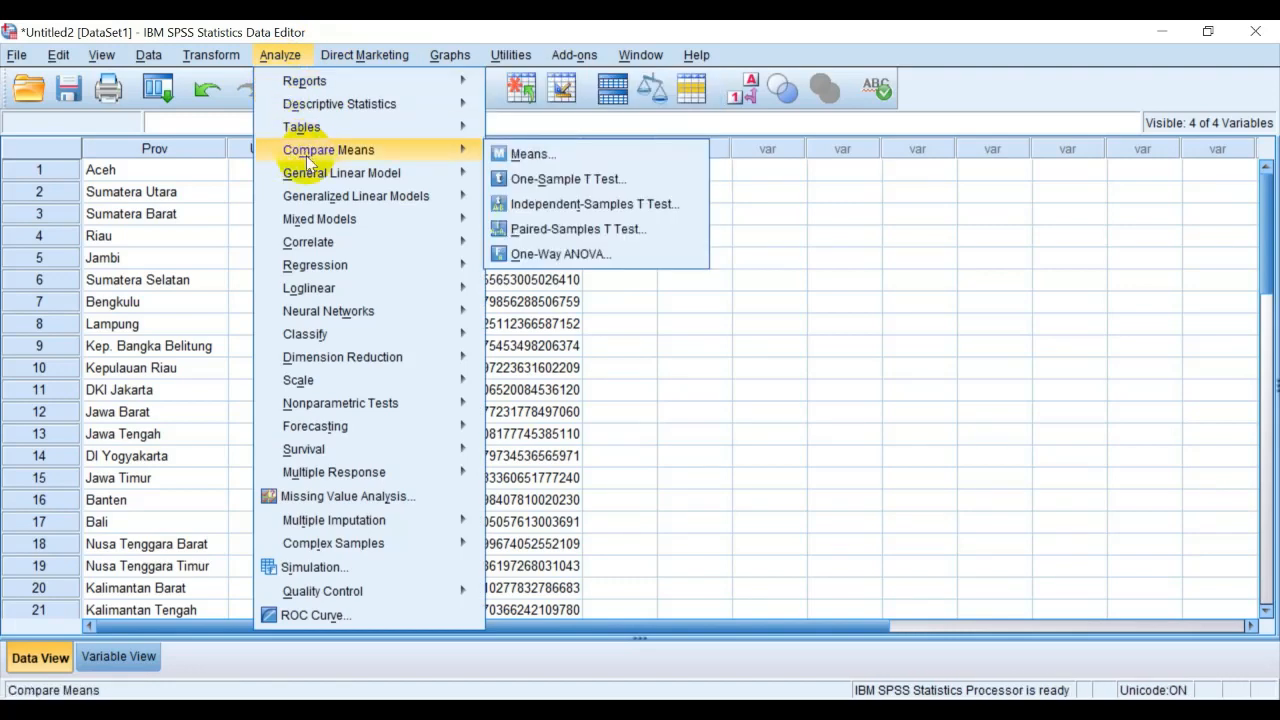
mouse_move(300, 180)
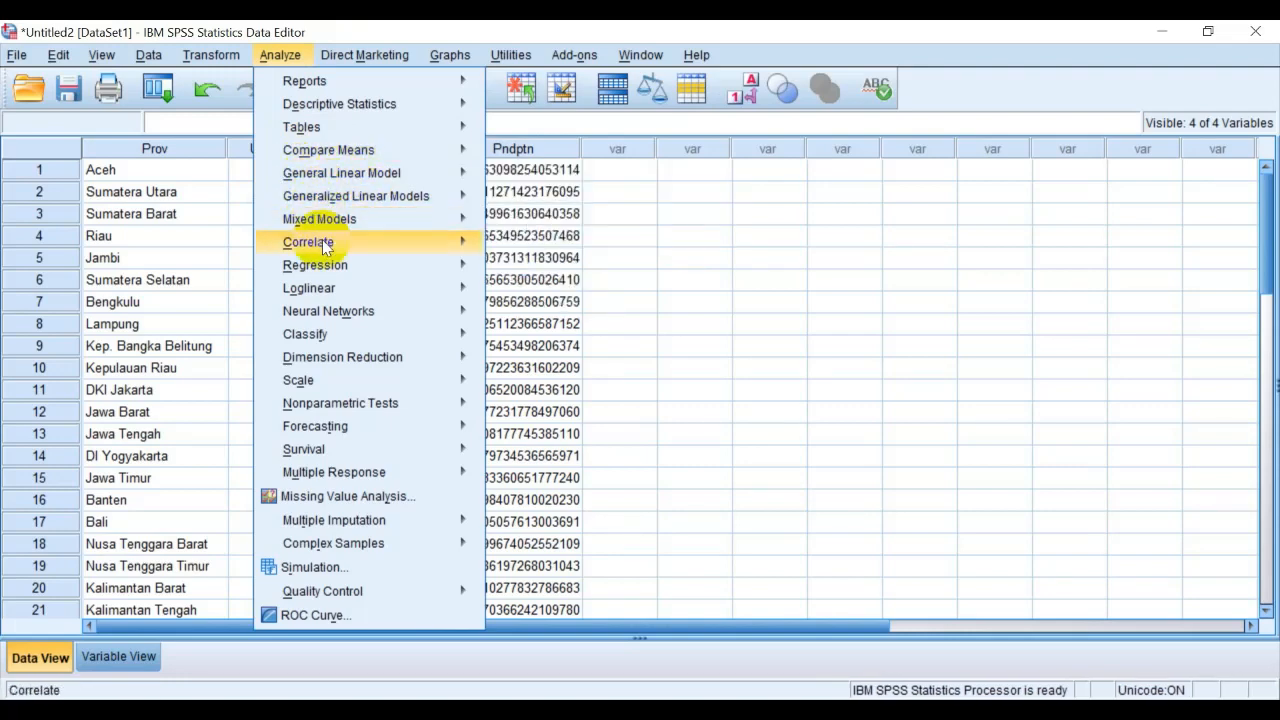
mouse_move(325, 249)
mouse_move(318, 272)
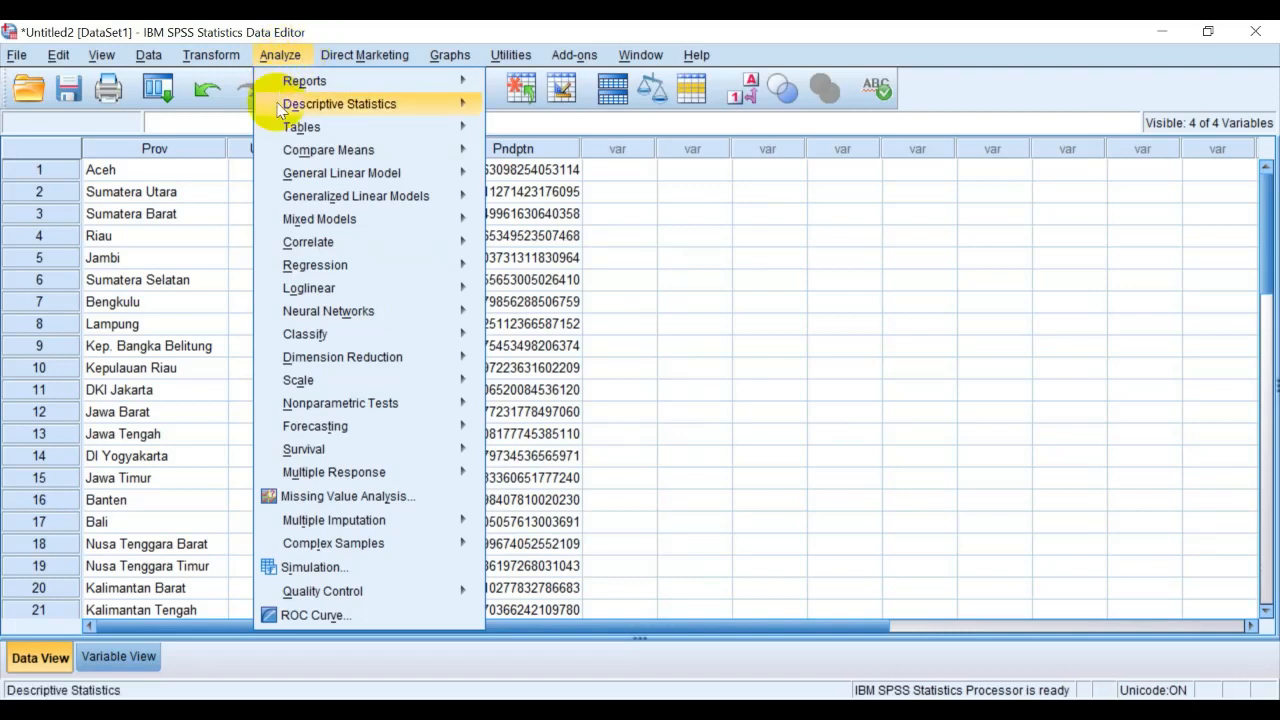
Start a Descriptives analysis with Banyaknya Usaha, Pengeluaran and Pendapatan as its variables
mouse_move(281, 108)
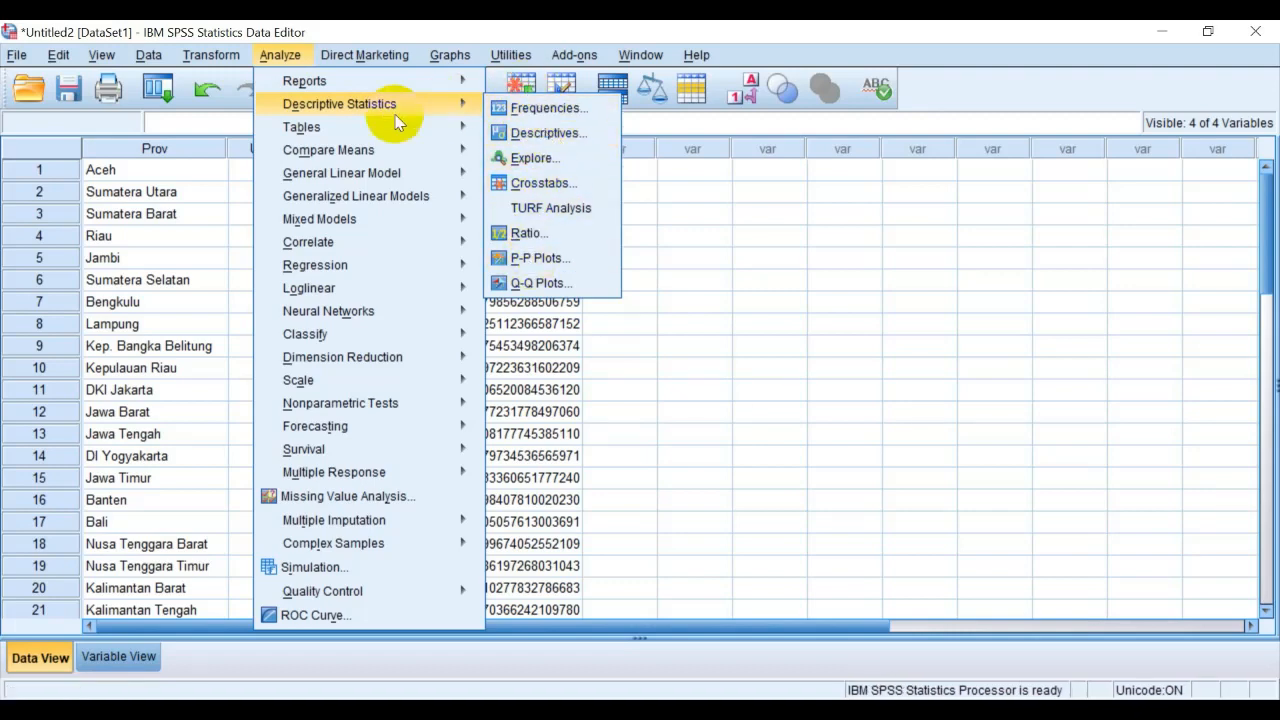
left_click(519, 131)
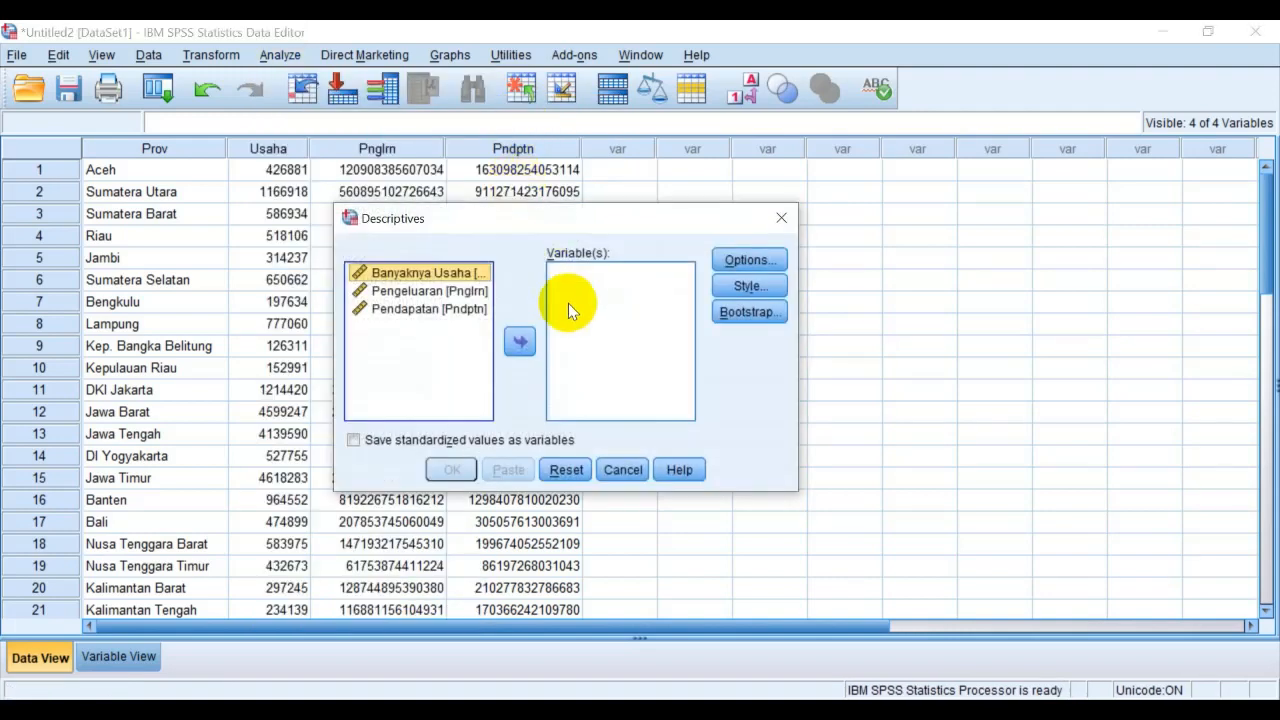
left_click(447, 295)
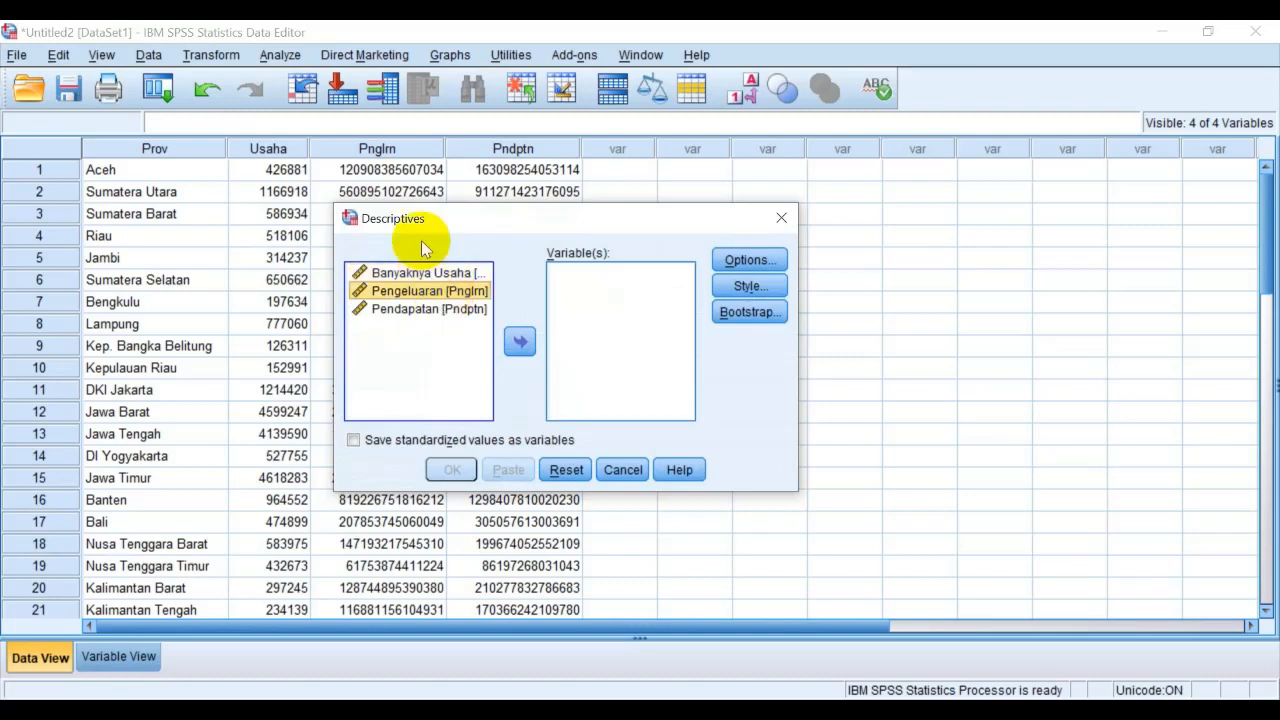
left_click(432, 275)
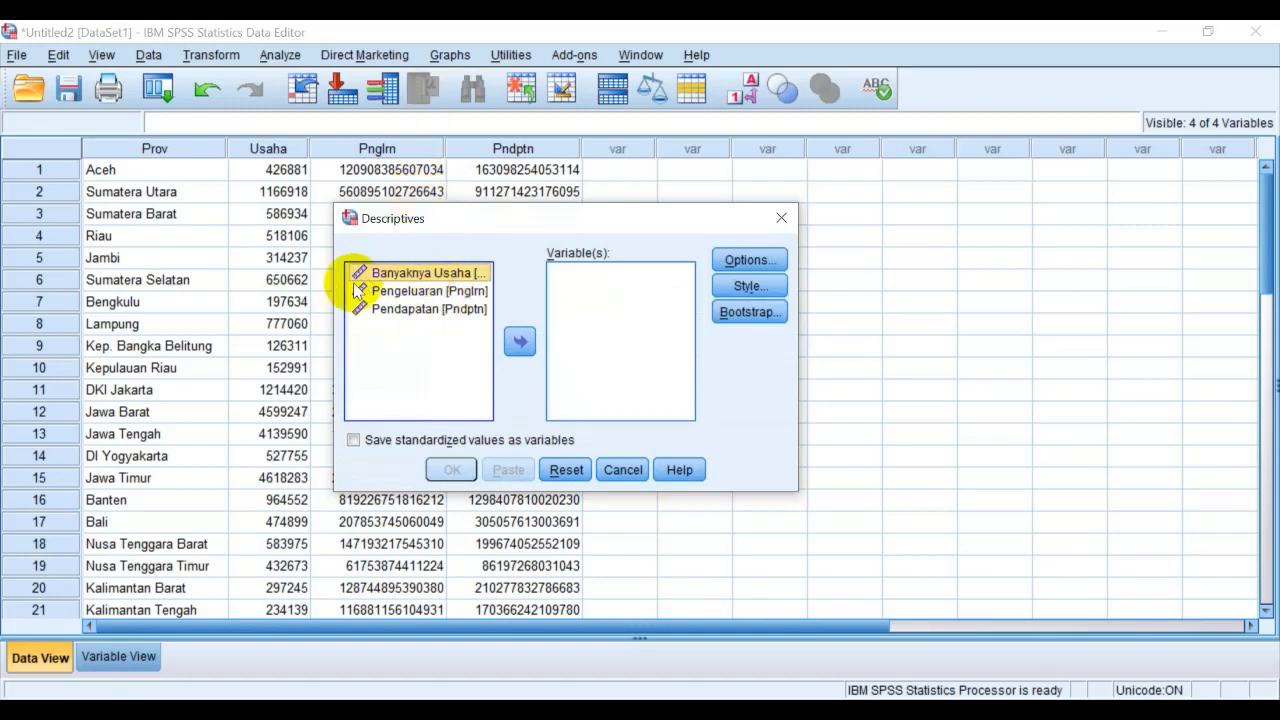
left_click(520, 343)
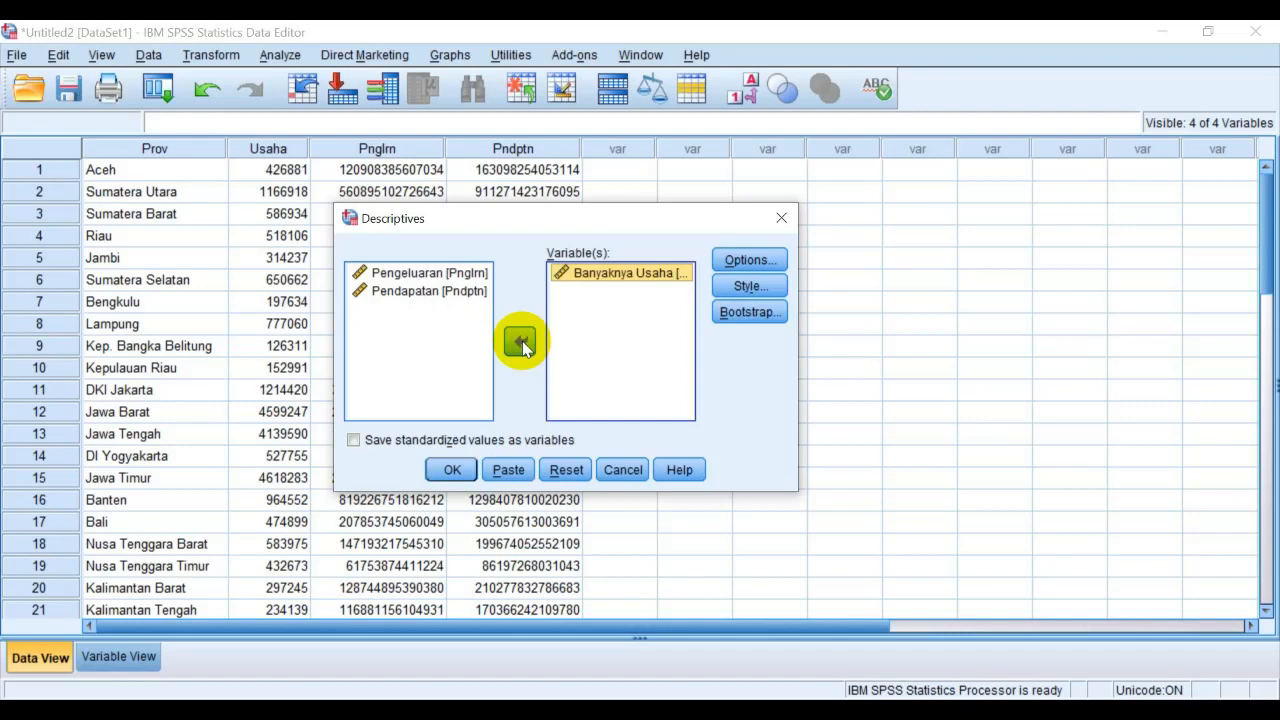
left_click(440, 274)
key("shift+Down")
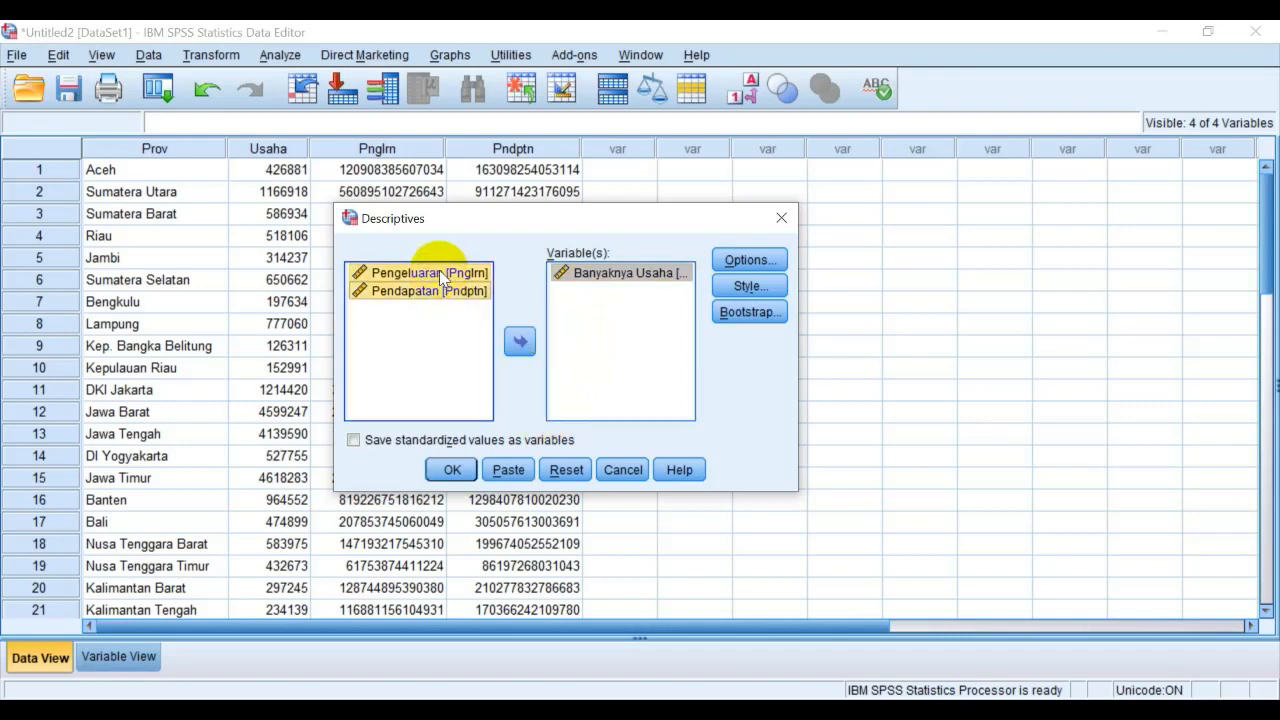
left_click(520, 342)
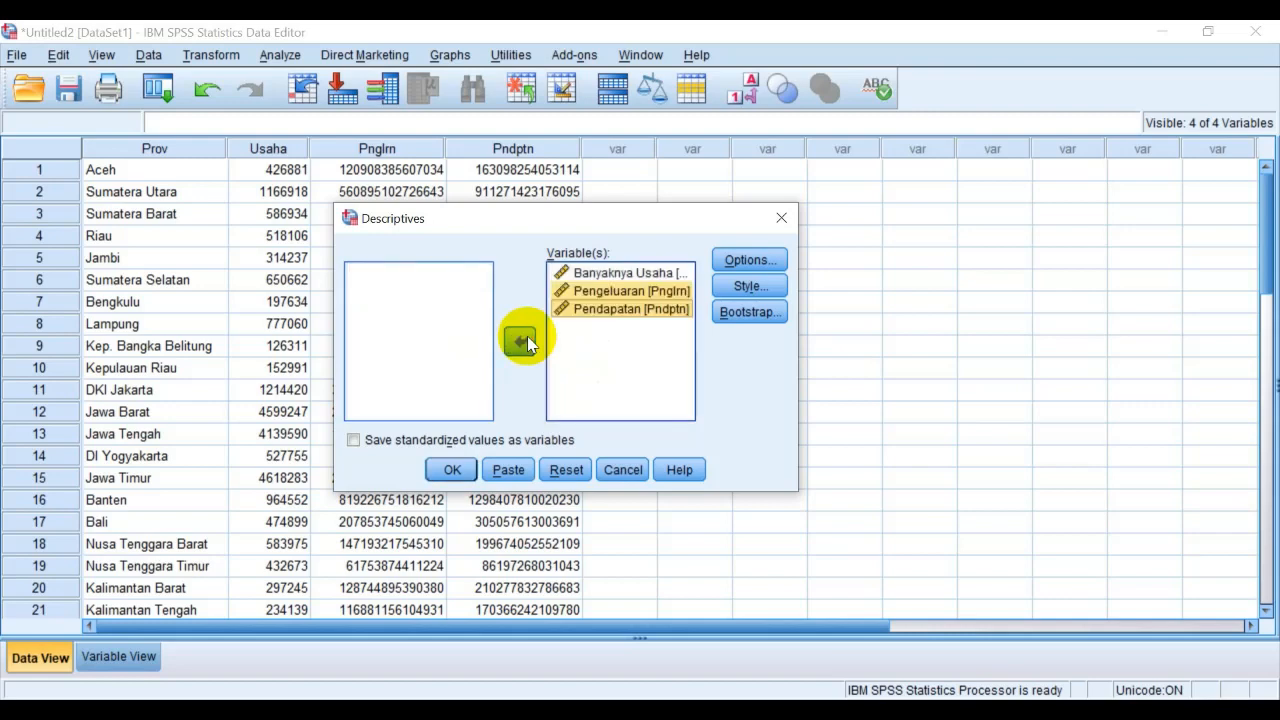
Remove Pendapatan from the Descriptives variables and add it back
left_click(598, 350)
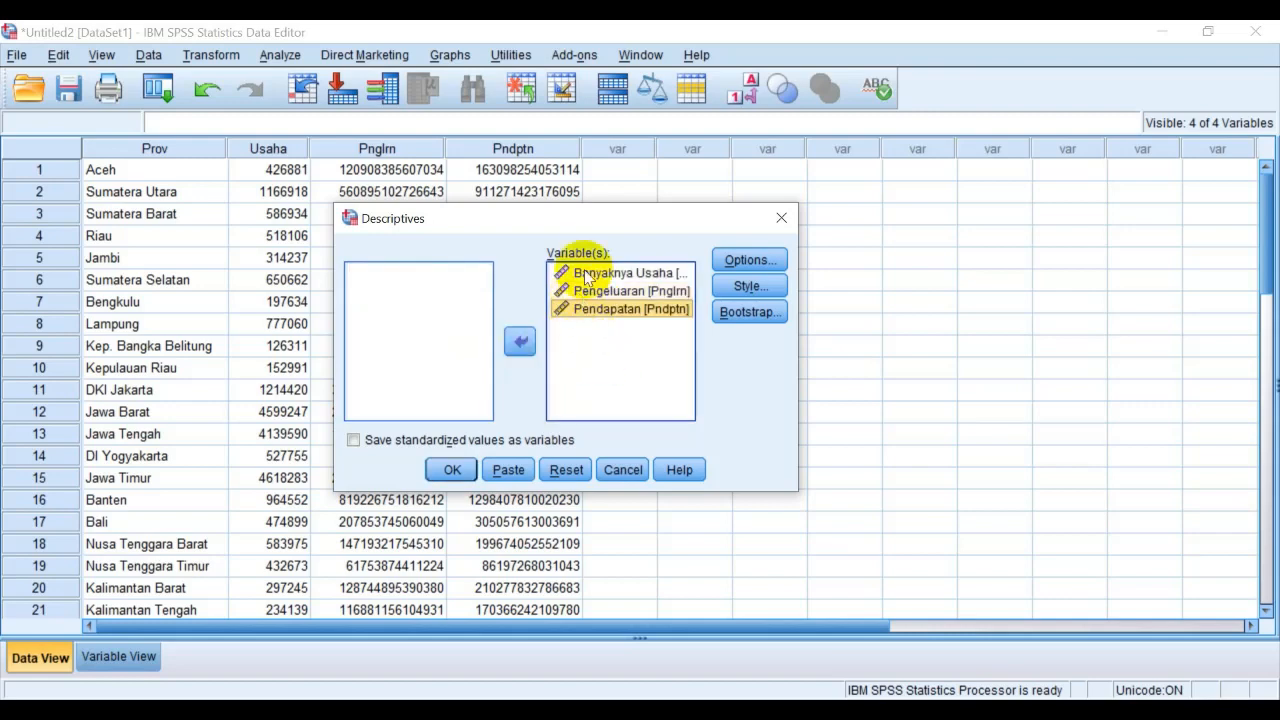
left_click(588, 274)
left_click(590, 310)
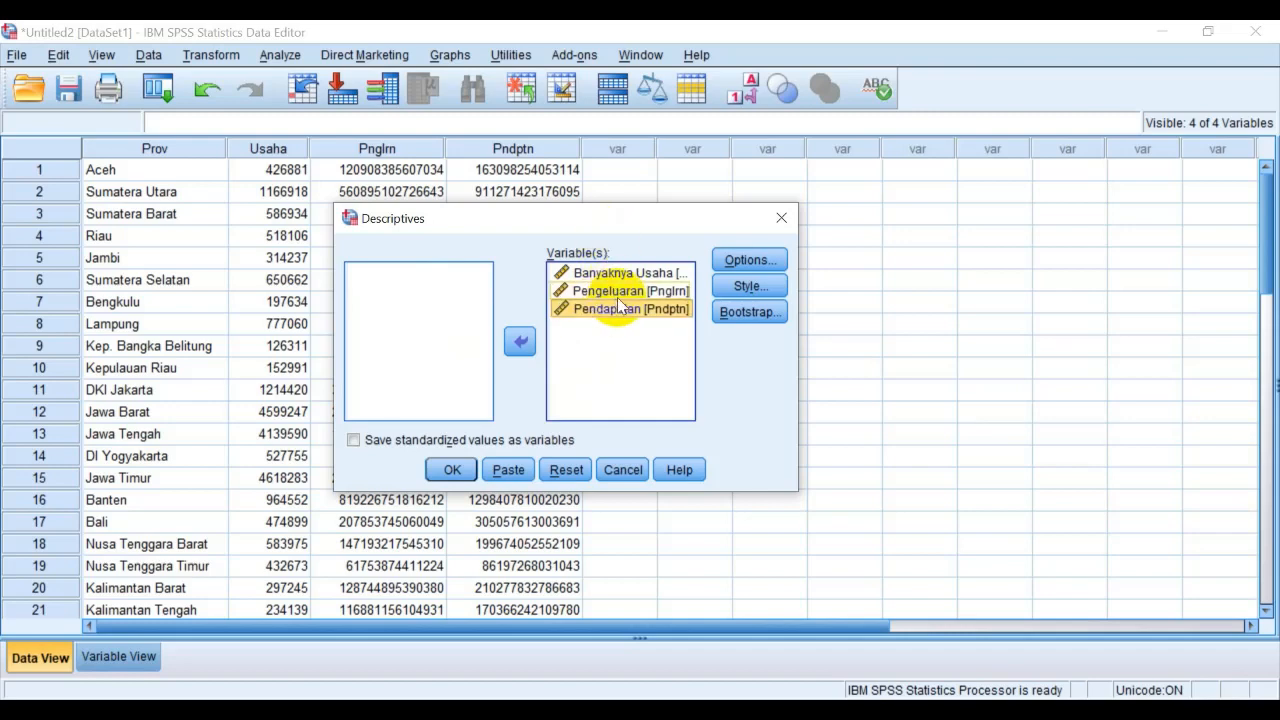
left_click(519, 342)
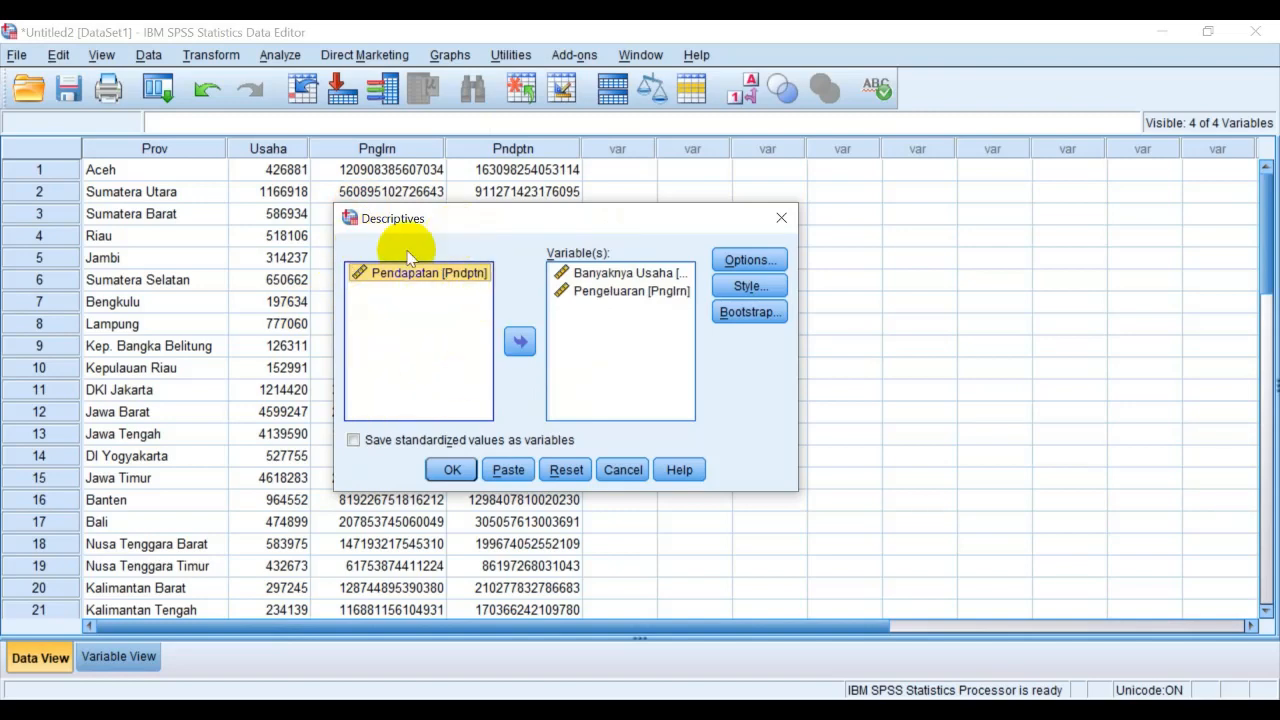
left_click(519, 338)
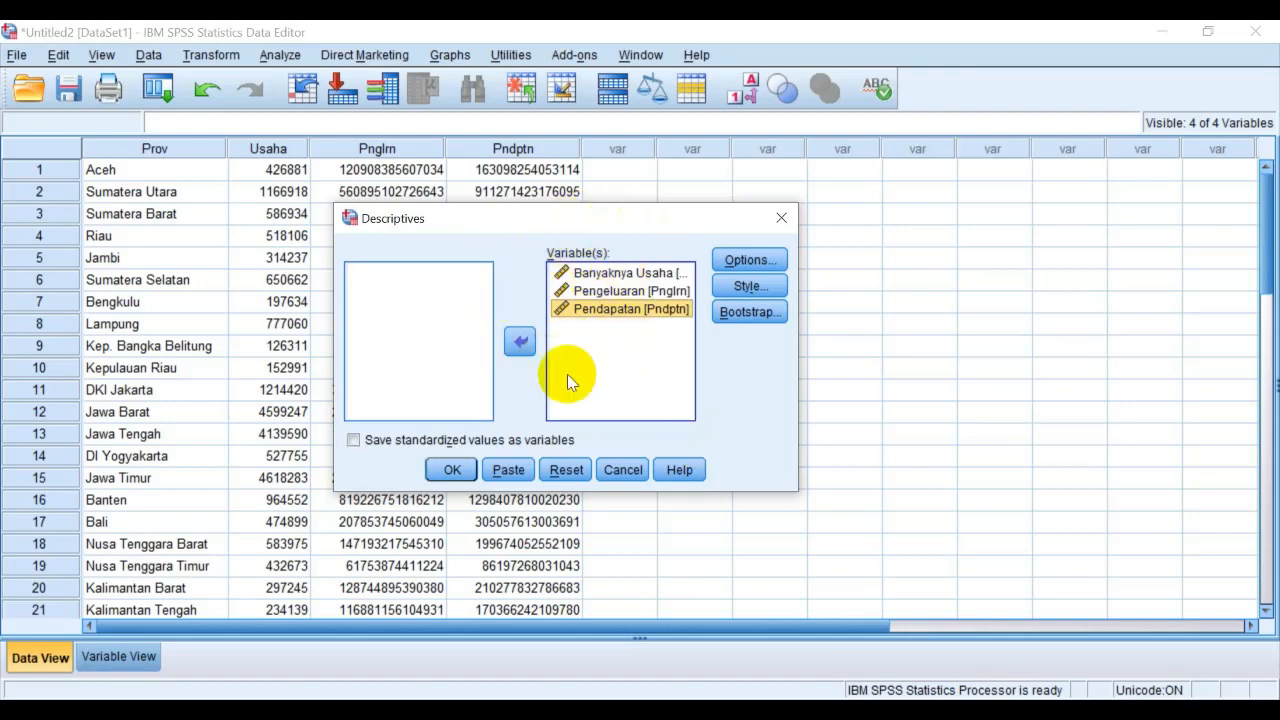
Add Sum, Variance and Range to the statistics computed by the Descriptives analysis and run it
left_click(752, 262)
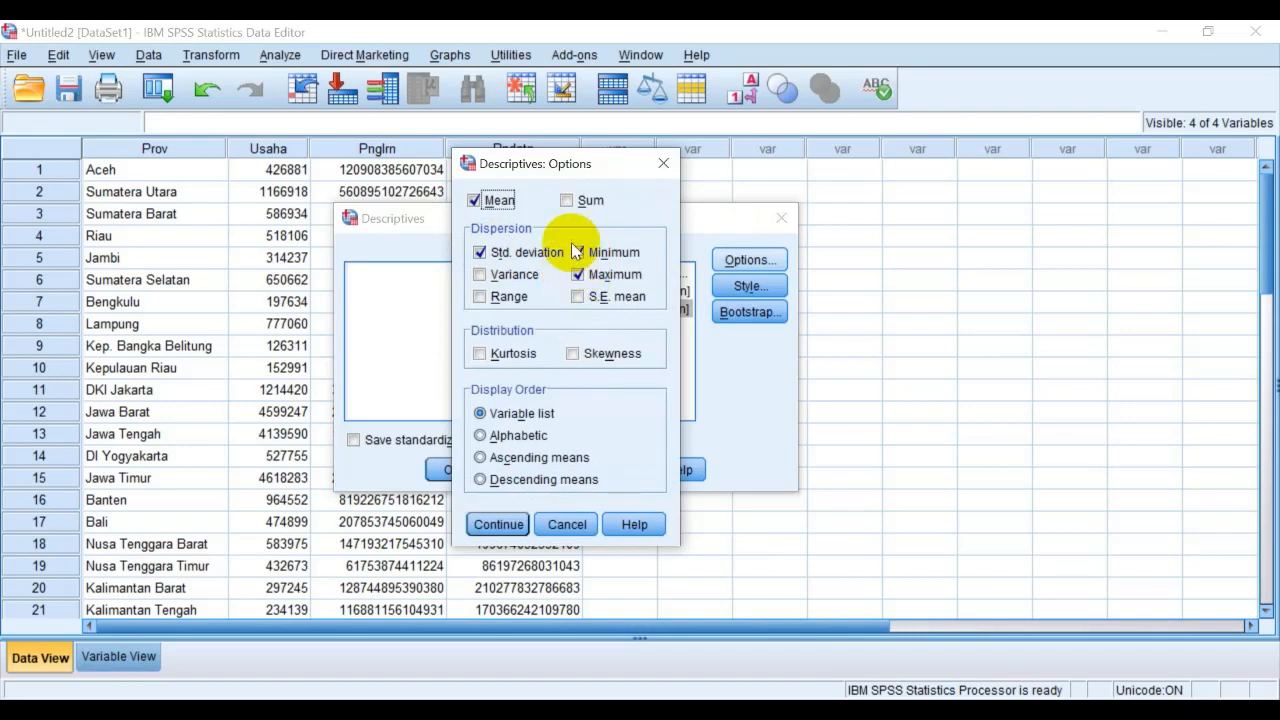
left_click(567, 202)
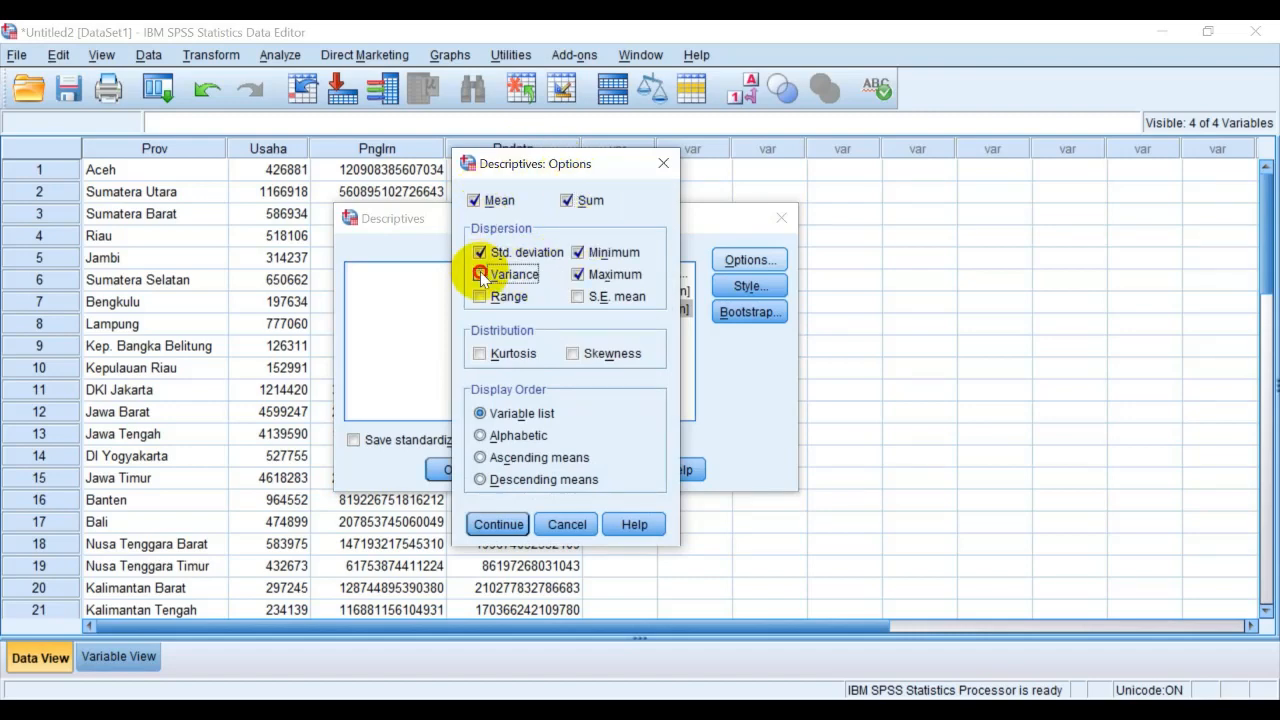
left_click(480, 297)
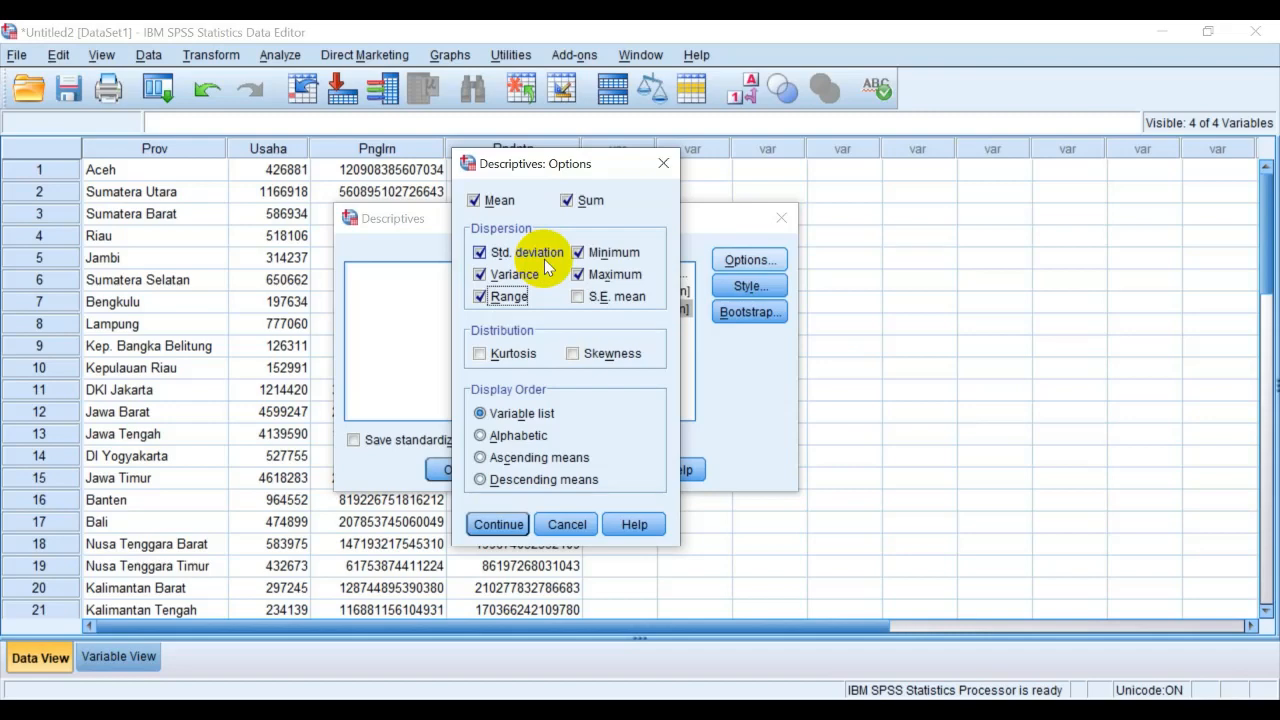
left_click(497, 525)
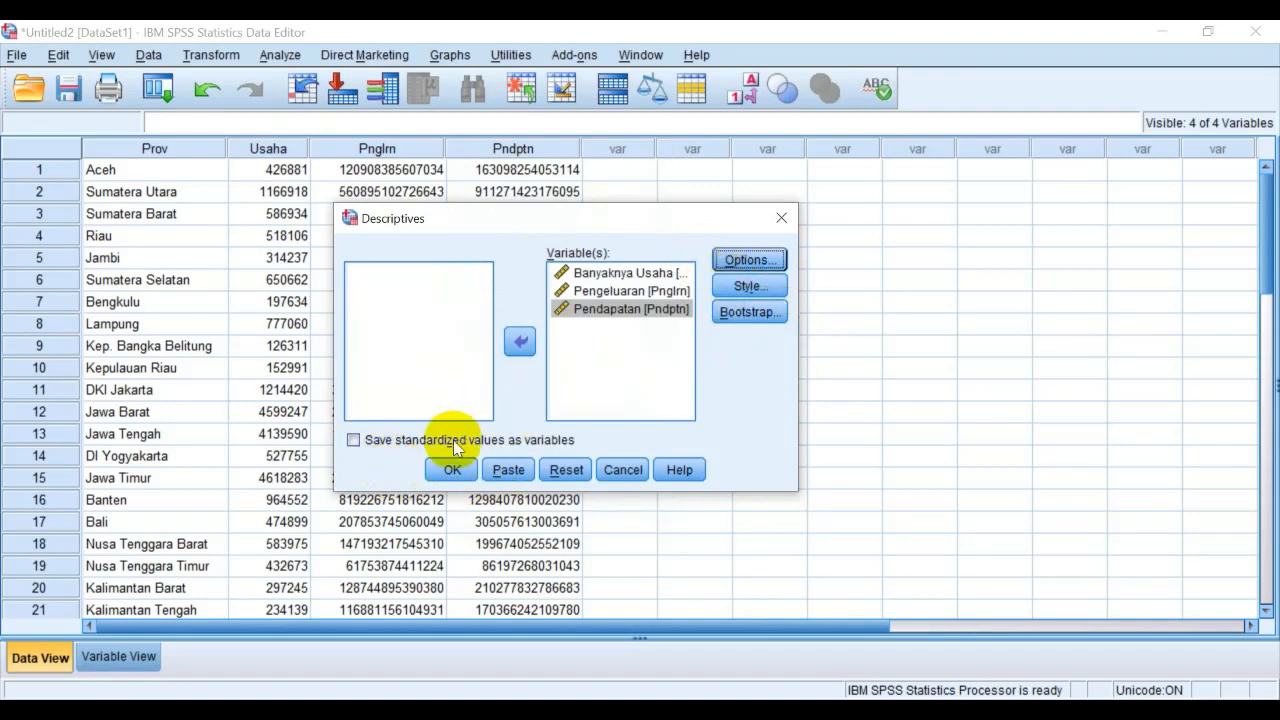
left_click(440, 470)
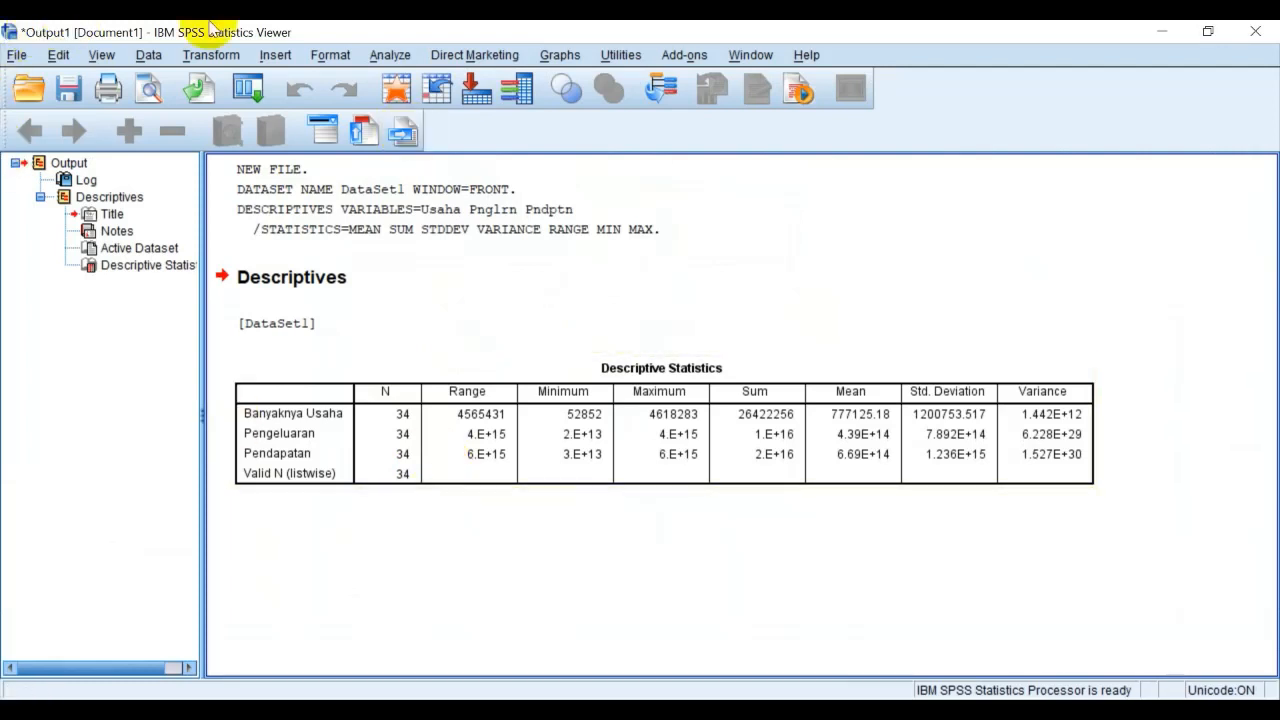
Copy the Descriptive Statistics table from the SPSS output and paste it into the blank Word document
left_click(565, 395)
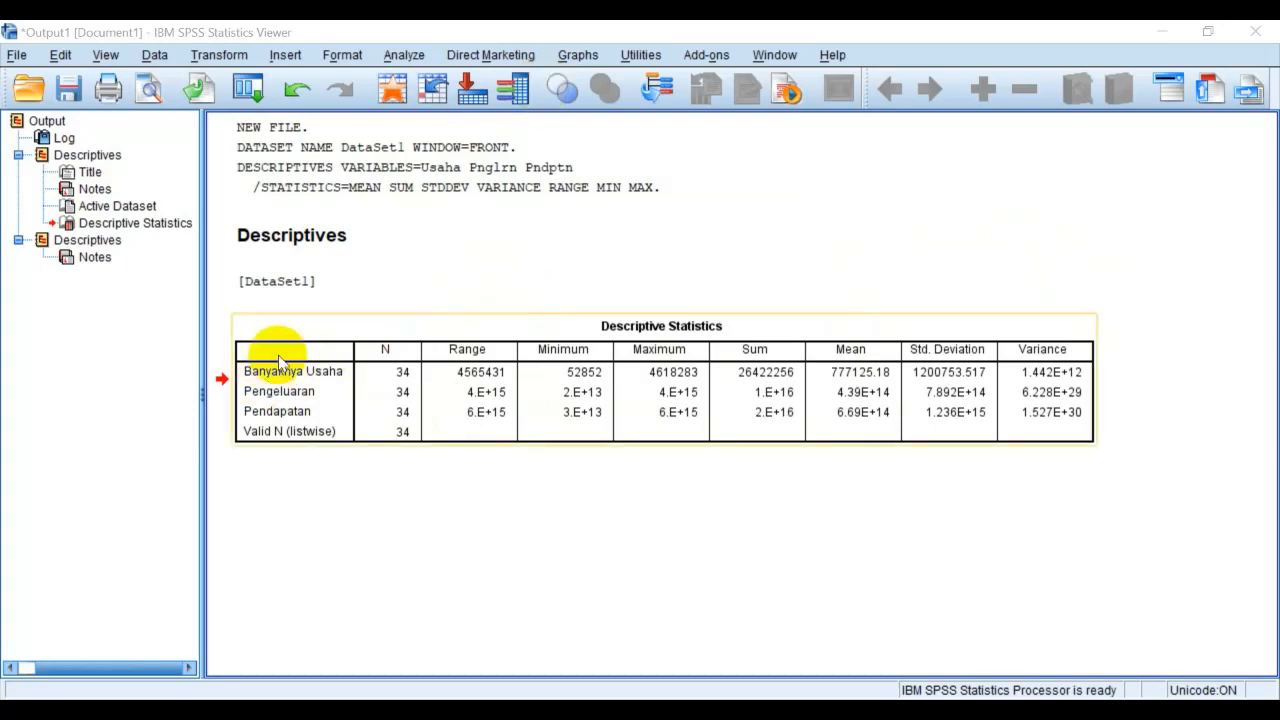
left_click(348, 325)
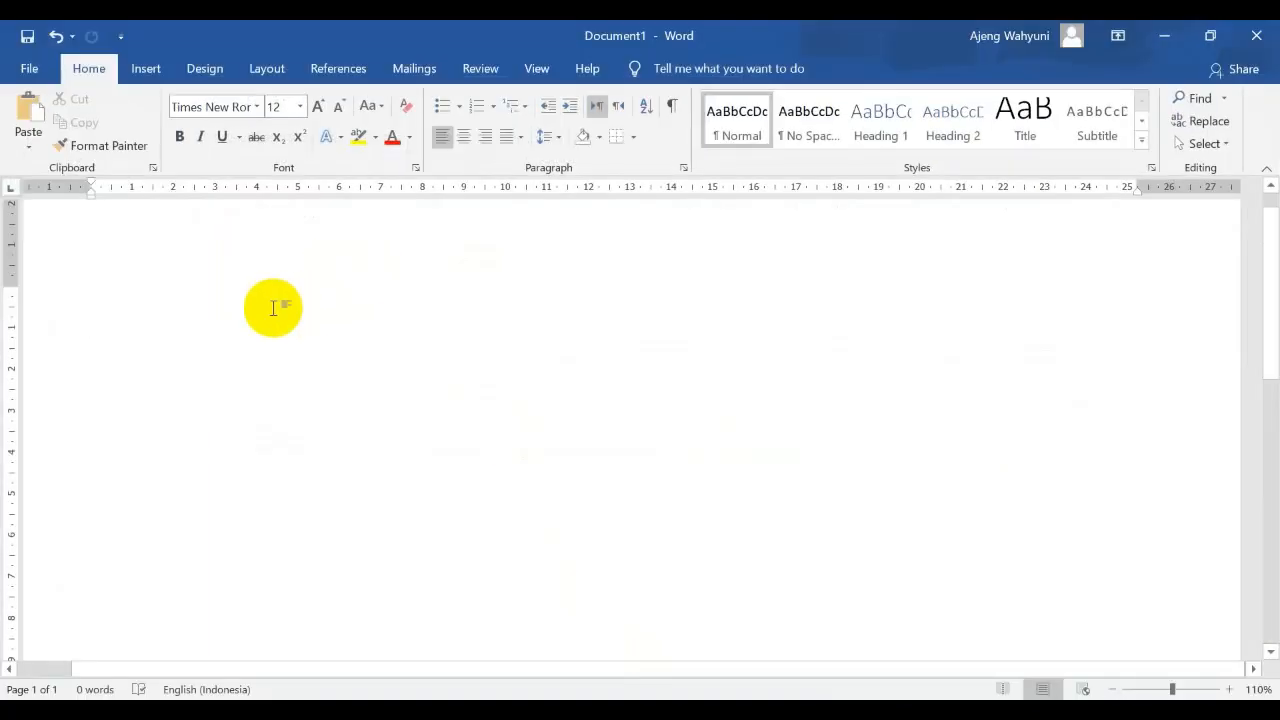
key("ctrl+v")
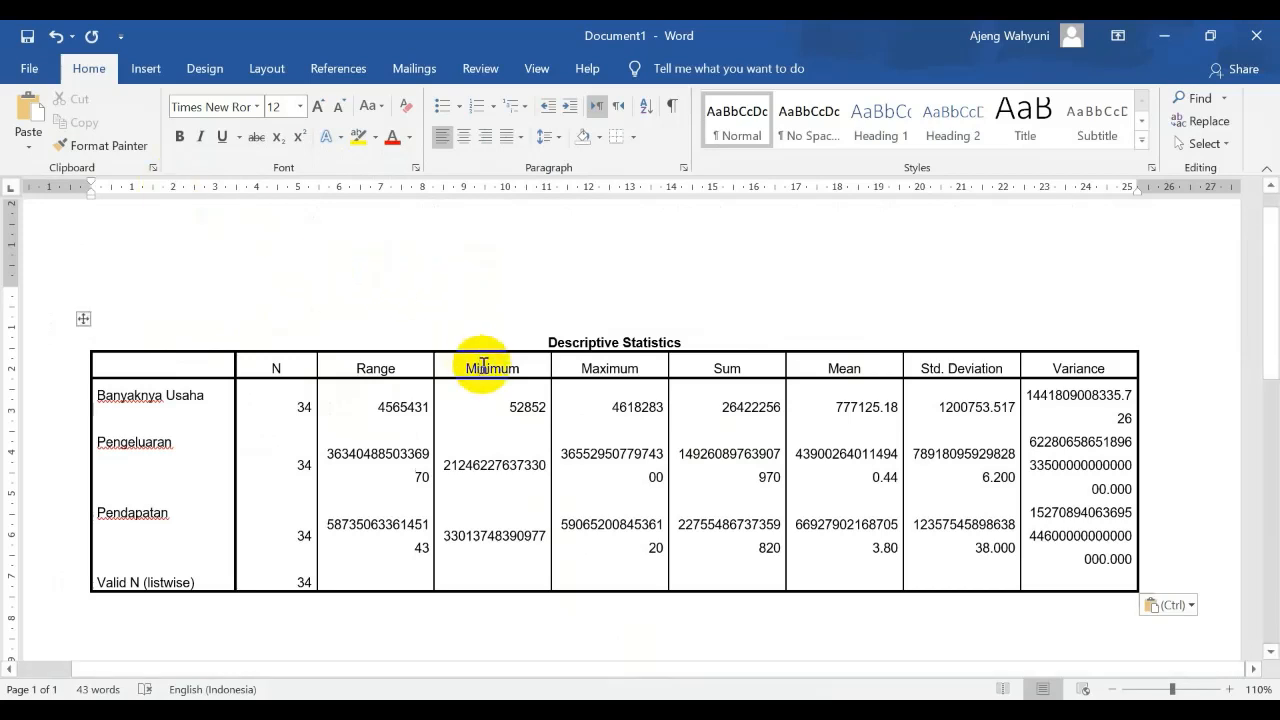
Widen the Minimum, Maximum, Sum and Mean columns of the pasted Descriptive Statistics table
mouse_move(551, 366)
left_mouse_down()
mouse_move(590, 364)
mouse_move(568, 366)
left_mouse_up()
left_click(83, 318)
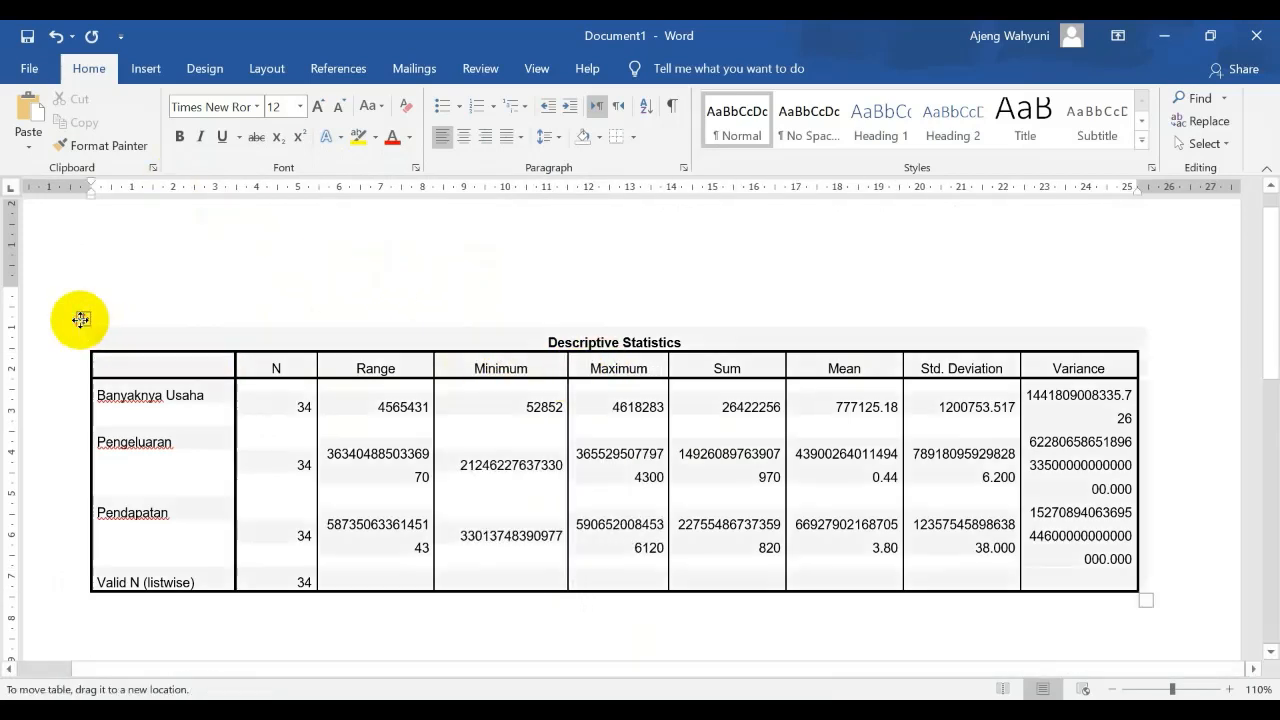
left_click_drag(669, 182, 703, 182)
left_click_drag(818, 184, 858, 185)
left_click_drag(980, 186, 994, 186)
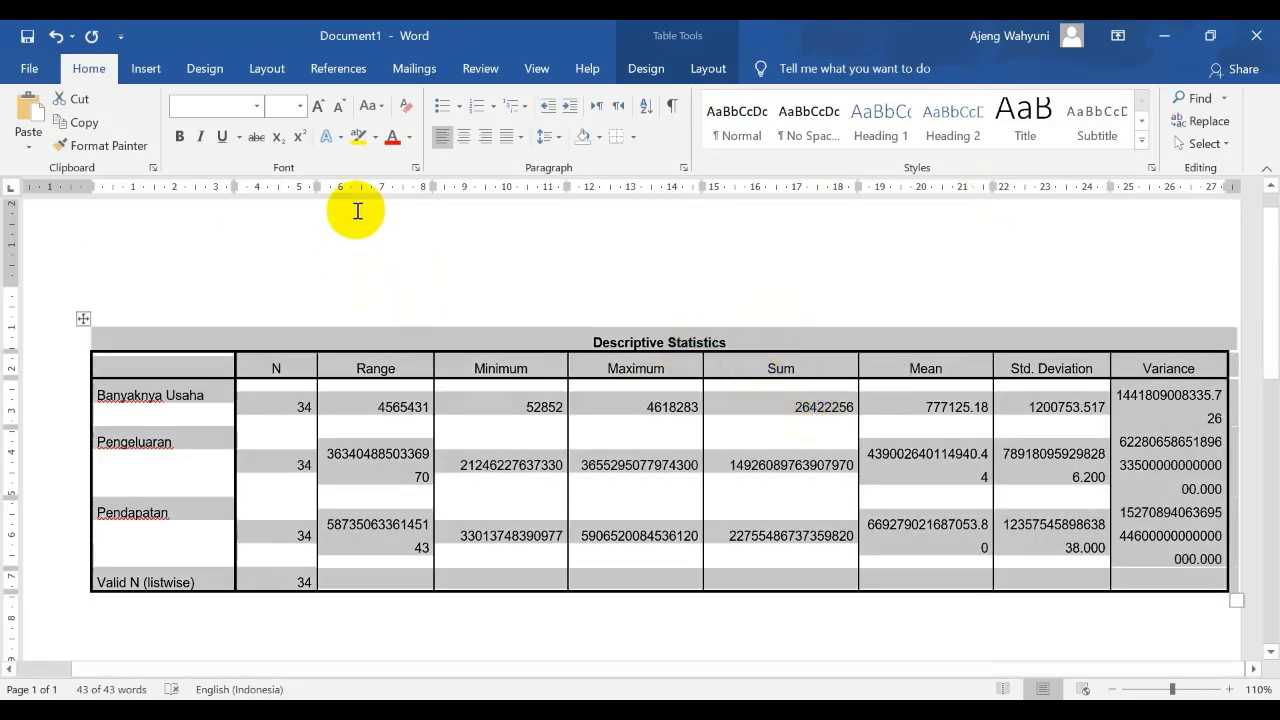
Narrow the table's N column and widen the Range, Mean and Std. Deviation columns so their values fit on one line
left_click_drag(318, 184, 297, 187)
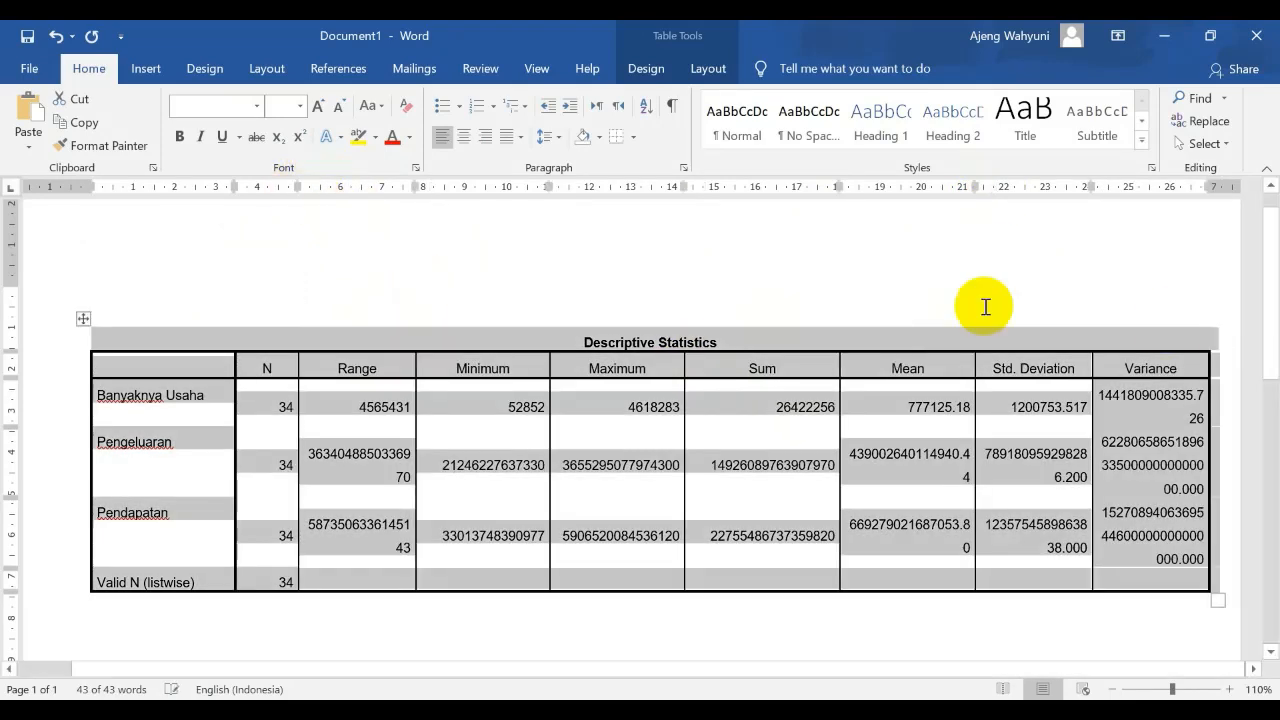
left_click_drag(1090, 188, 1128, 189)
key("ctrl+a")
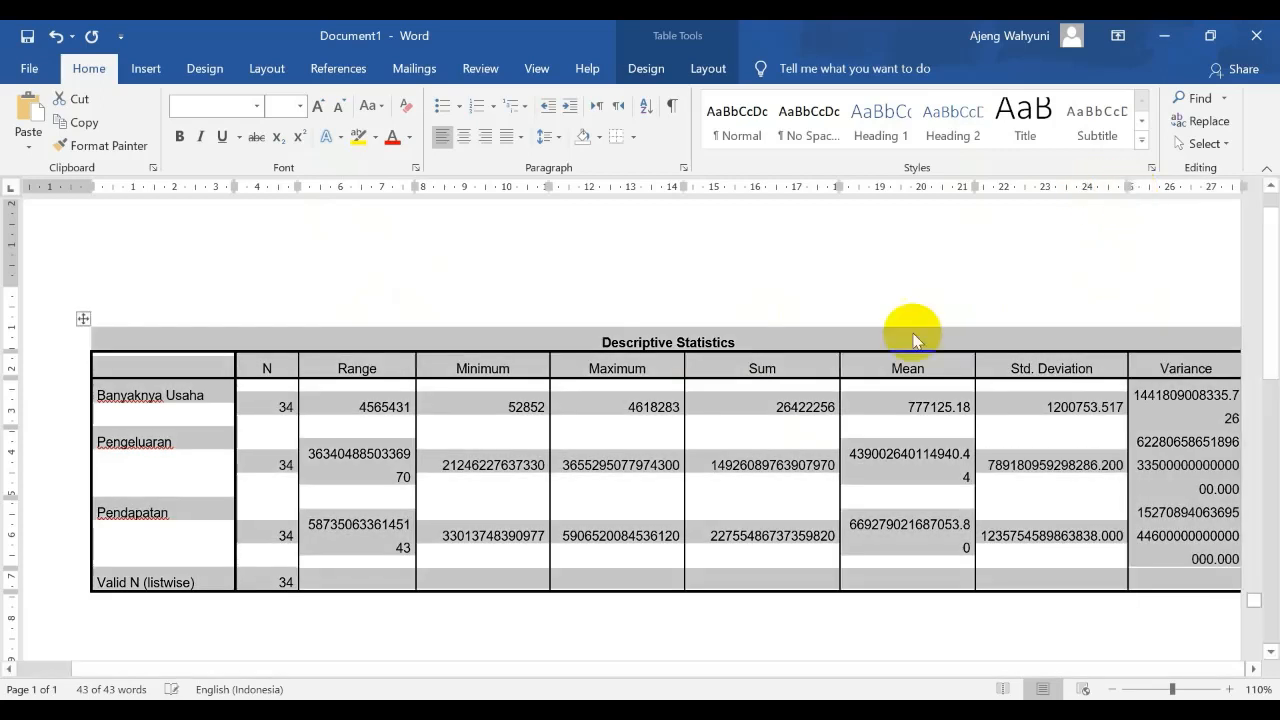
left_click(362, 470)
scroll(220, 450, "down", 1)
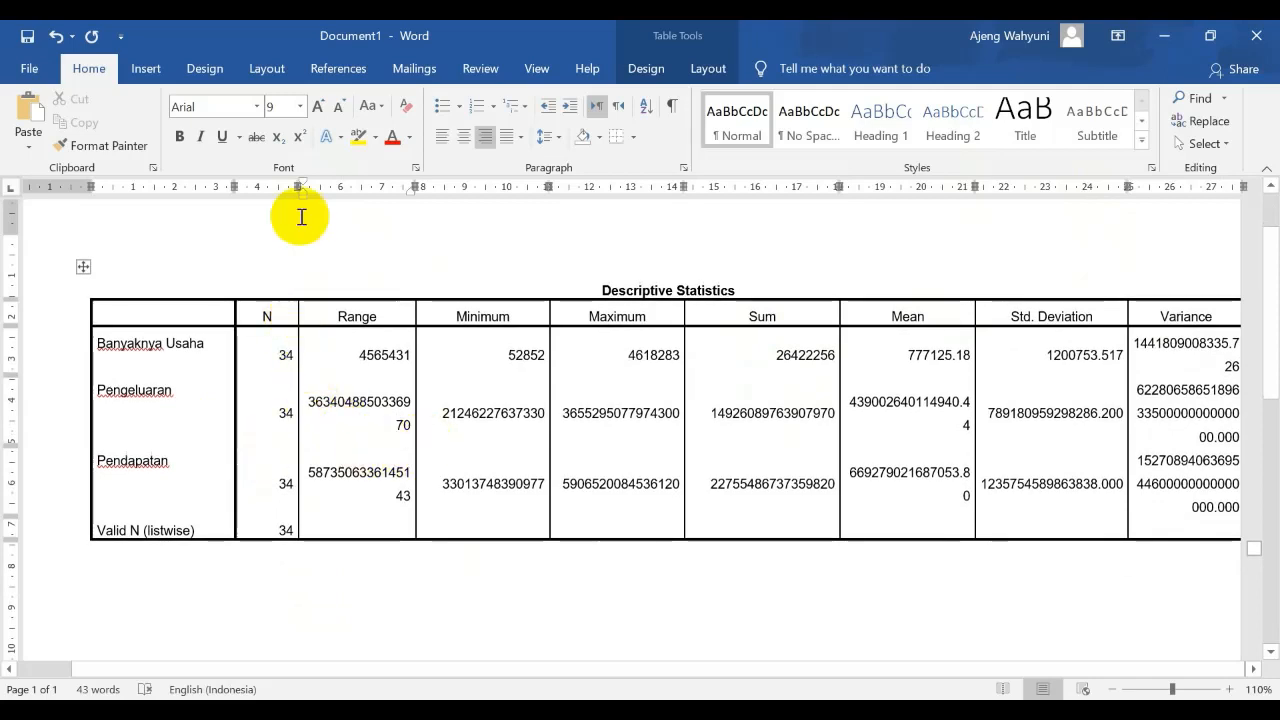
left_click_drag(297, 186, 279, 186)
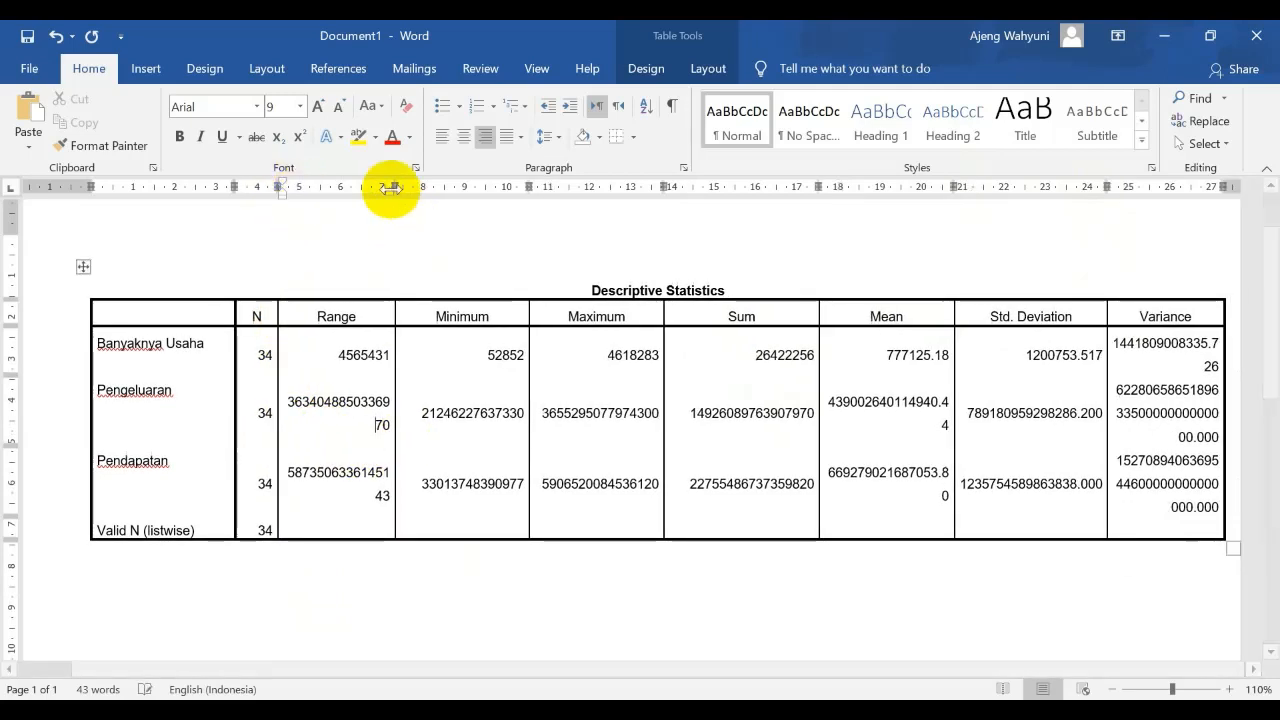
left_click_drag(395, 186, 413, 186)
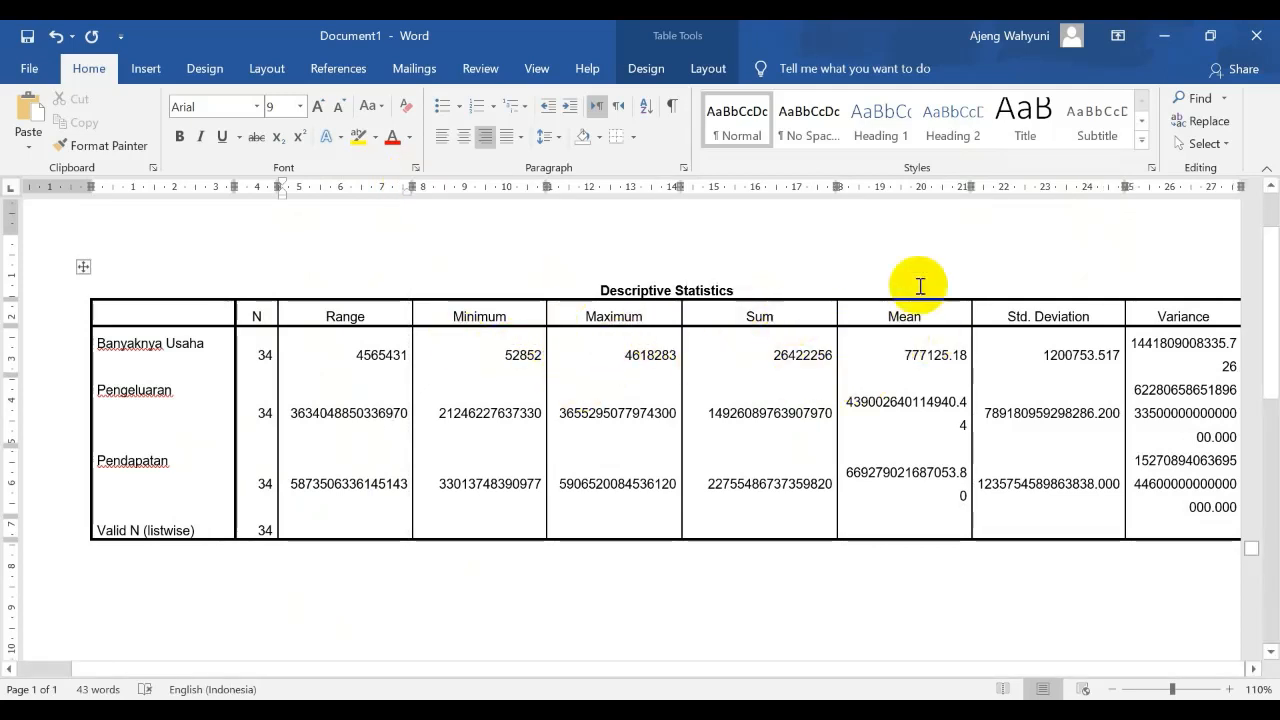
left_click_drag(962, 186, 988, 187)
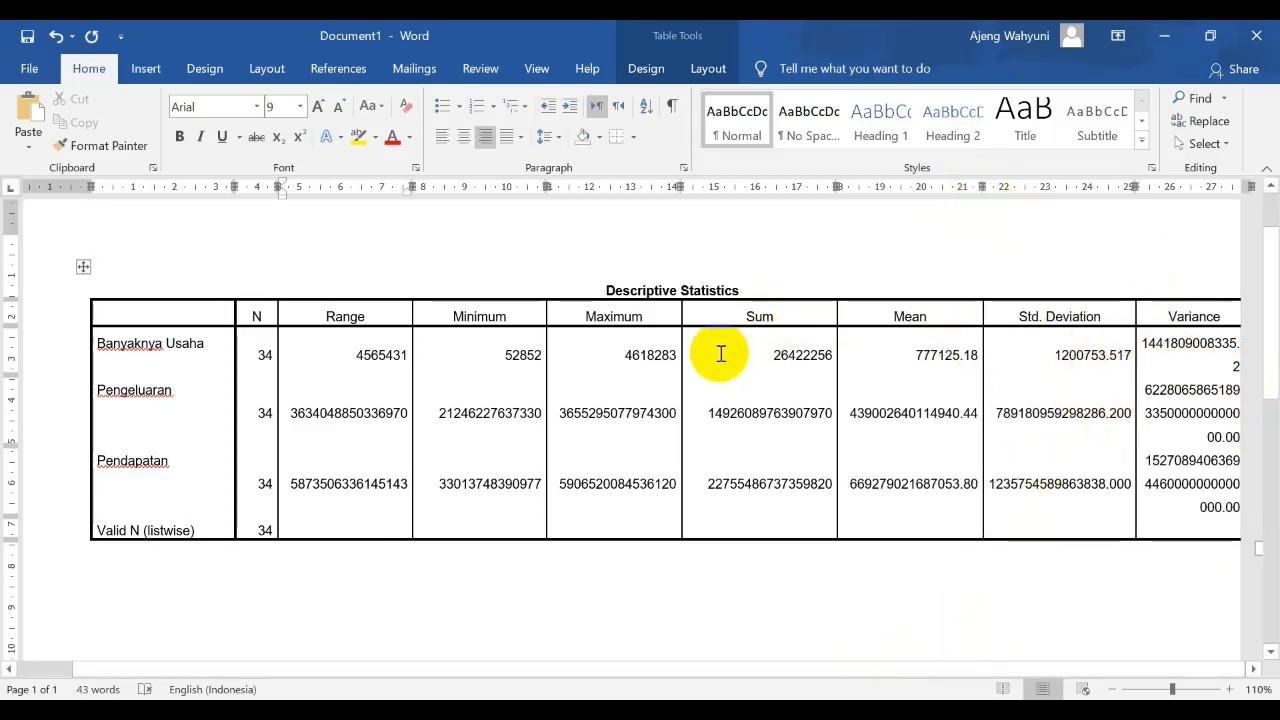
Minimize Word and the SPSS output viewer, and switch back to the SPSS Data Editor
left_click(1157, 28)
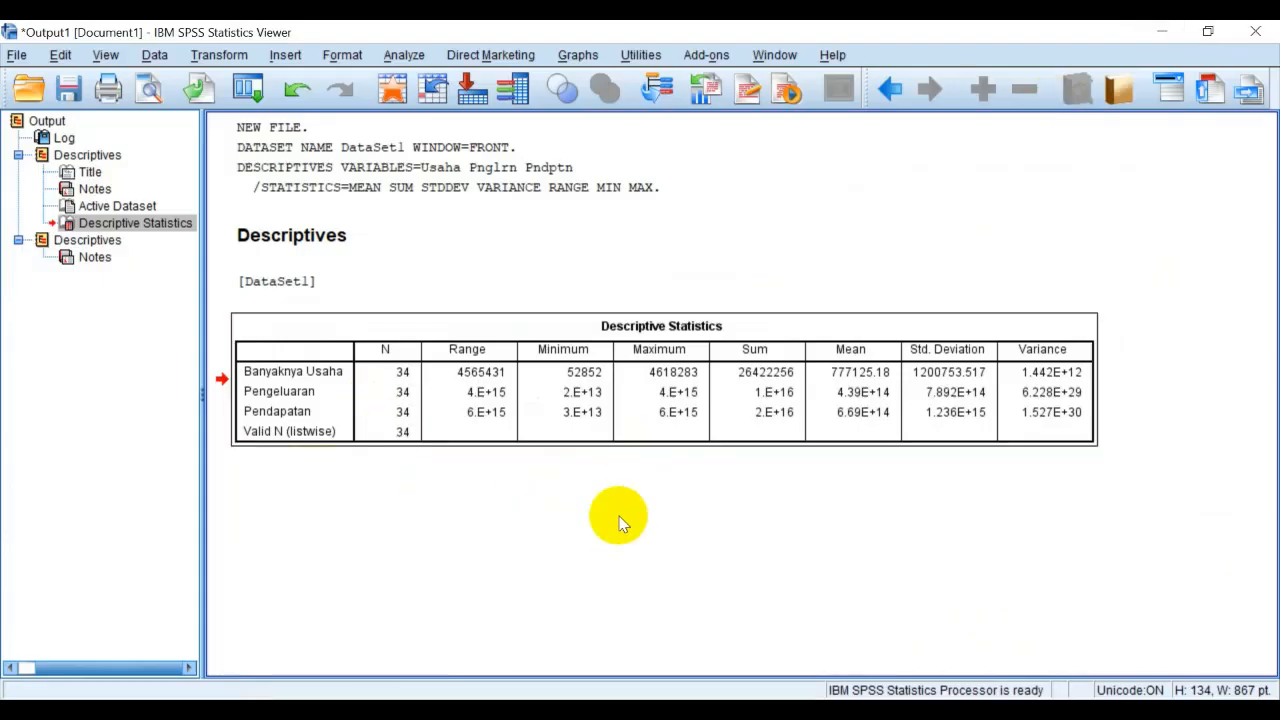
left_click(510, 512)
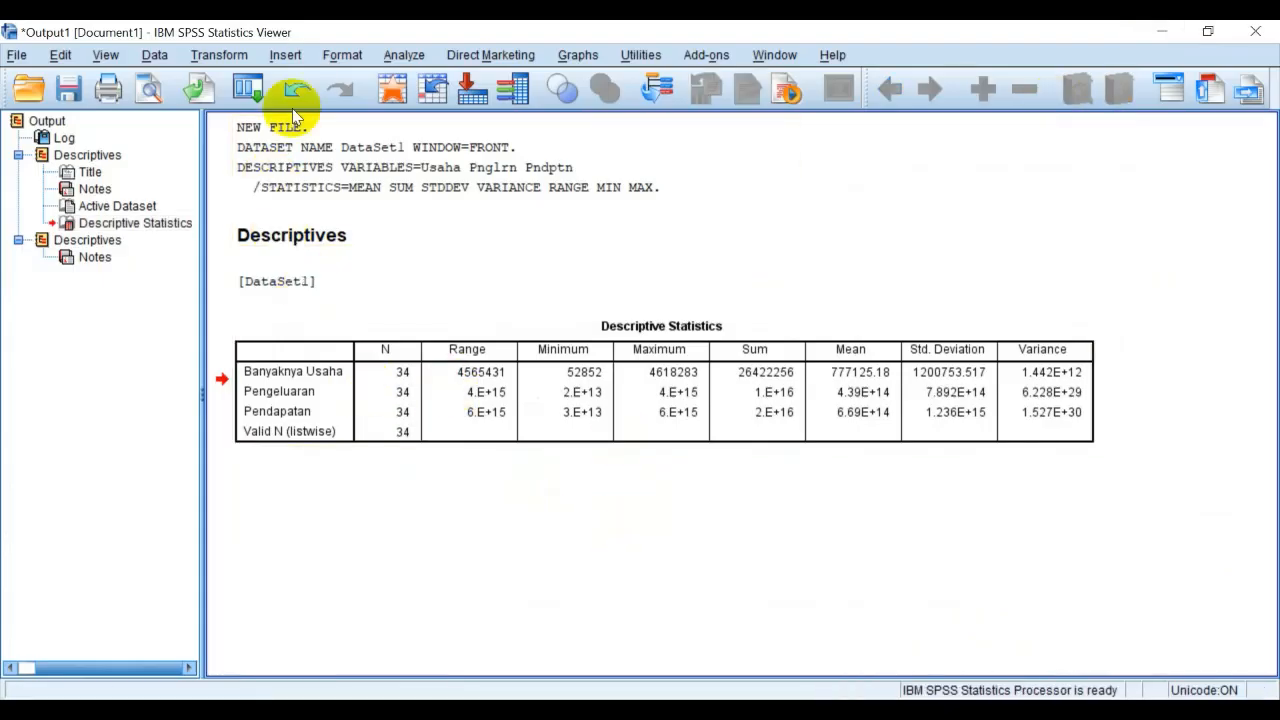
left_click(1159, 31)
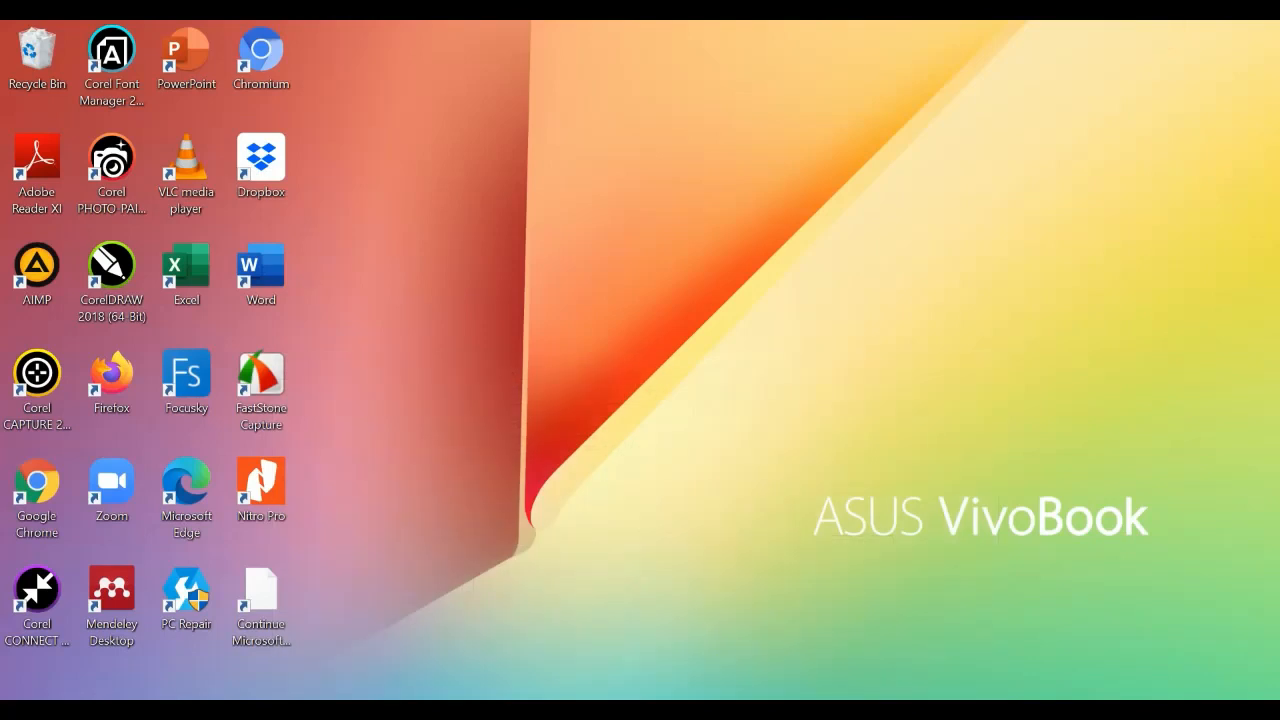
mouse_move(563, 686)
left_click(627, 631)
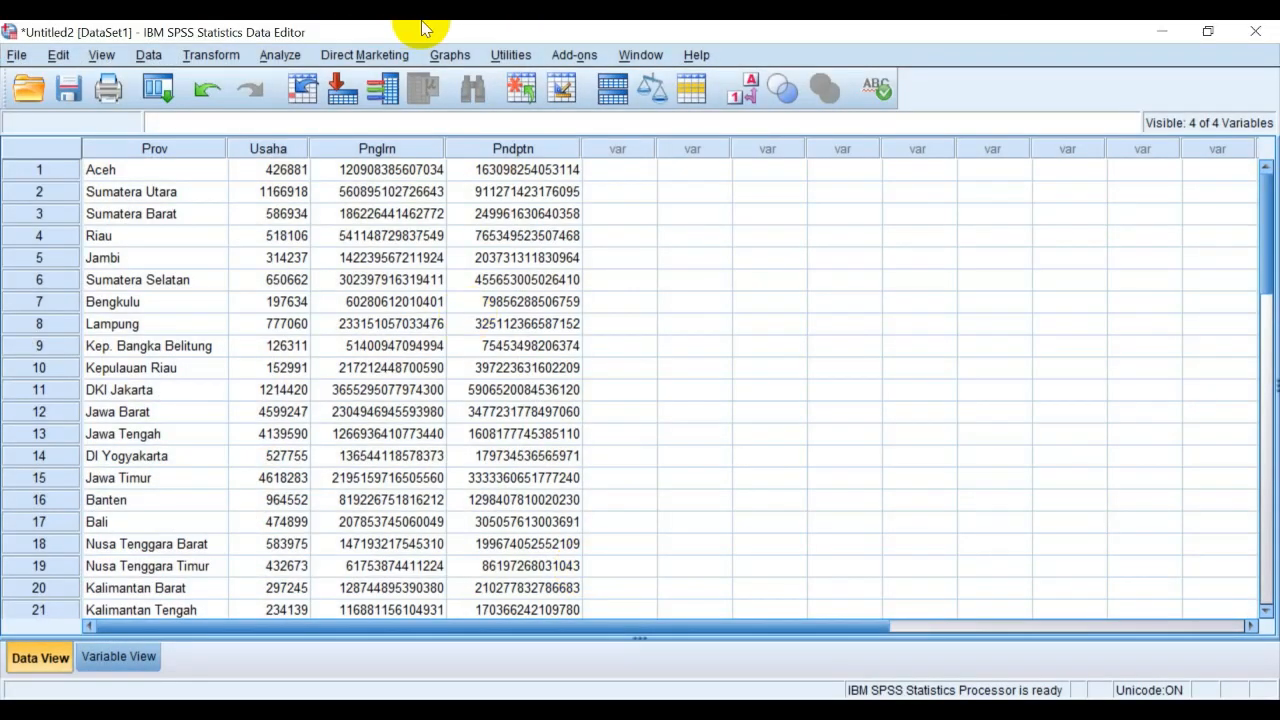
Start a Frequencies analysis with Banyaknya Usaha, Pengeluaran and Pendapatan as its variables
left_click(279, 56)
mouse_move(328, 127)
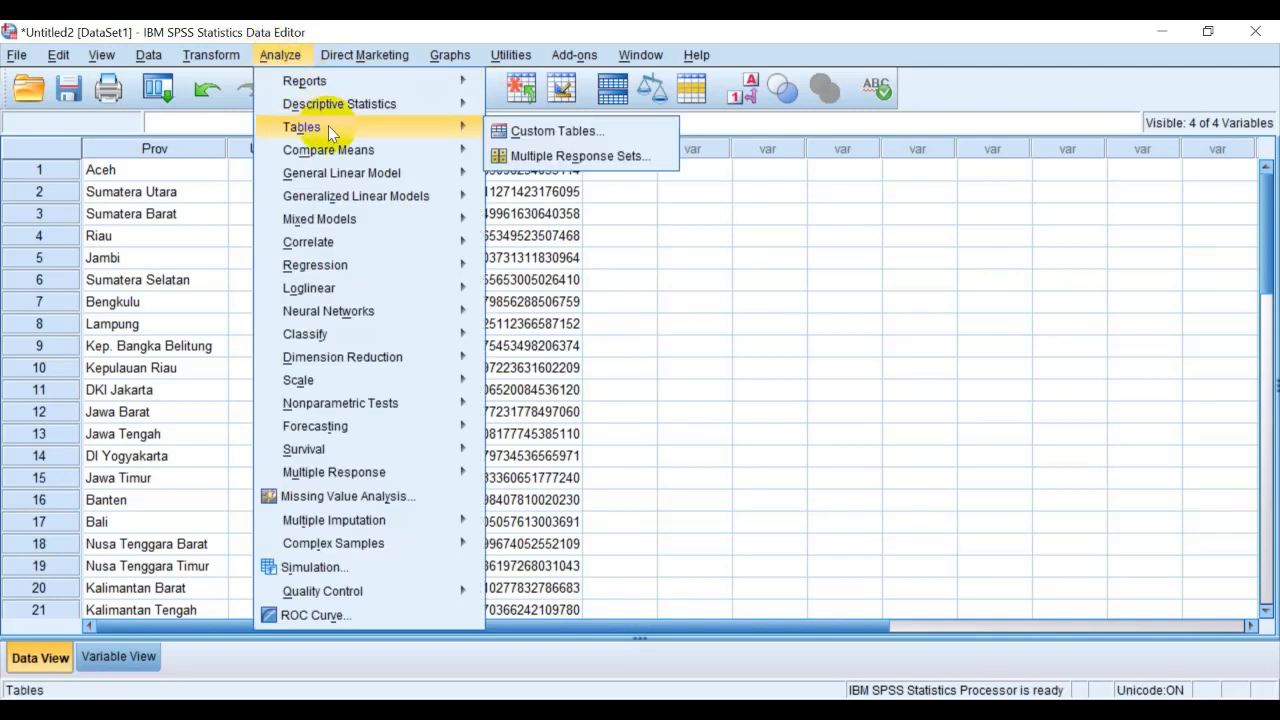
mouse_move(340, 104)
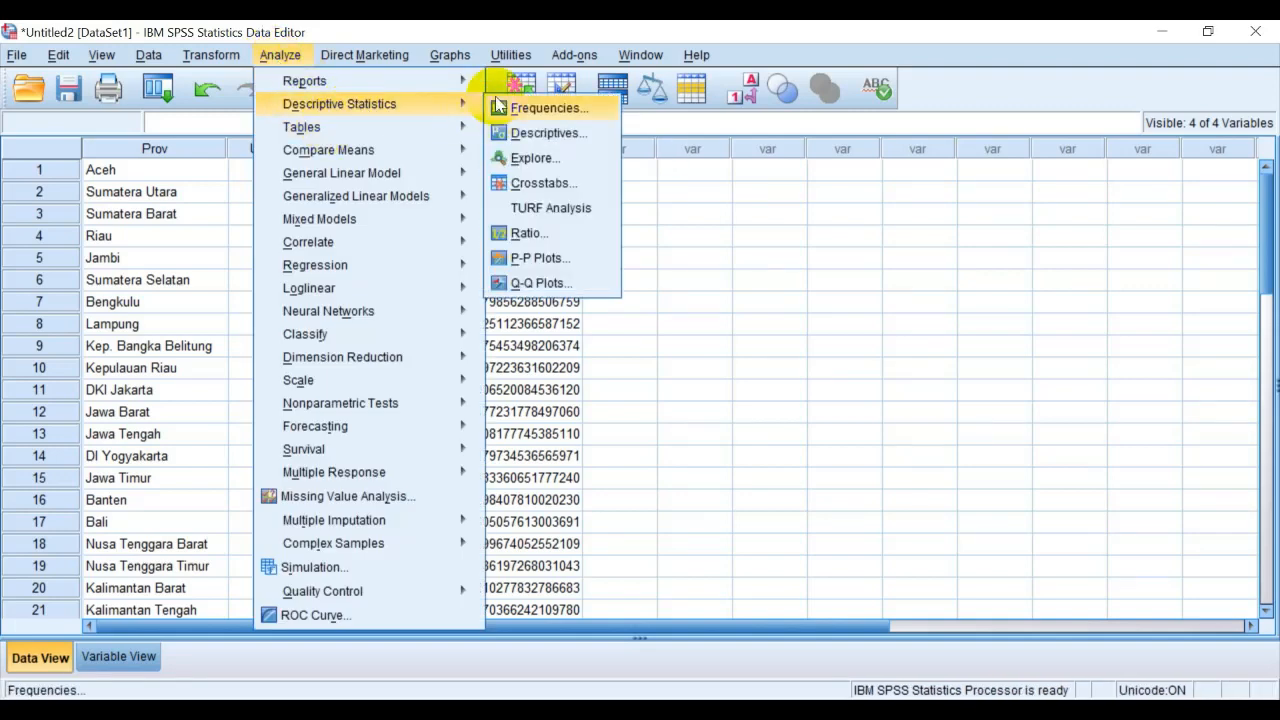
left_click(540, 108)
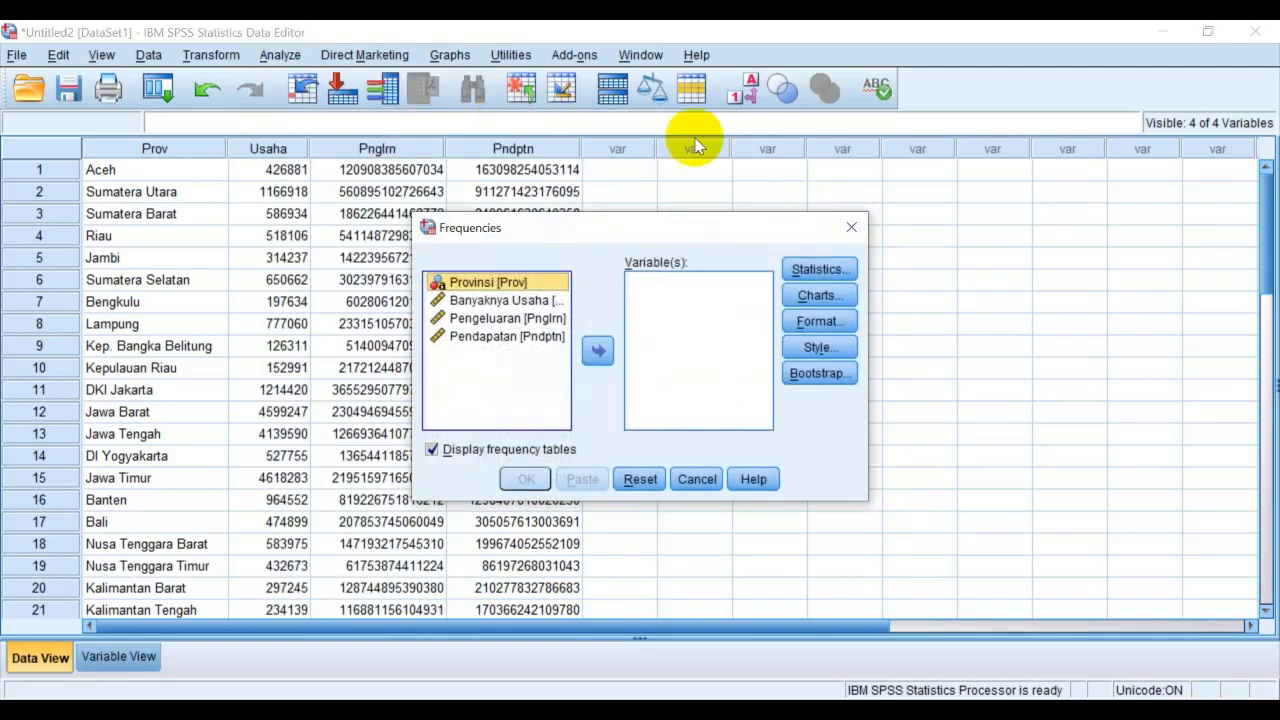
left_click(500, 302)
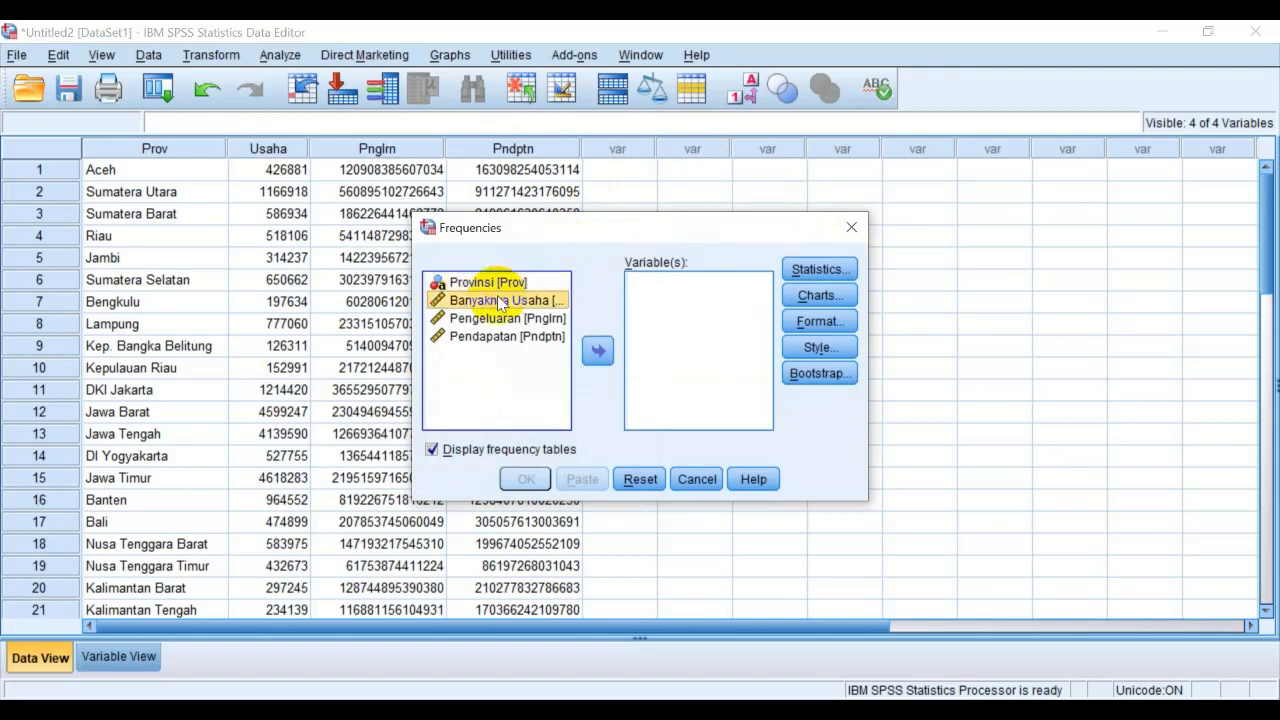
left_click(500, 285)
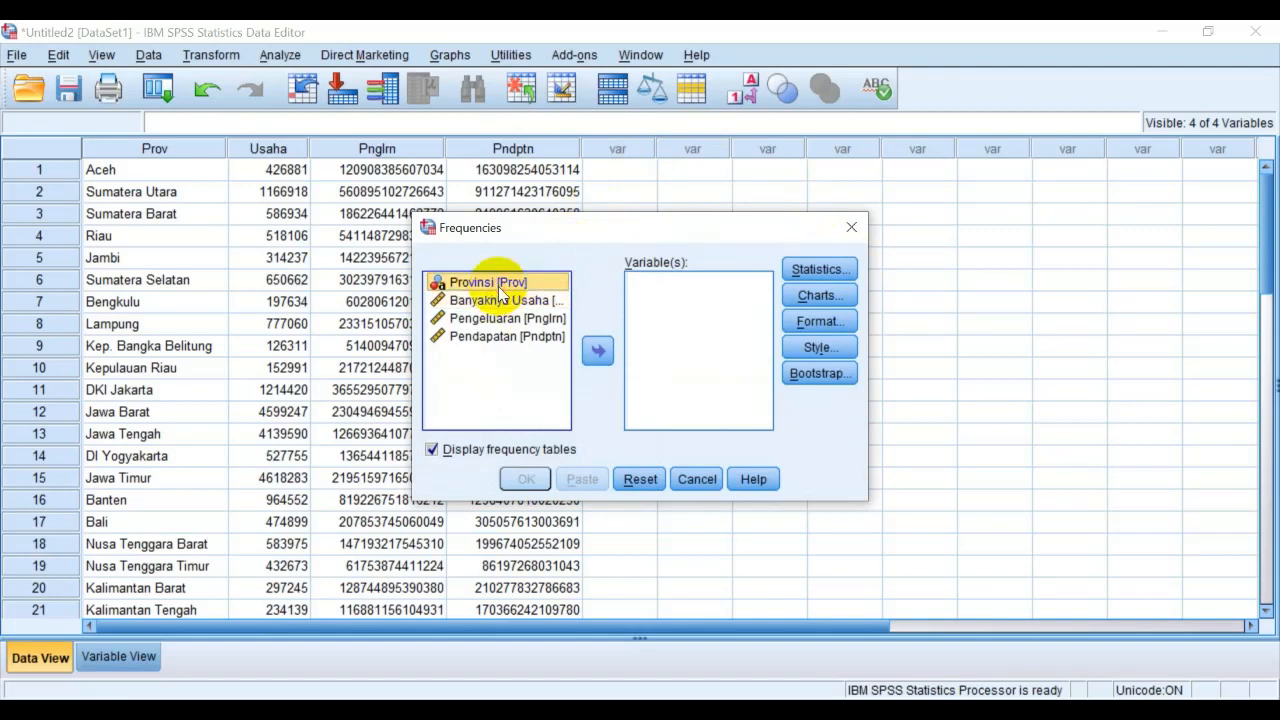
left_click(512, 302)
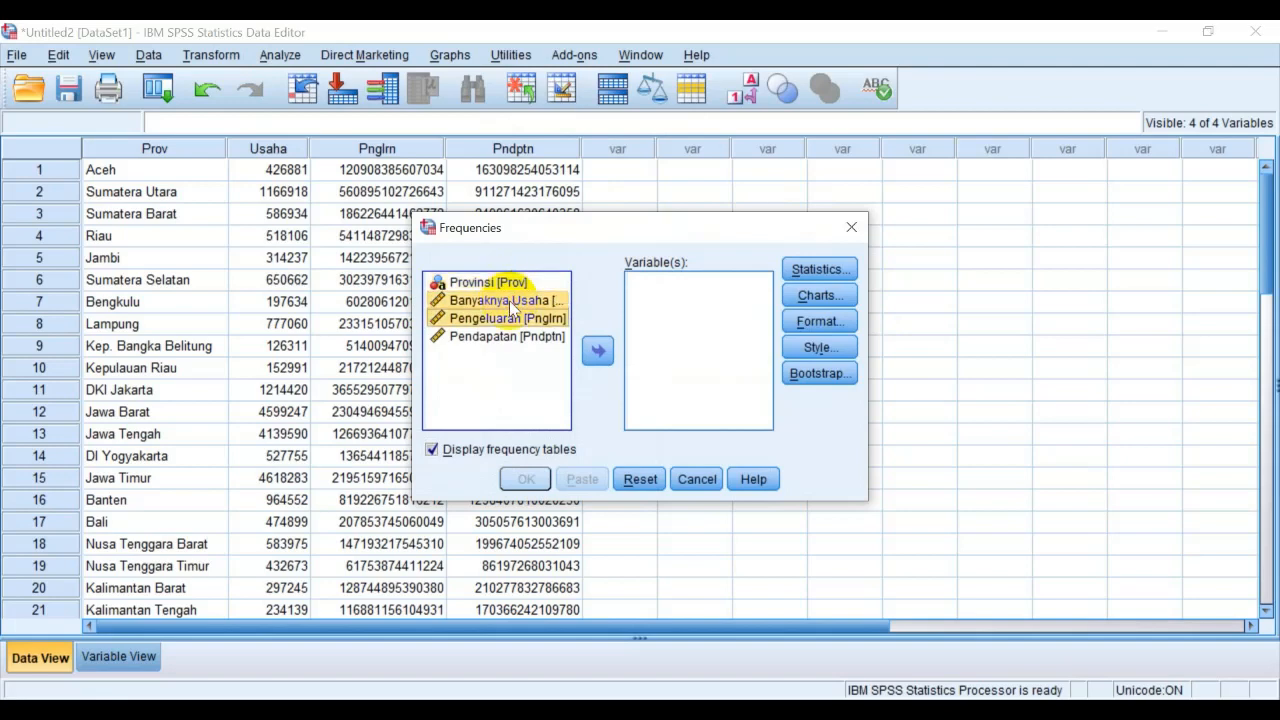
key("shift+Down")
left_click(598, 350)
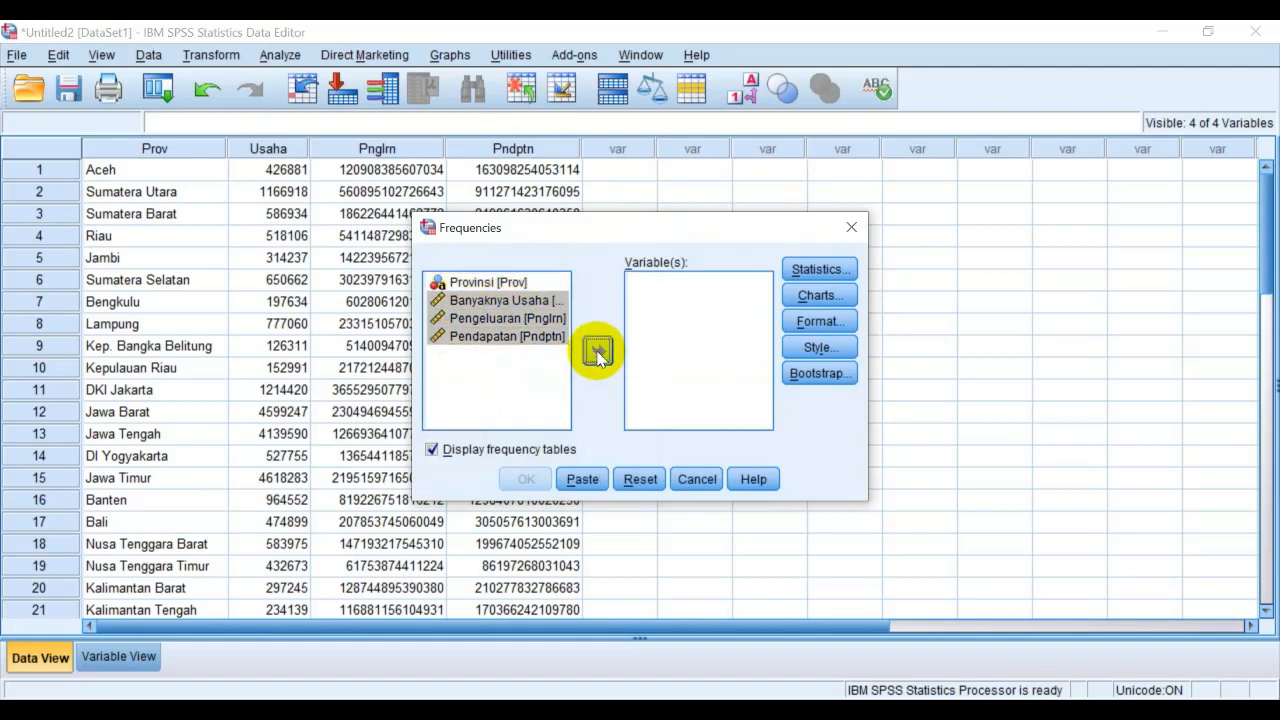
Include mean, median, mode, sum, standard deviation, variance, range, minimum and maximum in the Frequencies statistics
left_click(820, 269)
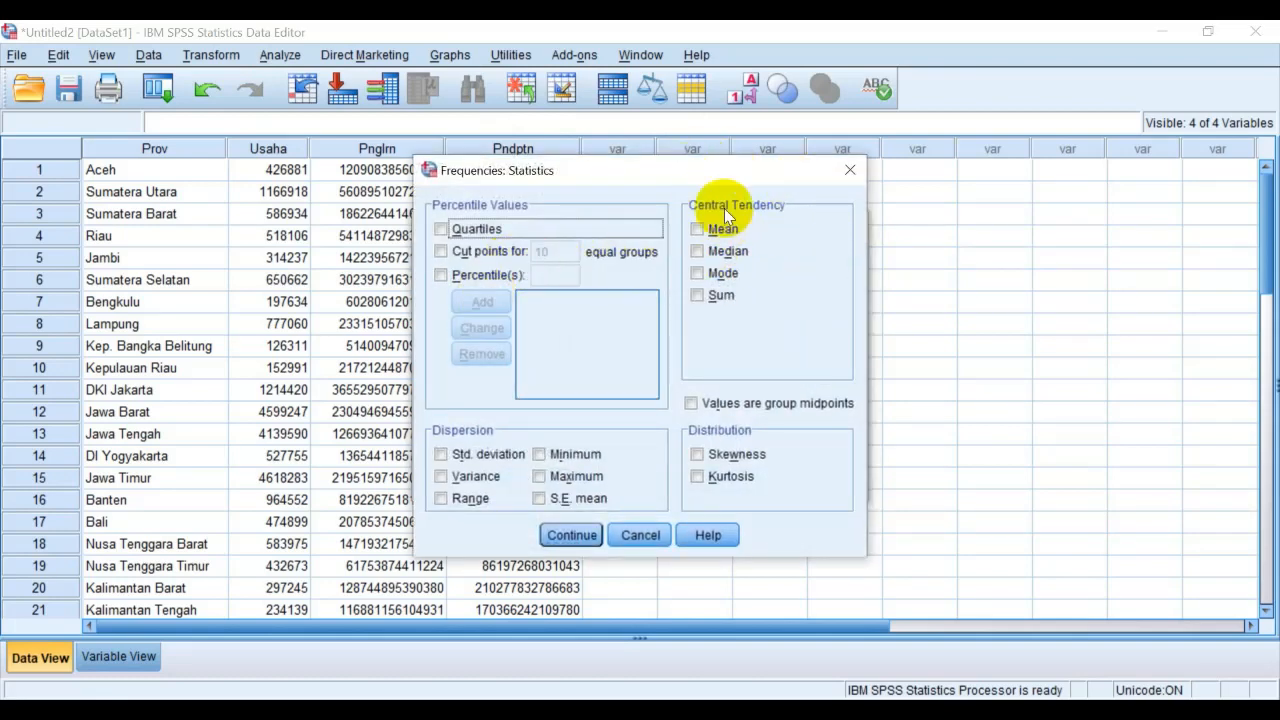
left_click(698, 296)
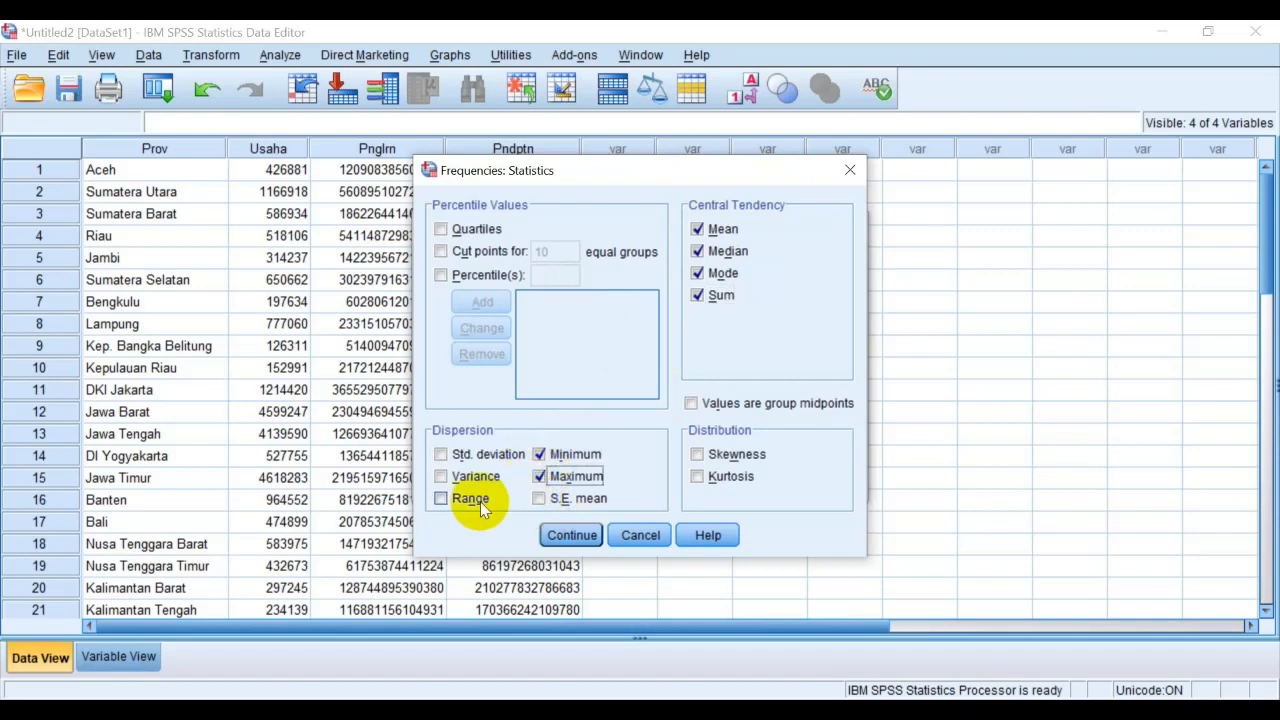
left_click(442, 455)
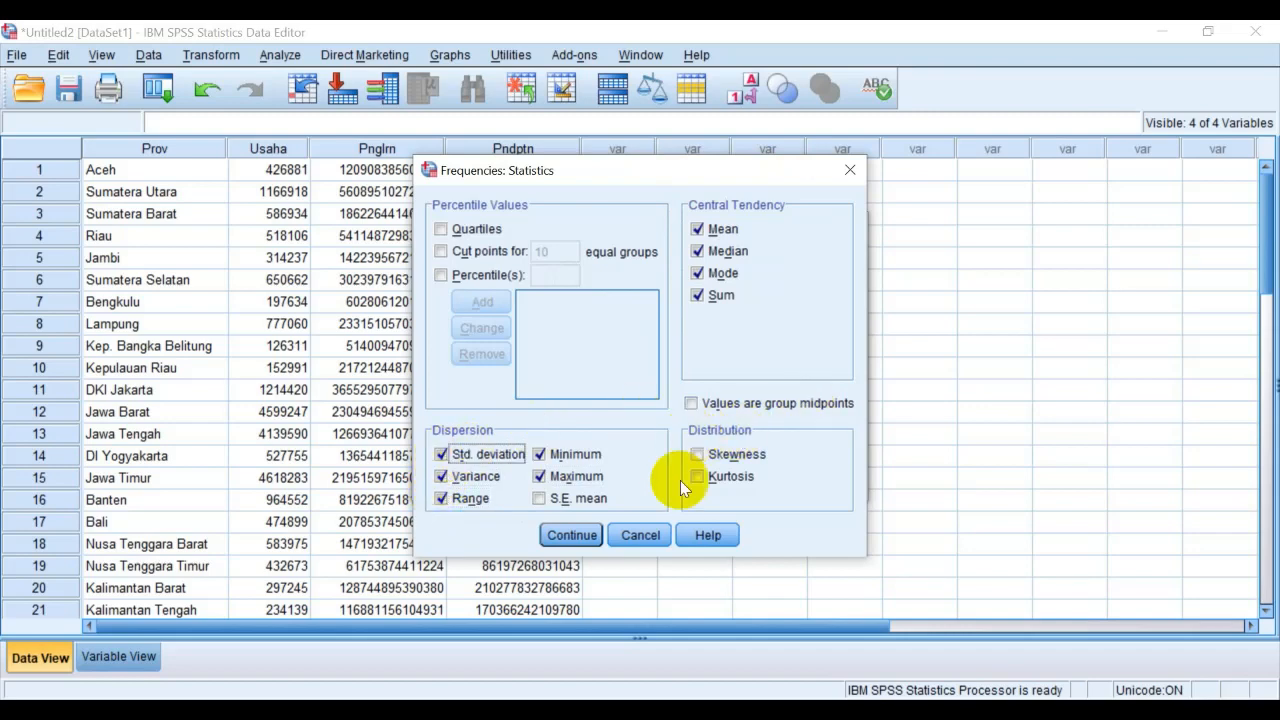
left_click(572, 535)
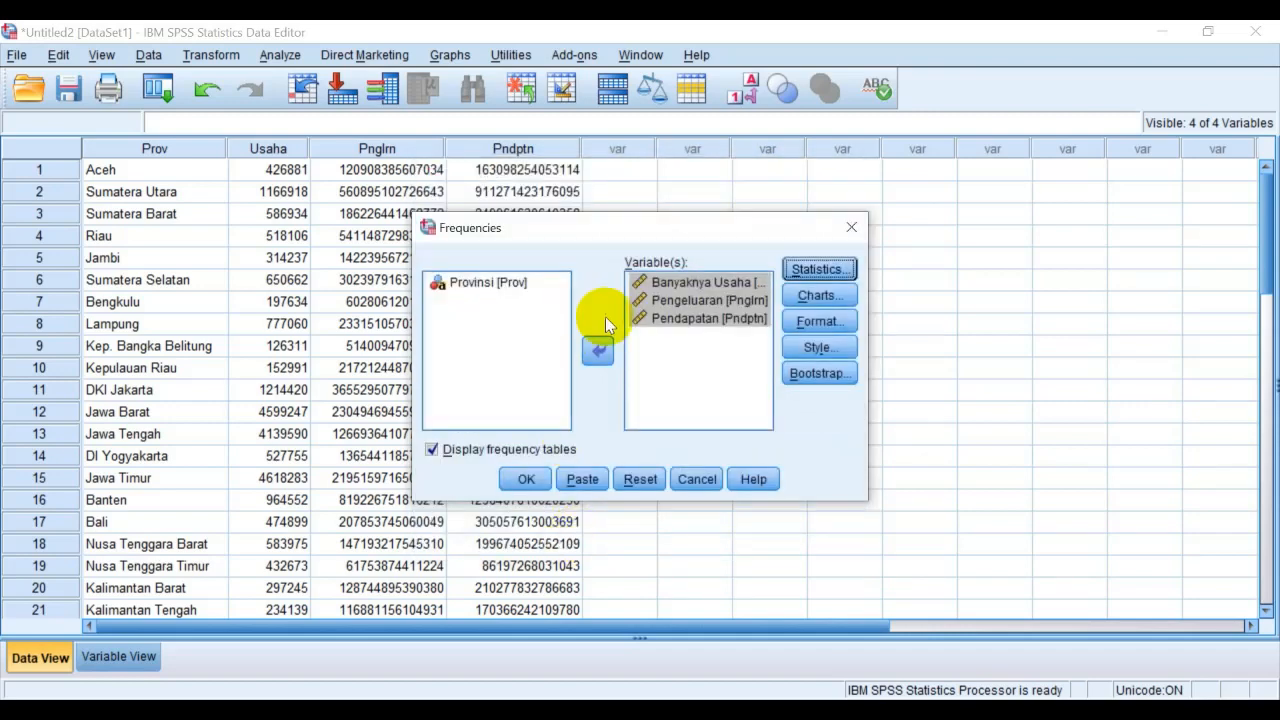
Add bar charts with frequencies as chart values to the Frequencies analysis and look at its format options
left_click(794, 302)
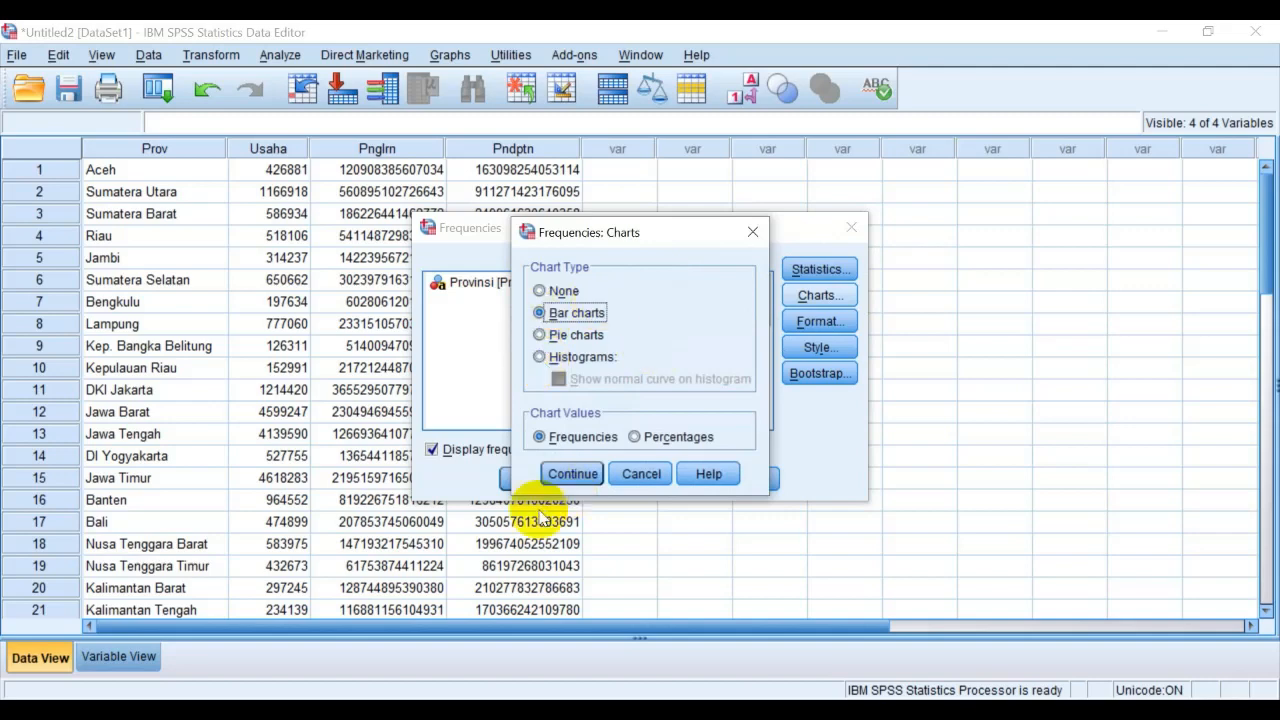
left_click(561, 476)
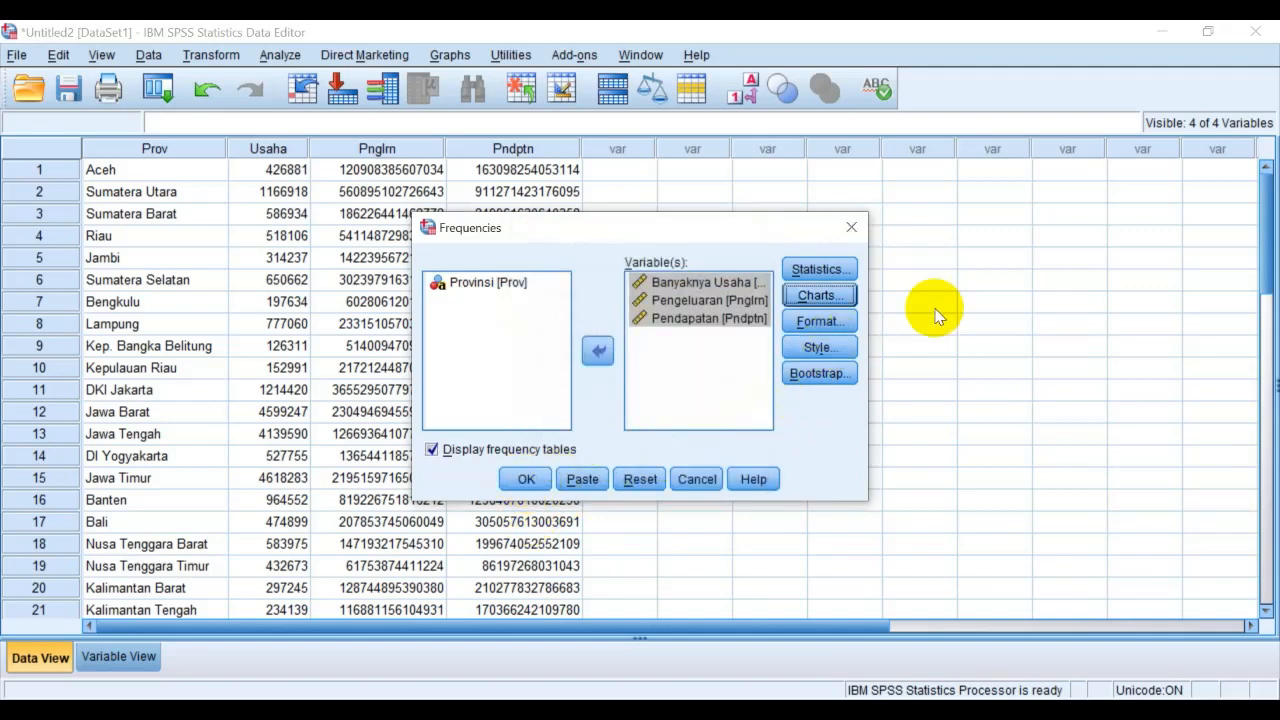
left_click(835, 322)
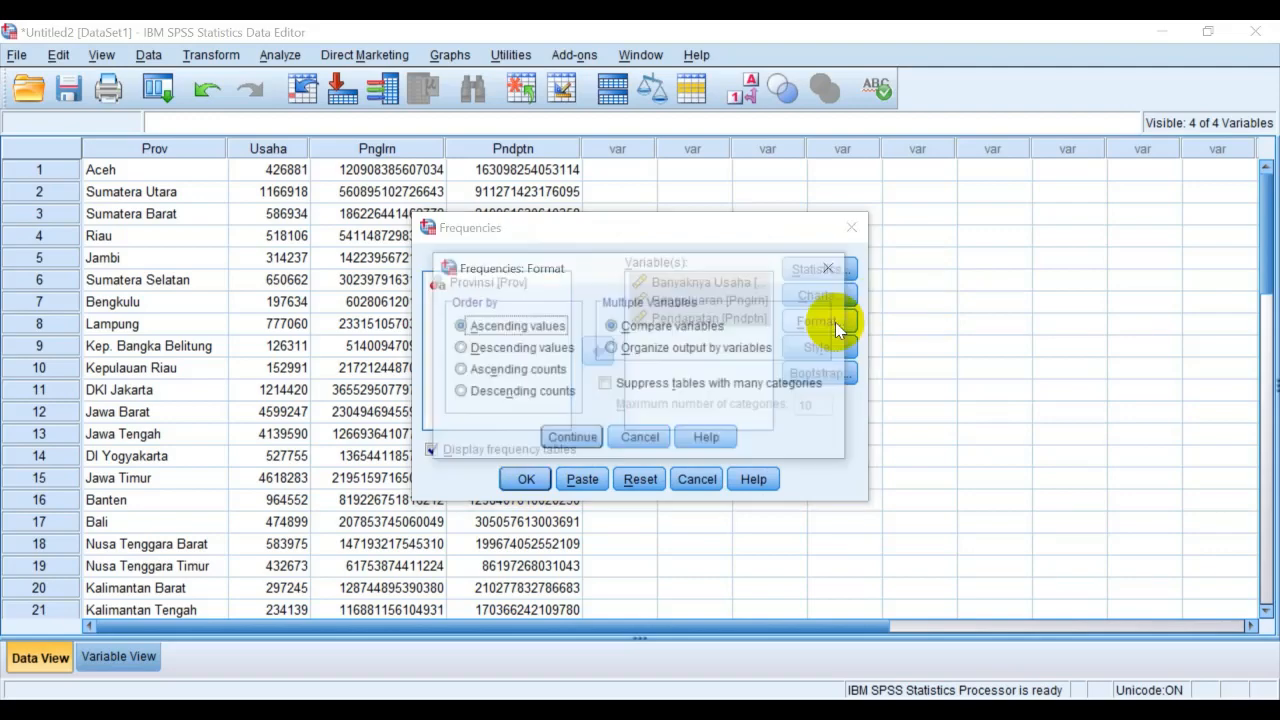
left_click(830, 268)
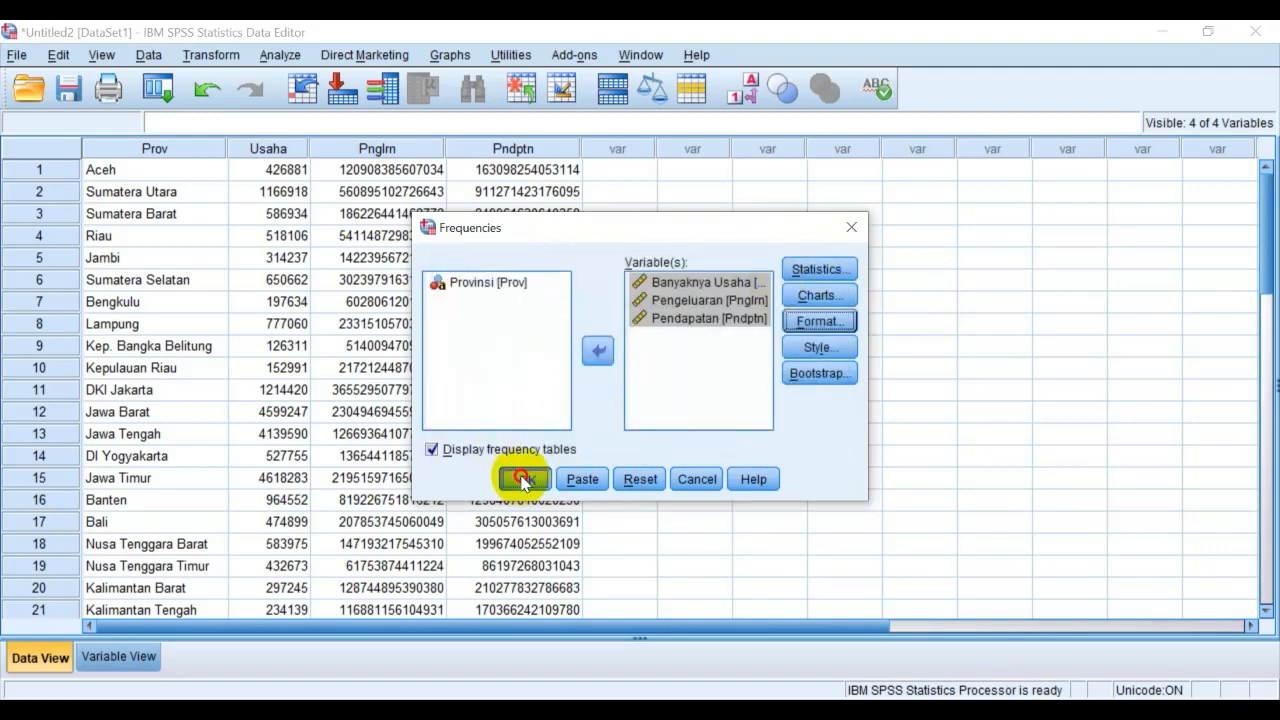
Run the Frequencies analysis and maximize the output viewer window
left_click(522, 480)
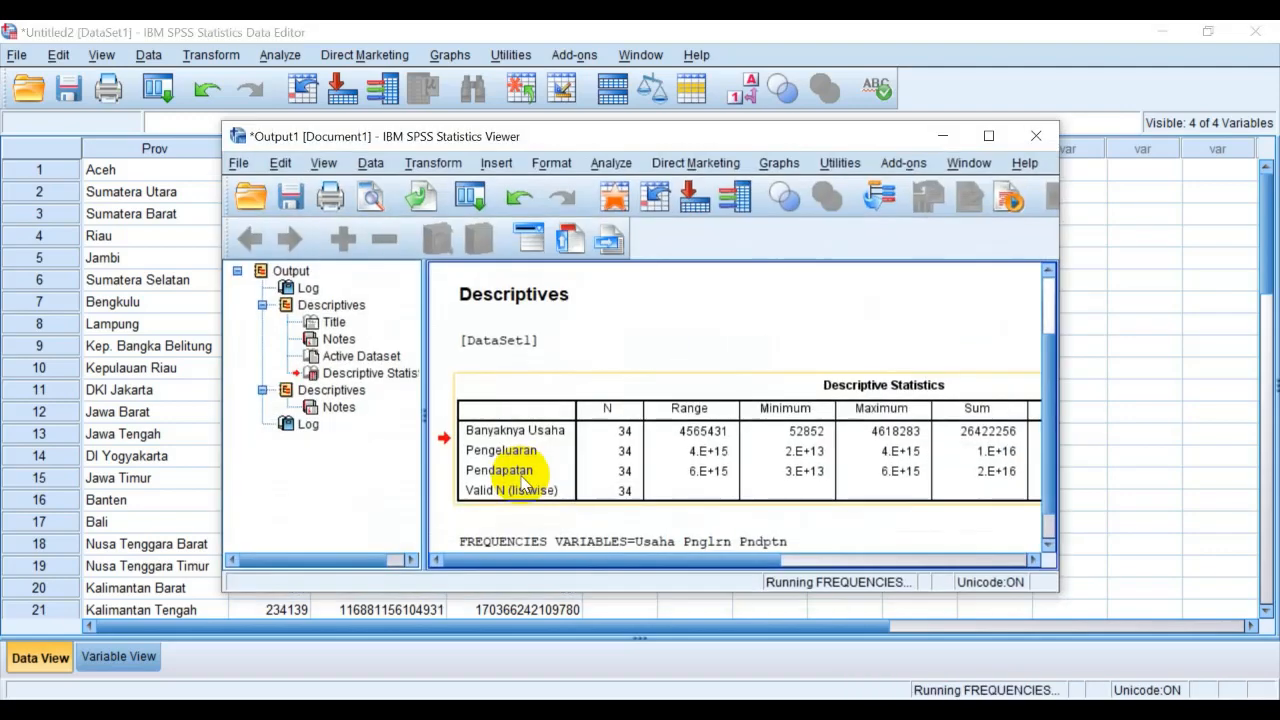
left_click(988, 137)
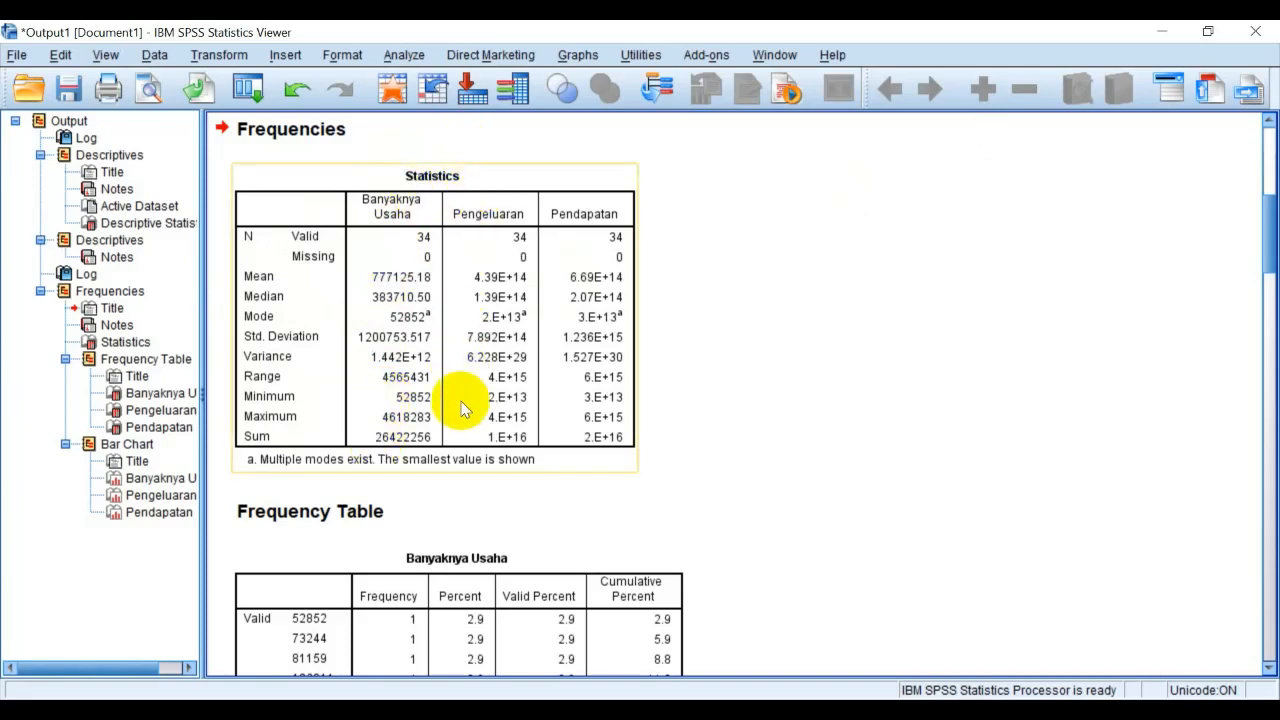
Examine the Frequencies output from the Statistics table through the three frequency tables to the bar charts
scroll(692, 347, "down", 5)
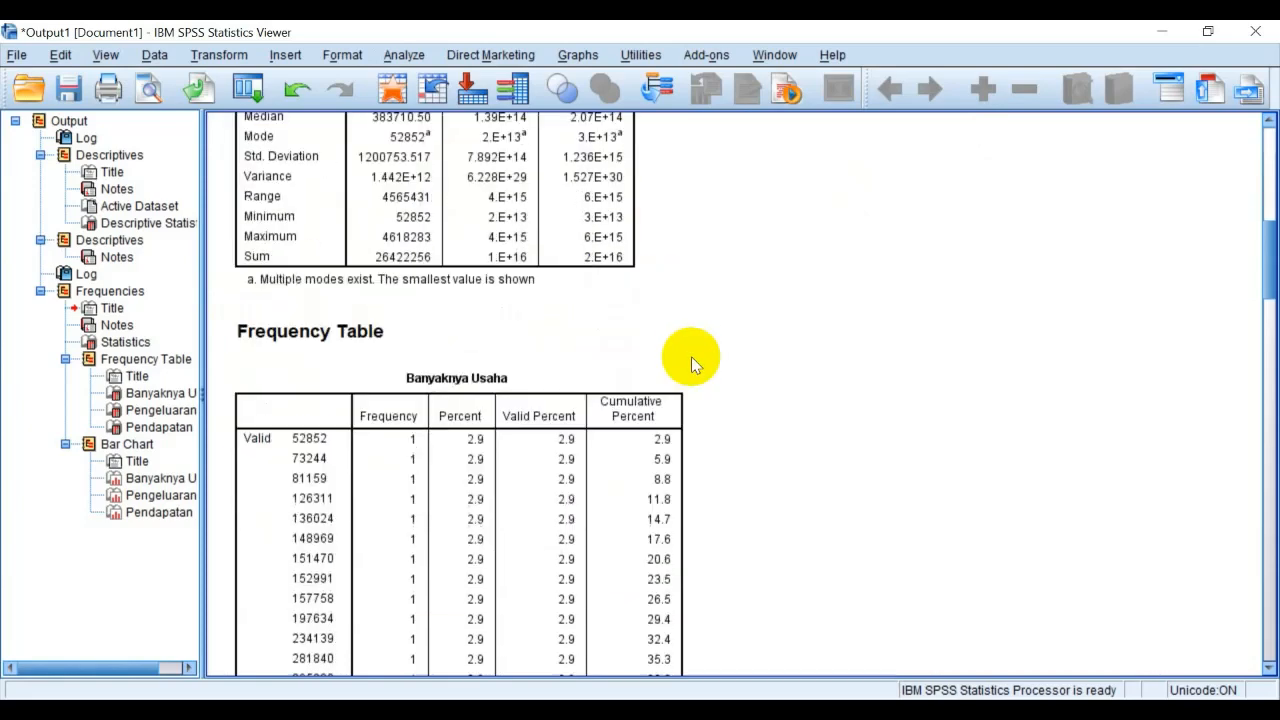
scroll(396, 298, "down", 15)
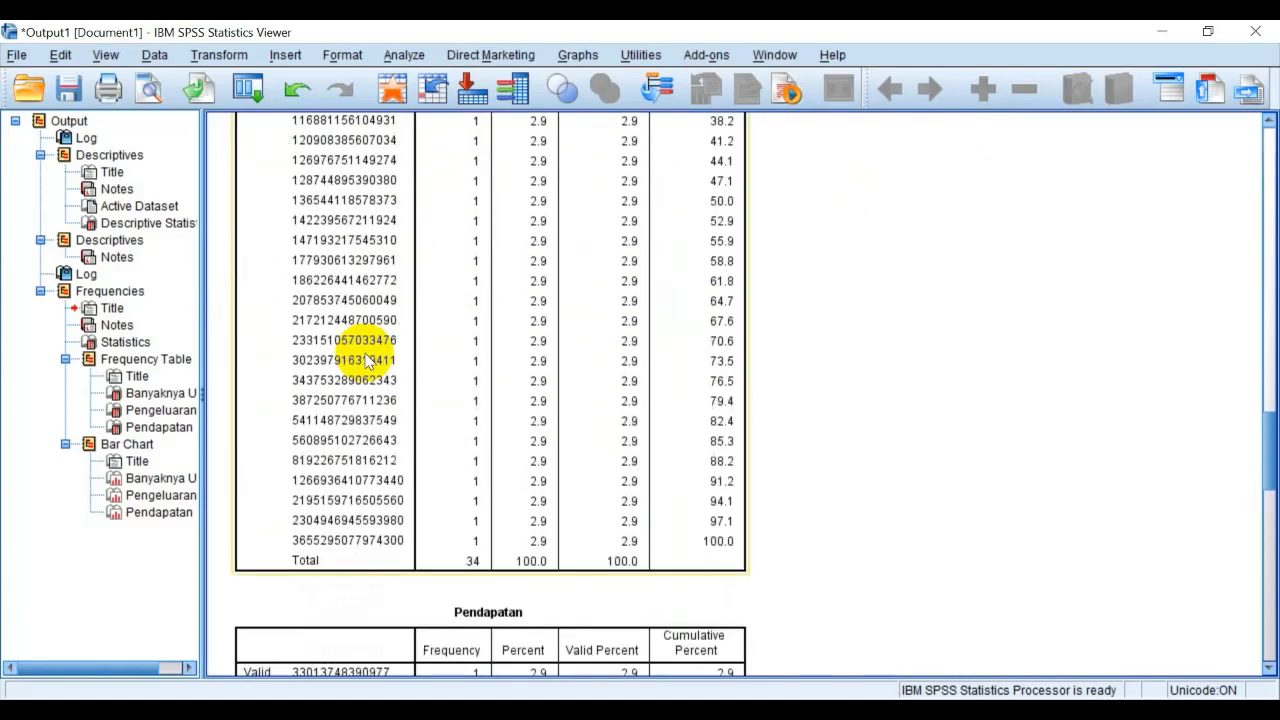
scroll(366, 360, "up", 15)
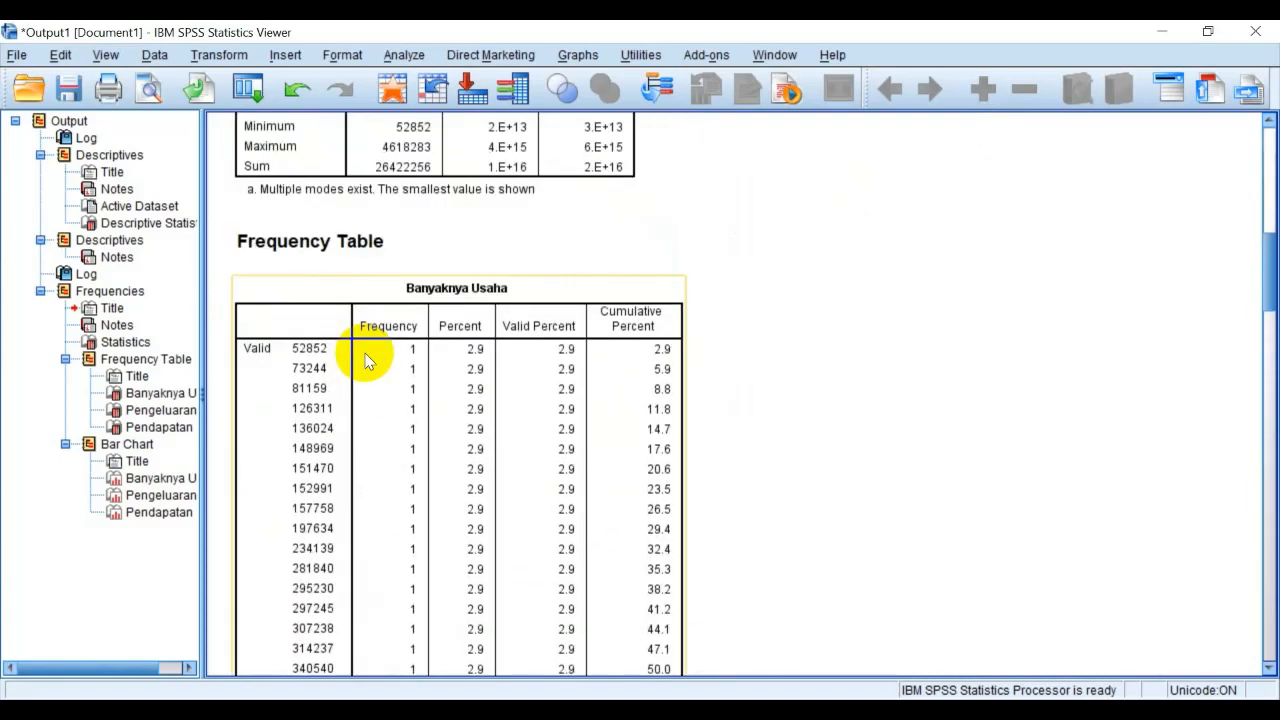
scroll(366, 360, "down", 3)
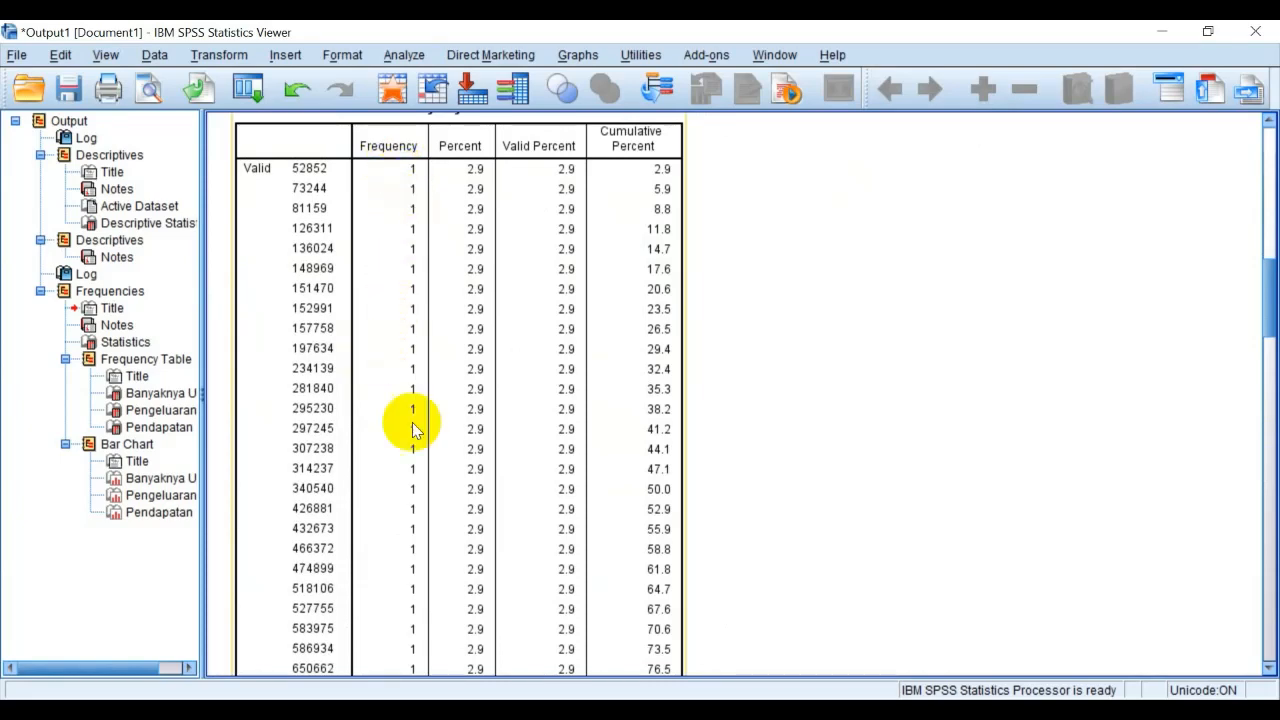
scroll(416, 428, "down", 7)
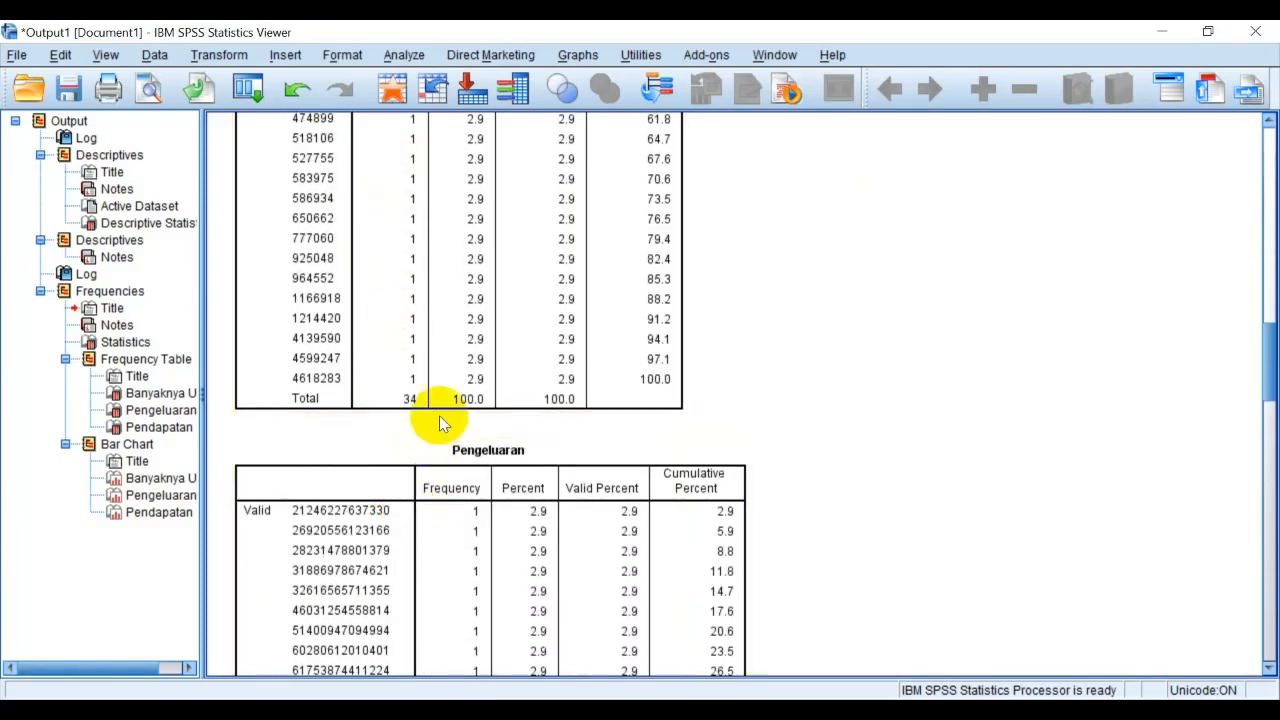
scroll(443, 420, "down", 4)
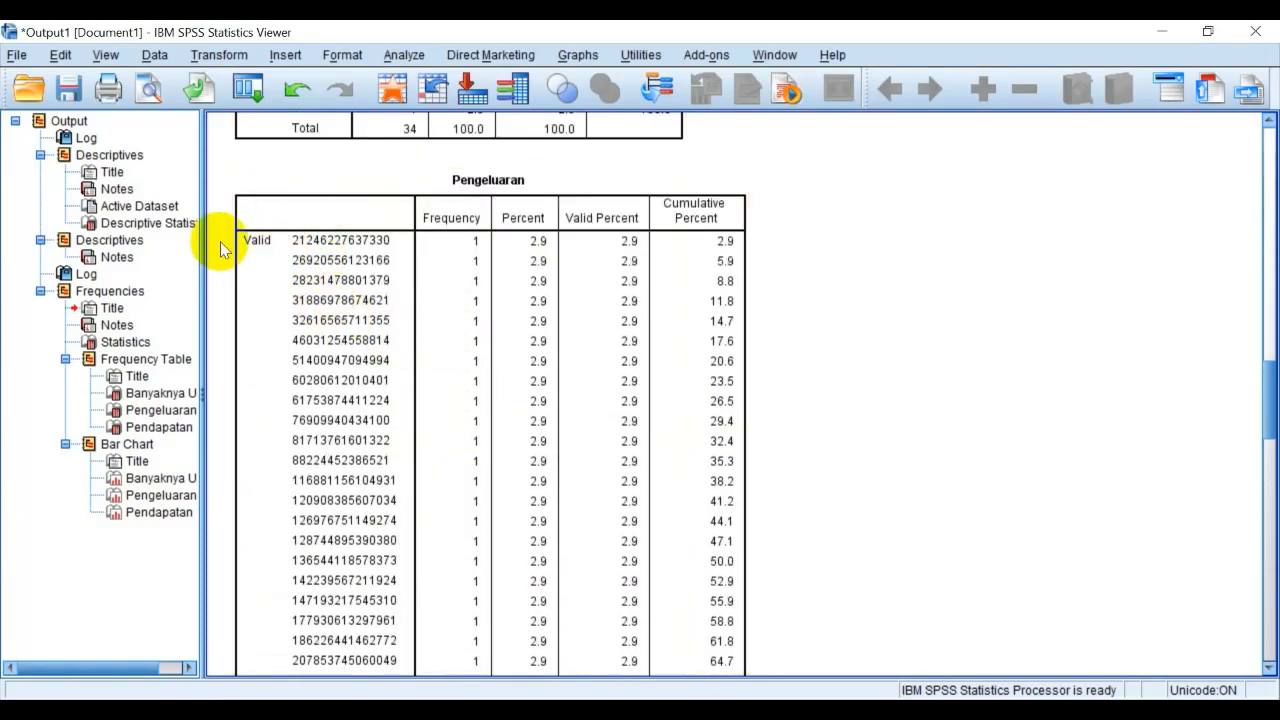
scroll(453, 344, "down", 20)
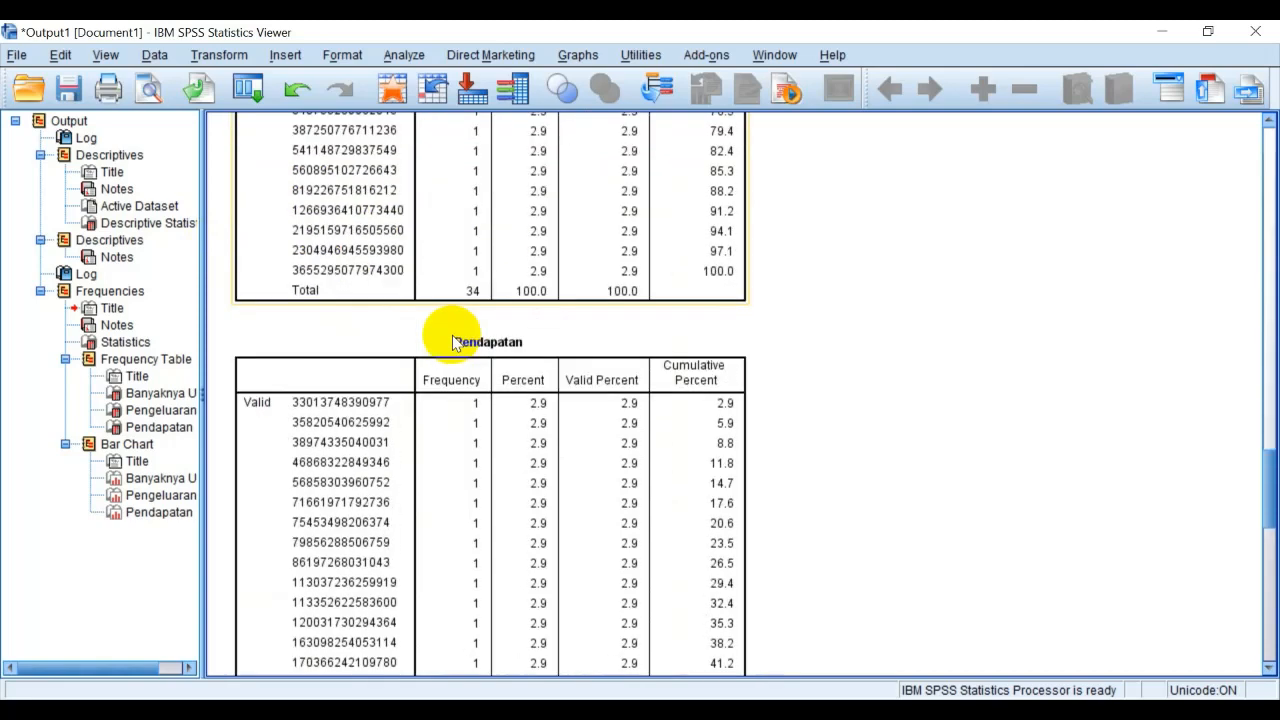
scroll(452, 342, "down", 1)
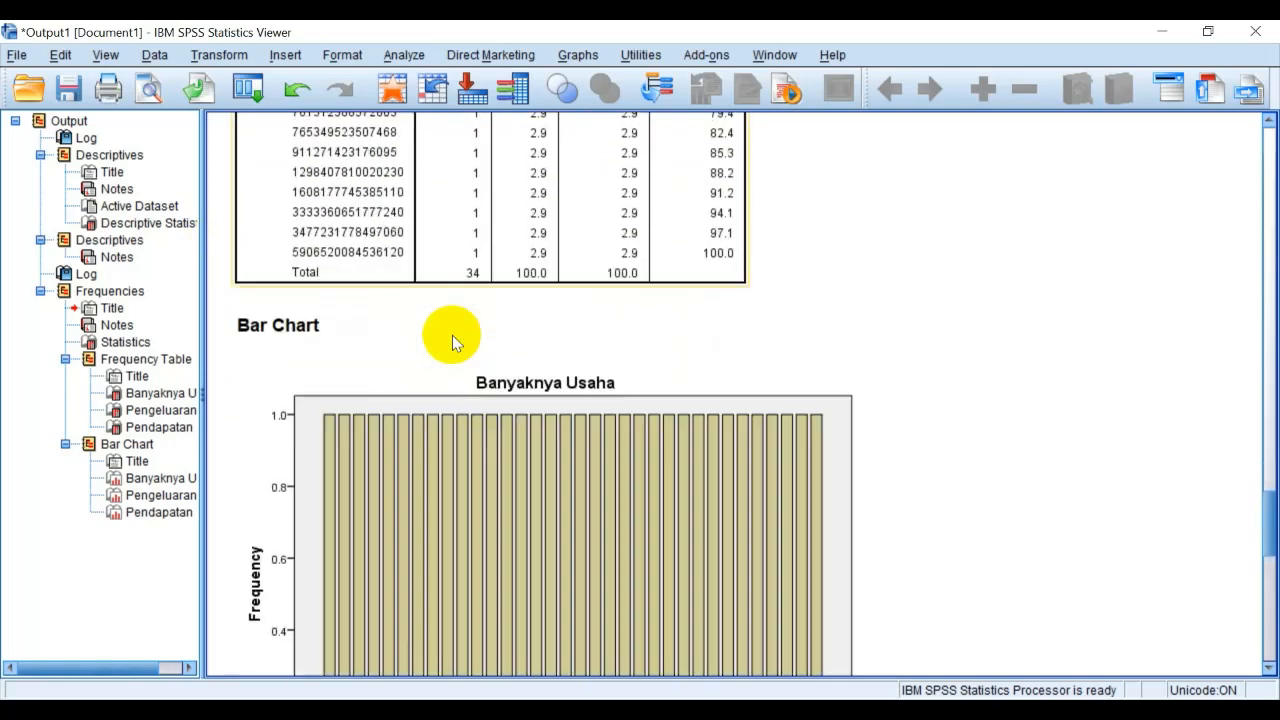
scroll(452, 342, "down", 5)
scroll(452, 342, "down", 15)
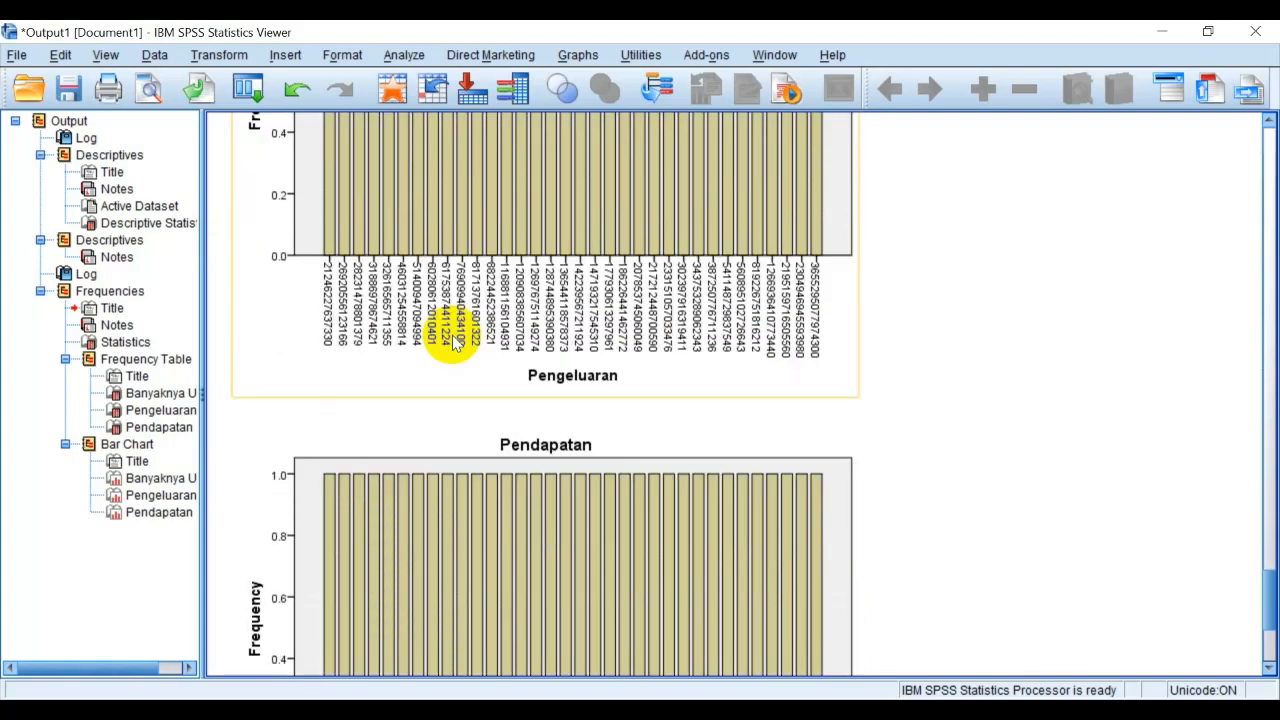
Review the bar charts and frequency tables again, returning to the Descriptives results at the start of the output
scroll(452, 342, "up", 18)
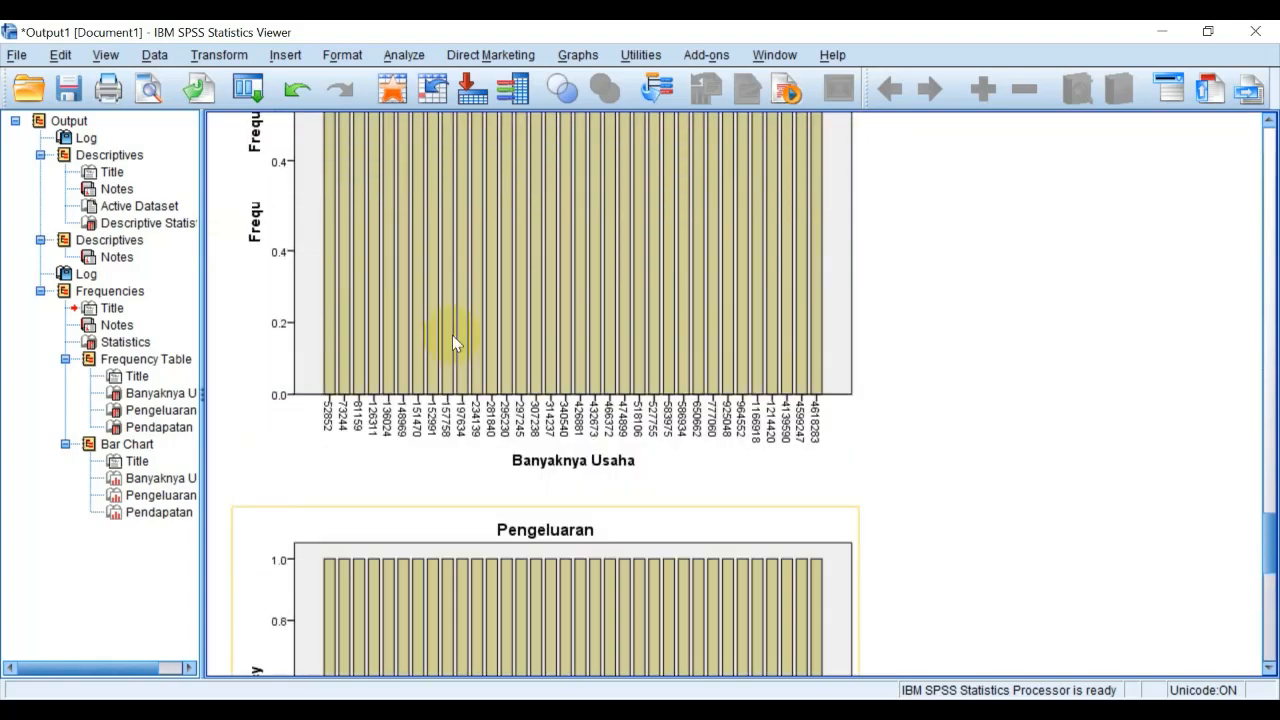
scroll(452, 342, "up", 13)
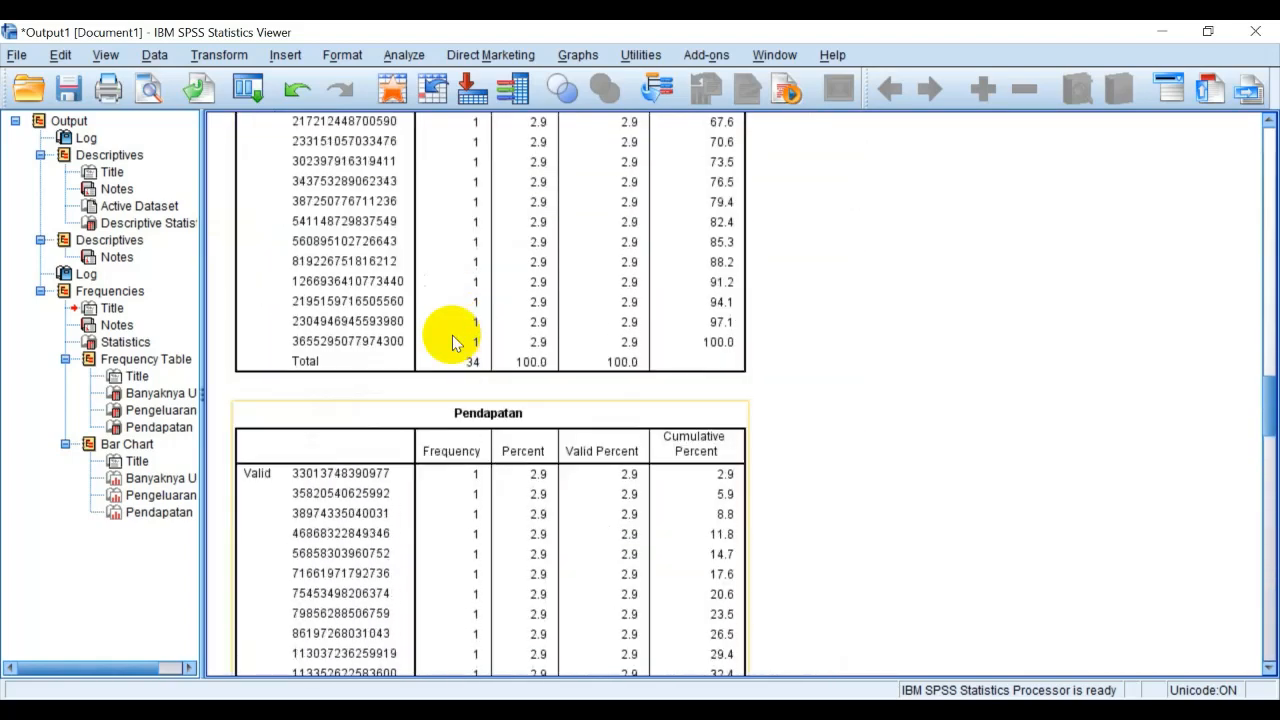
scroll(452, 342, "up", 5)
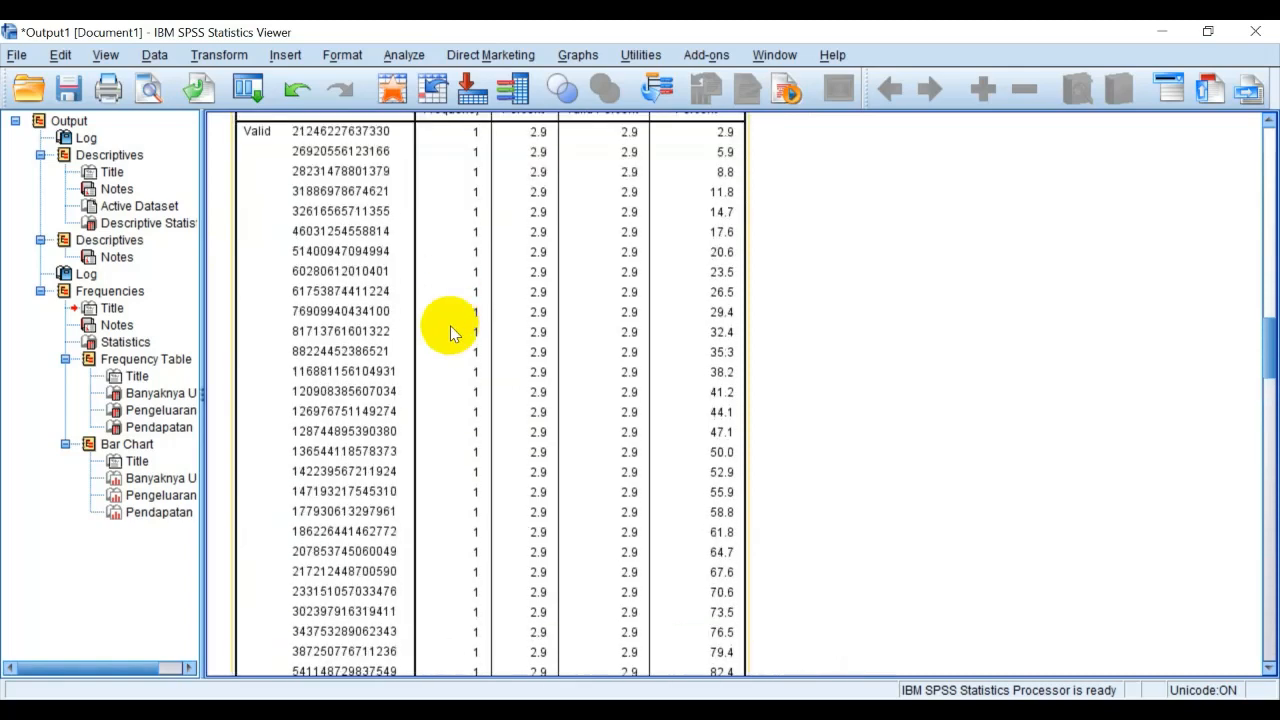
scroll(866, 380, "up", 3)
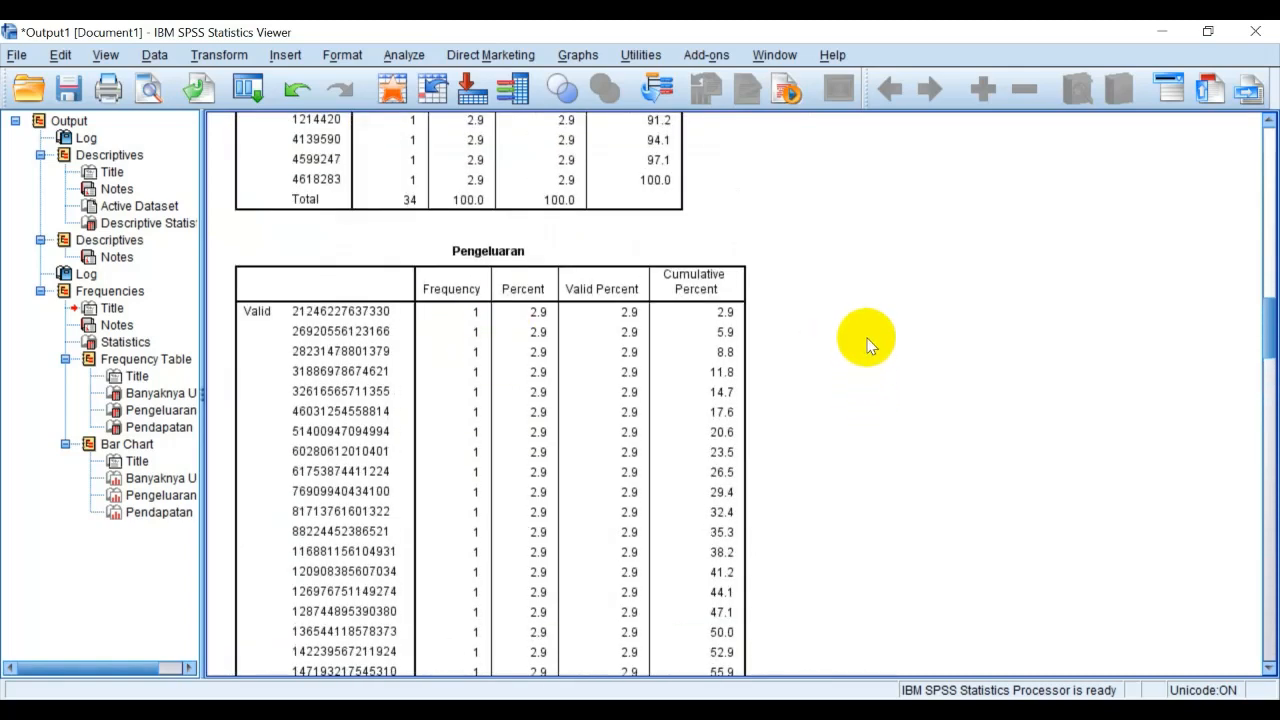
scroll(866, 342, "up", 3)
scroll(862, 338, "up", 9)
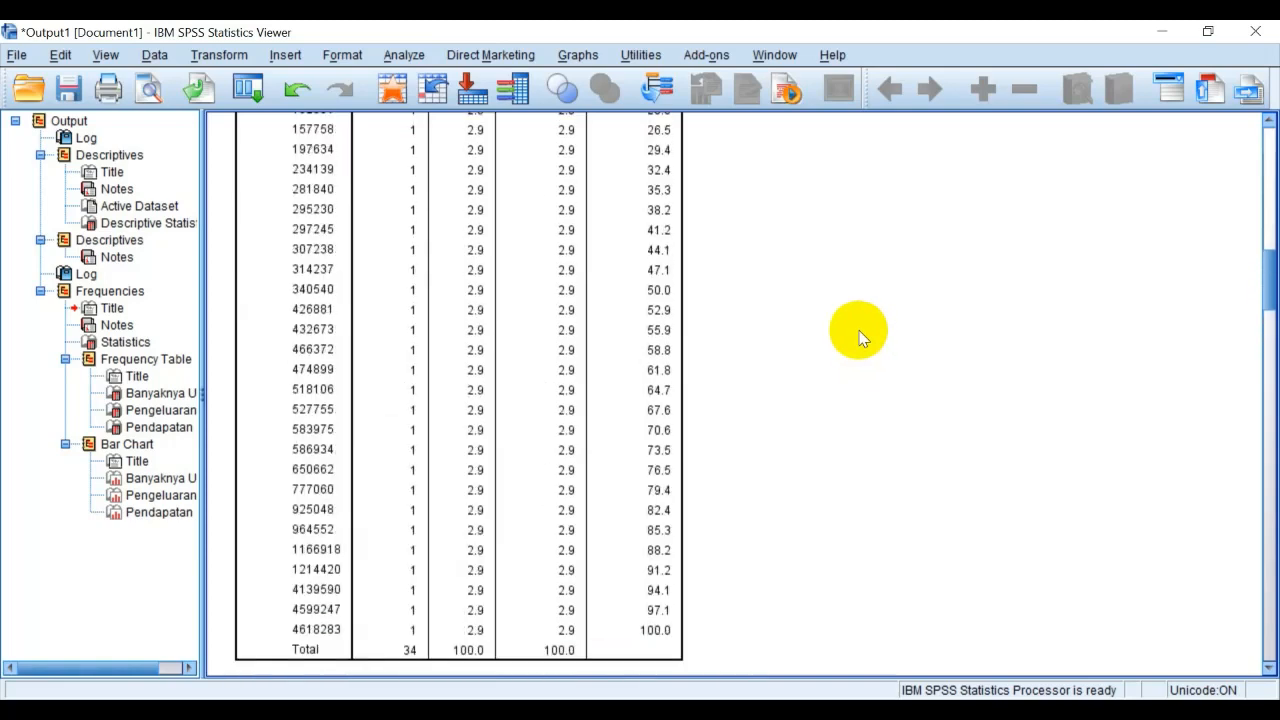
scroll(860, 337, "up", 2)
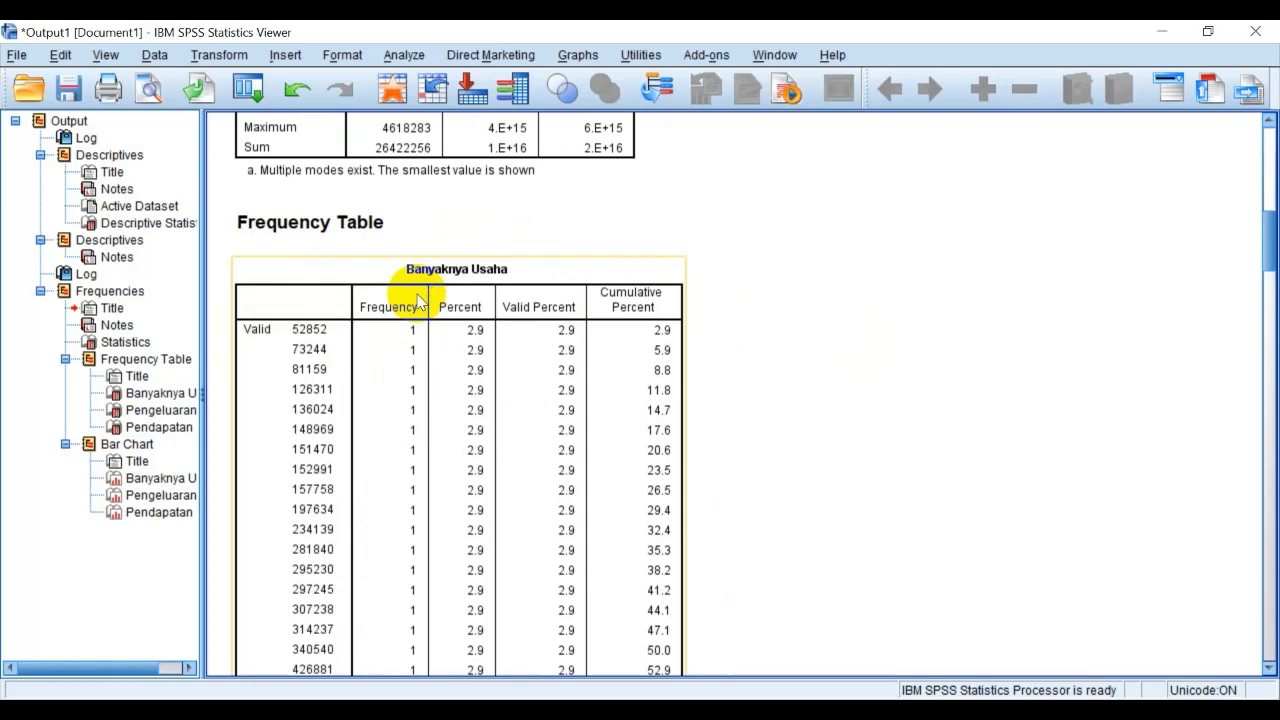
scroll(614, 251, "down", 2)
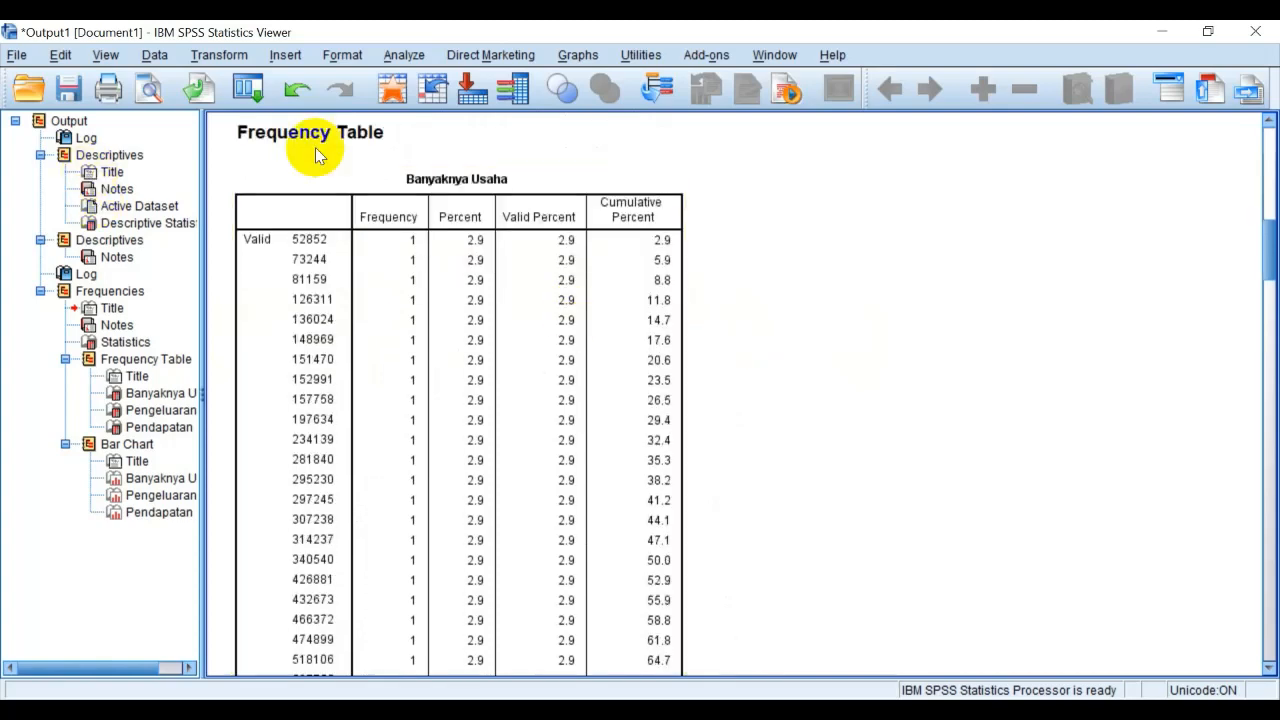
scroll(493, 230, "down", 12)
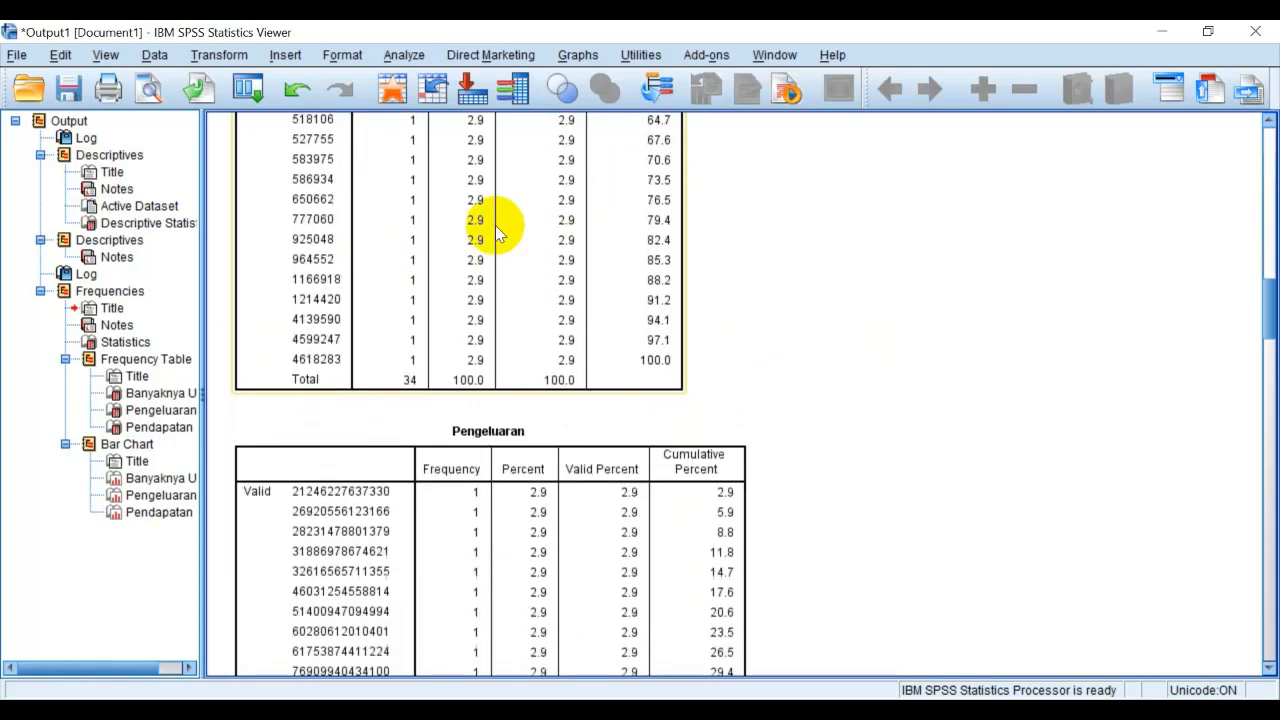
scroll(497, 231, "down", 14)
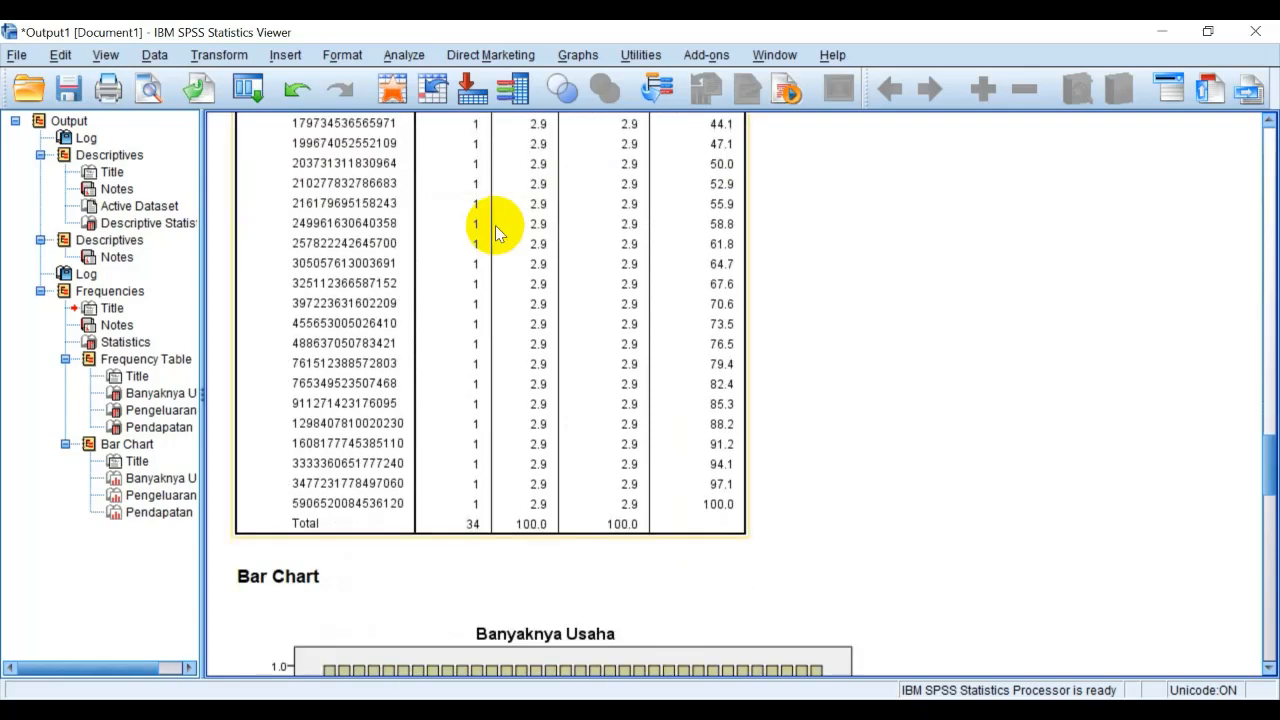
scroll(495, 232, "down", 20)
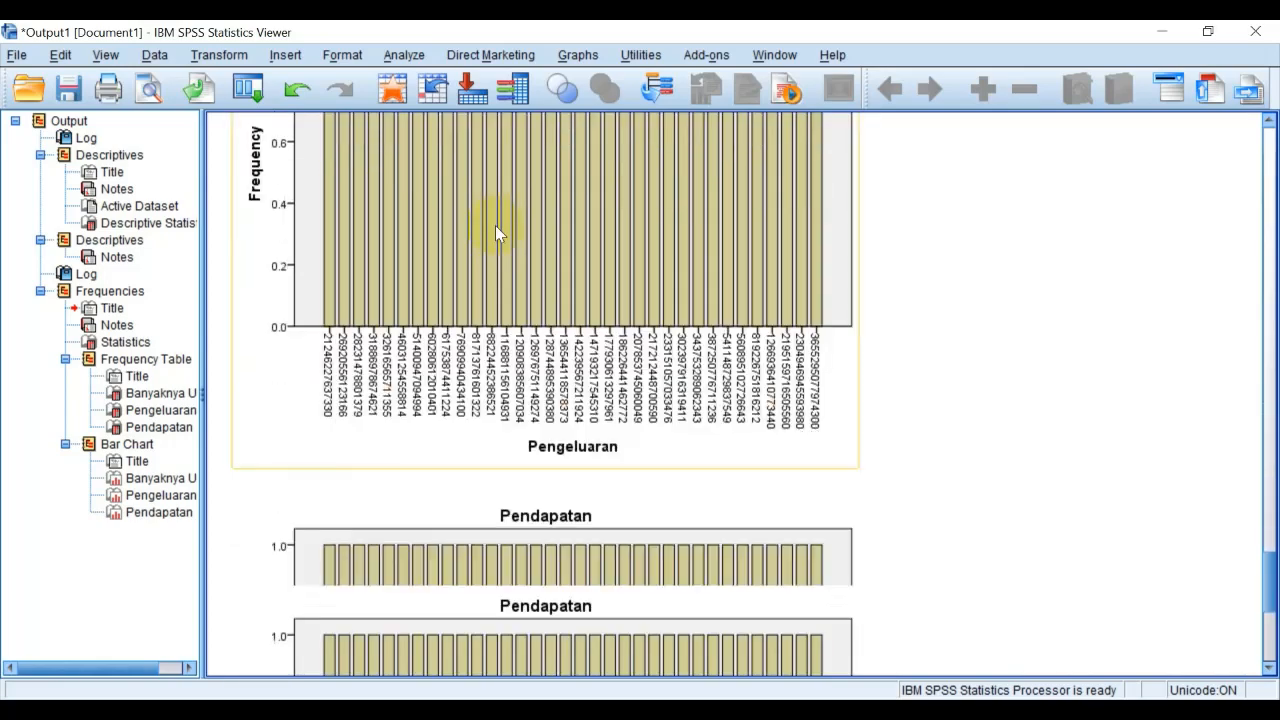
scroll(495, 225, "up", 20)
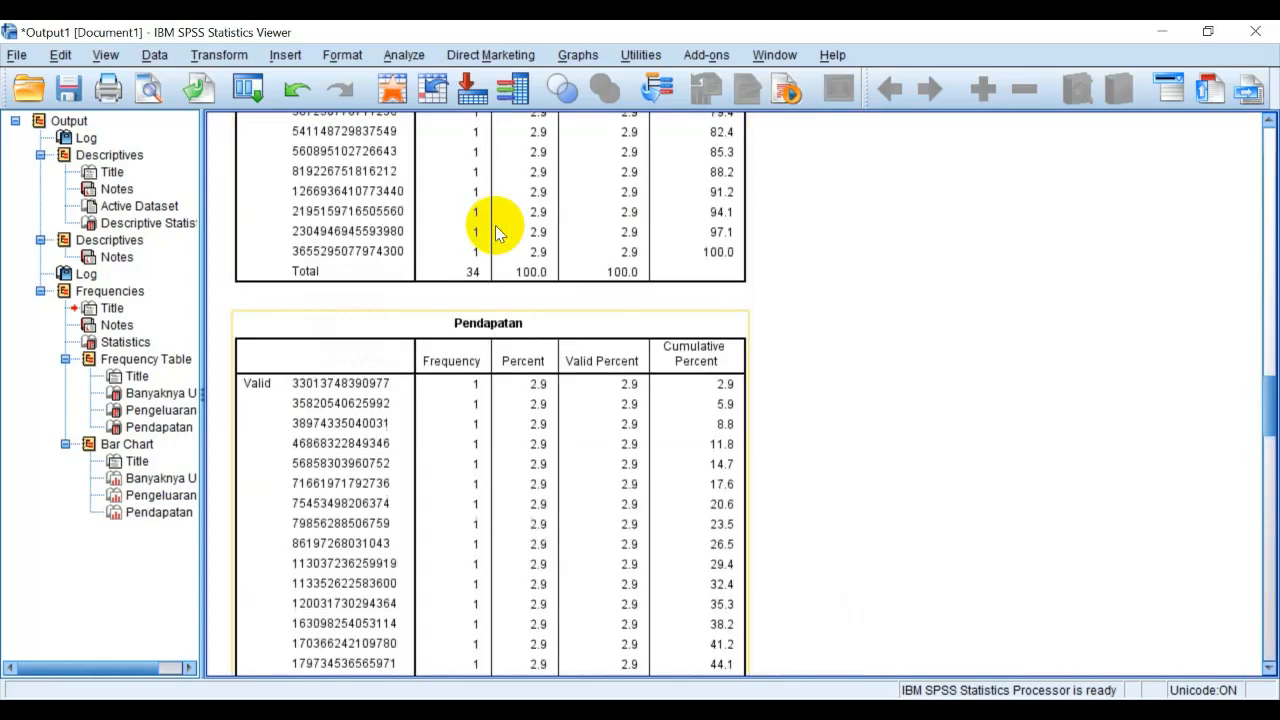
scroll(497, 231, "up", 20)
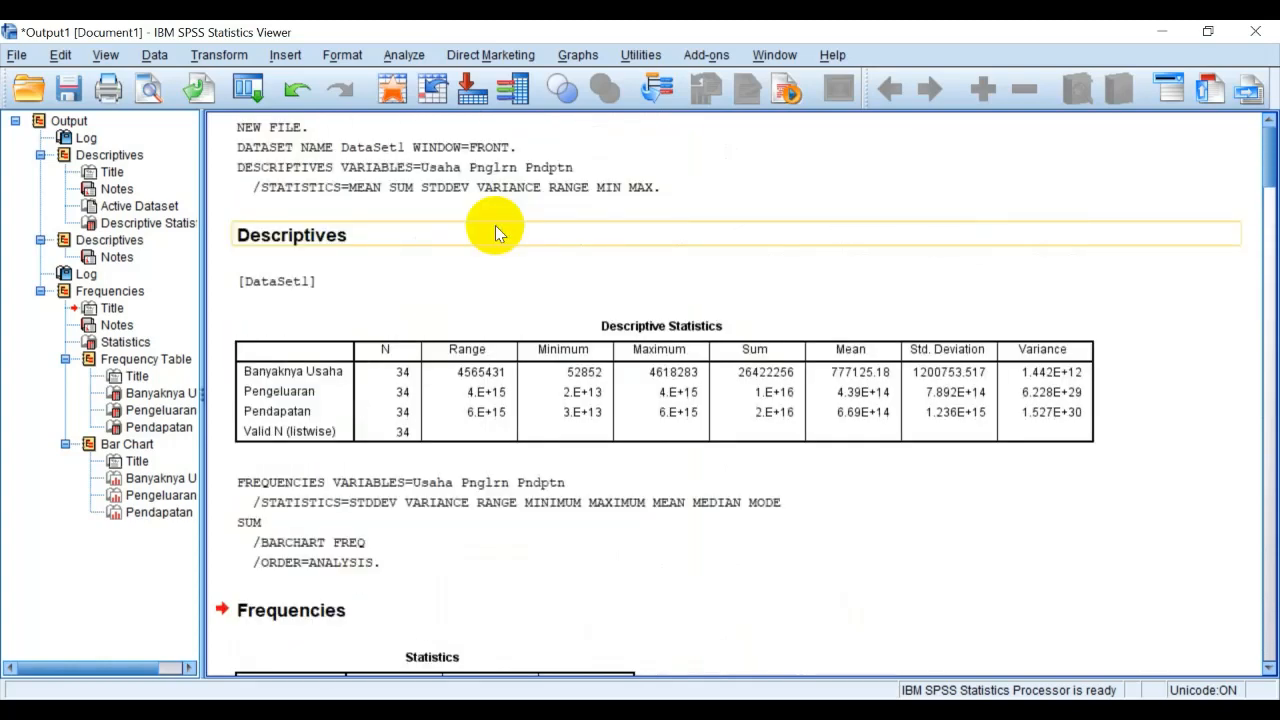
Copy the Frequencies Statistics table from the output and paste it below the Descriptive Statistics table in the Word document
scroll(540, 370, "down", 6)
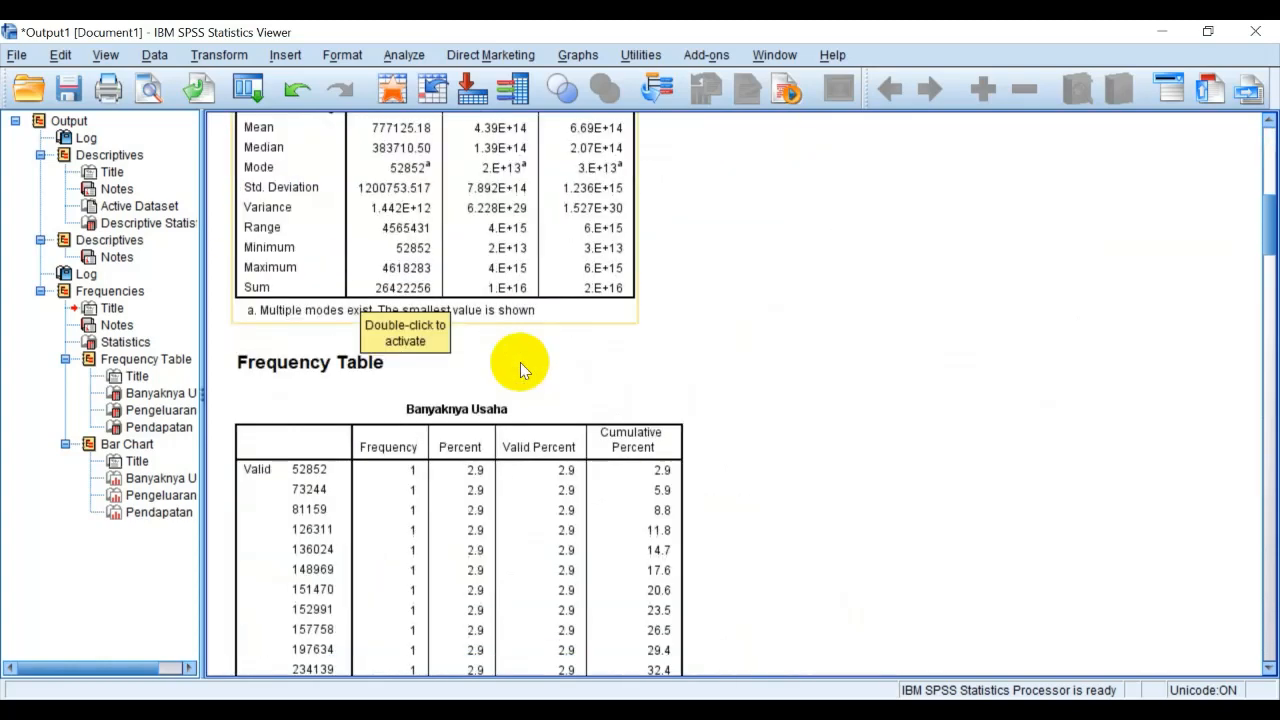
scroll(523, 363, "up", 4)
left_click(340, 212)
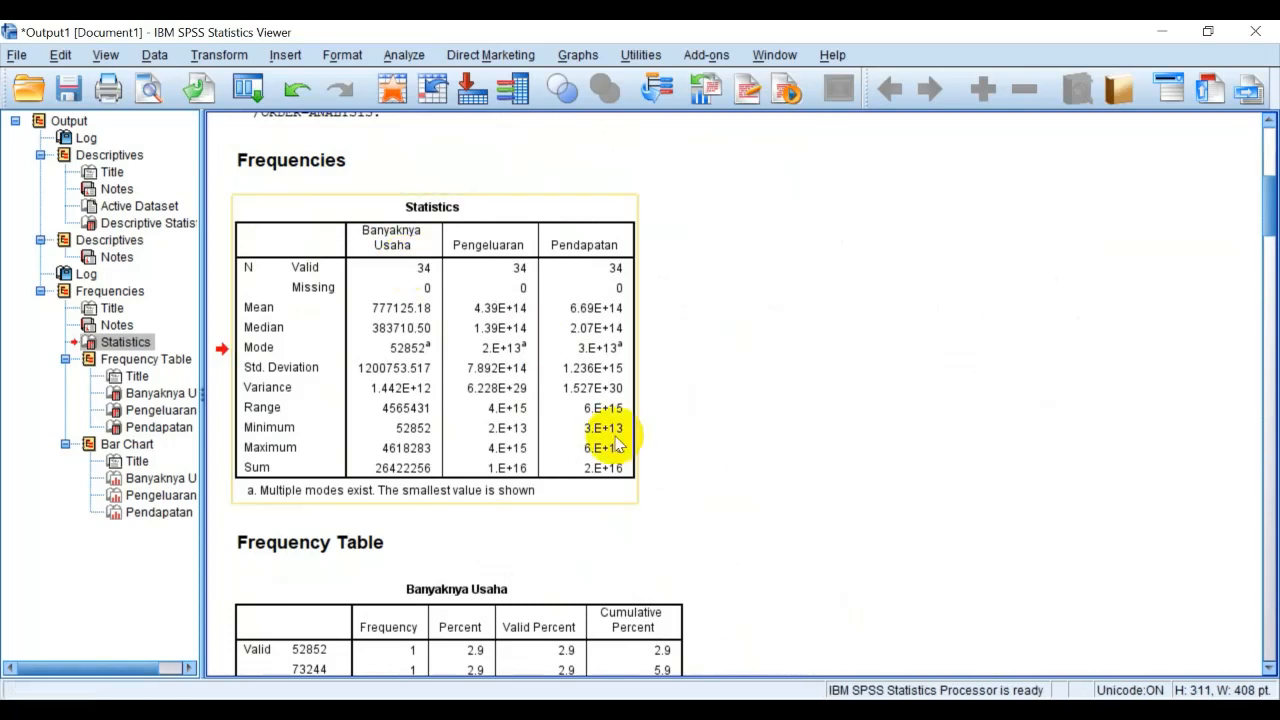
key("alt+Tab")
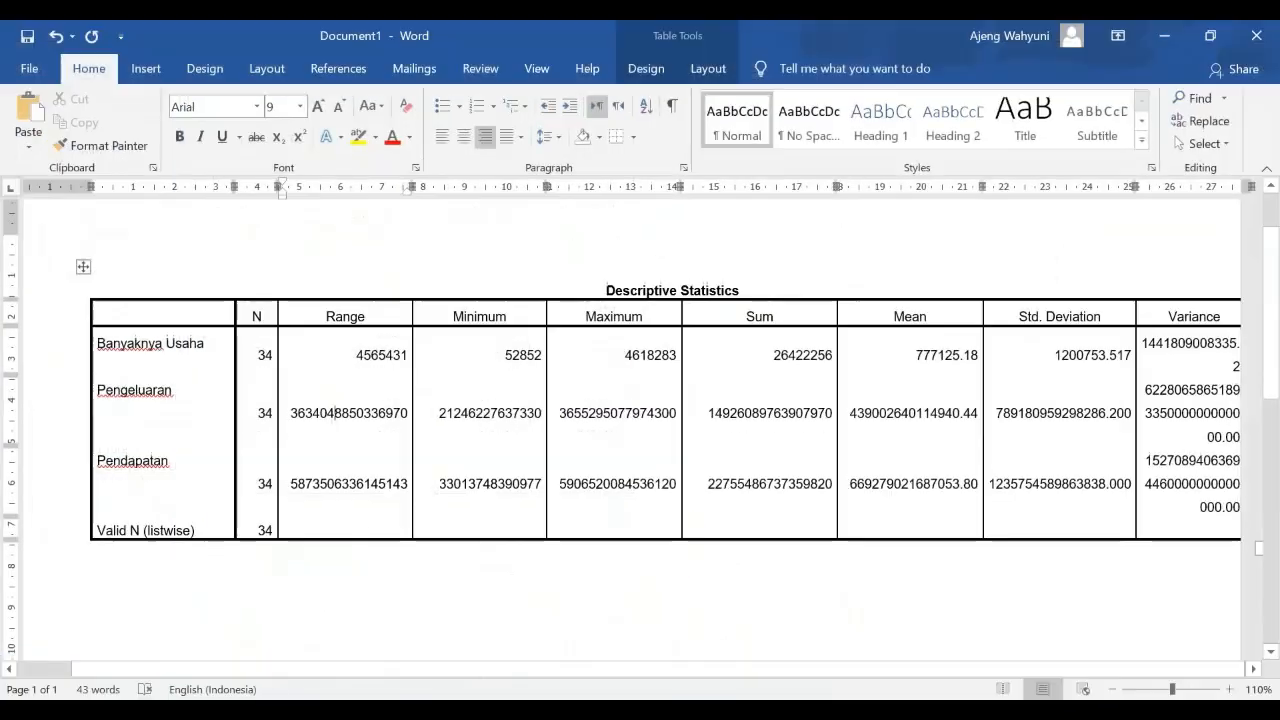
scroll(245, 597, "down", 3)
left_click(246, 516)
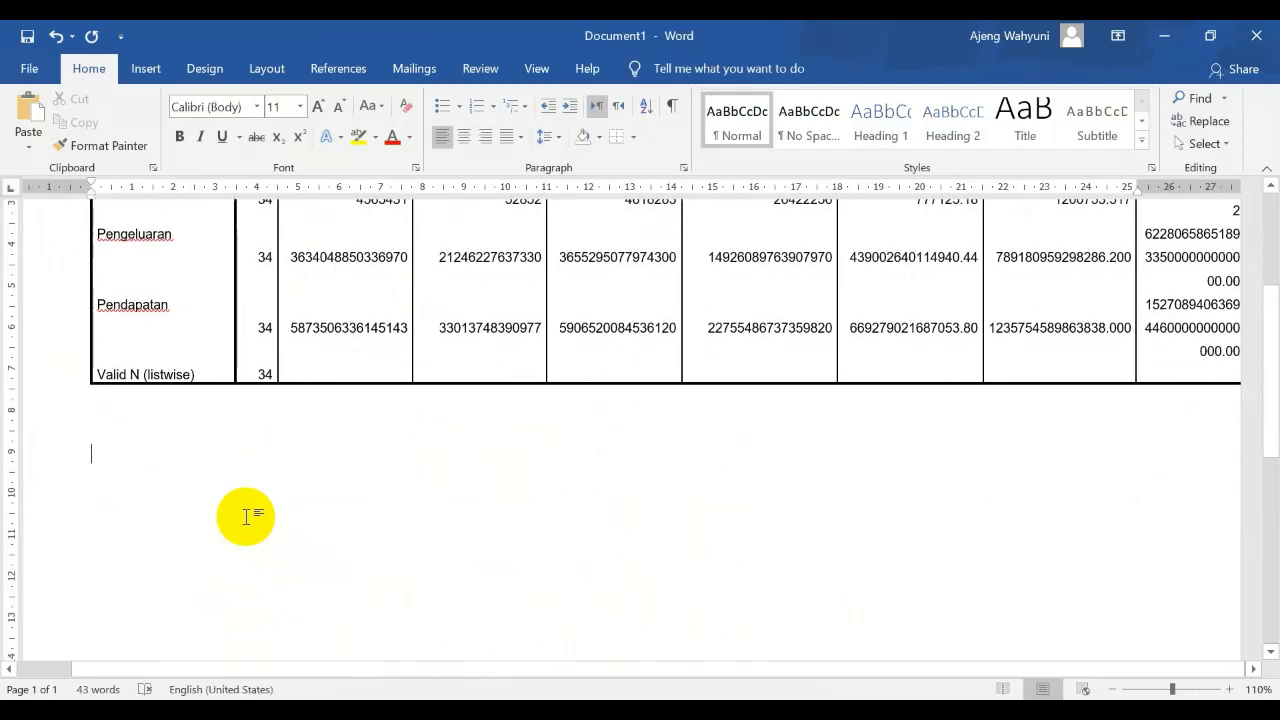
key("ctrl+v")
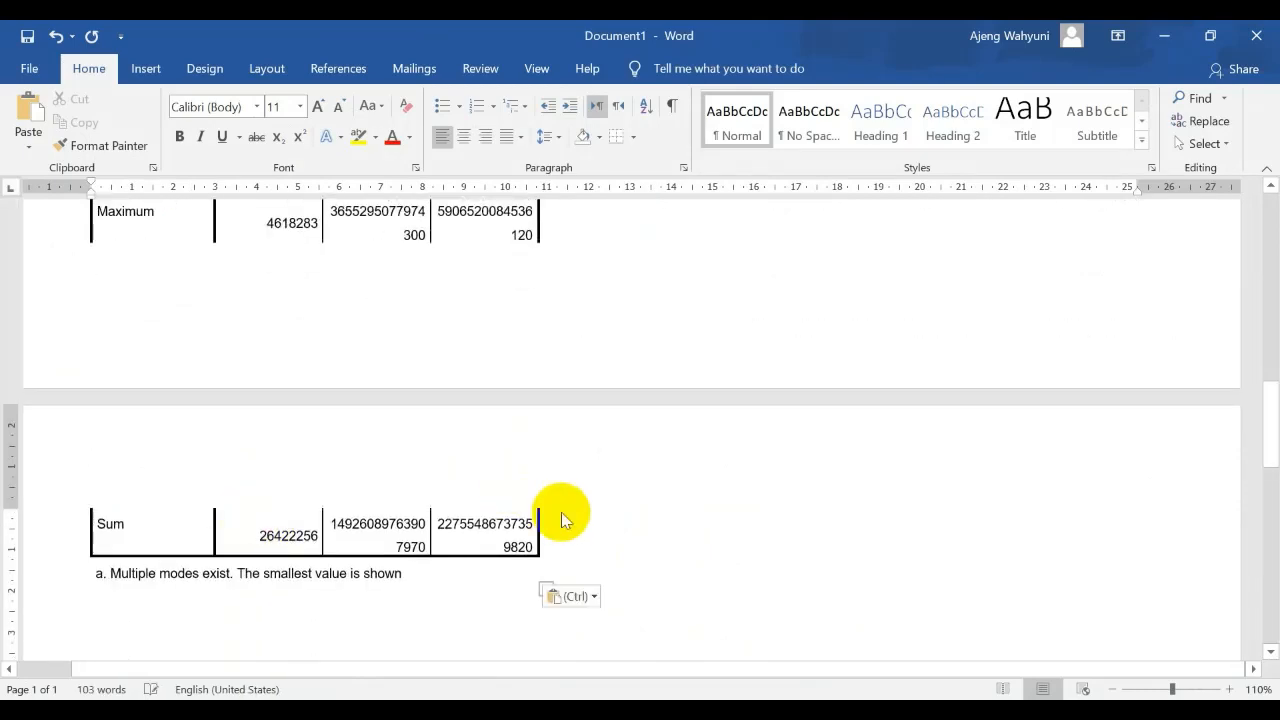
Widen the Banyaknya Usaha column of the pasted Statistics table slightly by moving its border with the Pengeluaran column
scroll(561, 512, "up", 5)
scroll(561, 510, "up", 6)
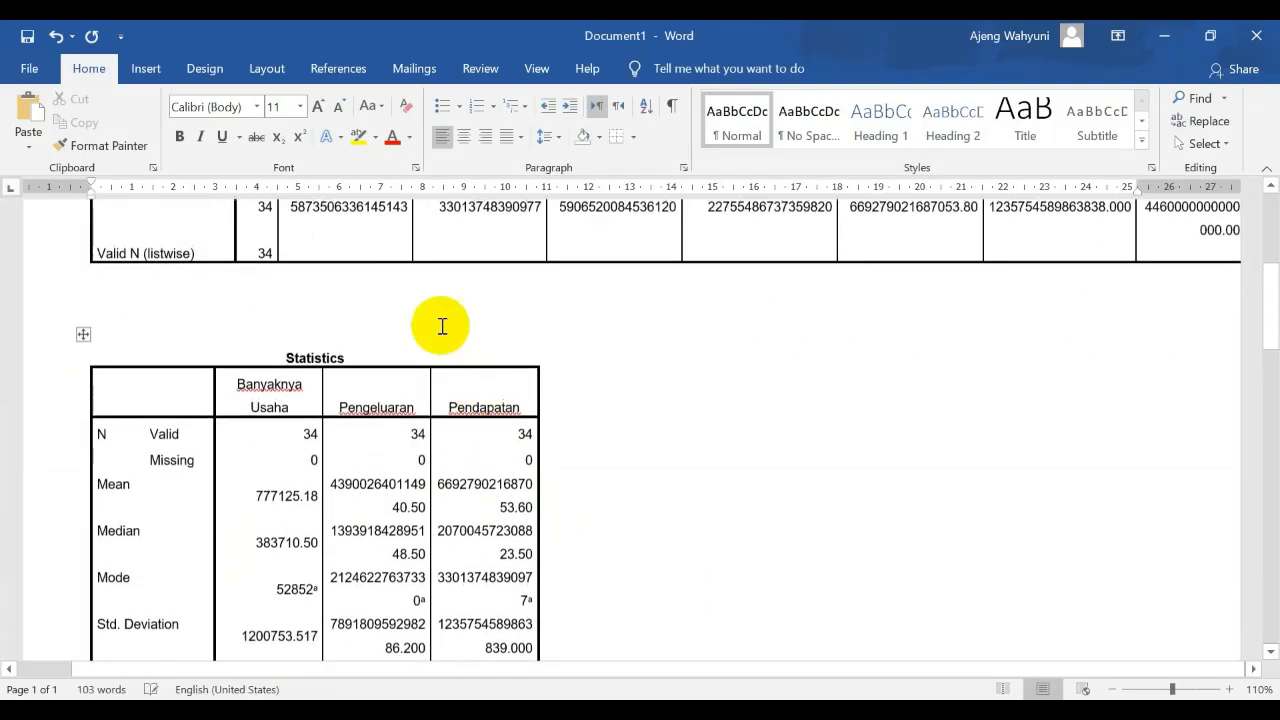
left_click(409, 311)
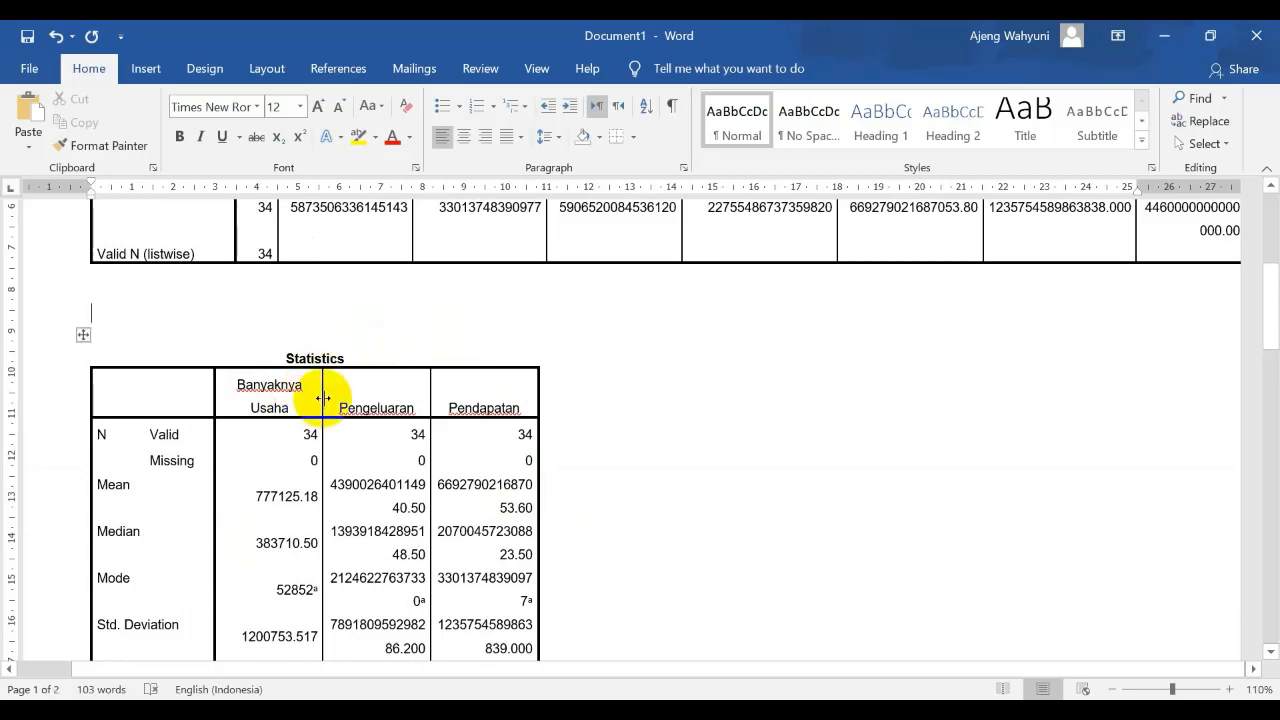
mouse_move(322, 398)
left_mouse_down()
mouse_move(363, 406)
mouse_move(331, 408)
left_mouse_up()
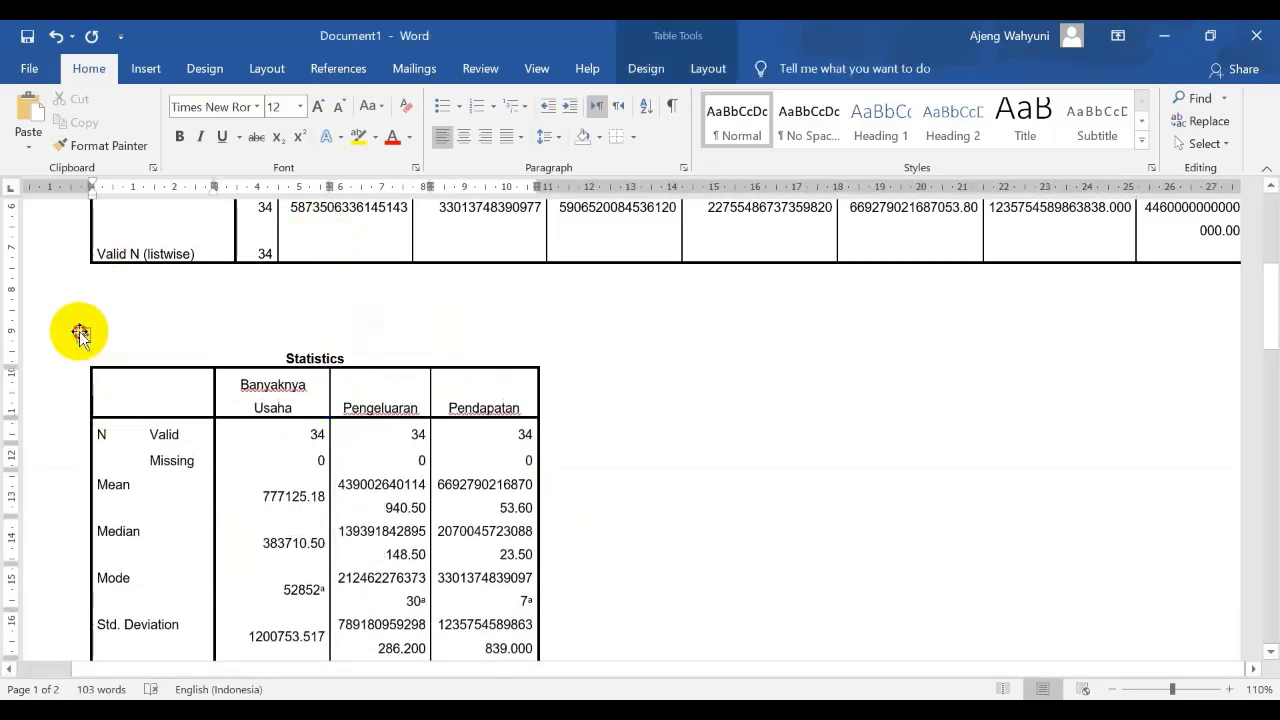
left_click(79, 333)
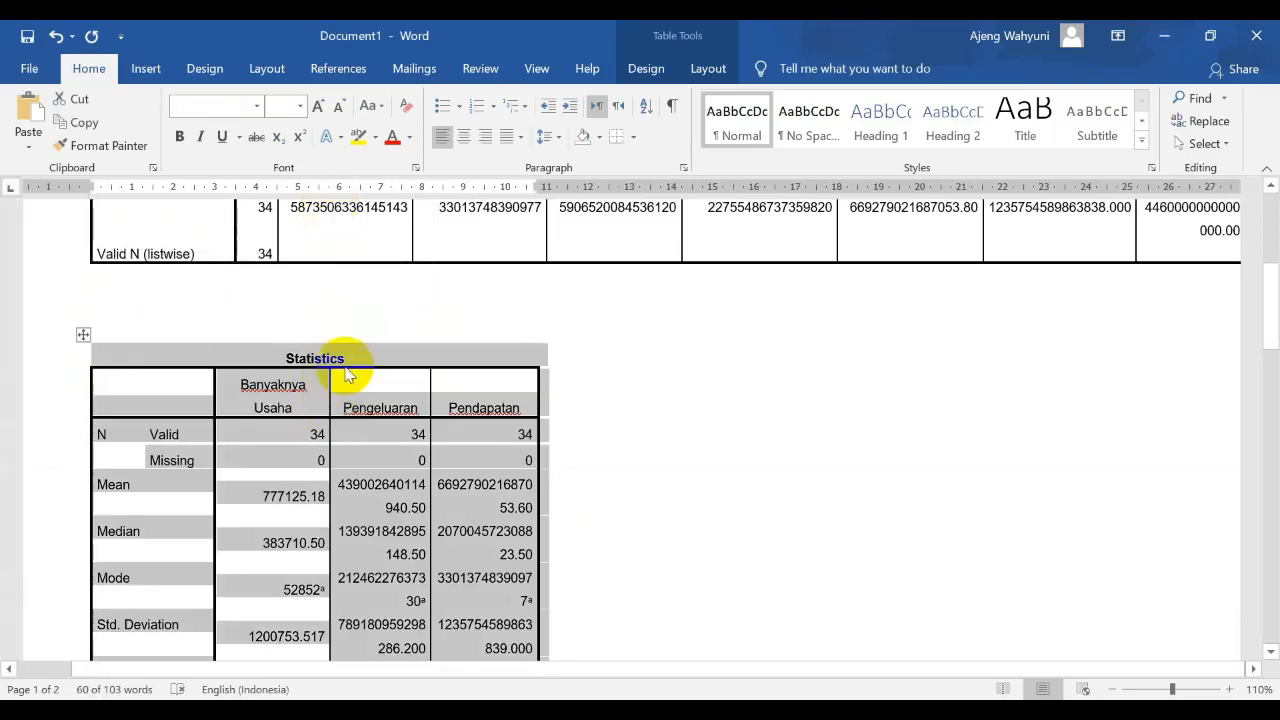
left_click(318, 392)
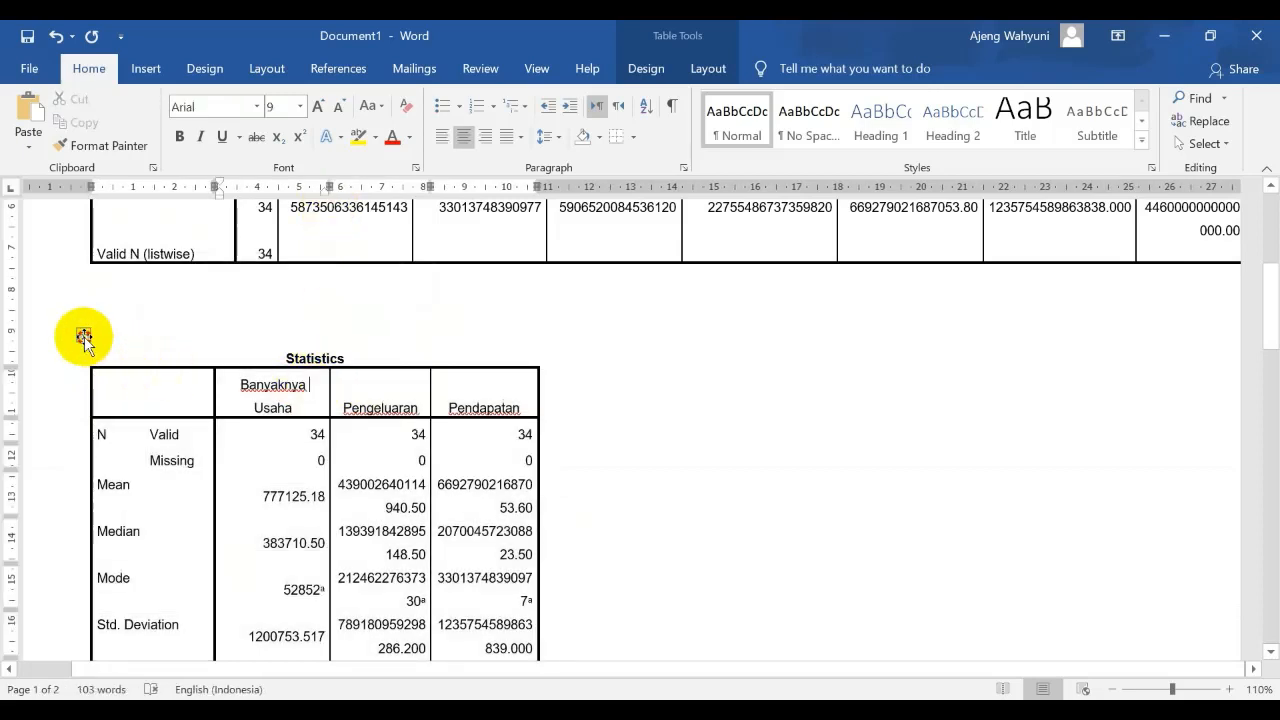
left_click(84, 336)
left_click(129, 394)
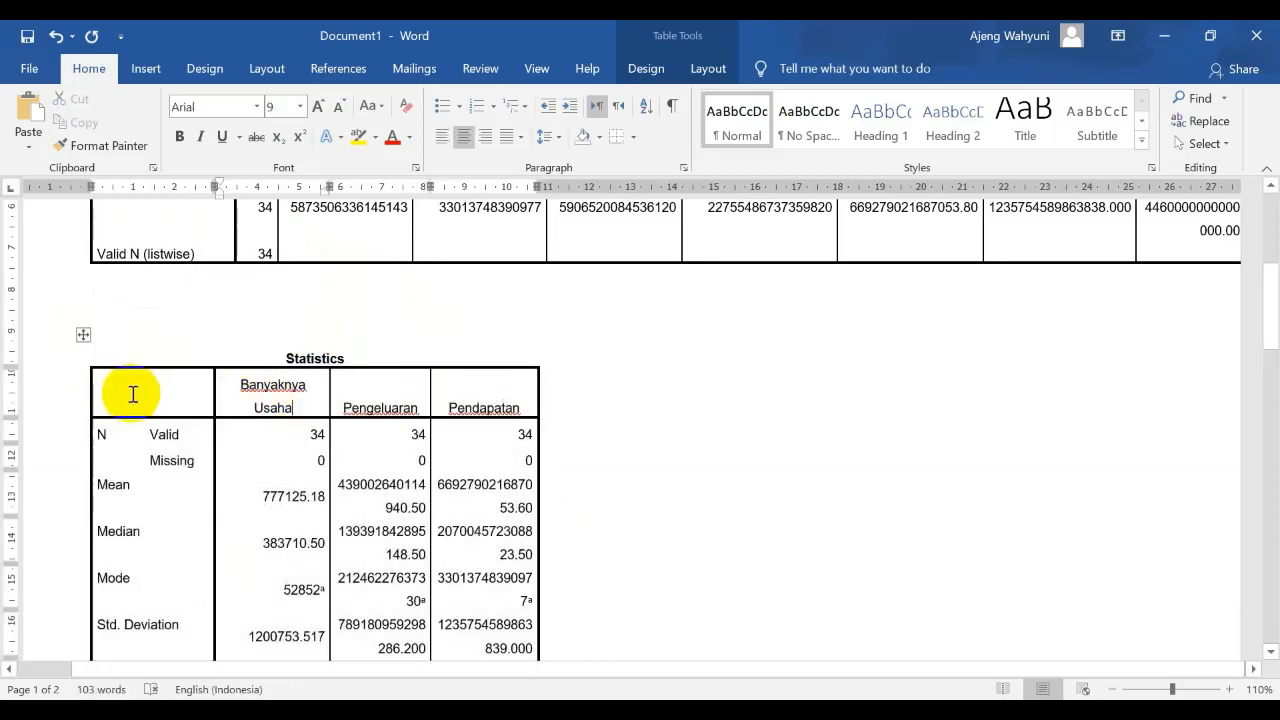
left_click_drag(129, 394, 470, 410)
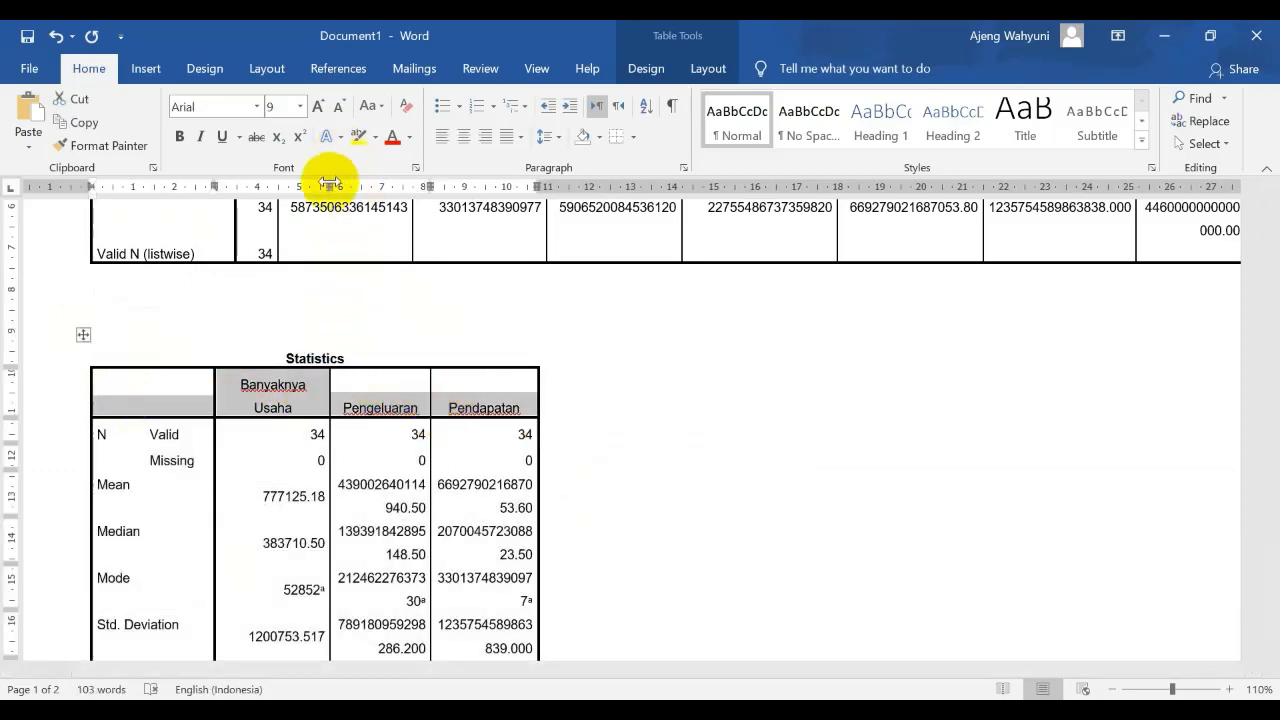
mouse_move(327, 188)
left_mouse_down()
mouse_move(355, 193)
mouse_move(327, 195)
left_mouse_up()
left_click(167, 398)
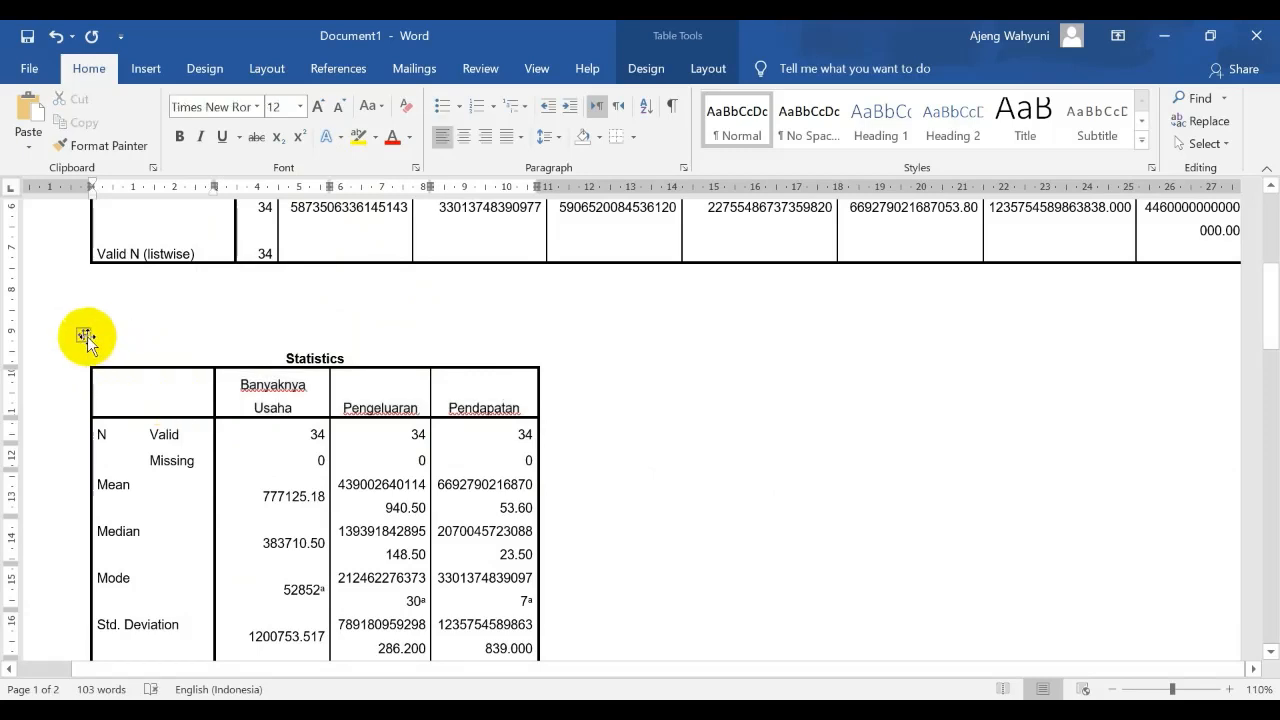
left_click(85, 335)
Widen the Banyaknya Usaha, Pengeluaran and Pendapatan columns of the Statistics table, extending its outer edge to about 16 cm on the ruler
left_click(322, 405)
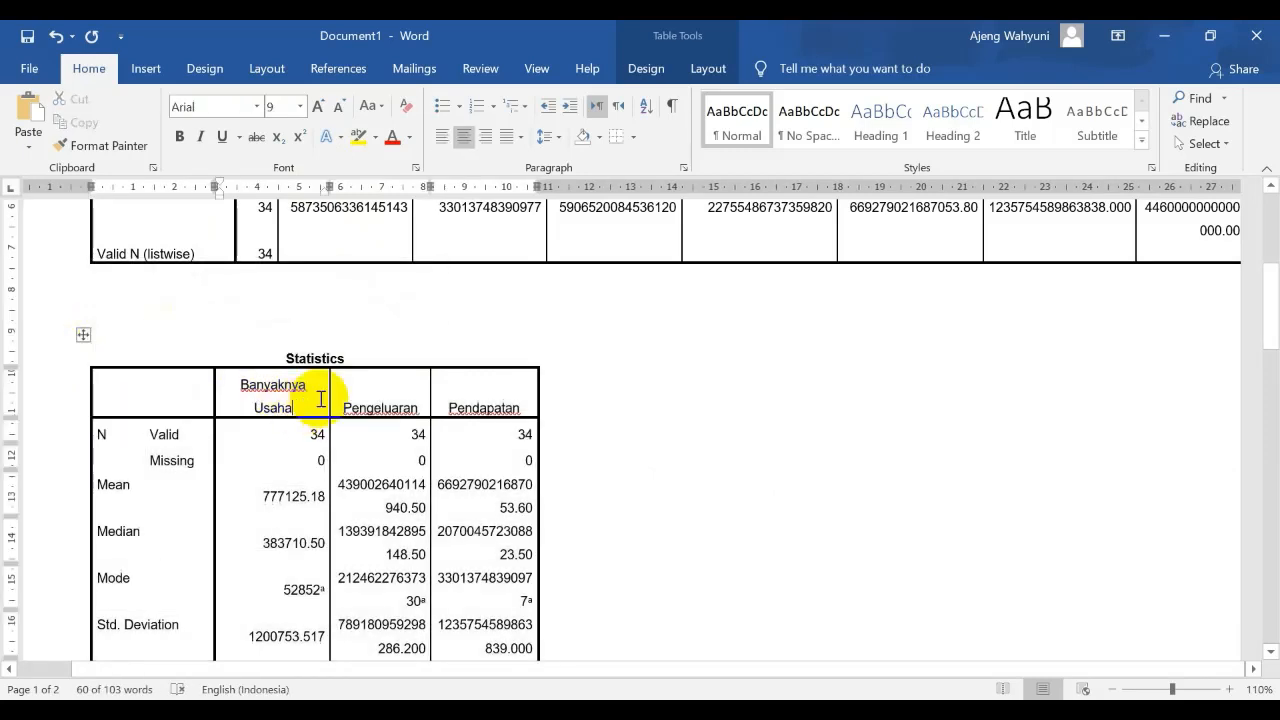
left_click_drag(327, 187, 374, 189)
left_click_drag(467, 187, 557, 200)
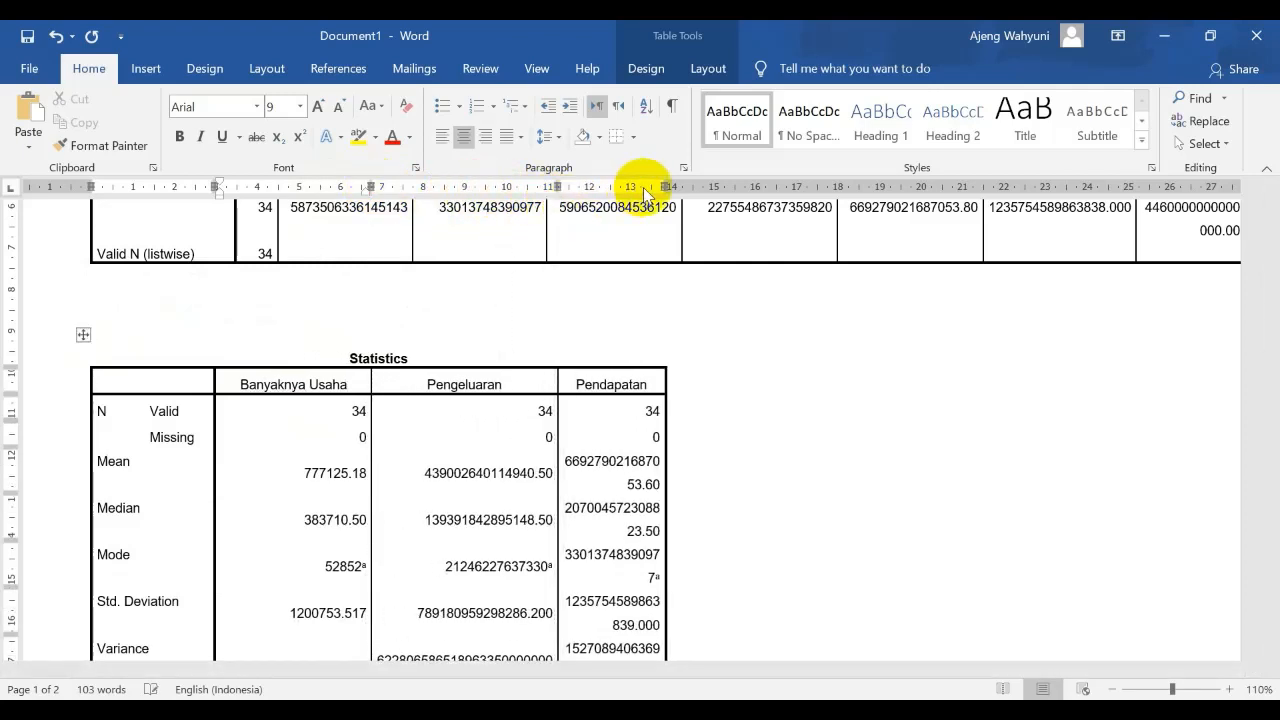
left_click_drag(674, 187, 768, 200)
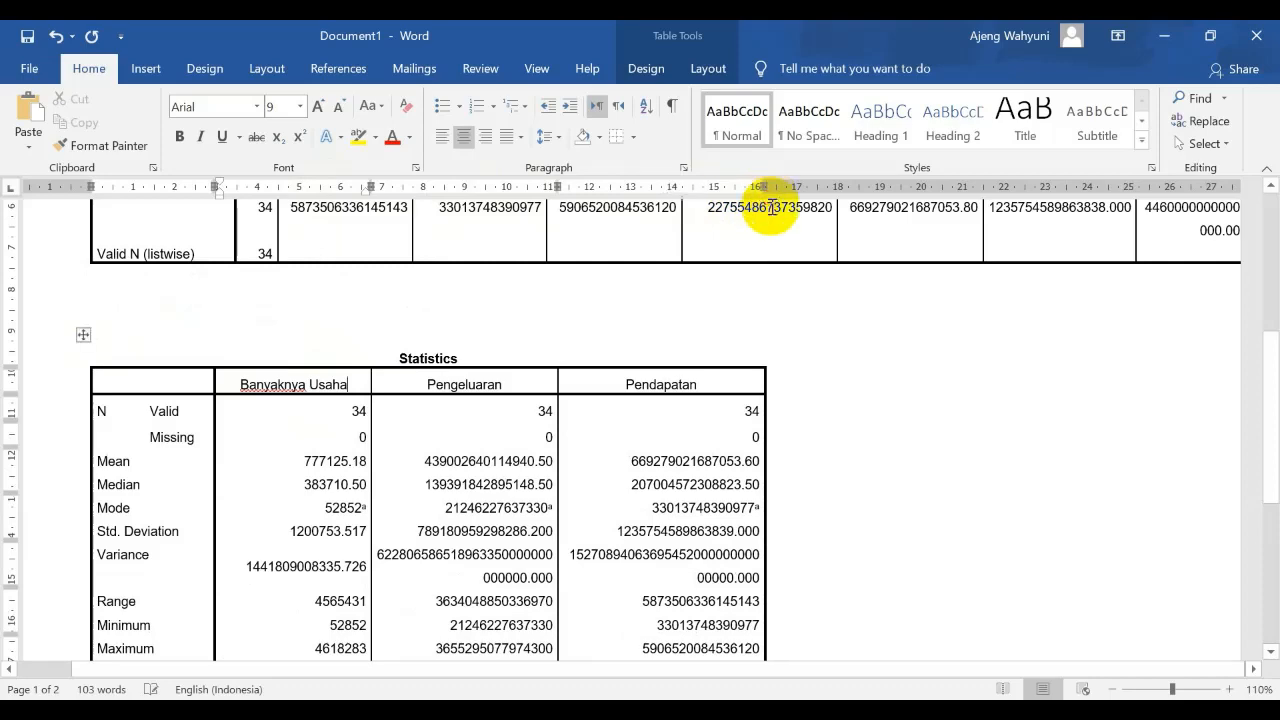
left_click(381, 285)
Examine the Statistics table's rows for the three variables, from valid and missing counts through mean, median and variance to sum
scroll(455, 310, "down", 6)
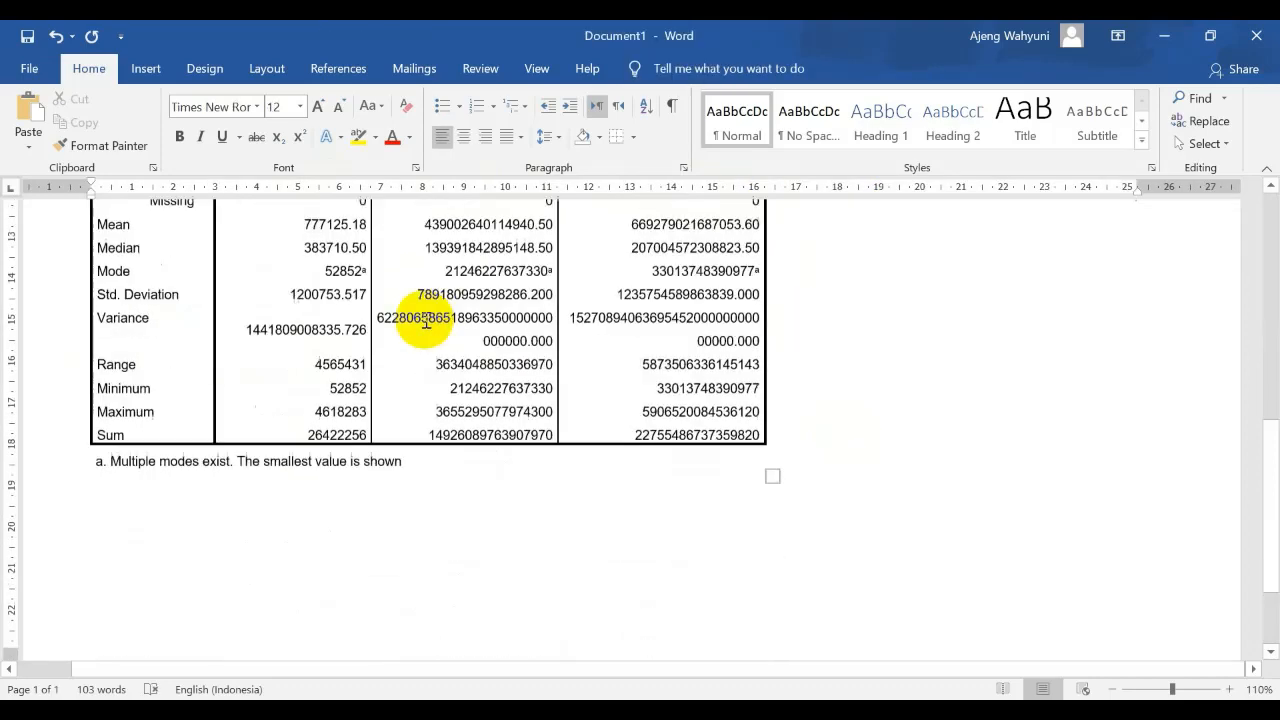
scroll(424, 318, "up", 3)
scroll(424, 318, "up", 2)
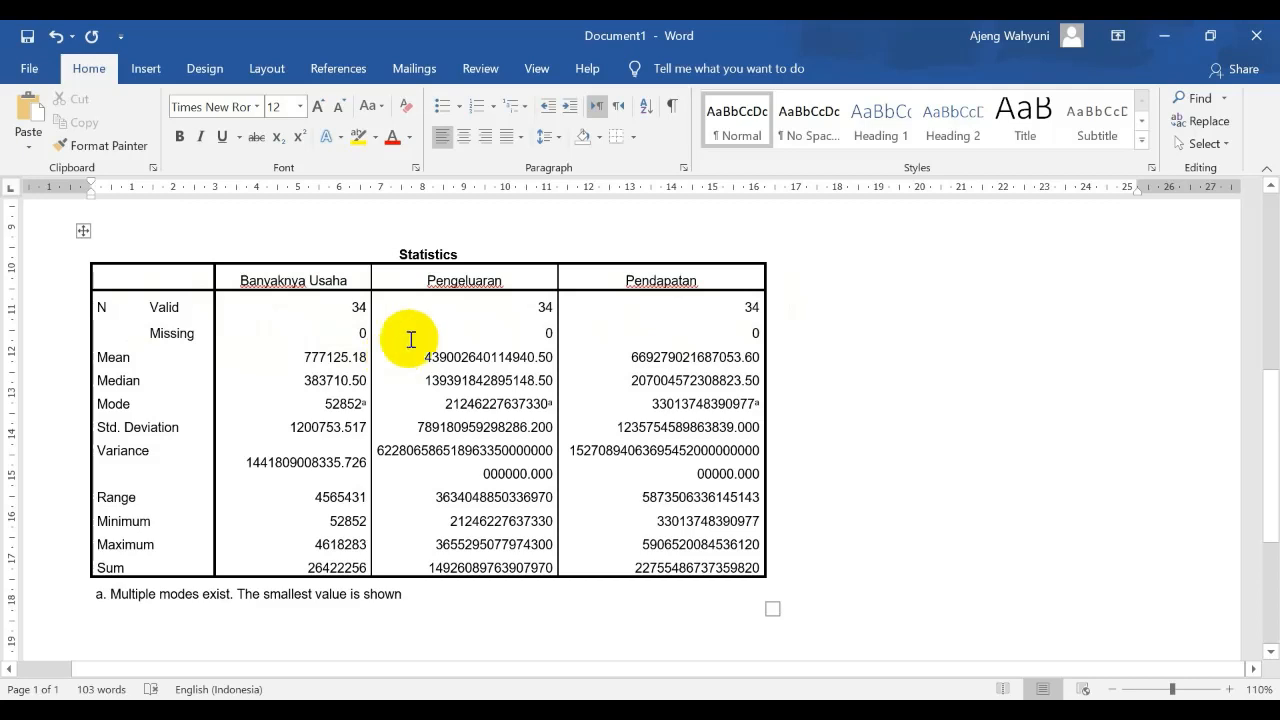
left_click(347, 333)
left_click(545, 333)
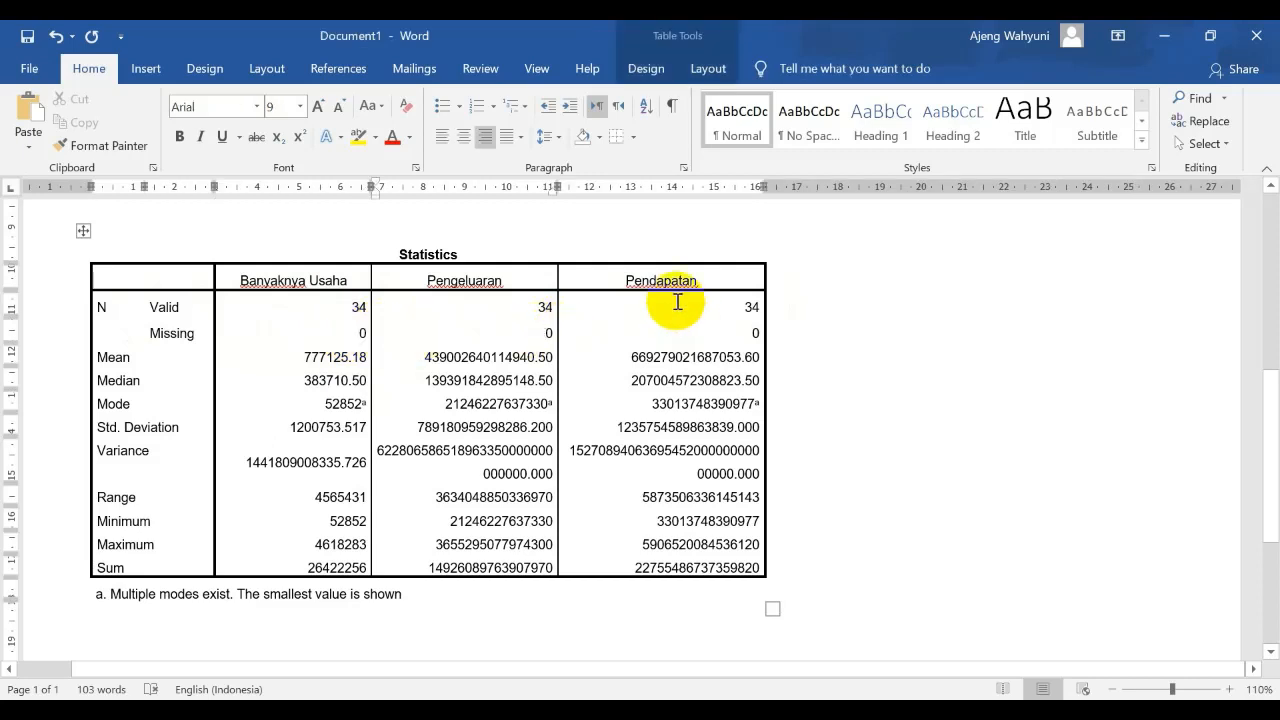
left_click(335, 357)
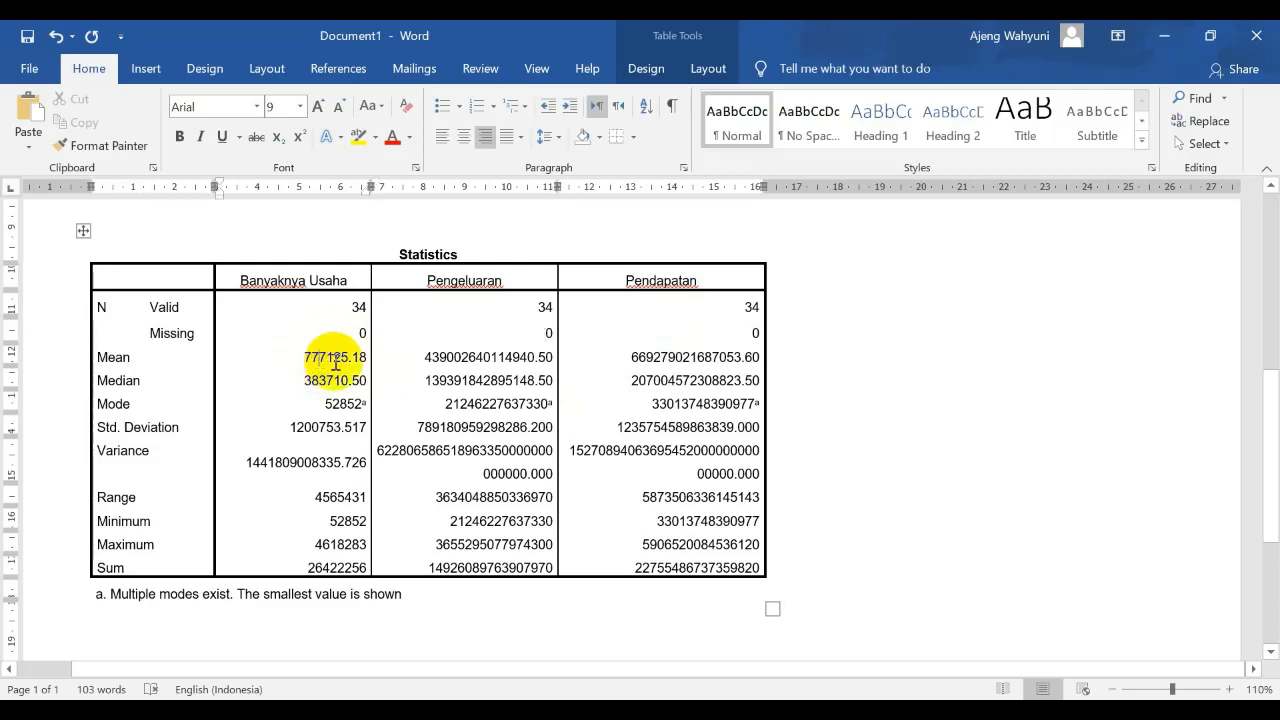
left_click(326, 380)
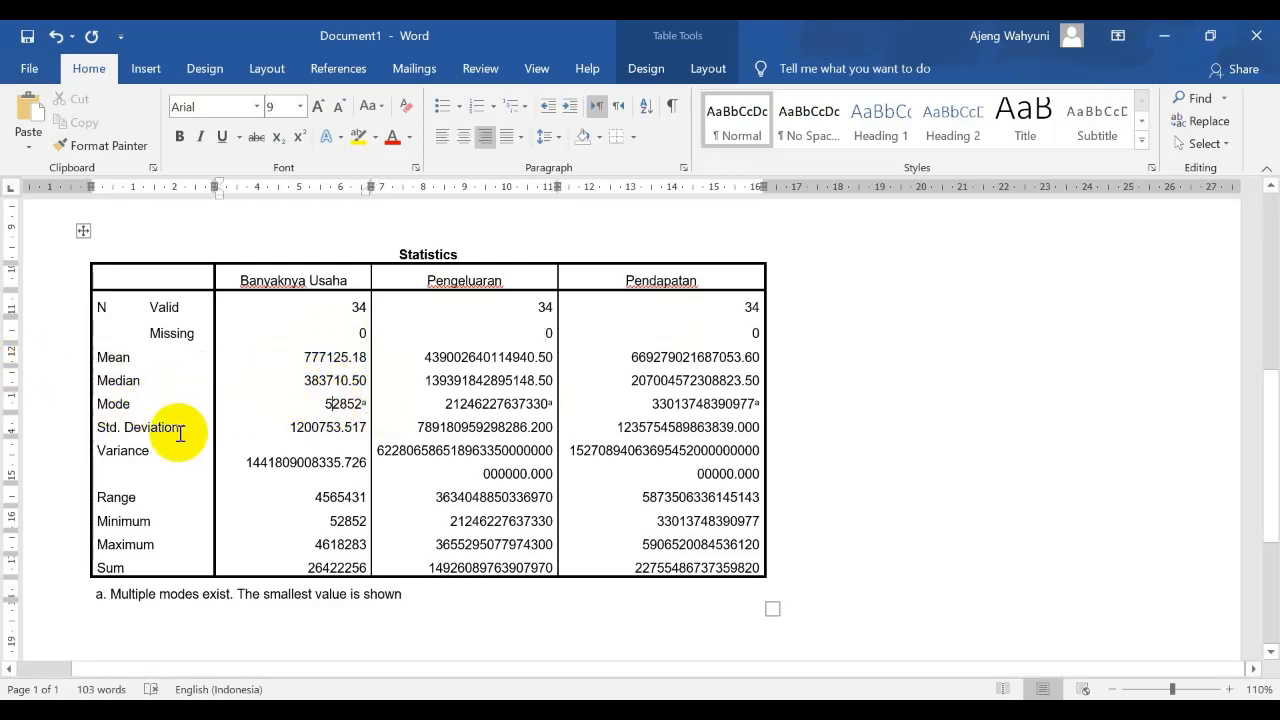
left_click(289, 462)
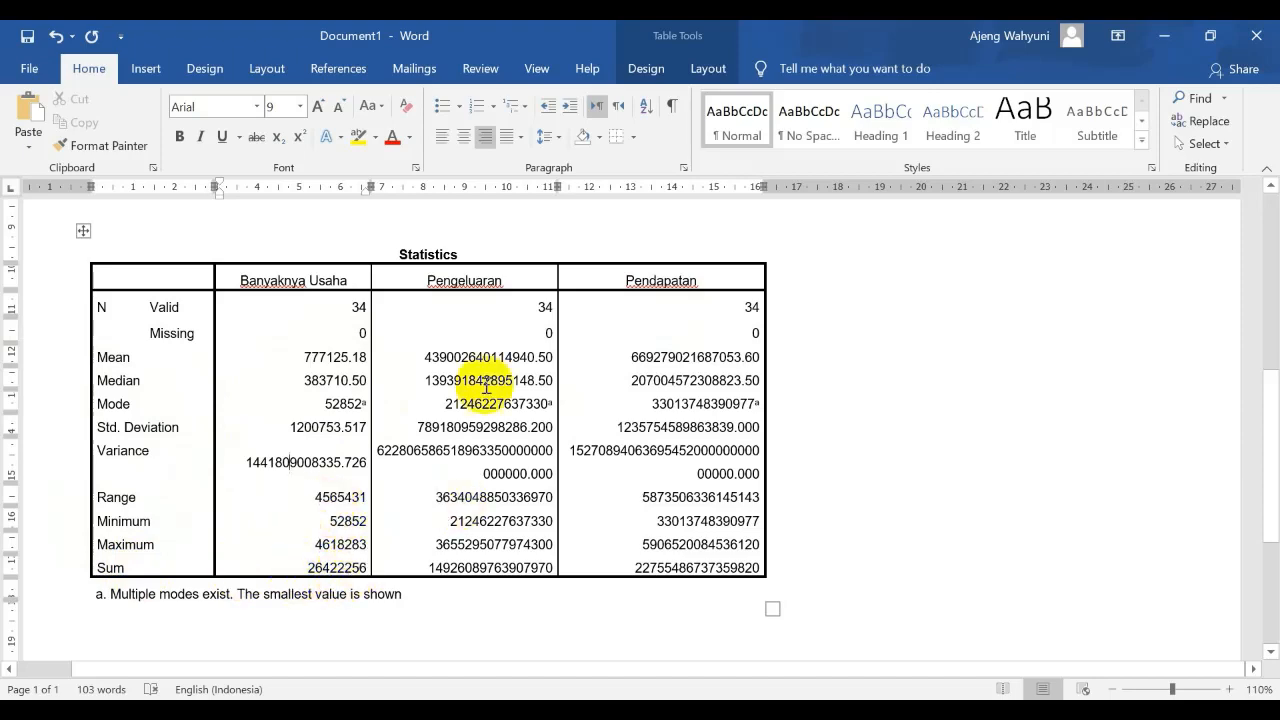
scroll(811, 365, "up", 2)
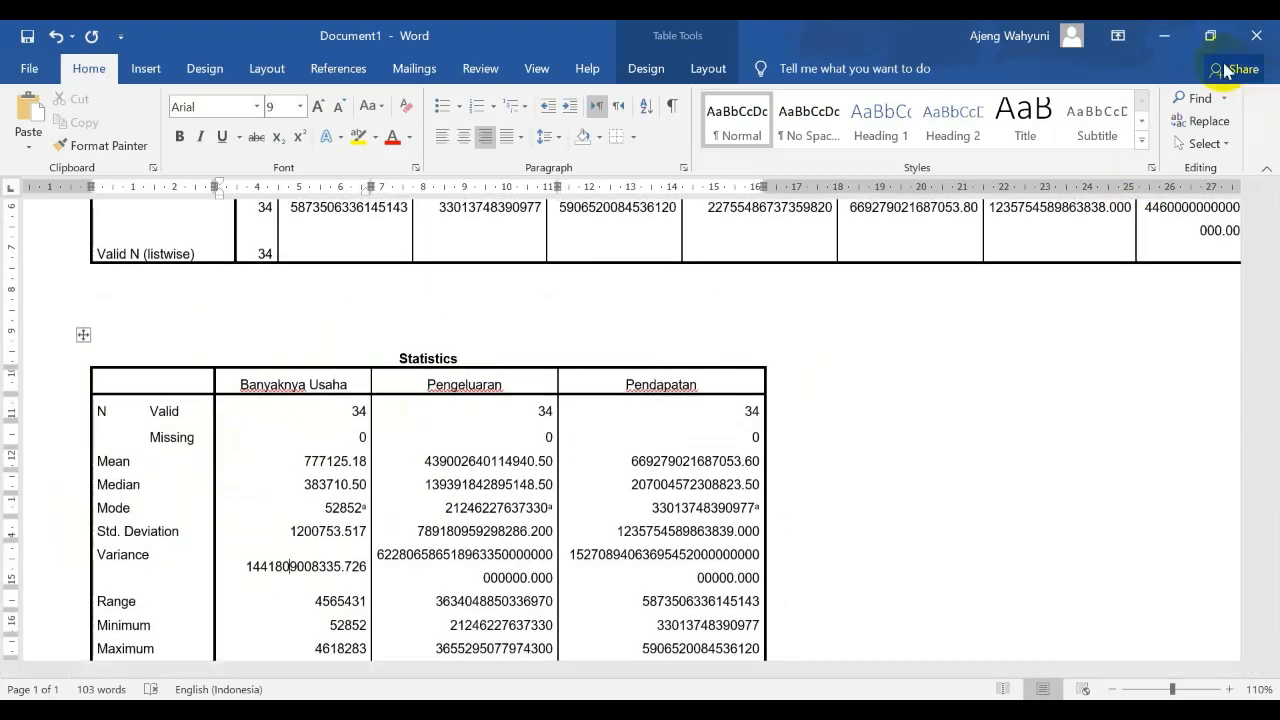
Switch back to the SPSS output and review the Frequencies results from the Statistics table through the frequency tables to the Pendapatan bar chart
left_click(1170, 38)
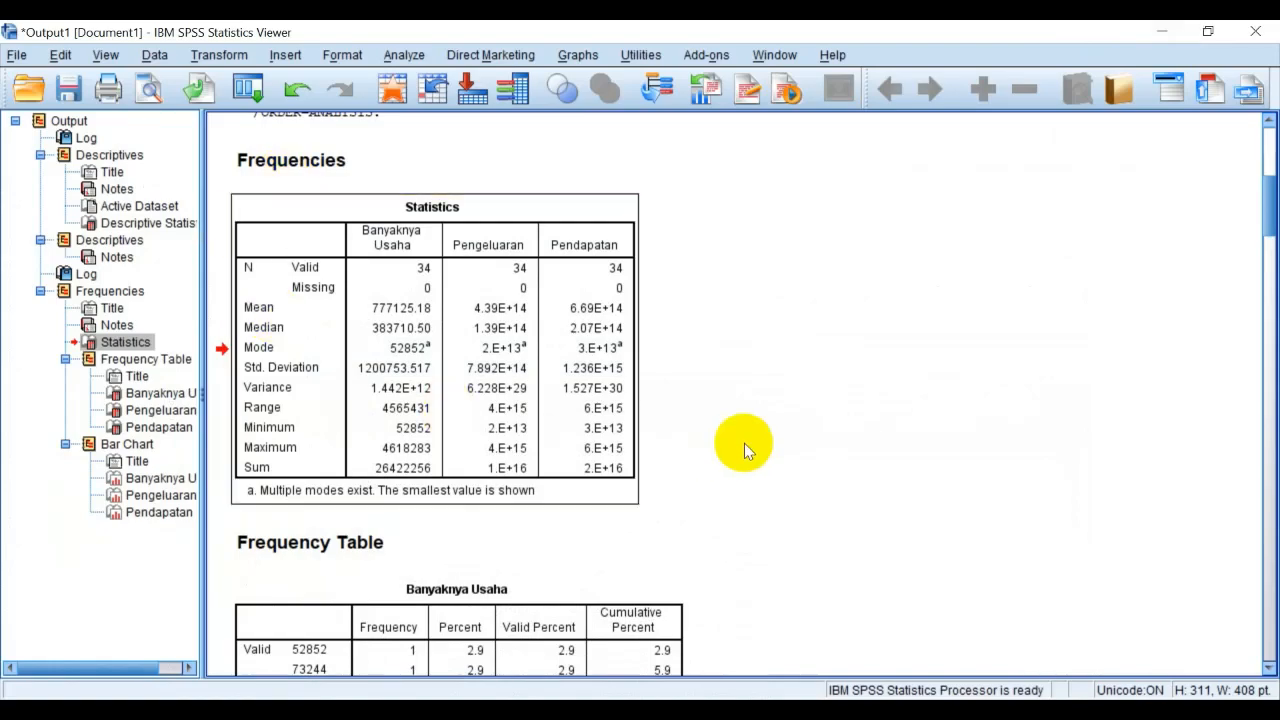
scroll(737, 440, "down", 3)
scroll(737, 440, "up", 1)
scroll(729, 422, "up", 12)
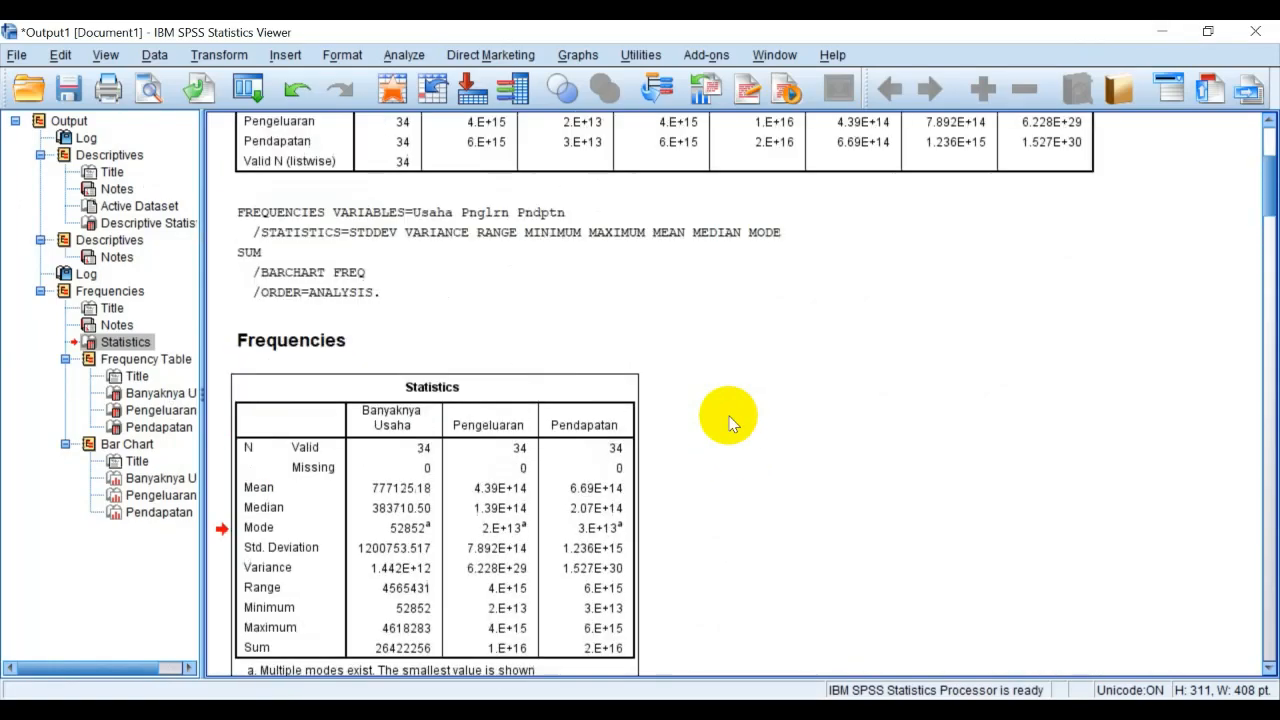
scroll(729, 422, "down", 8)
scroll(729, 422, "down", 10)
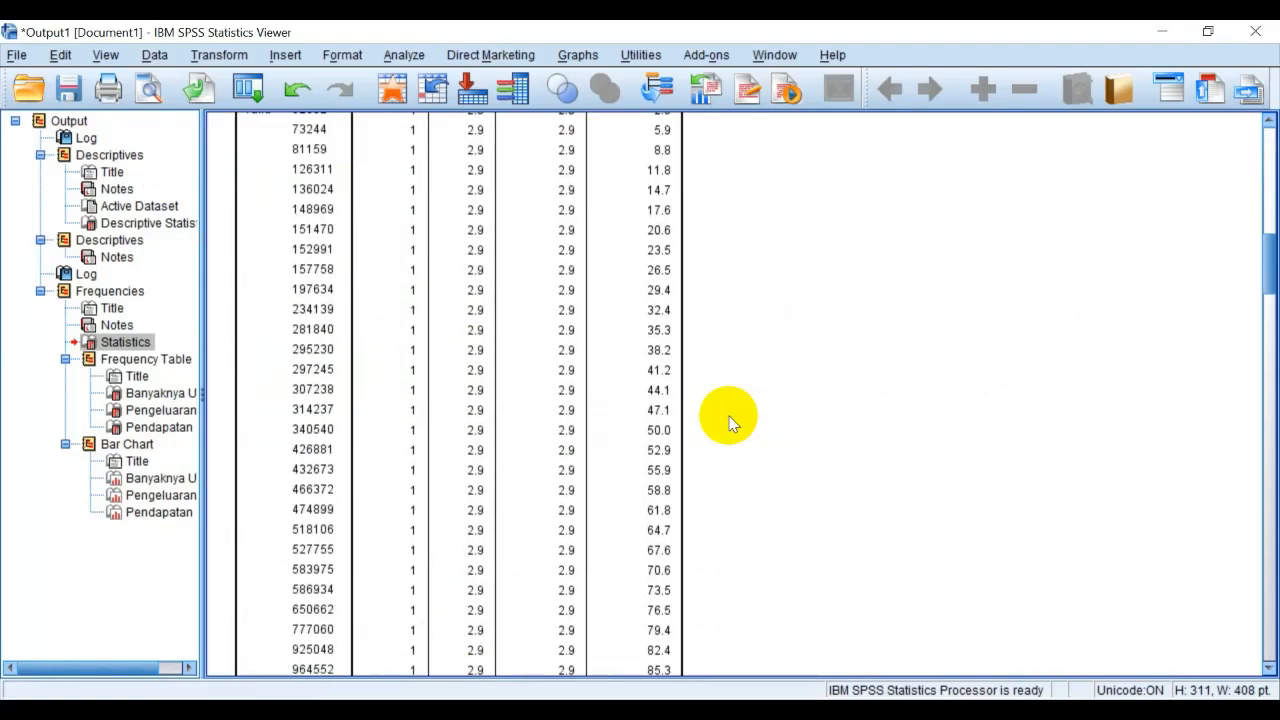
scroll(729, 422, "up", 7)
scroll(726, 415, "down", 3)
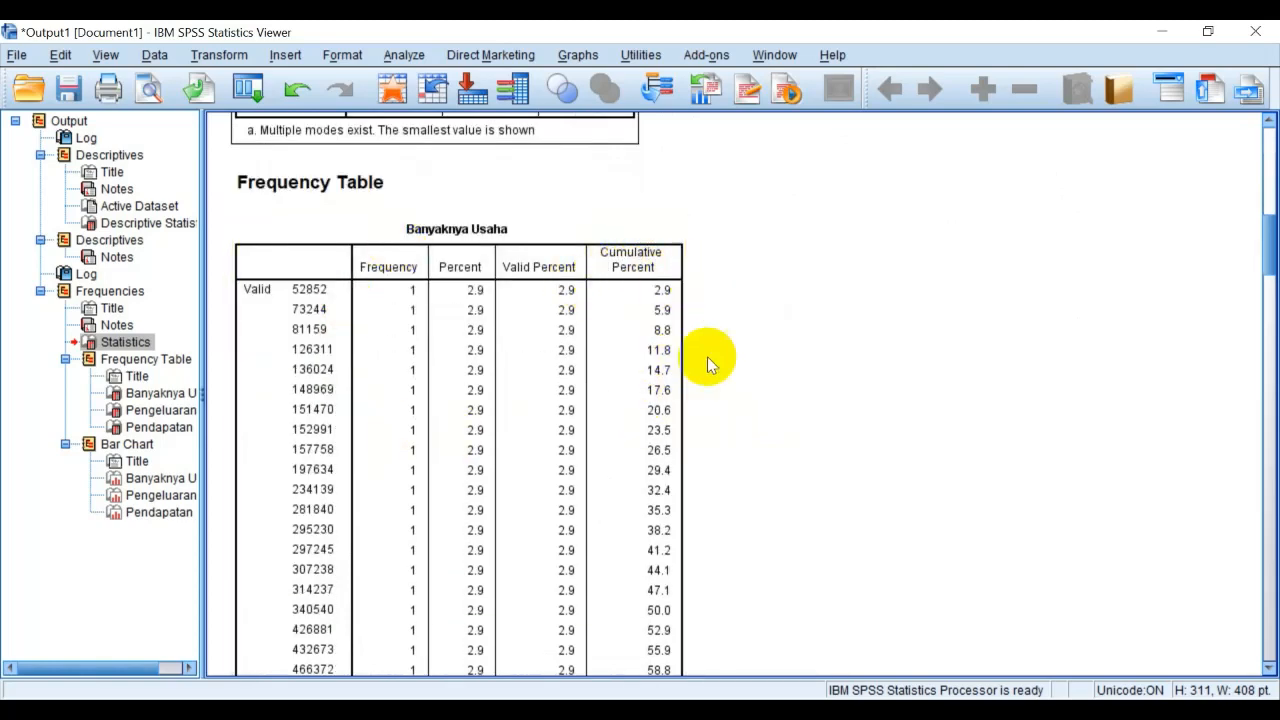
scroll(709, 357, "down", 2)
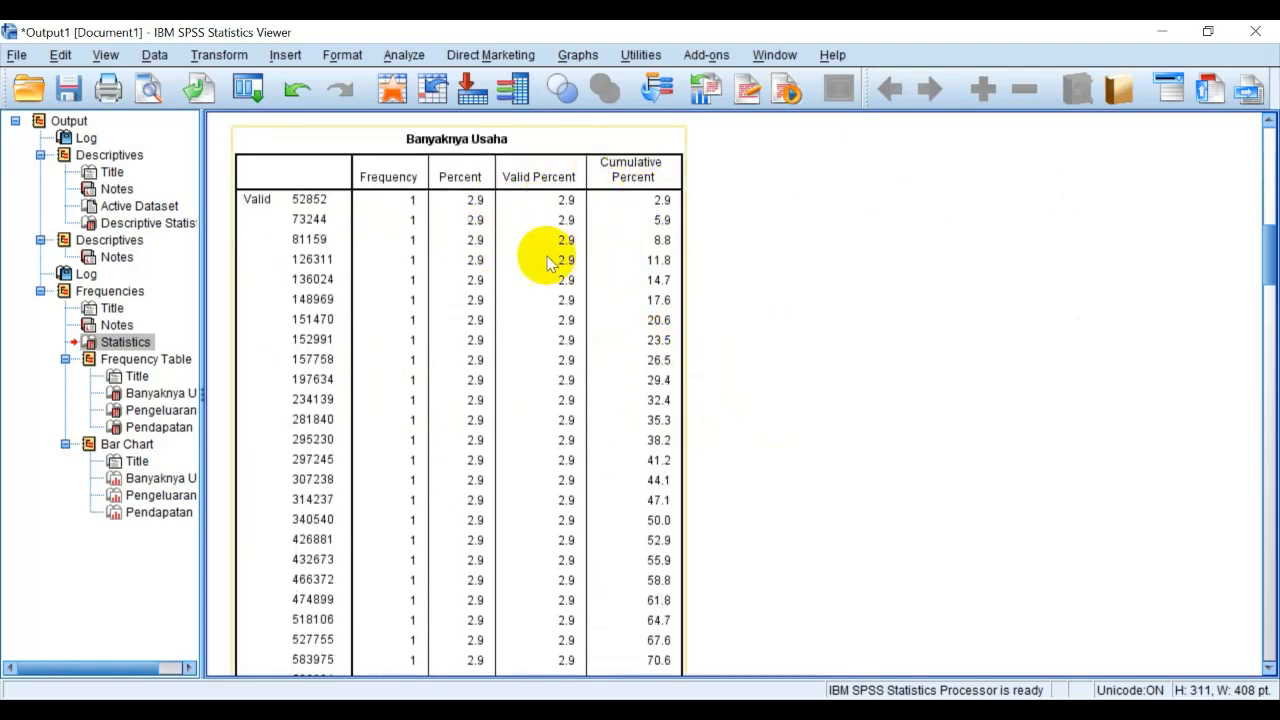
scroll(514, 371, "down", 20)
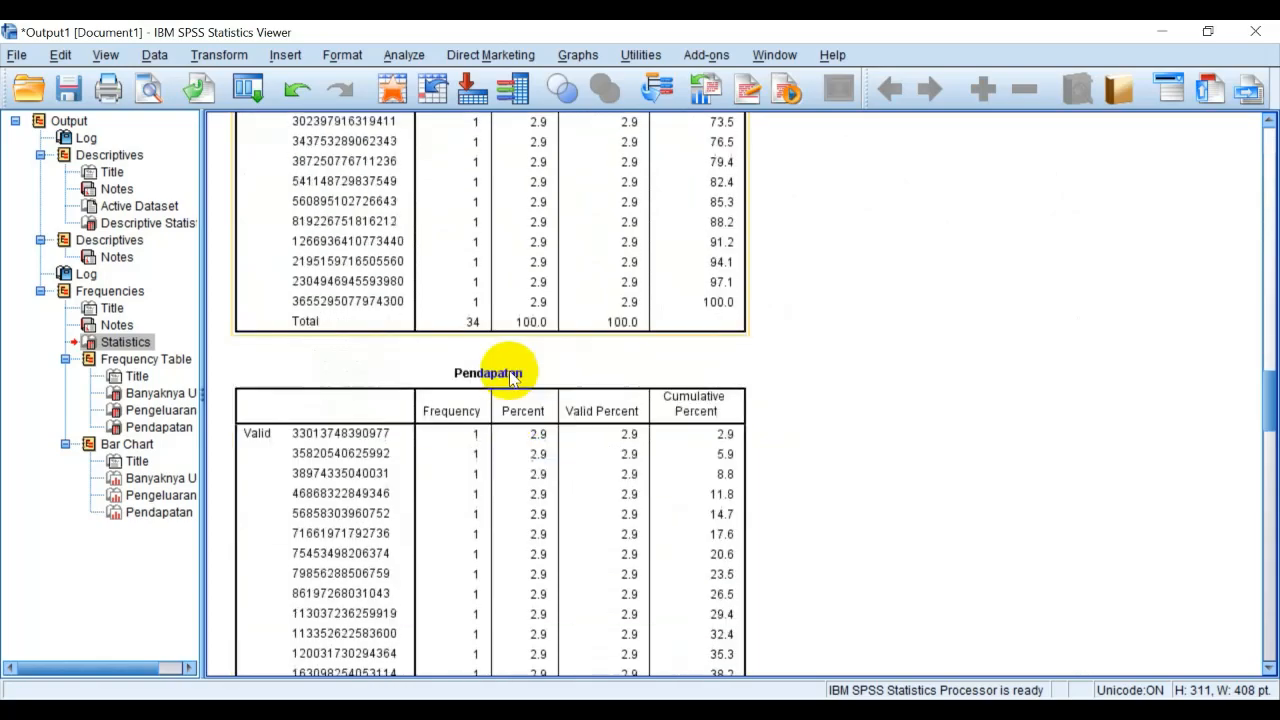
scroll(510, 377, "down", 20)
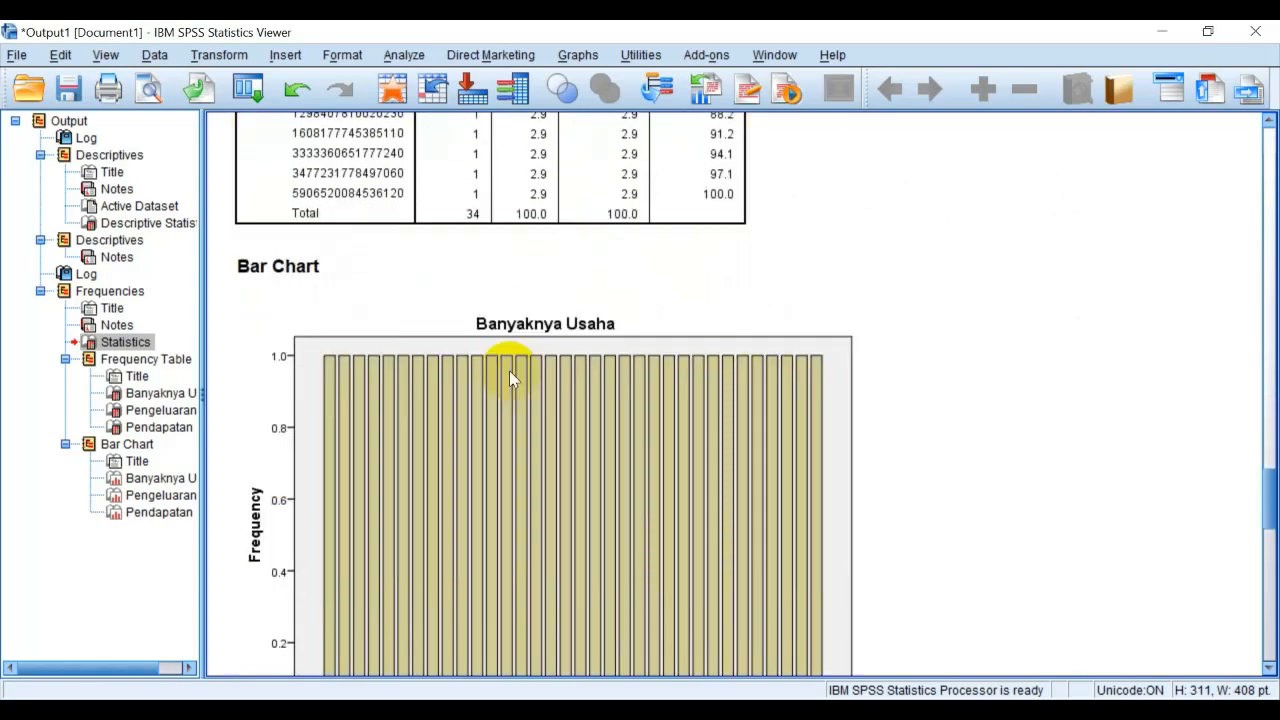
scroll(509, 377, "down", 20)
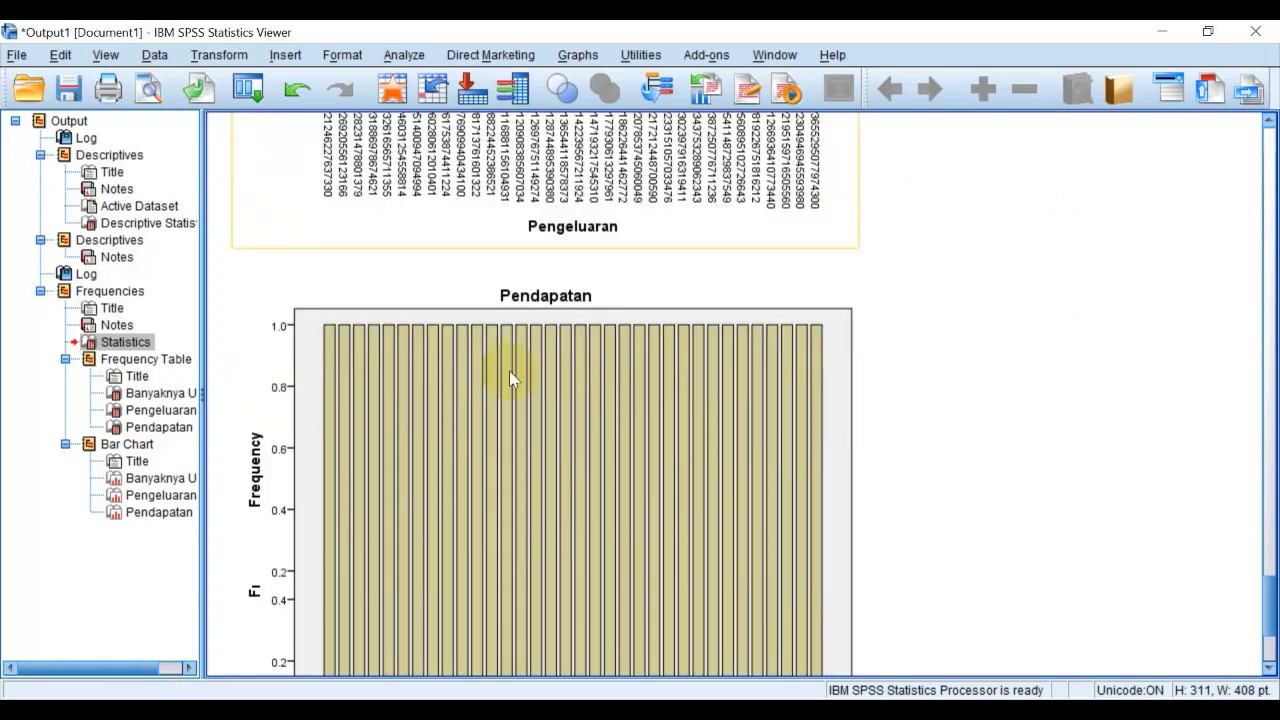
scroll(510, 378, "down", 3)
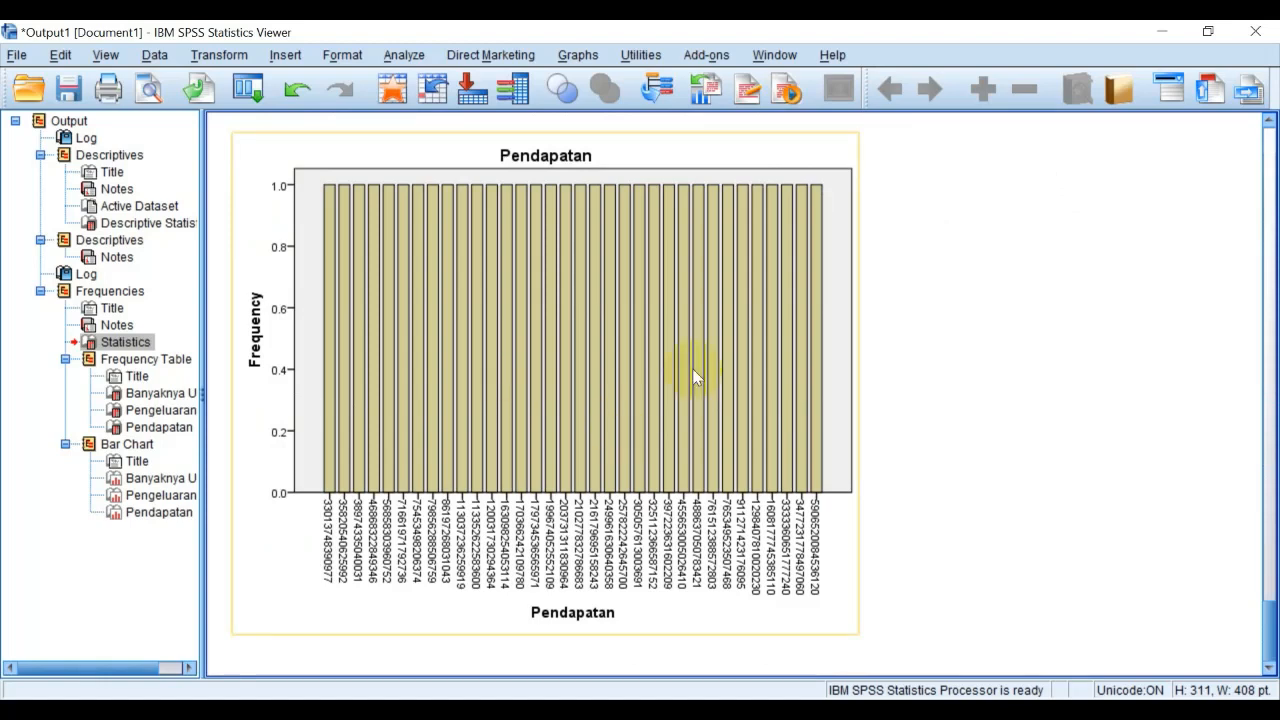